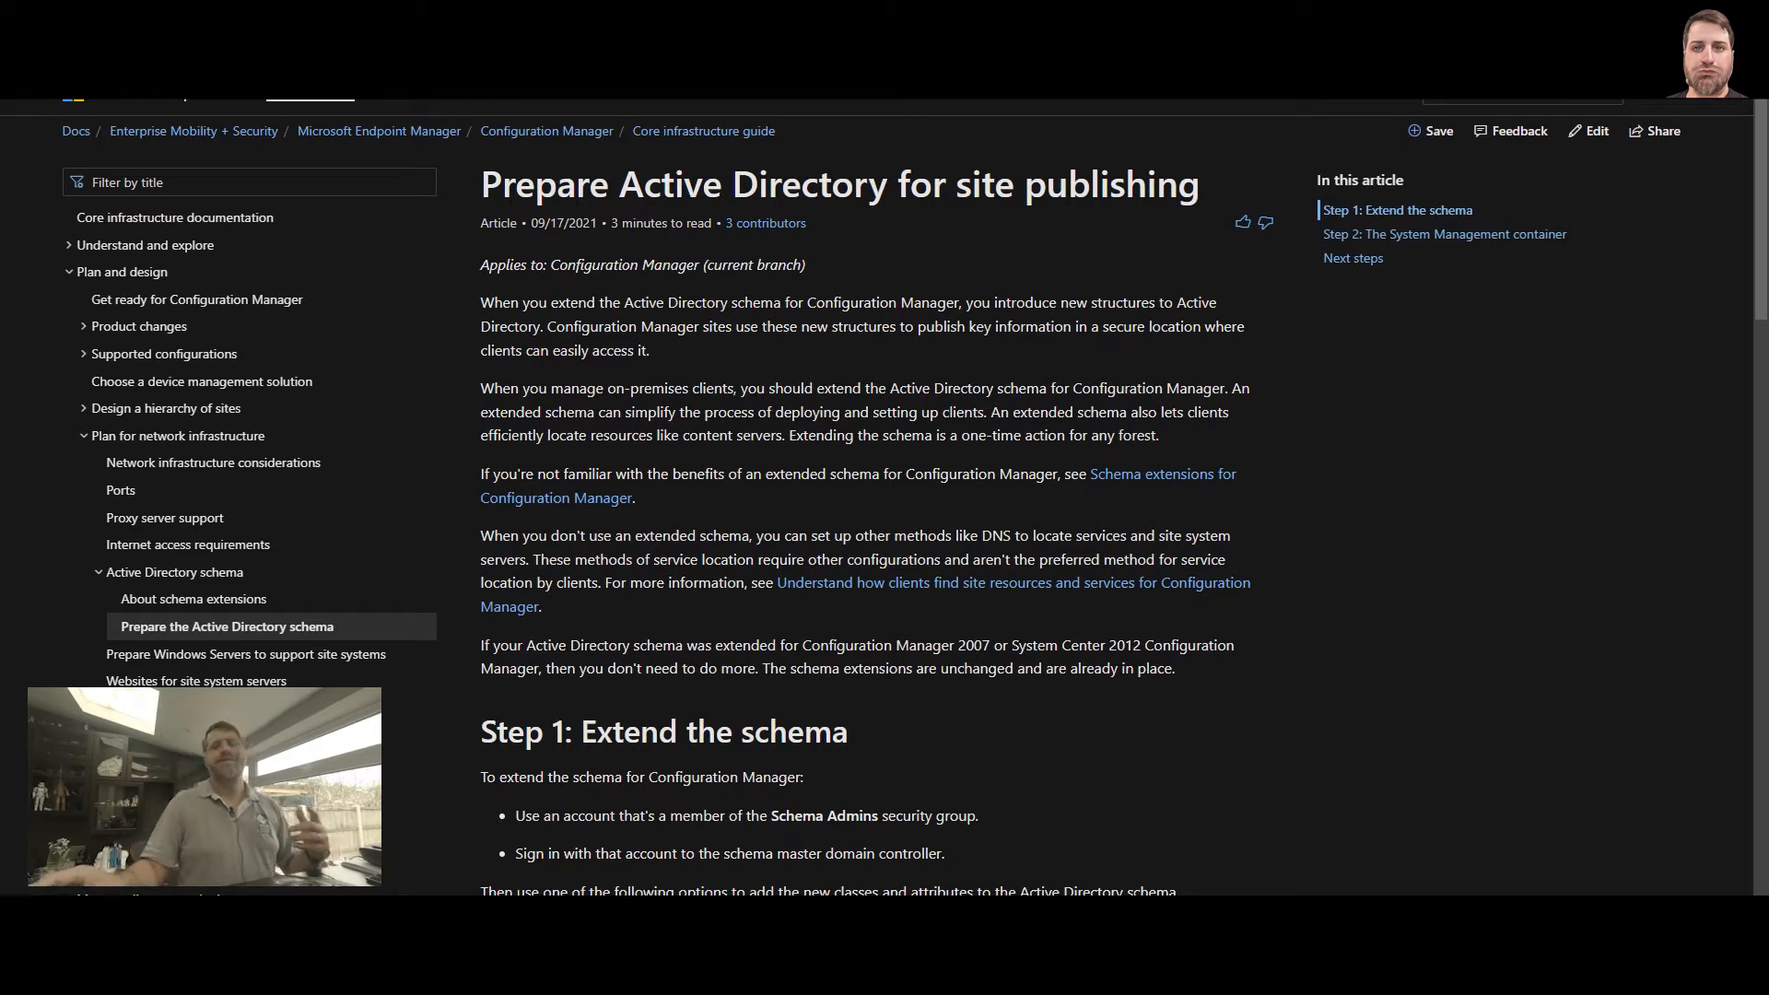
# Step: Read the two schema extension options, the extadsch.exe tool and the LDIF file, in the site publishing article
pyautogui.scroll(-3, 998, 882)
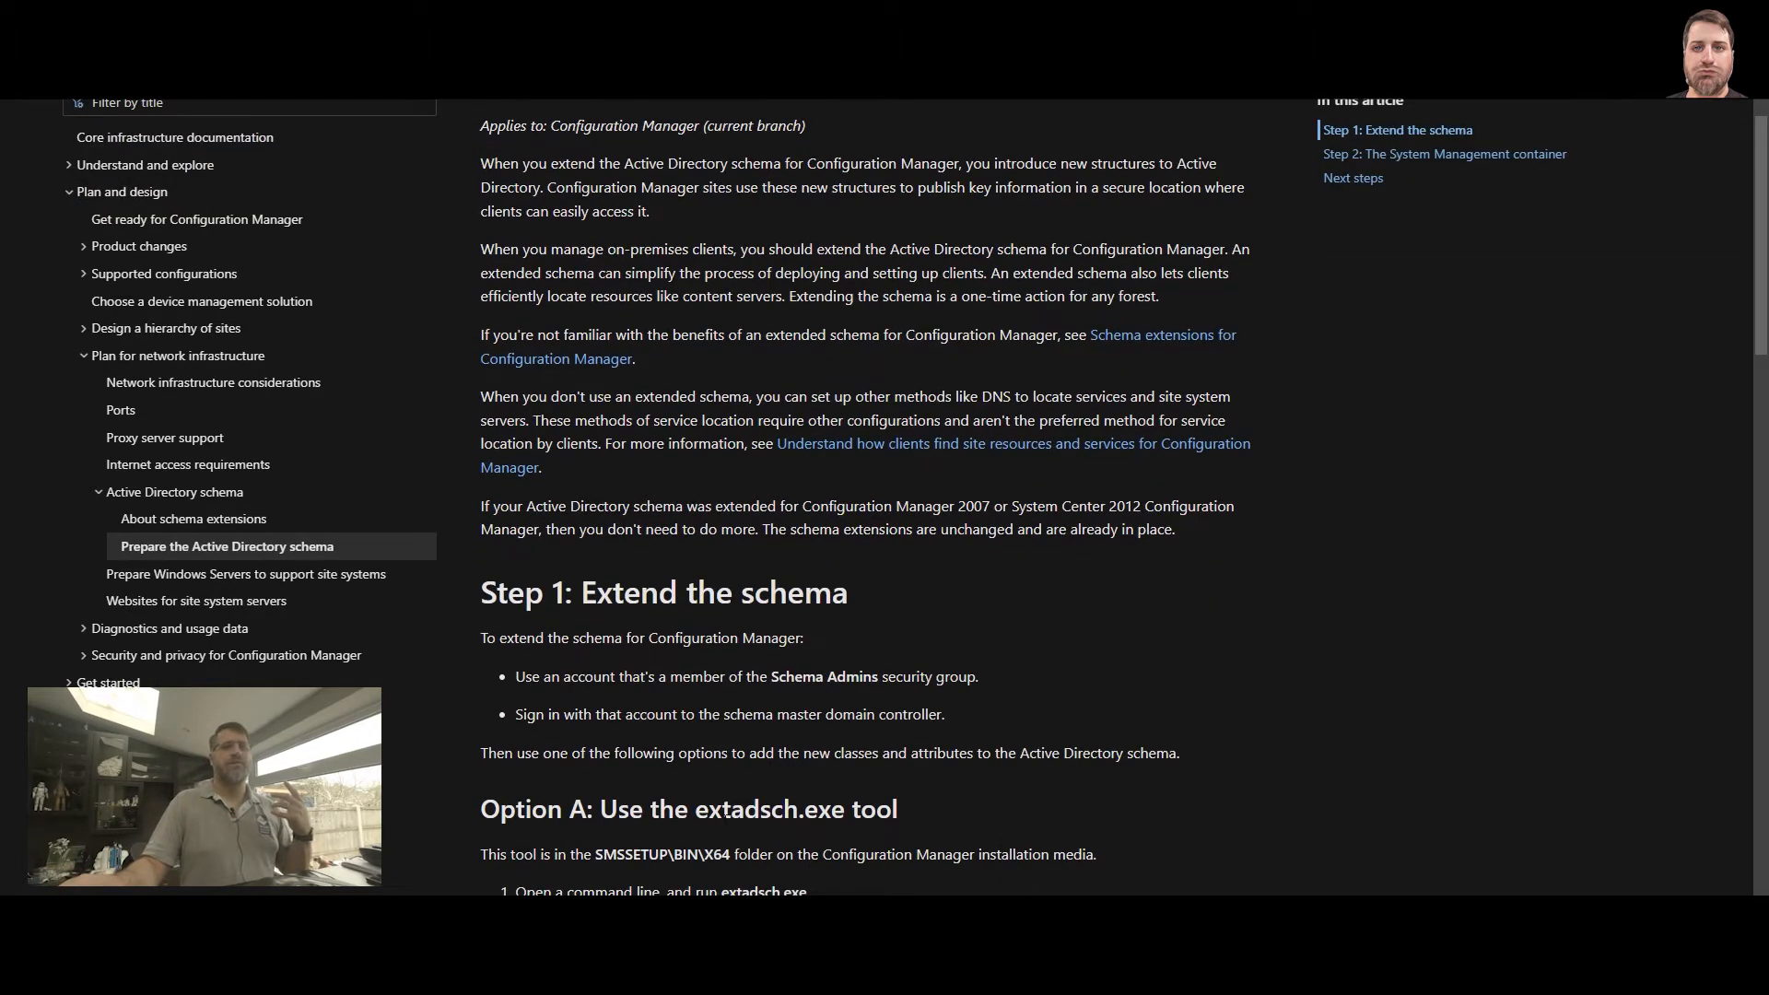
pyautogui.moveTo(698, 810); pyautogui.dragTo(851, 811)
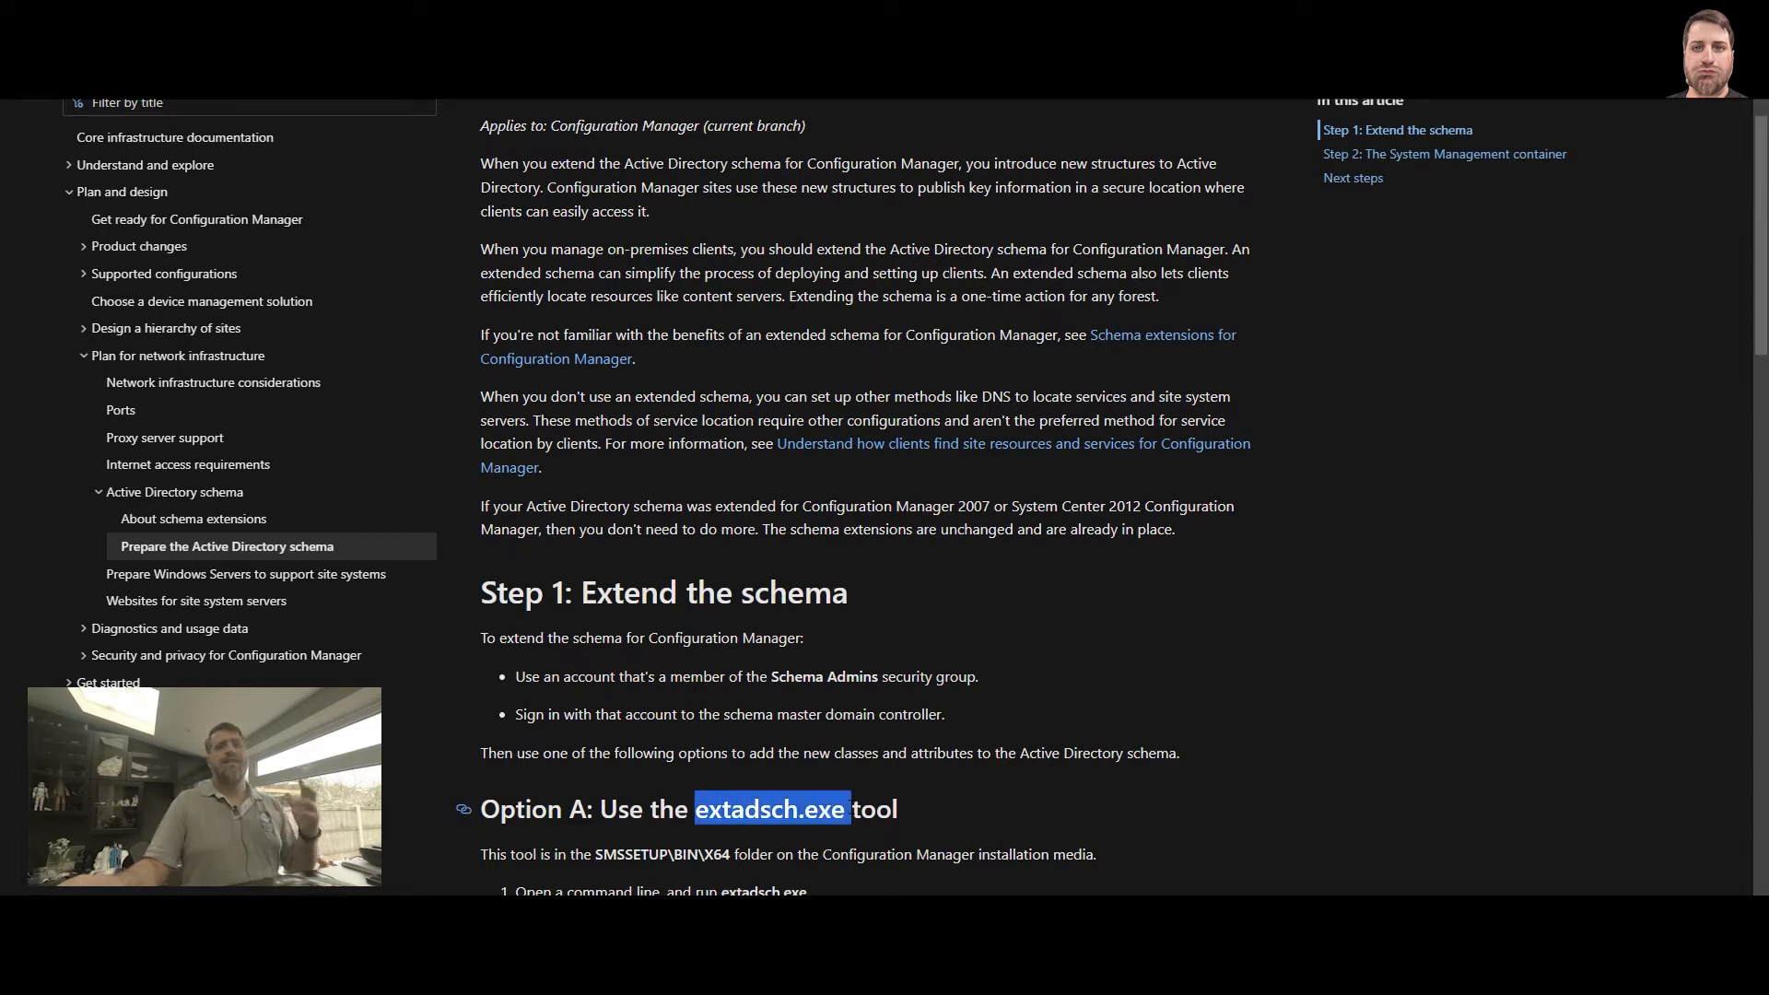
pyautogui.click(844, 833)
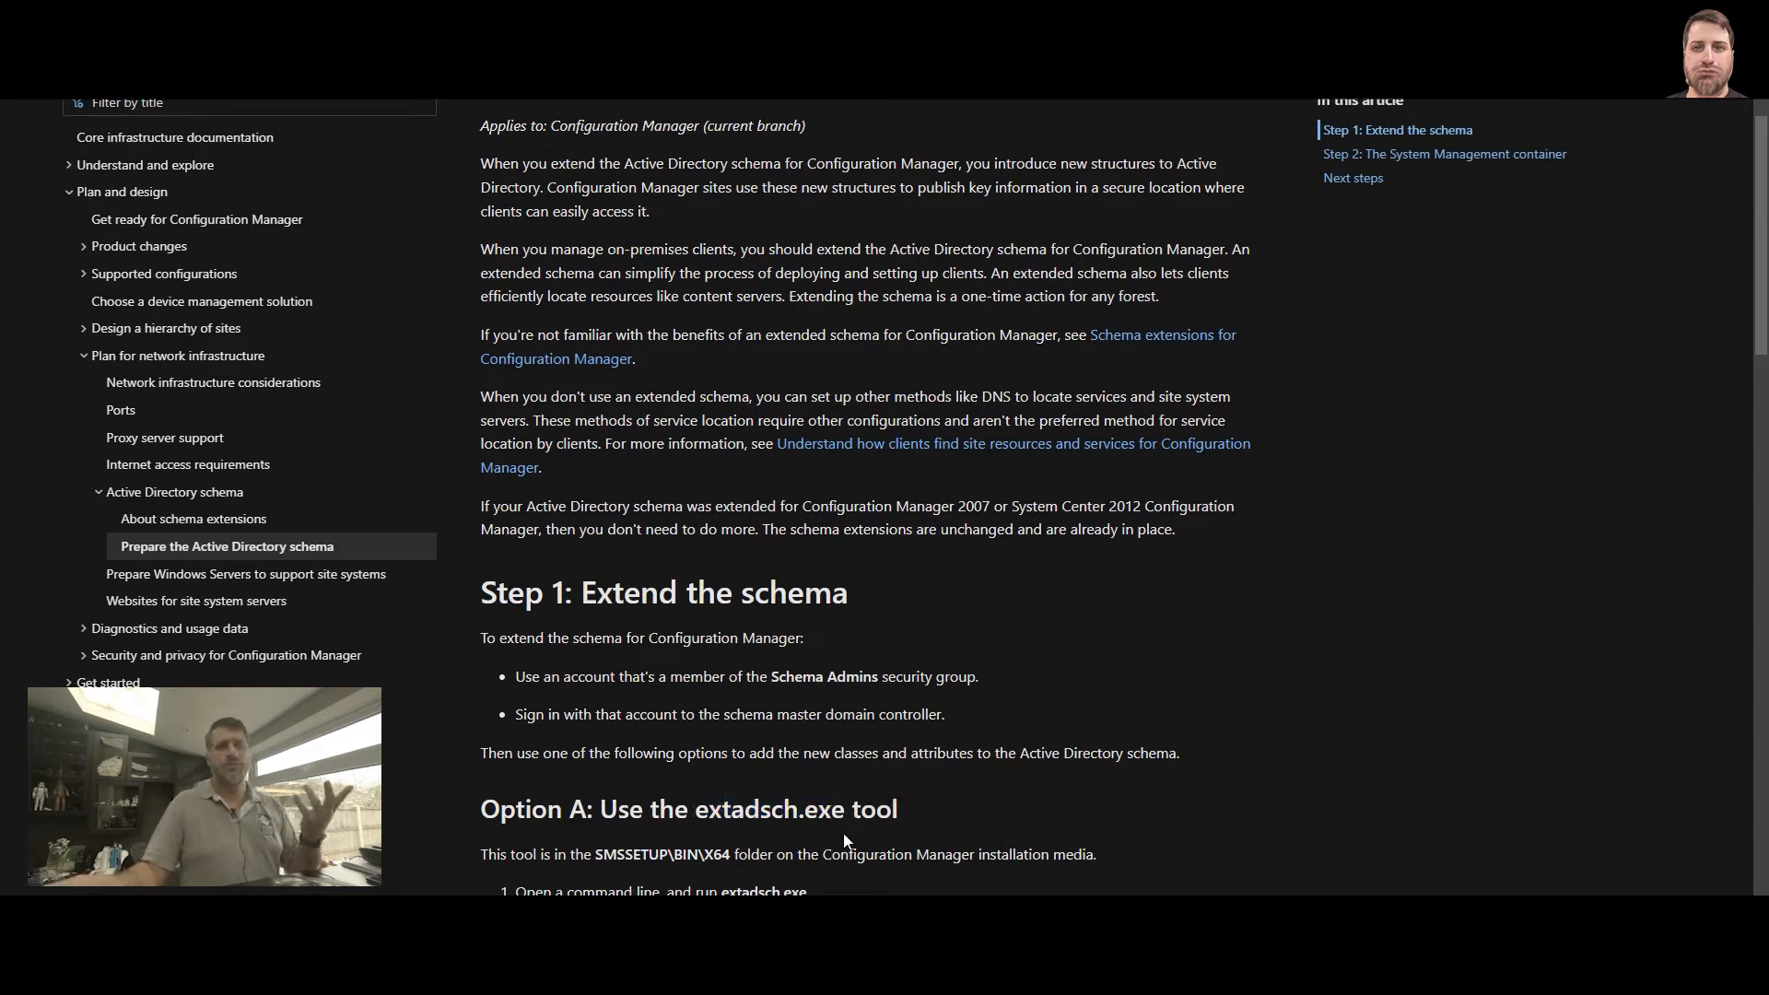
pyautogui.scroll(-2, 843, 831)
pyautogui.scroll(-3, 843, 831)
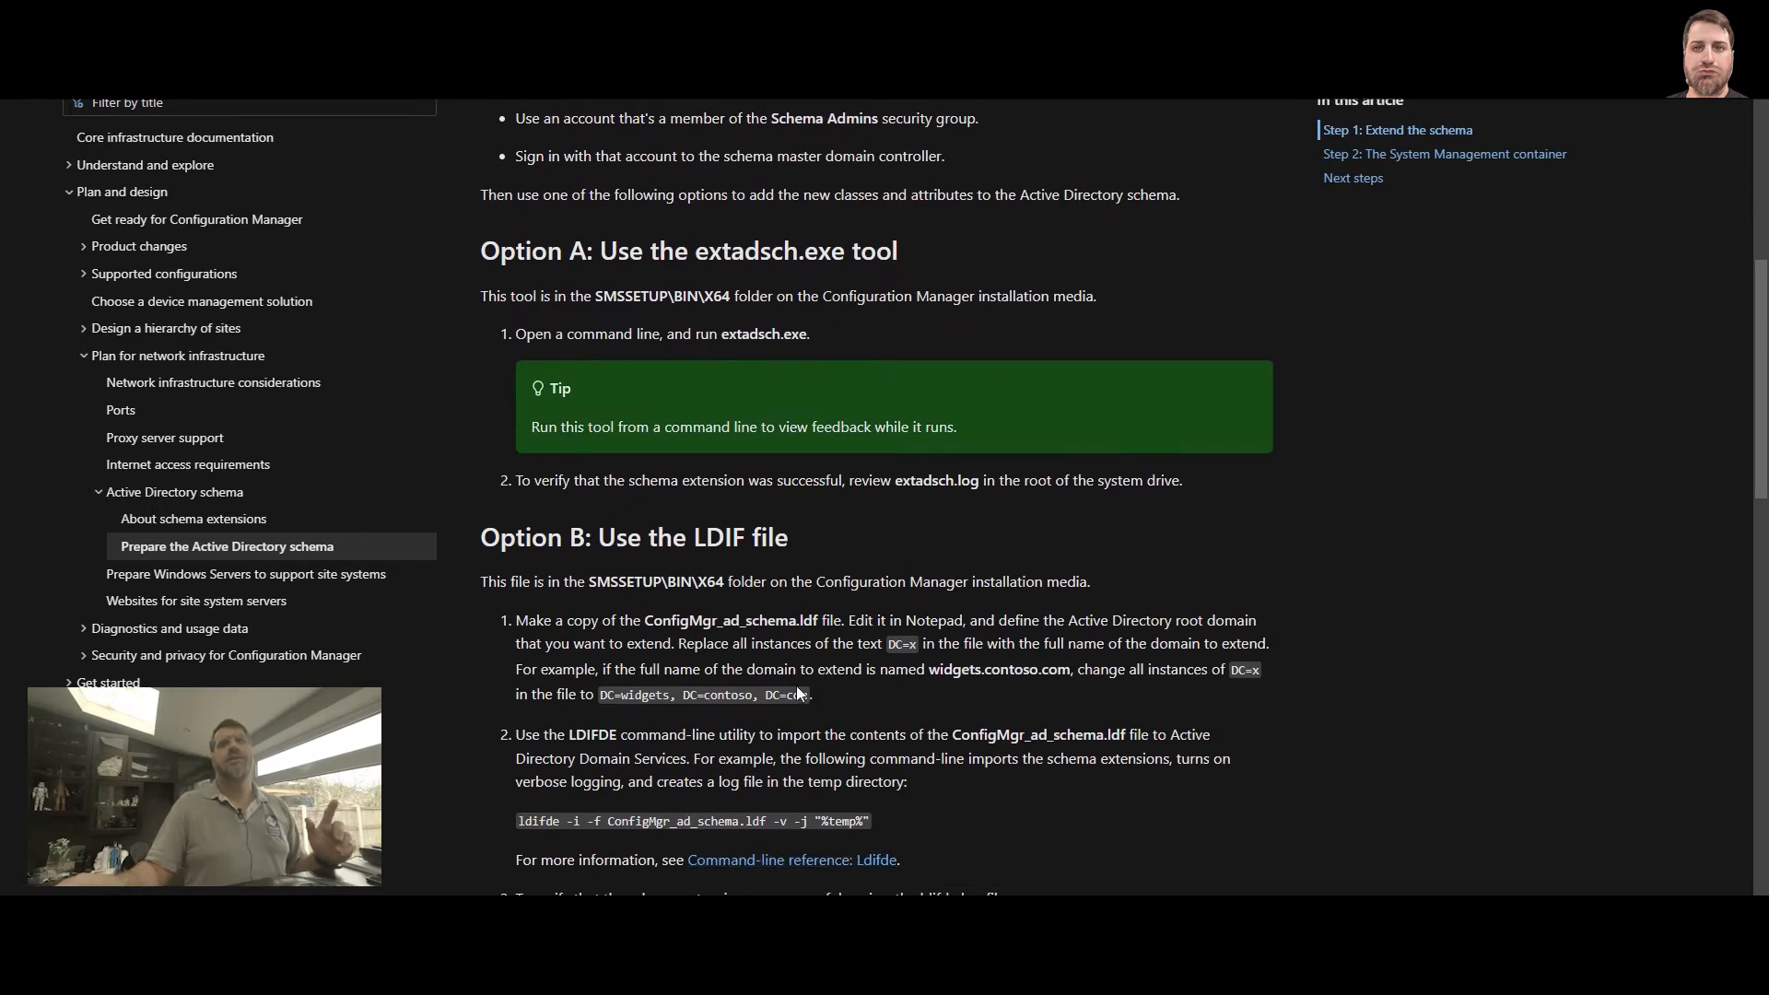
pyautogui.doubleClick(723, 537)
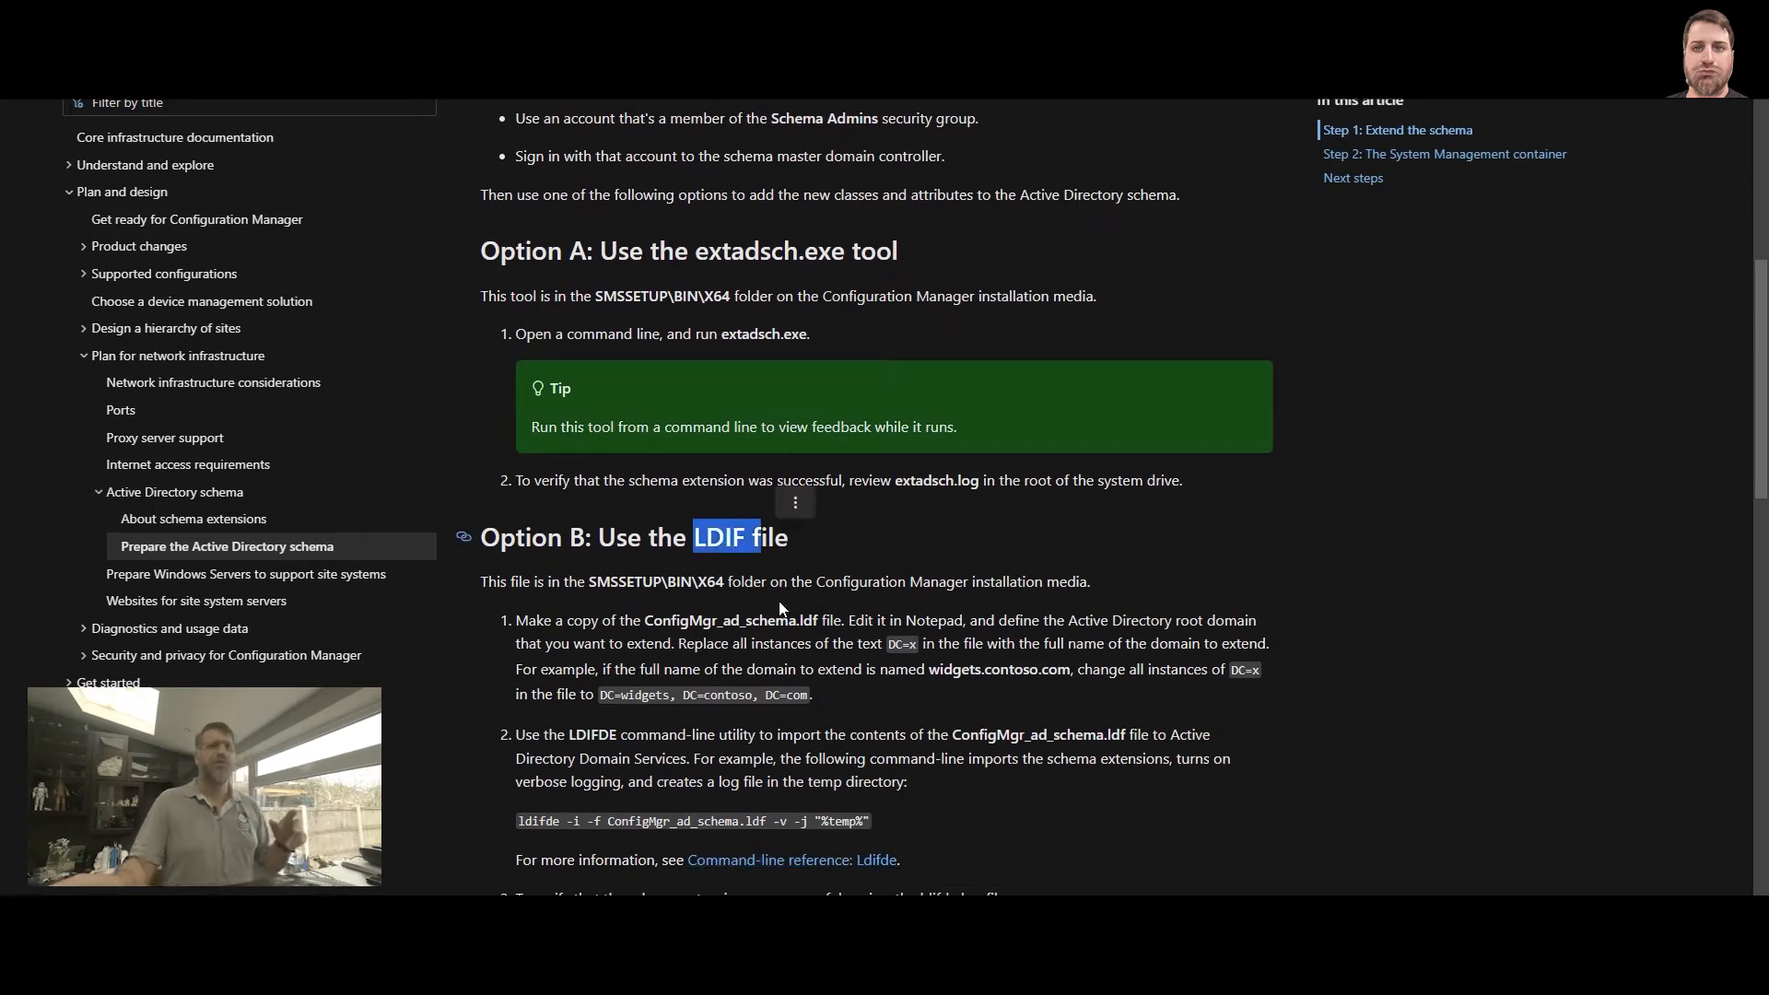
pyautogui.click(783, 502)
pyautogui.scroll(4, 771, 620)
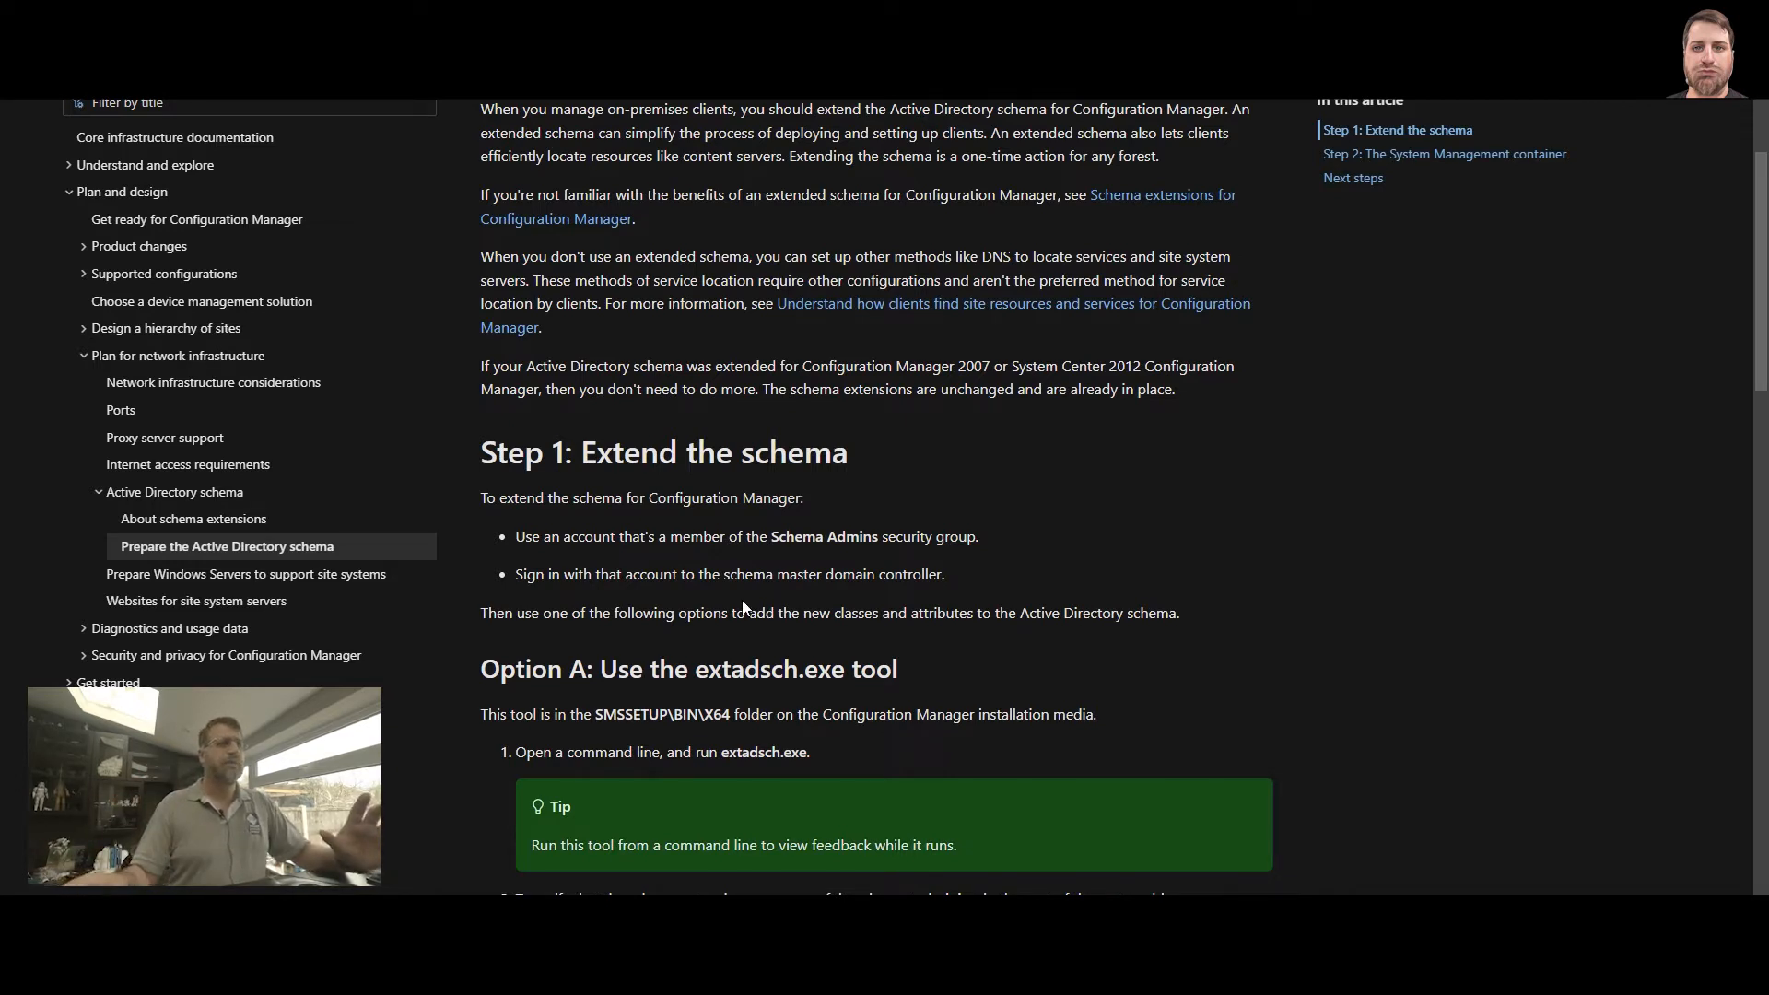
# Step: Open the "About schema extensions" article and review its considerations and the Active Directory attributes and classes added by the extension
pyautogui.click(221, 519)
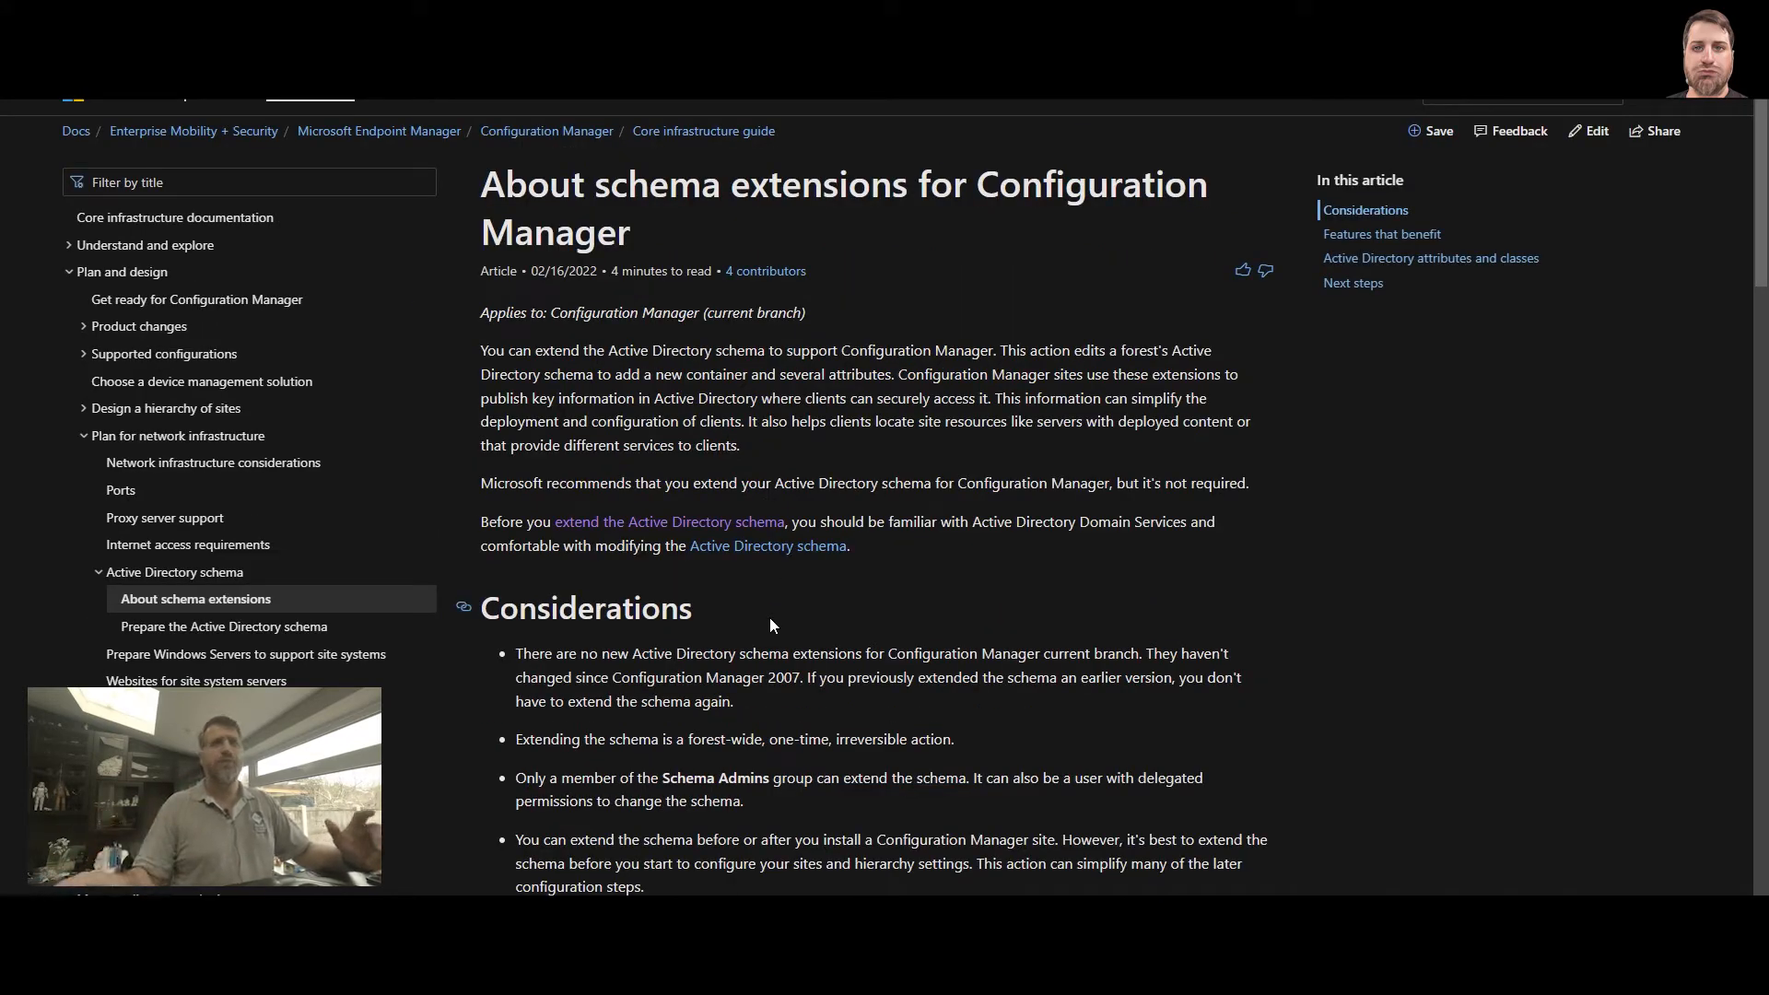
pyautogui.scroll(-5, 770, 626)
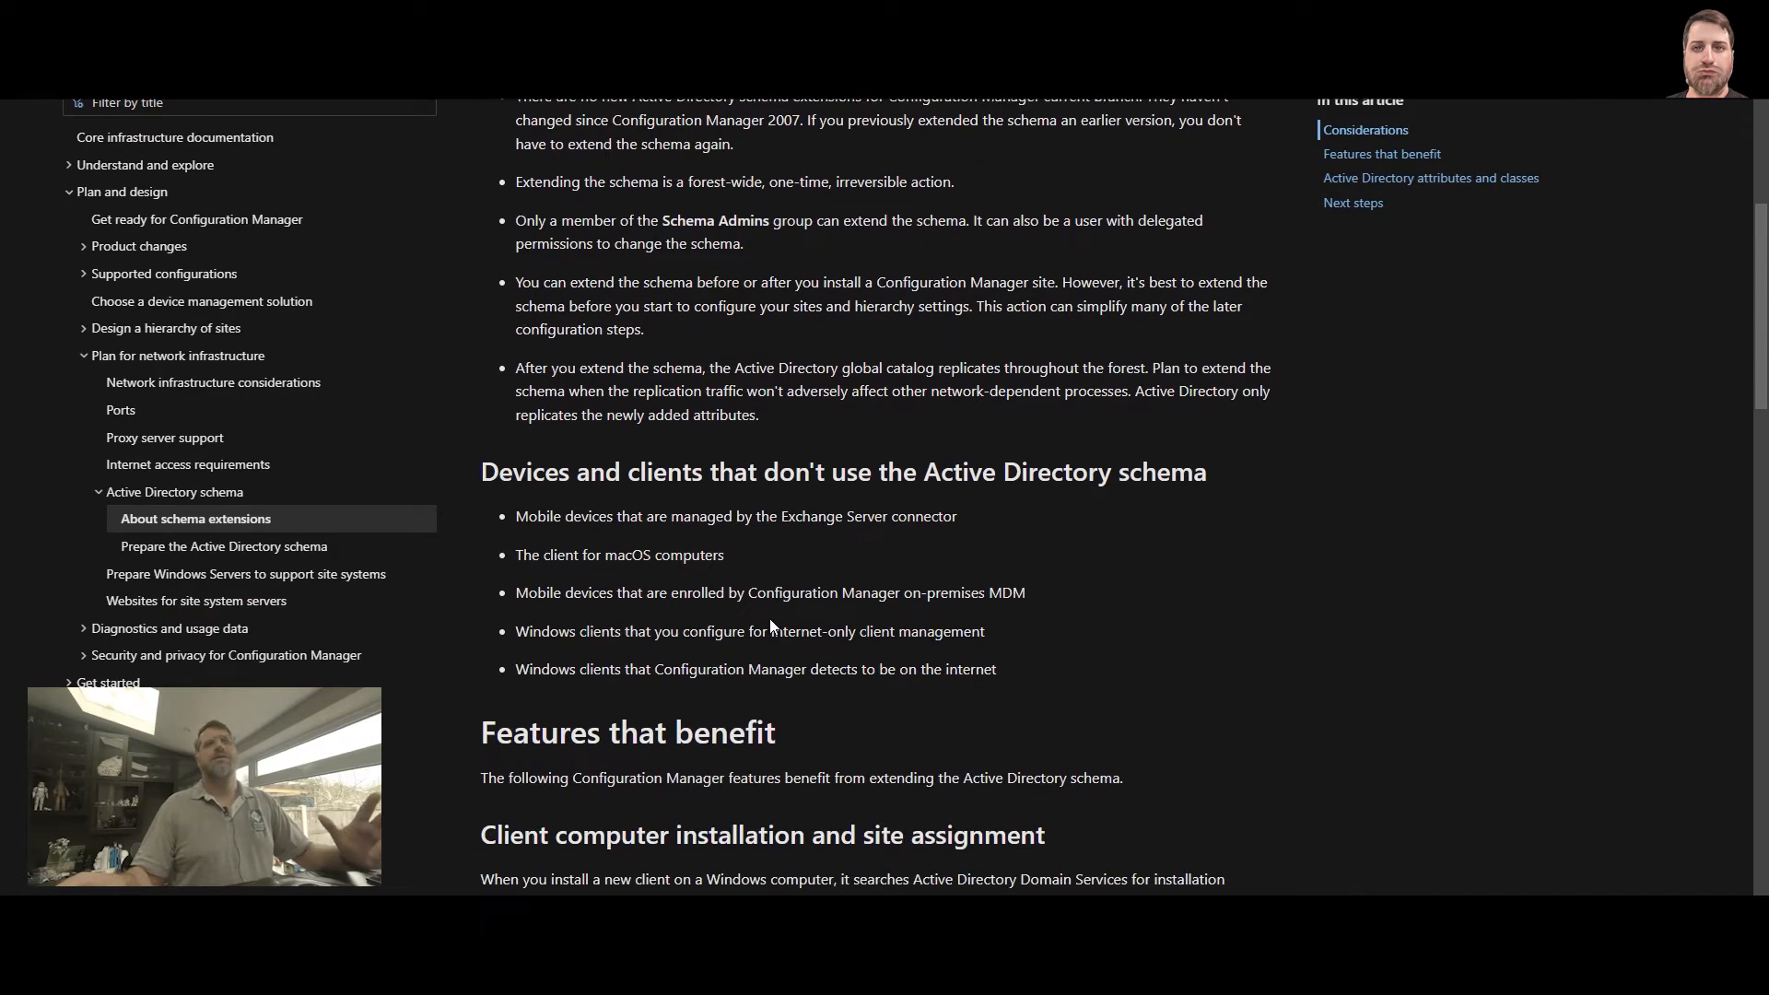
pyautogui.scroll(-7, 770, 627)
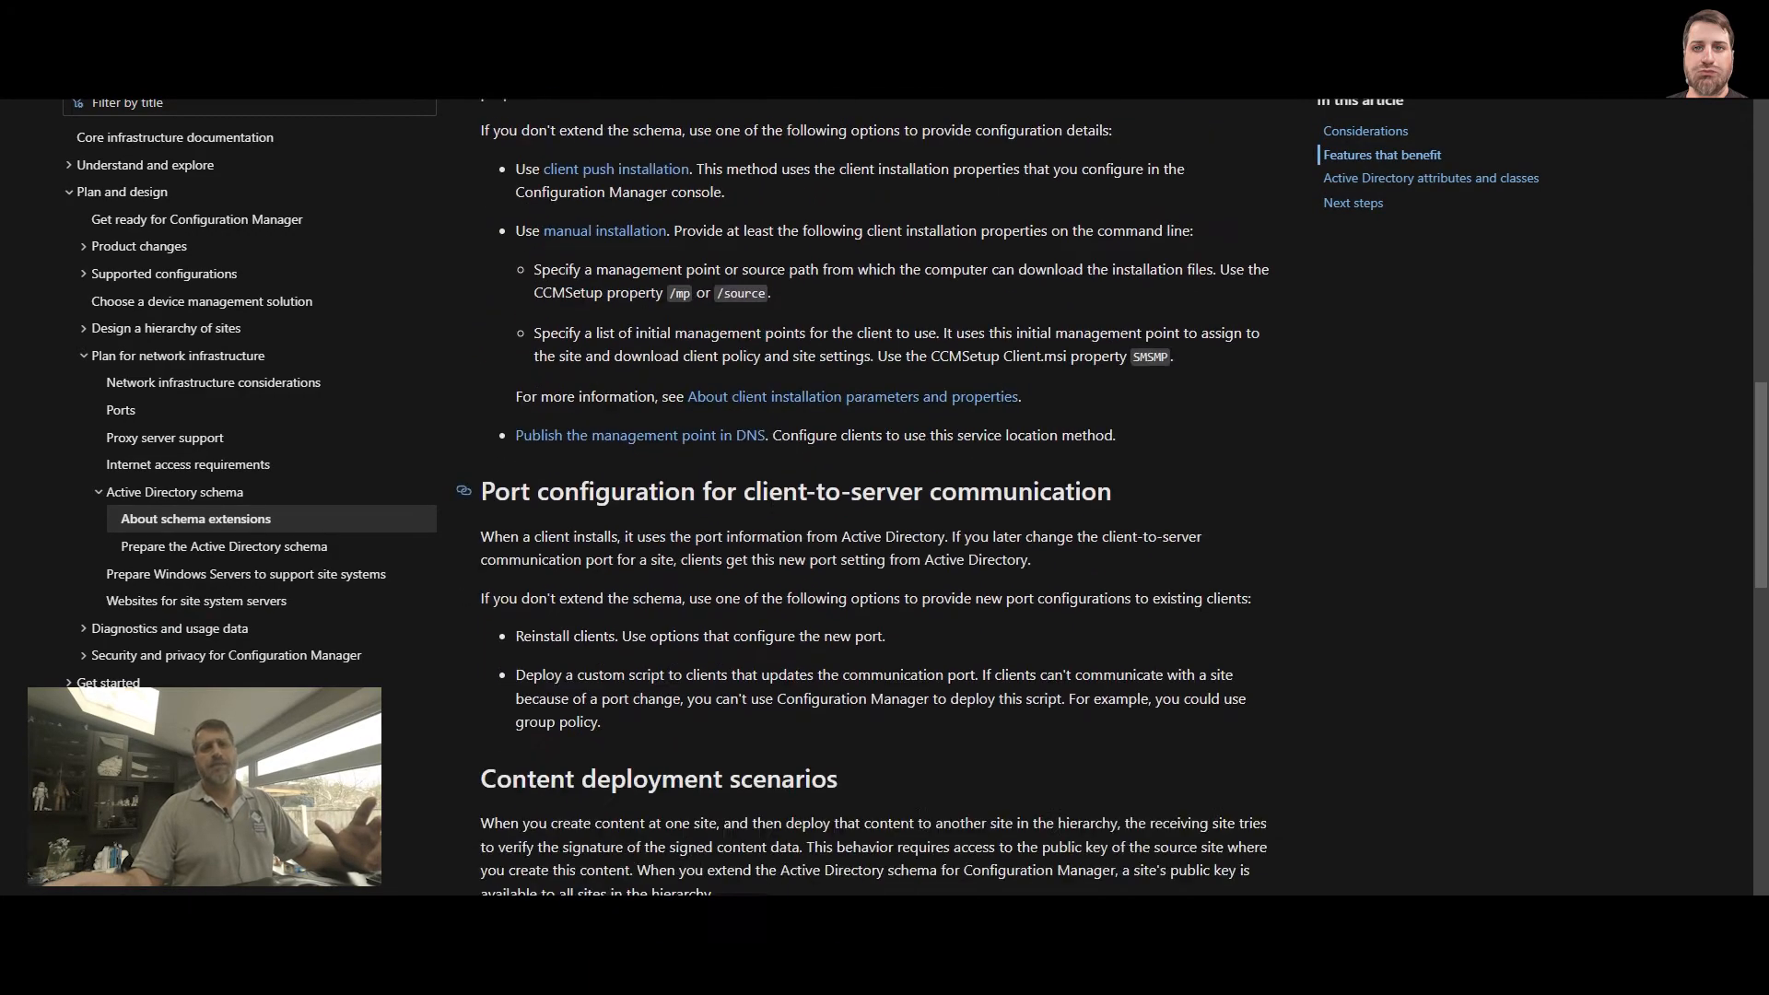
pyautogui.scroll(-7, 770, 627)
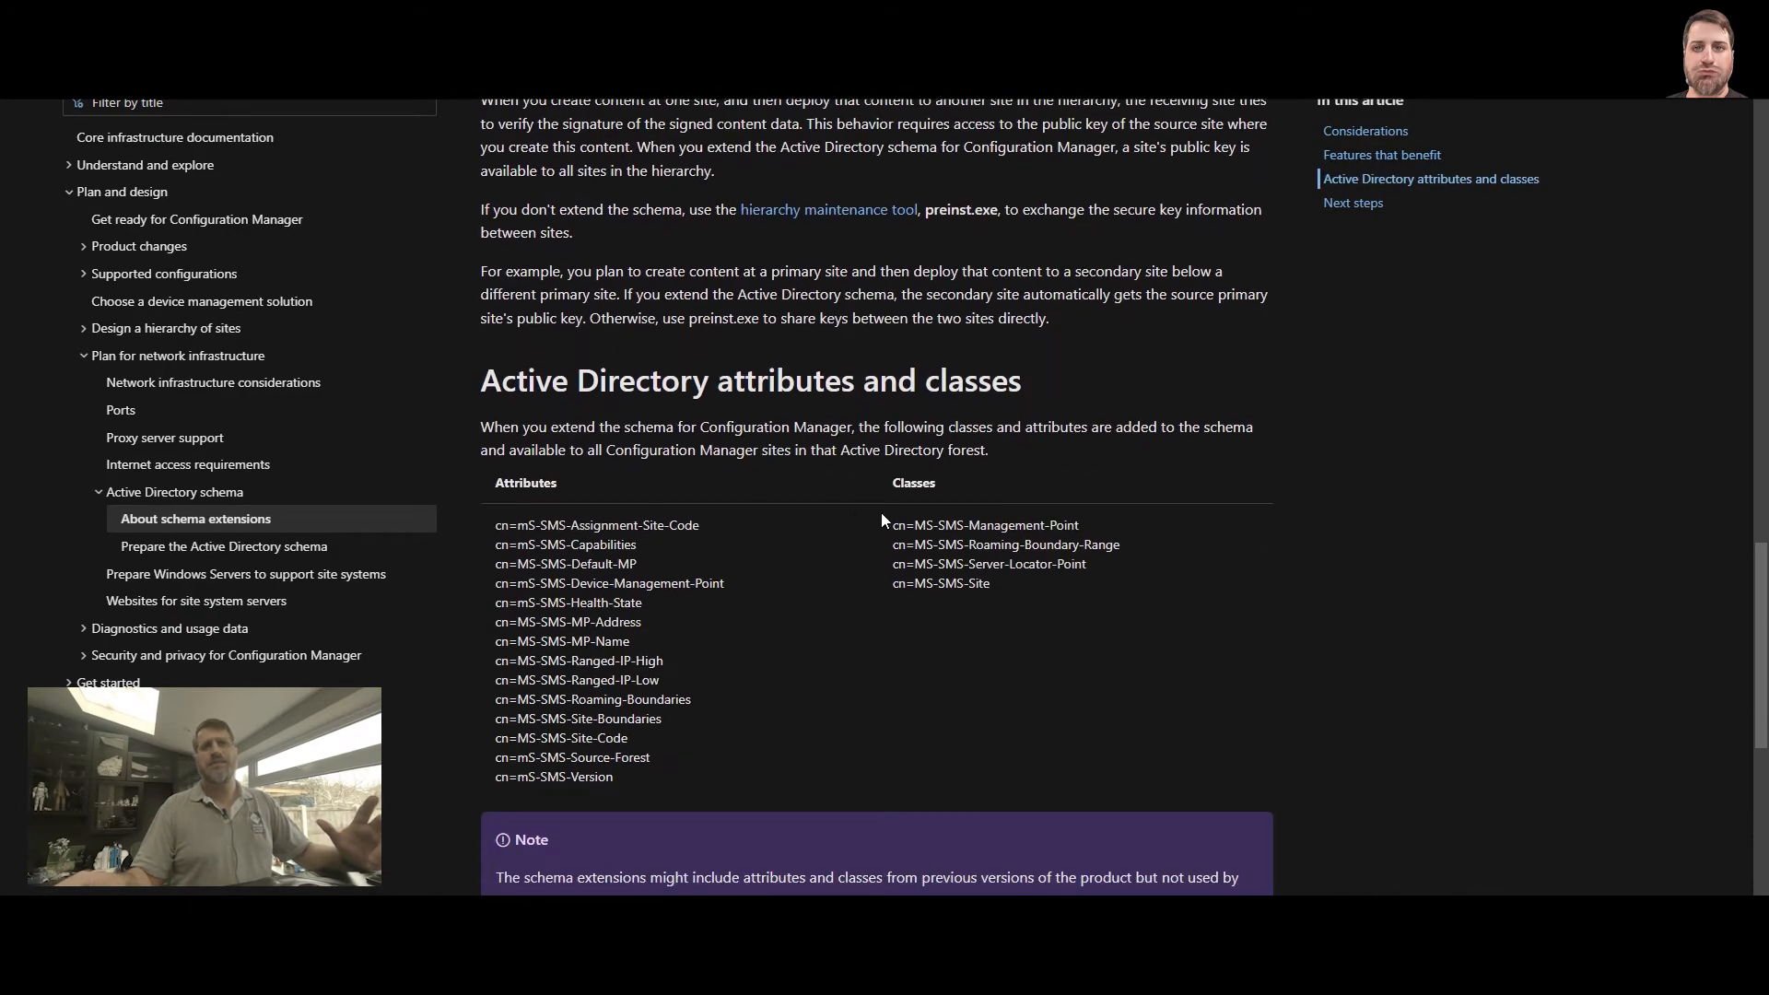
pyautogui.moveTo(893, 526); pyautogui.dragTo(1036, 601)
pyautogui.click(1037, 601)
pyautogui.moveTo(496, 525); pyautogui.dragTo(622, 781)
pyautogui.click(622, 781)
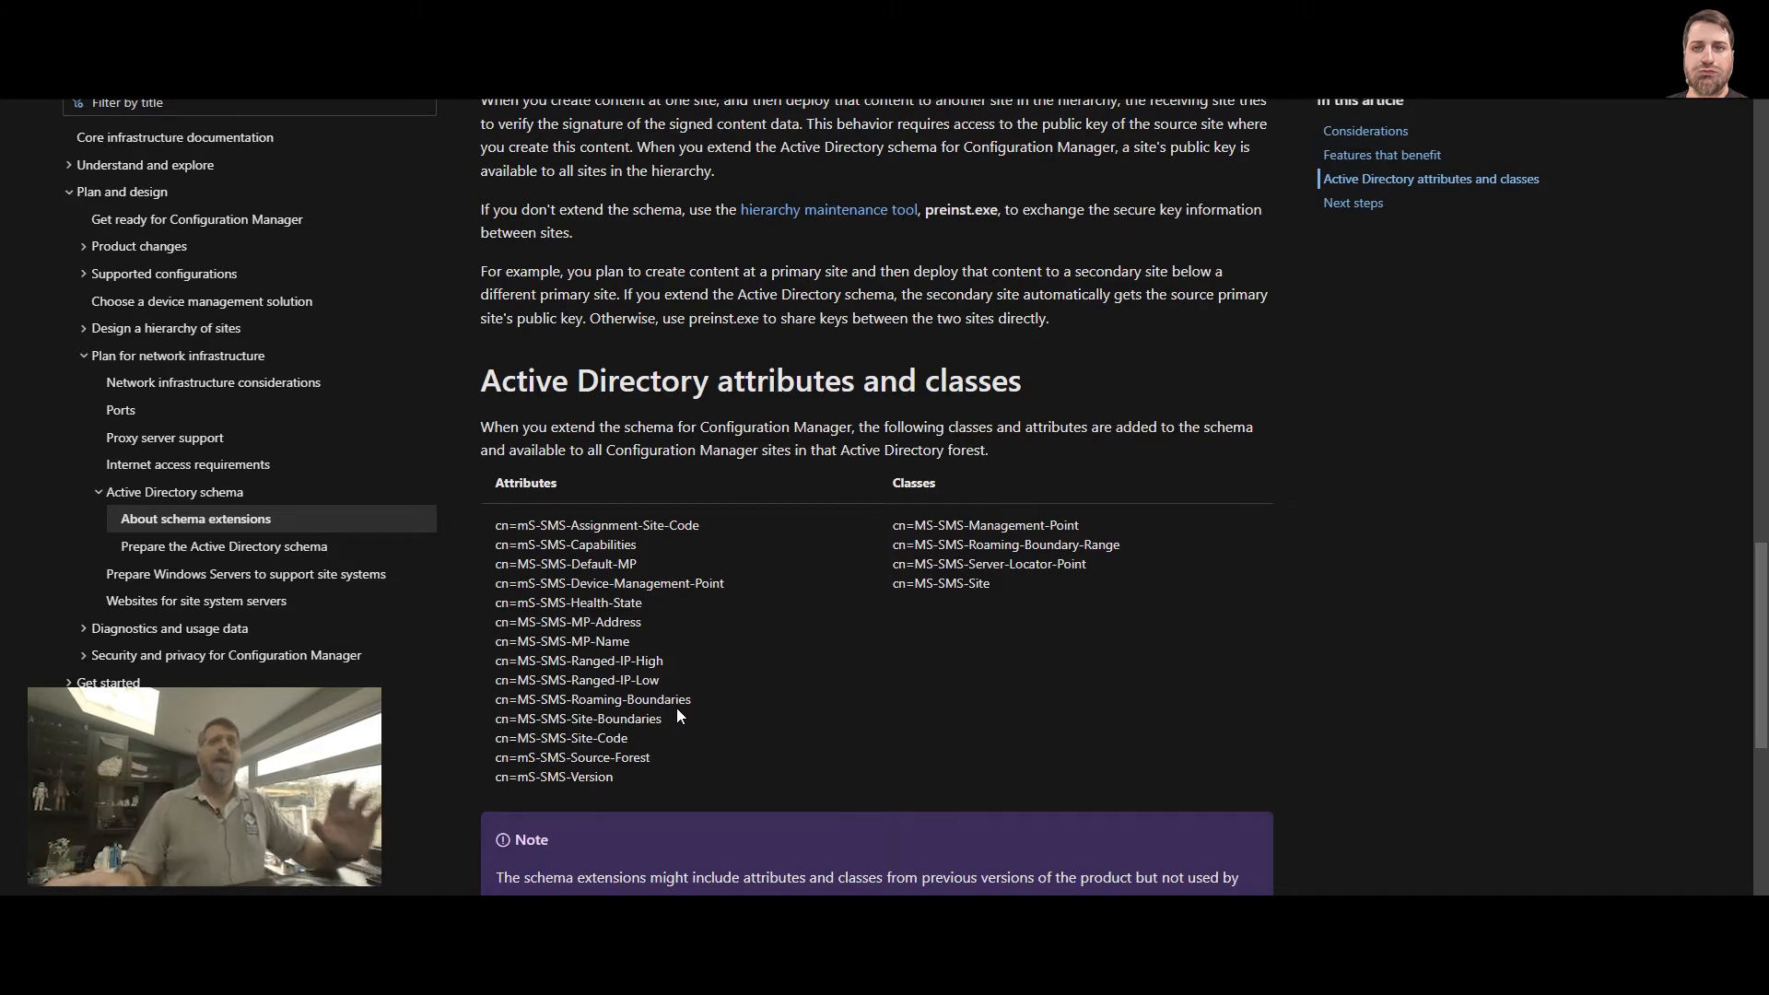
pyautogui.scroll(15, 677, 708)
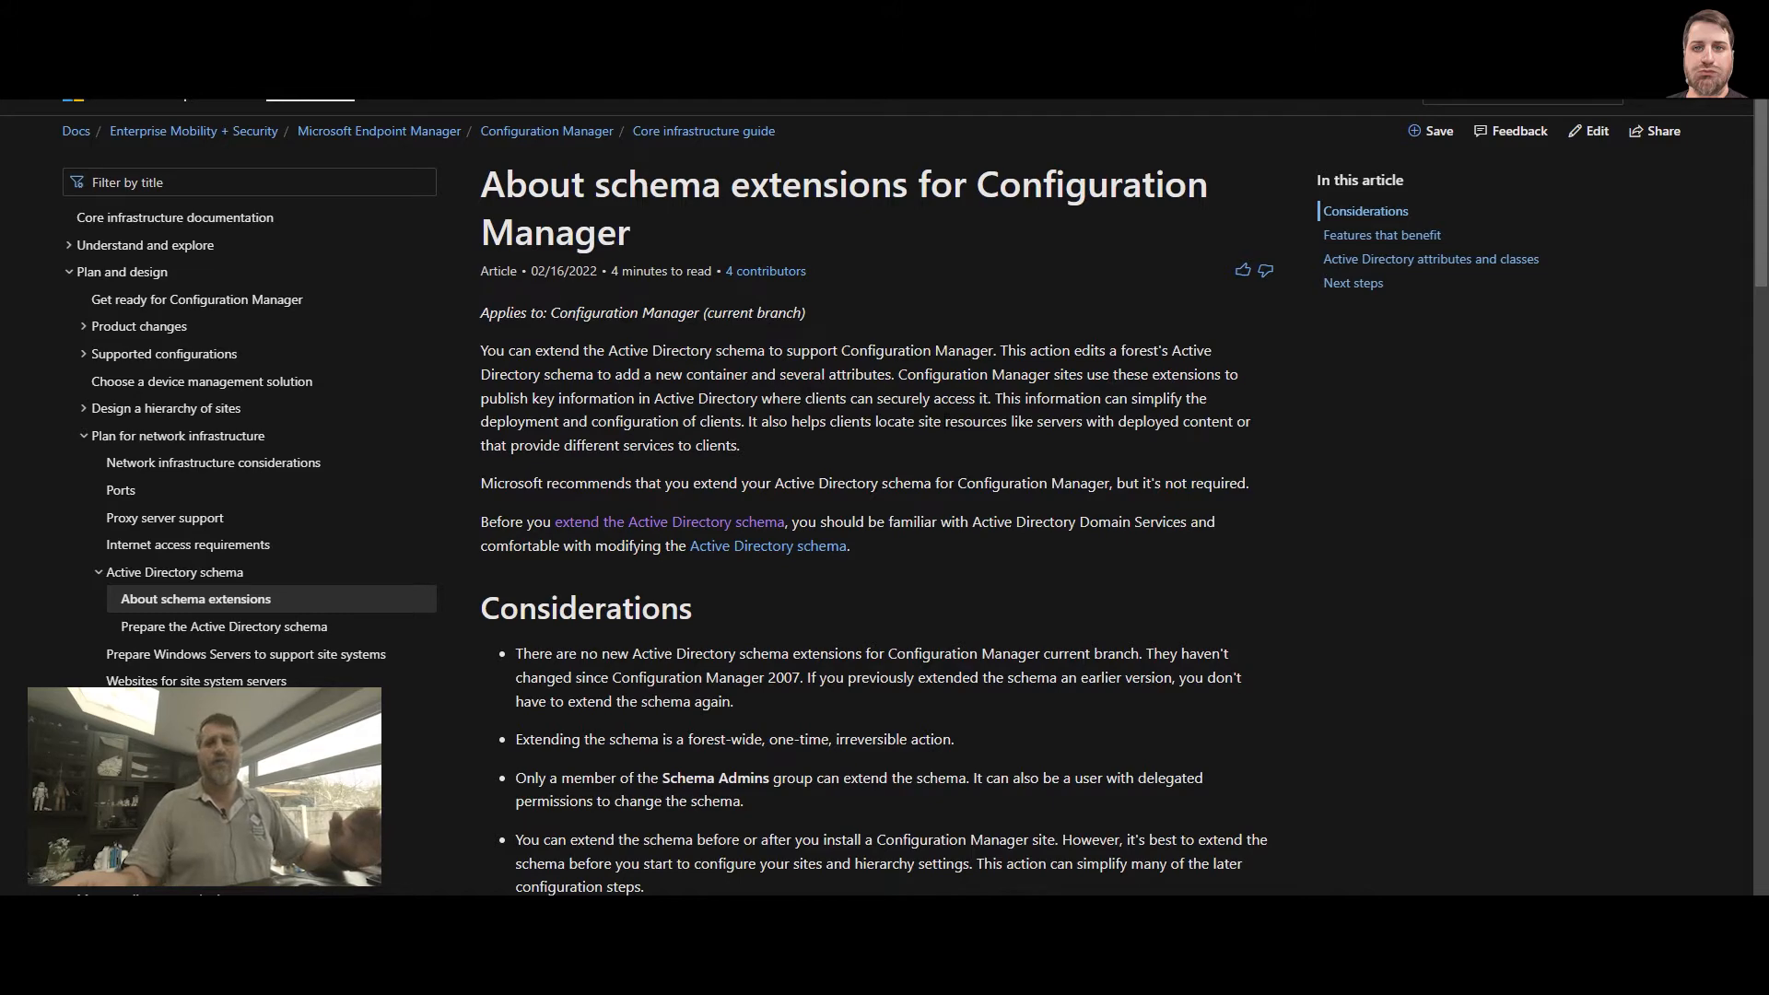
pyautogui.scroll(-5, 939, 426)
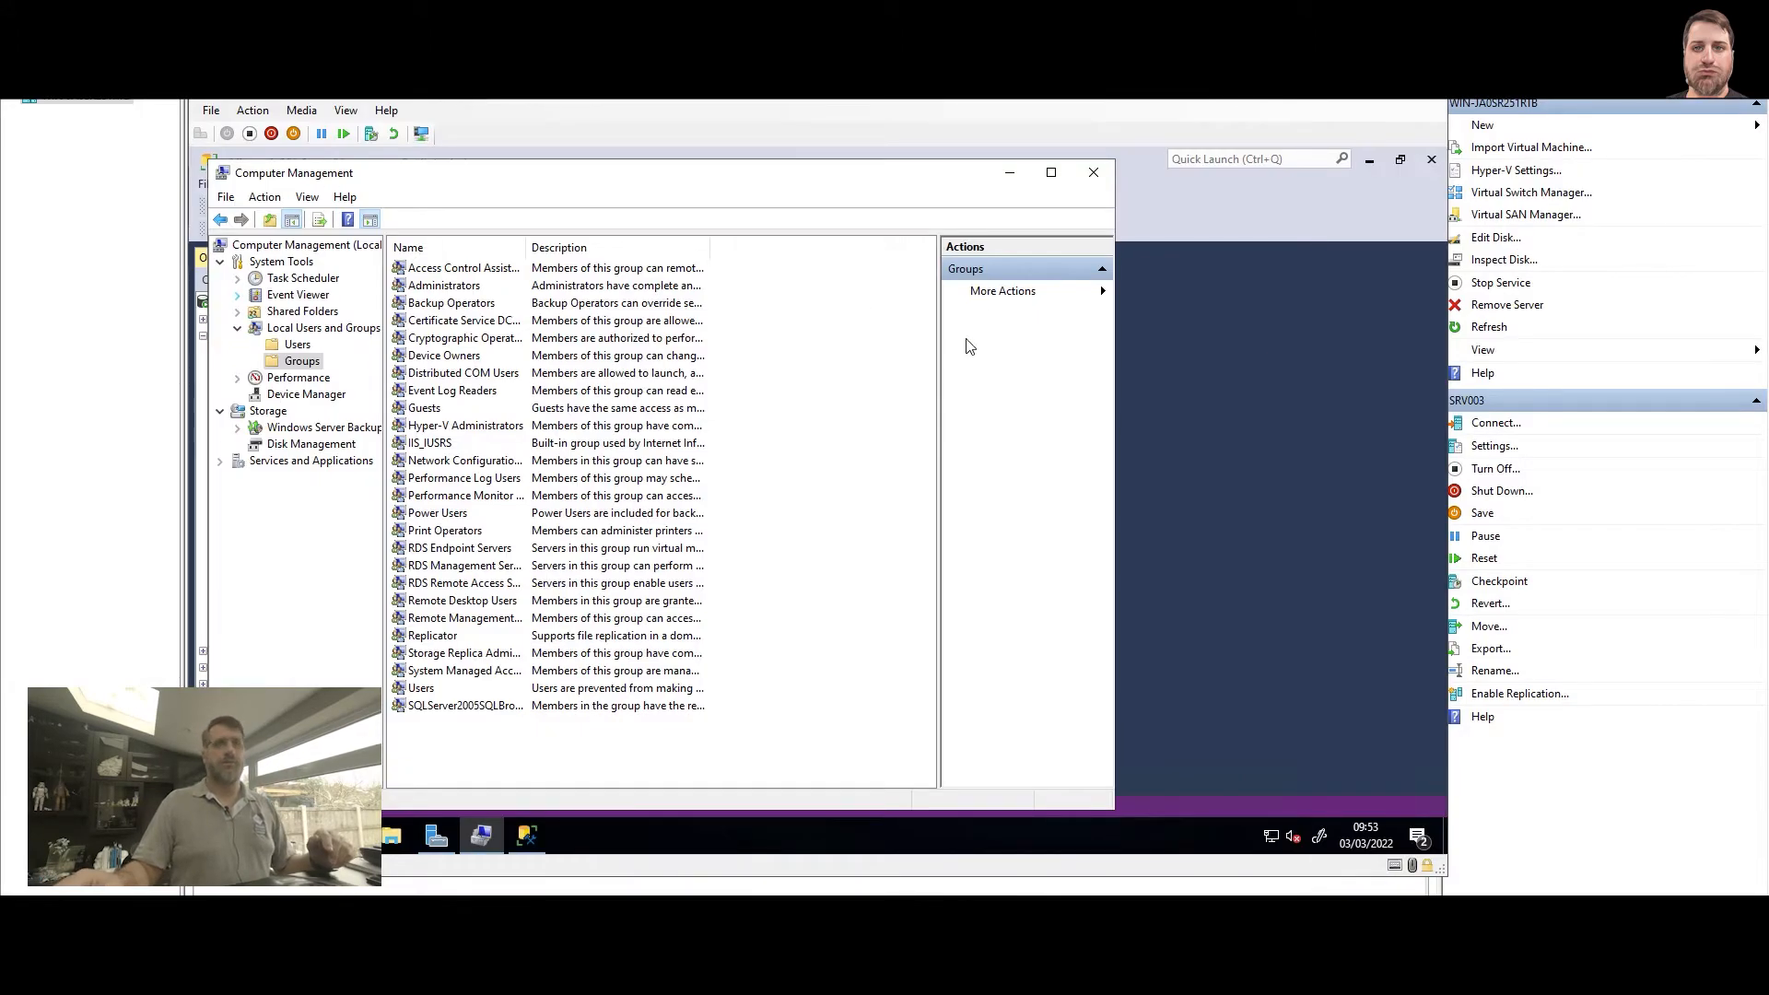
# Step: Switch to the Hyper-V virtual machine running Active Directory Users and Computers and close that console
pyautogui.moveTo(565, 975)
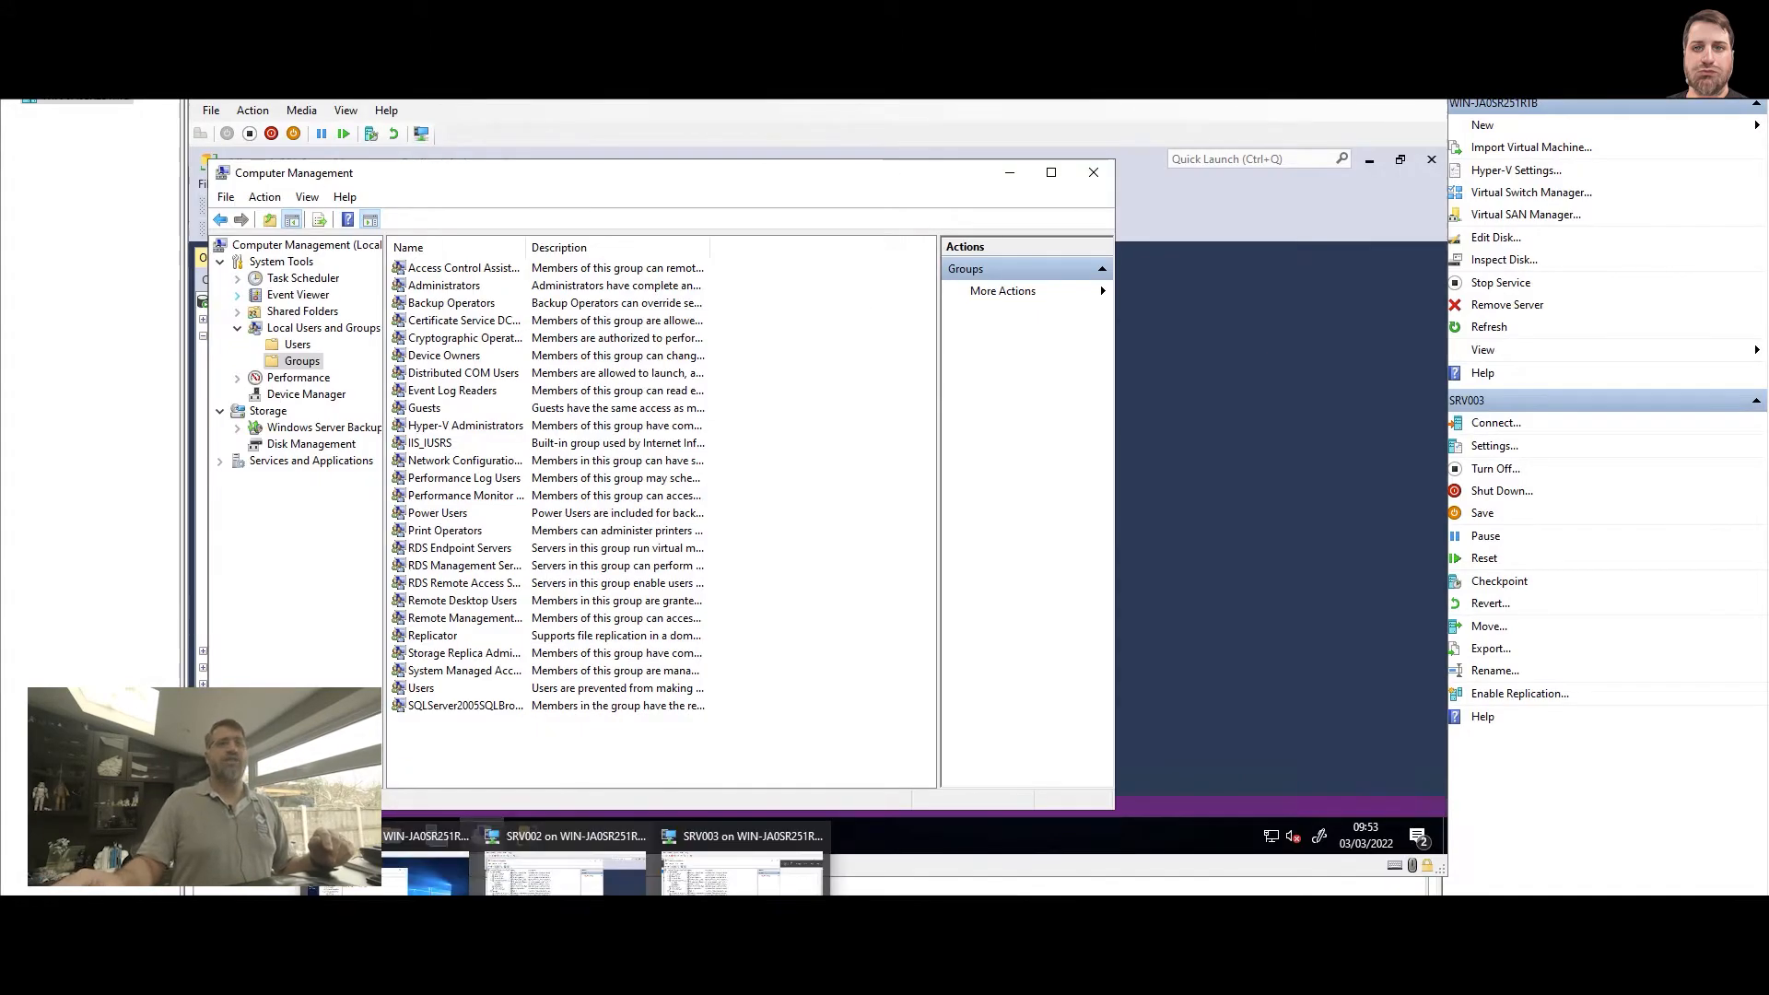
pyautogui.click(426, 875)
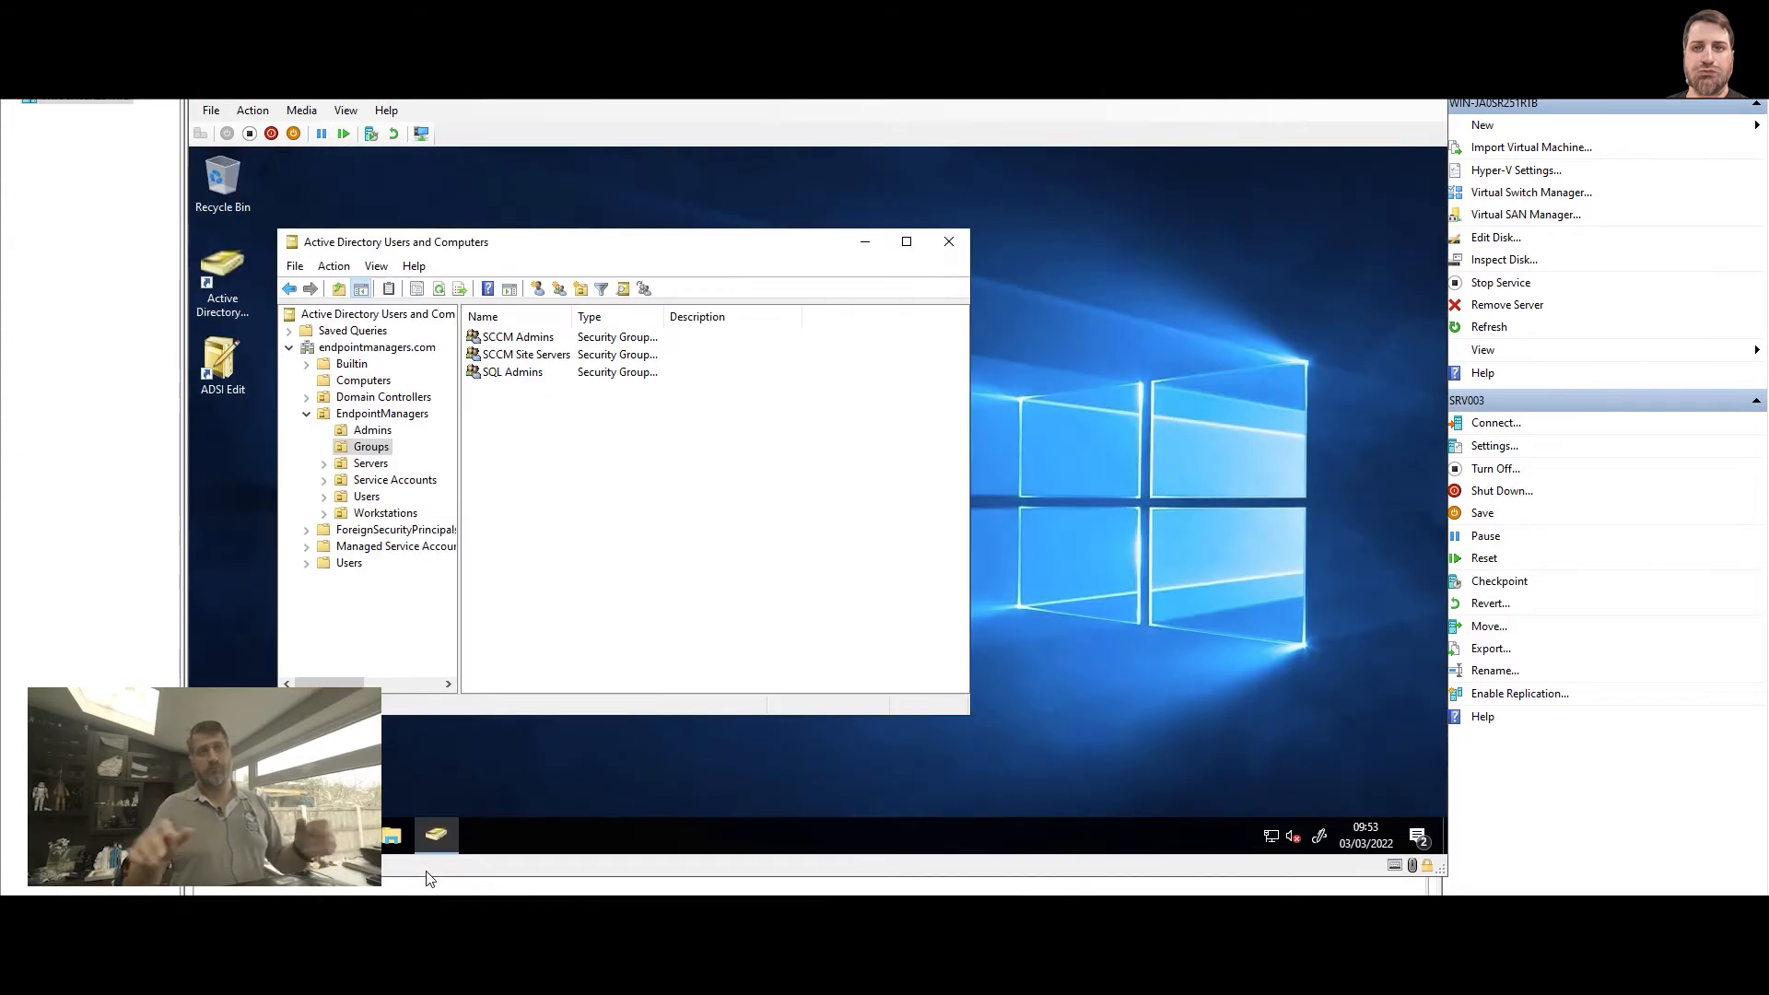
pyautogui.click(947, 242)
# Step: Insert the mu_microsoft_endpoint_configuration_manager_current_branch_version_2103_x86_x64_dvd_77e1425b.iso image into the virtual machine's DVD drive
pyautogui.click(303, 112)
pyautogui.moveTo(336, 131)
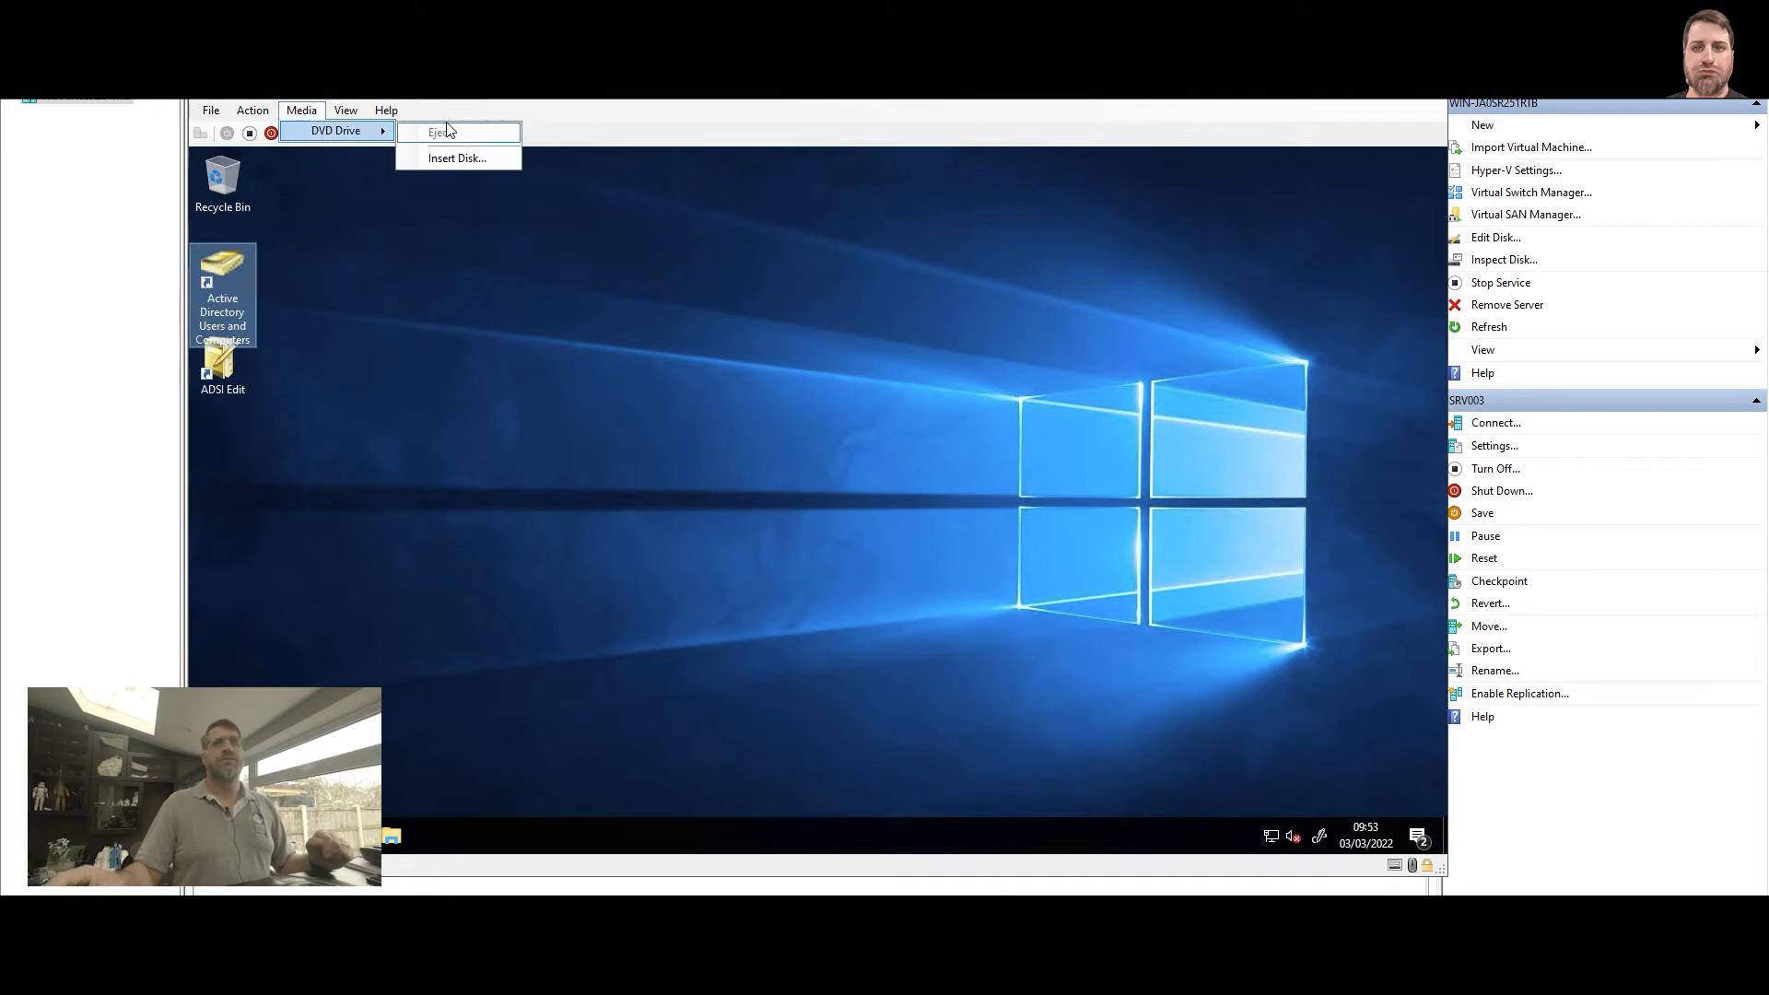
pyautogui.click(462, 166)
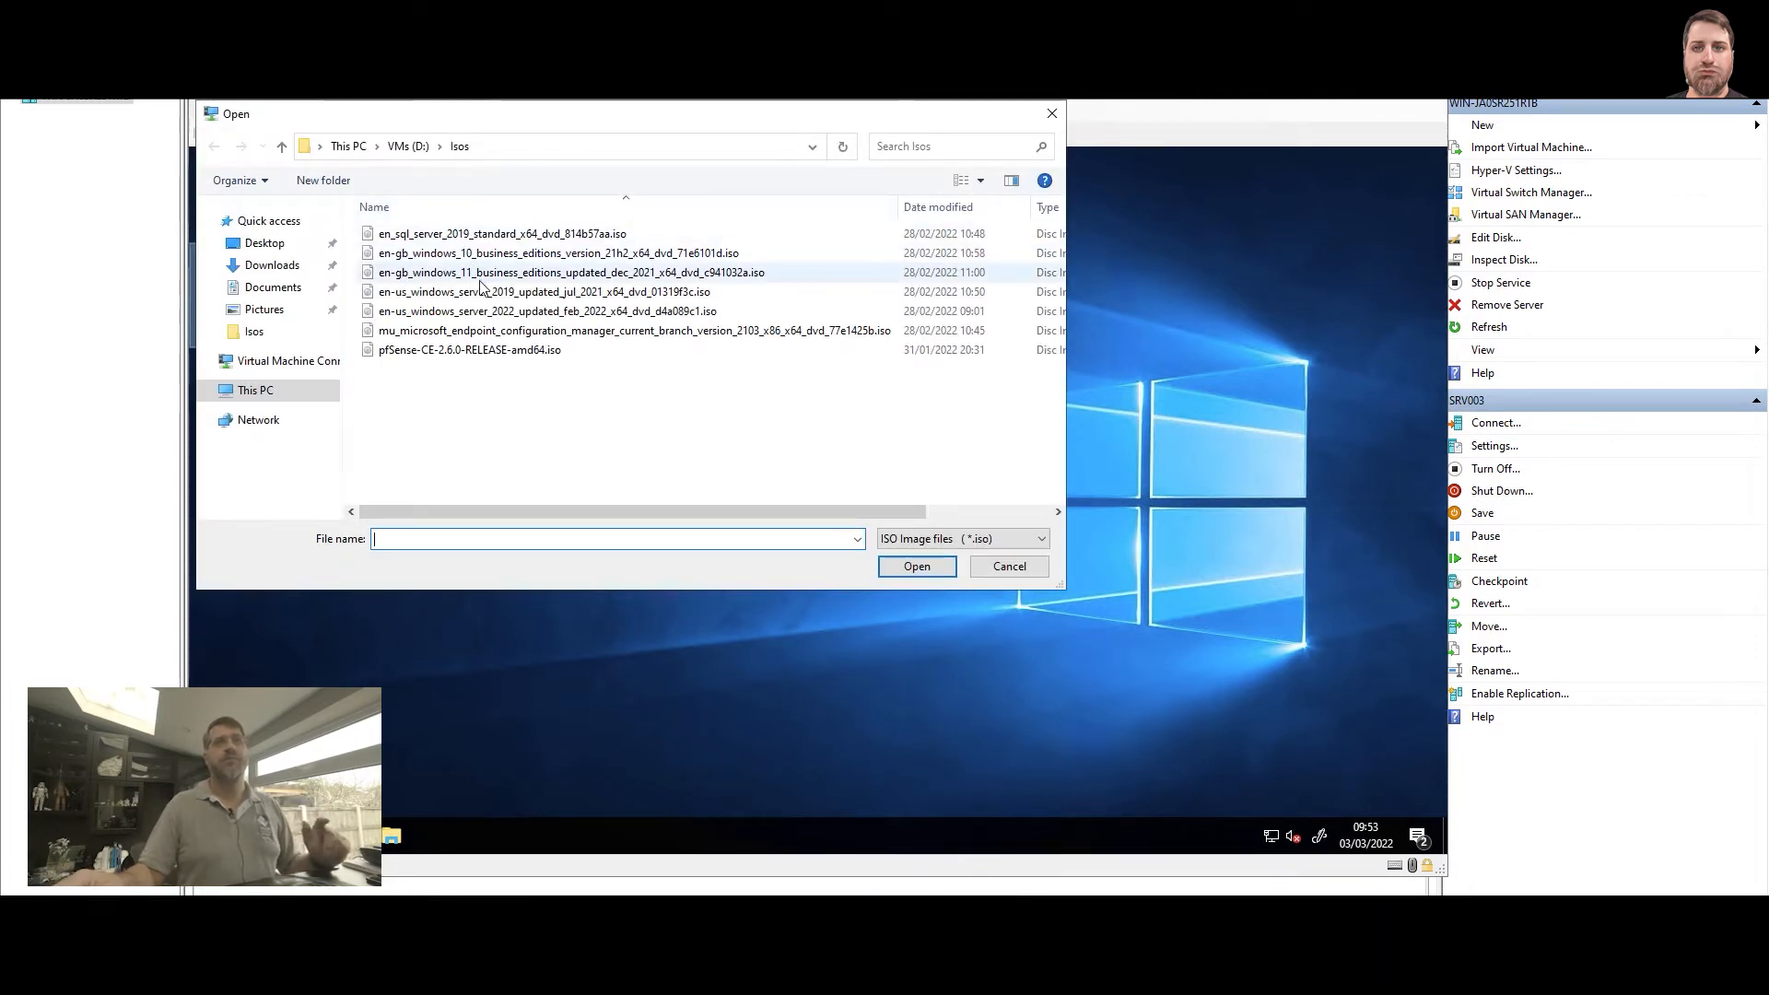
pyautogui.click(544, 330)
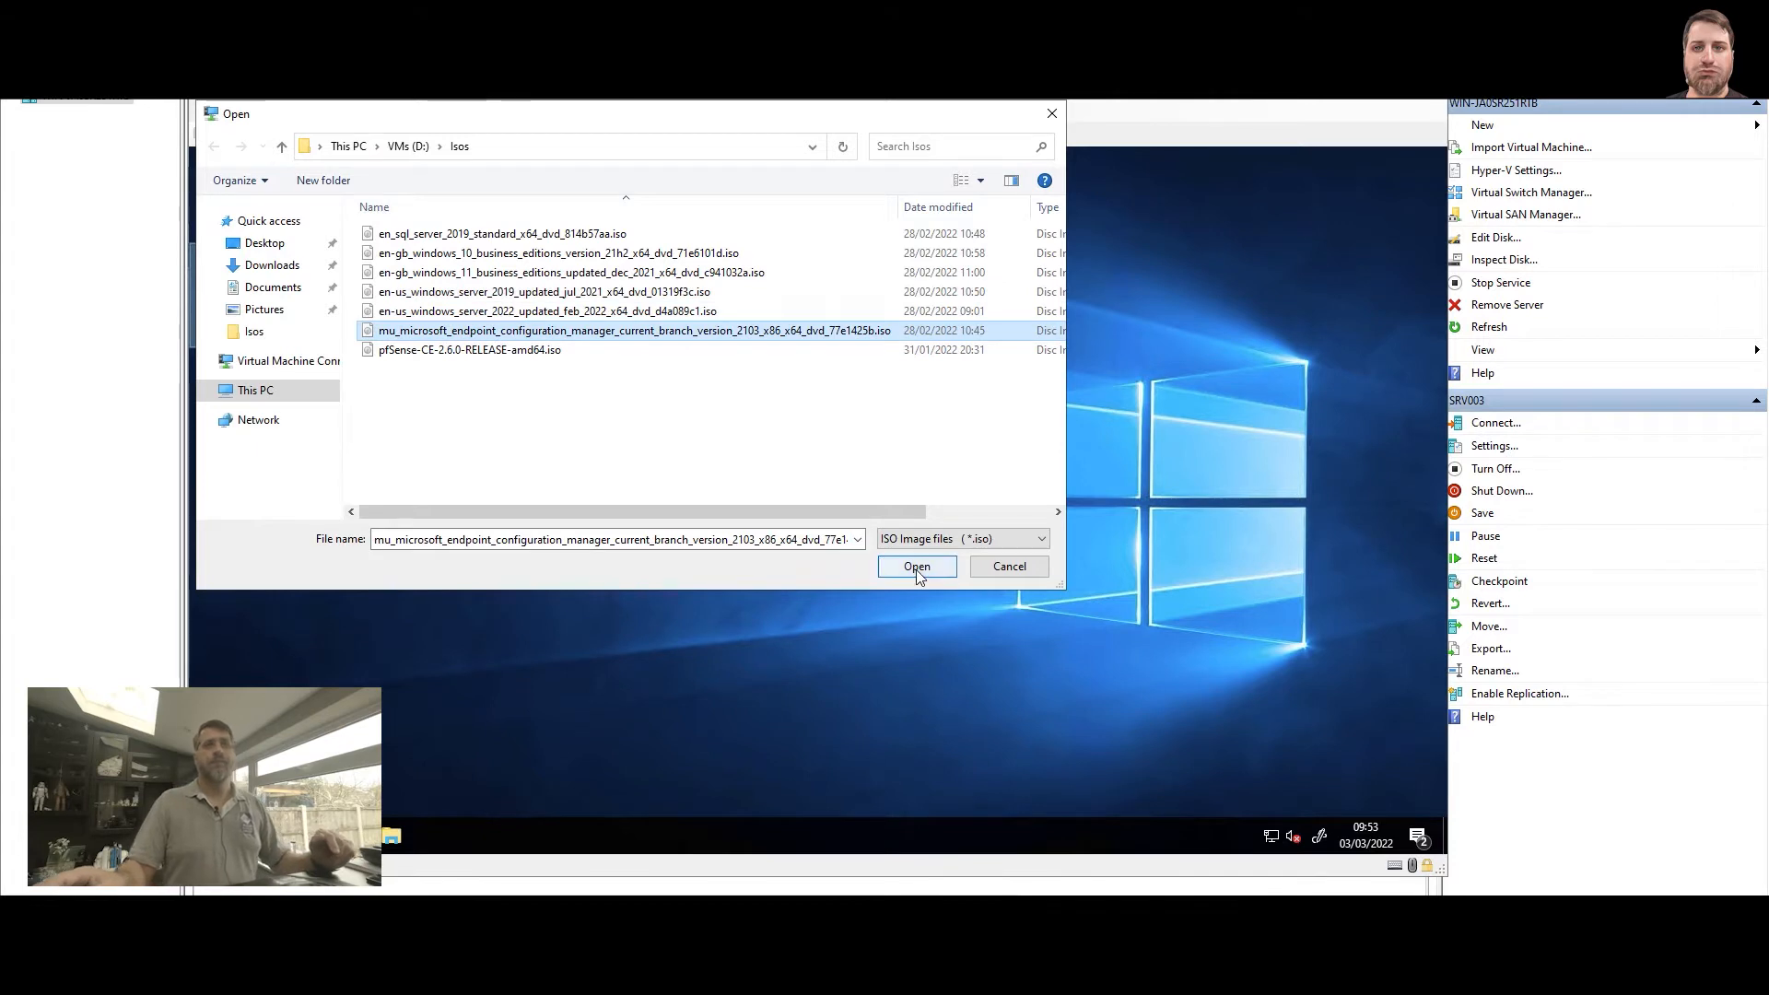
pyautogui.click(916, 566)
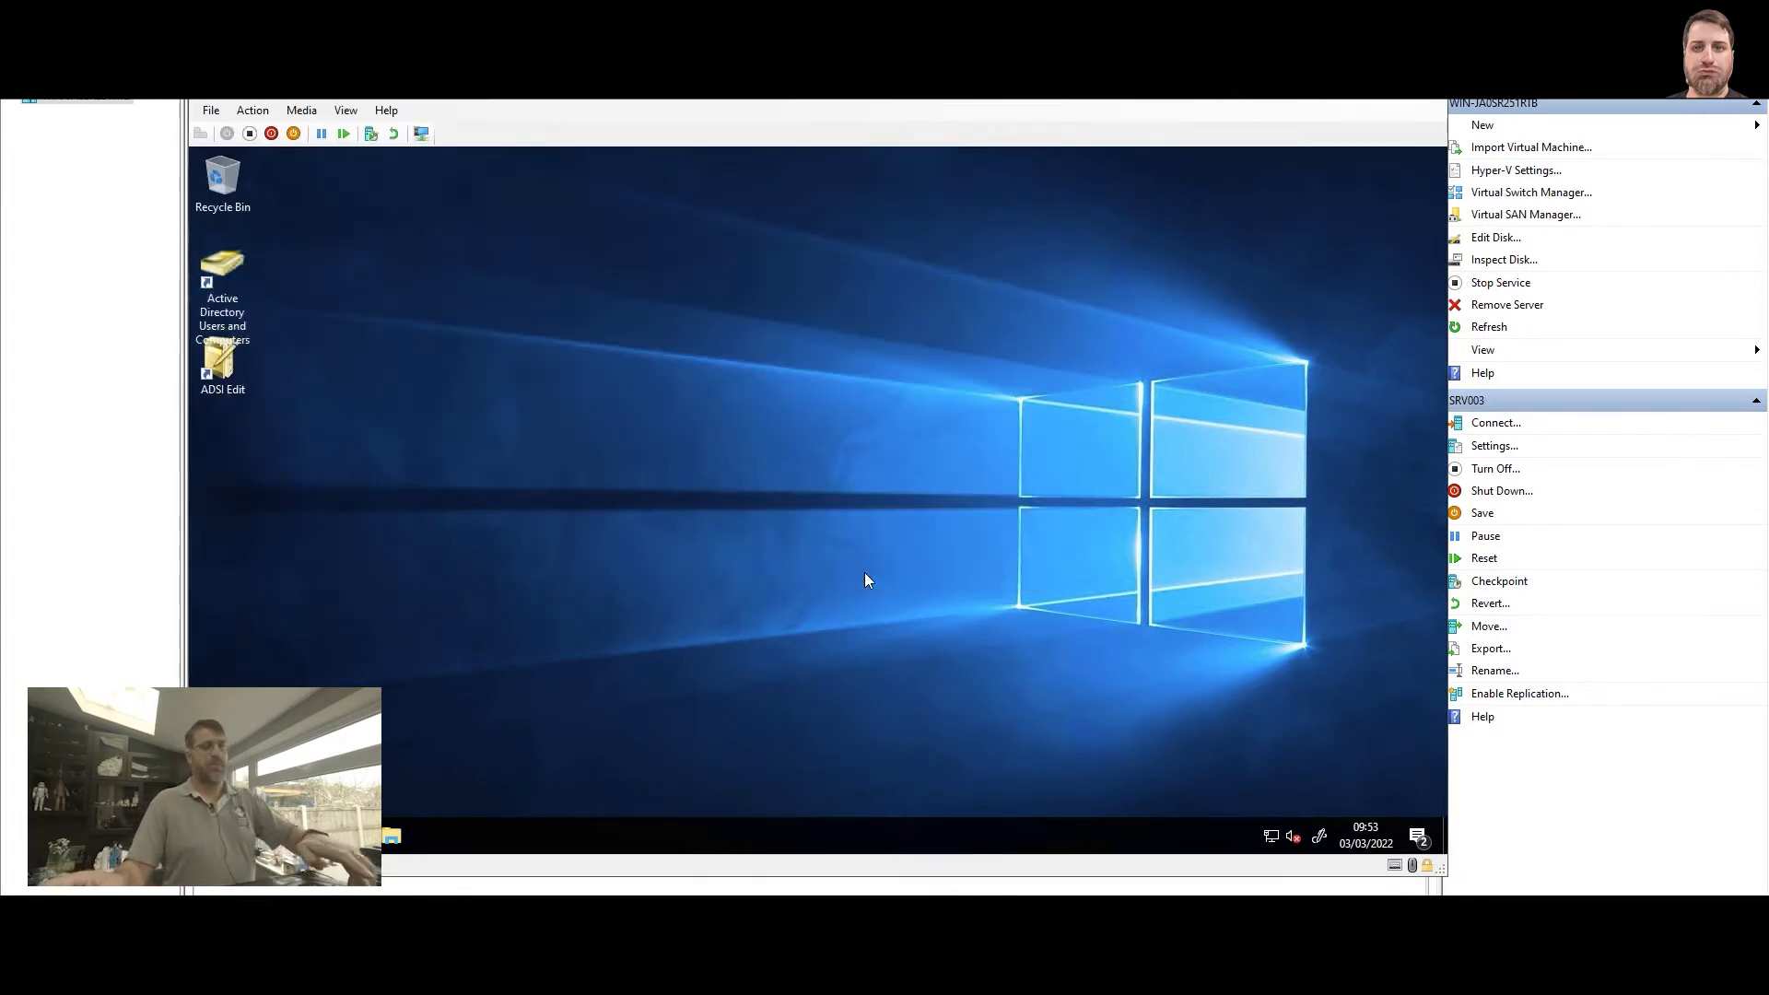
# Step: Browse the MEM_CM_2103 DVD drive in File Explorer to SMSSETUP\BIN\X64 and select the extadsch application
pyautogui.press('super+e')
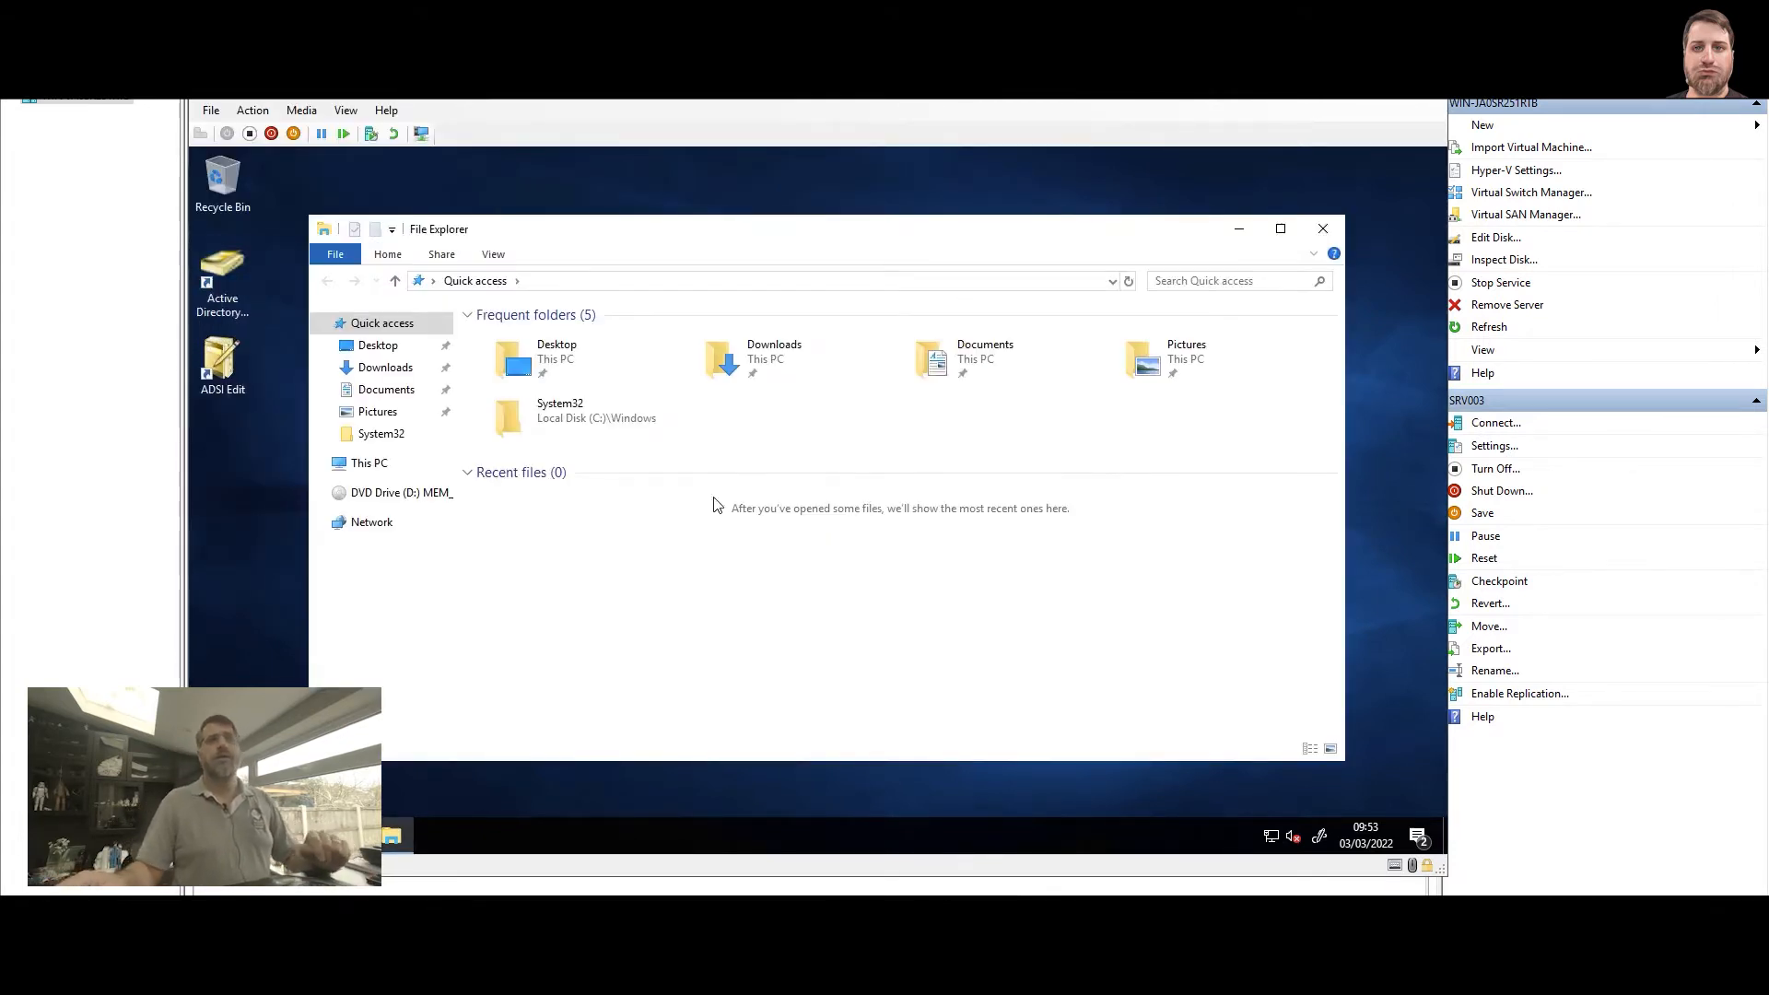
pyautogui.click(394, 494)
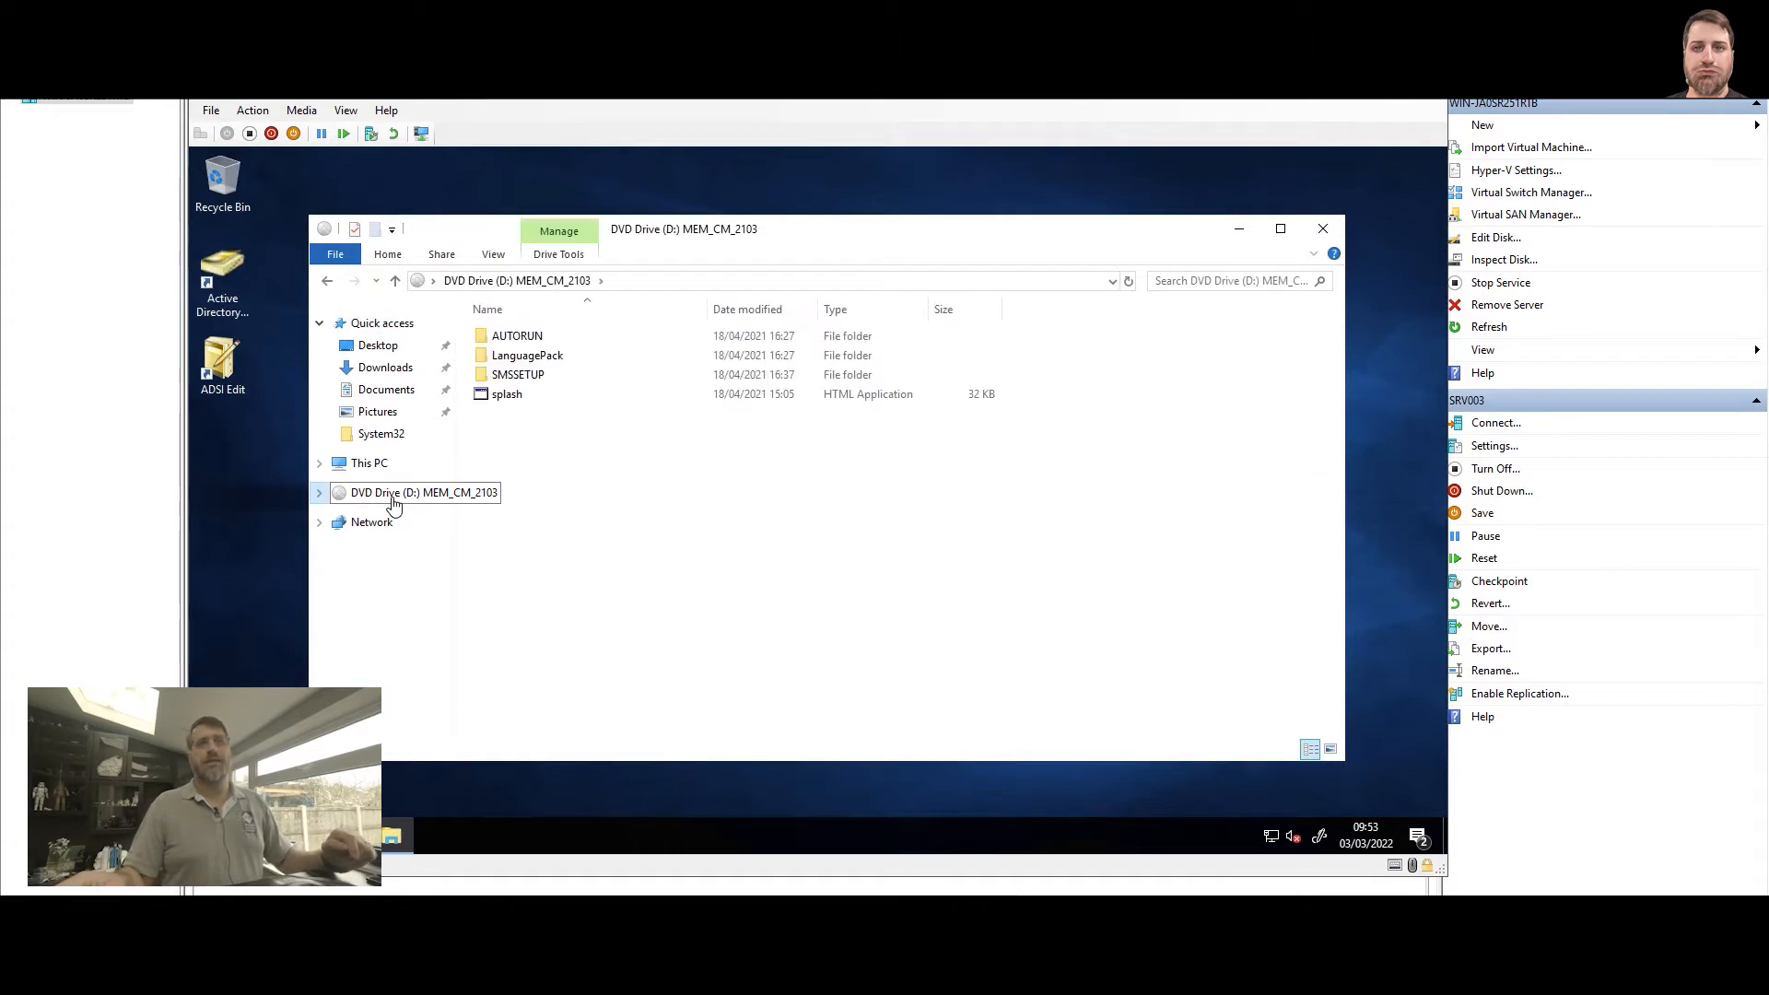
pyautogui.doubleClick(523, 378)
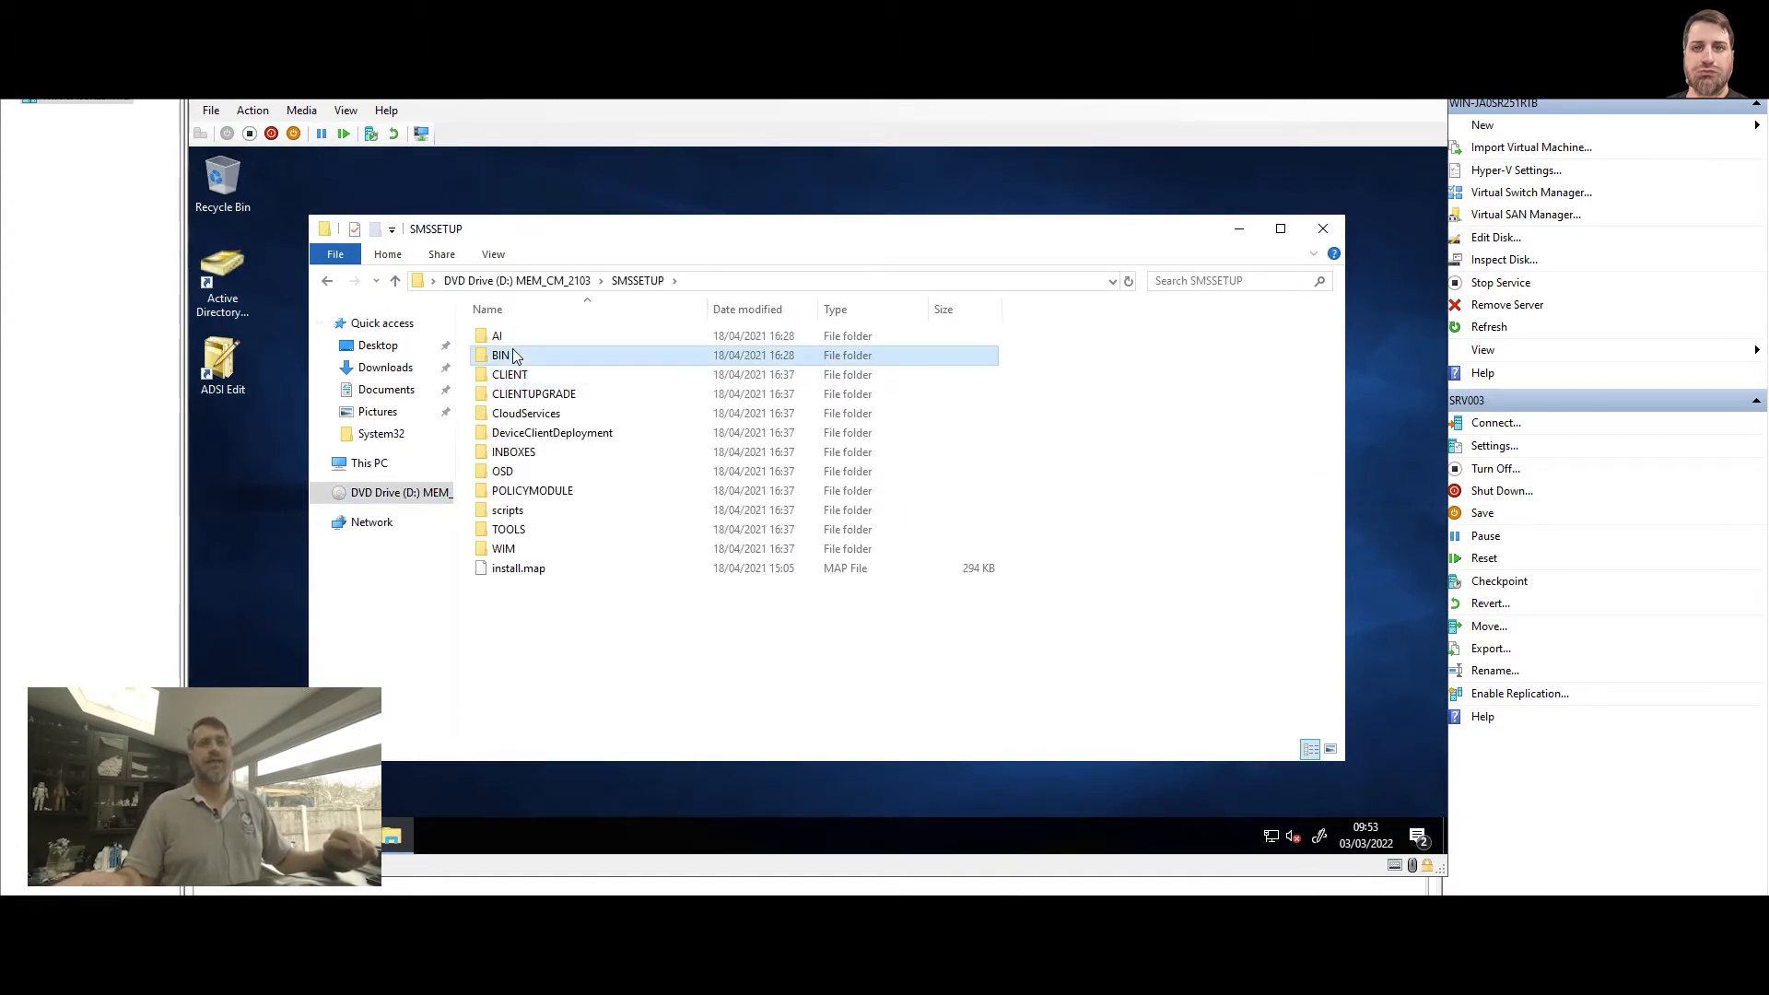
pyautogui.doubleClick(518, 357)
pyautogui.doubleClick(518, 359)
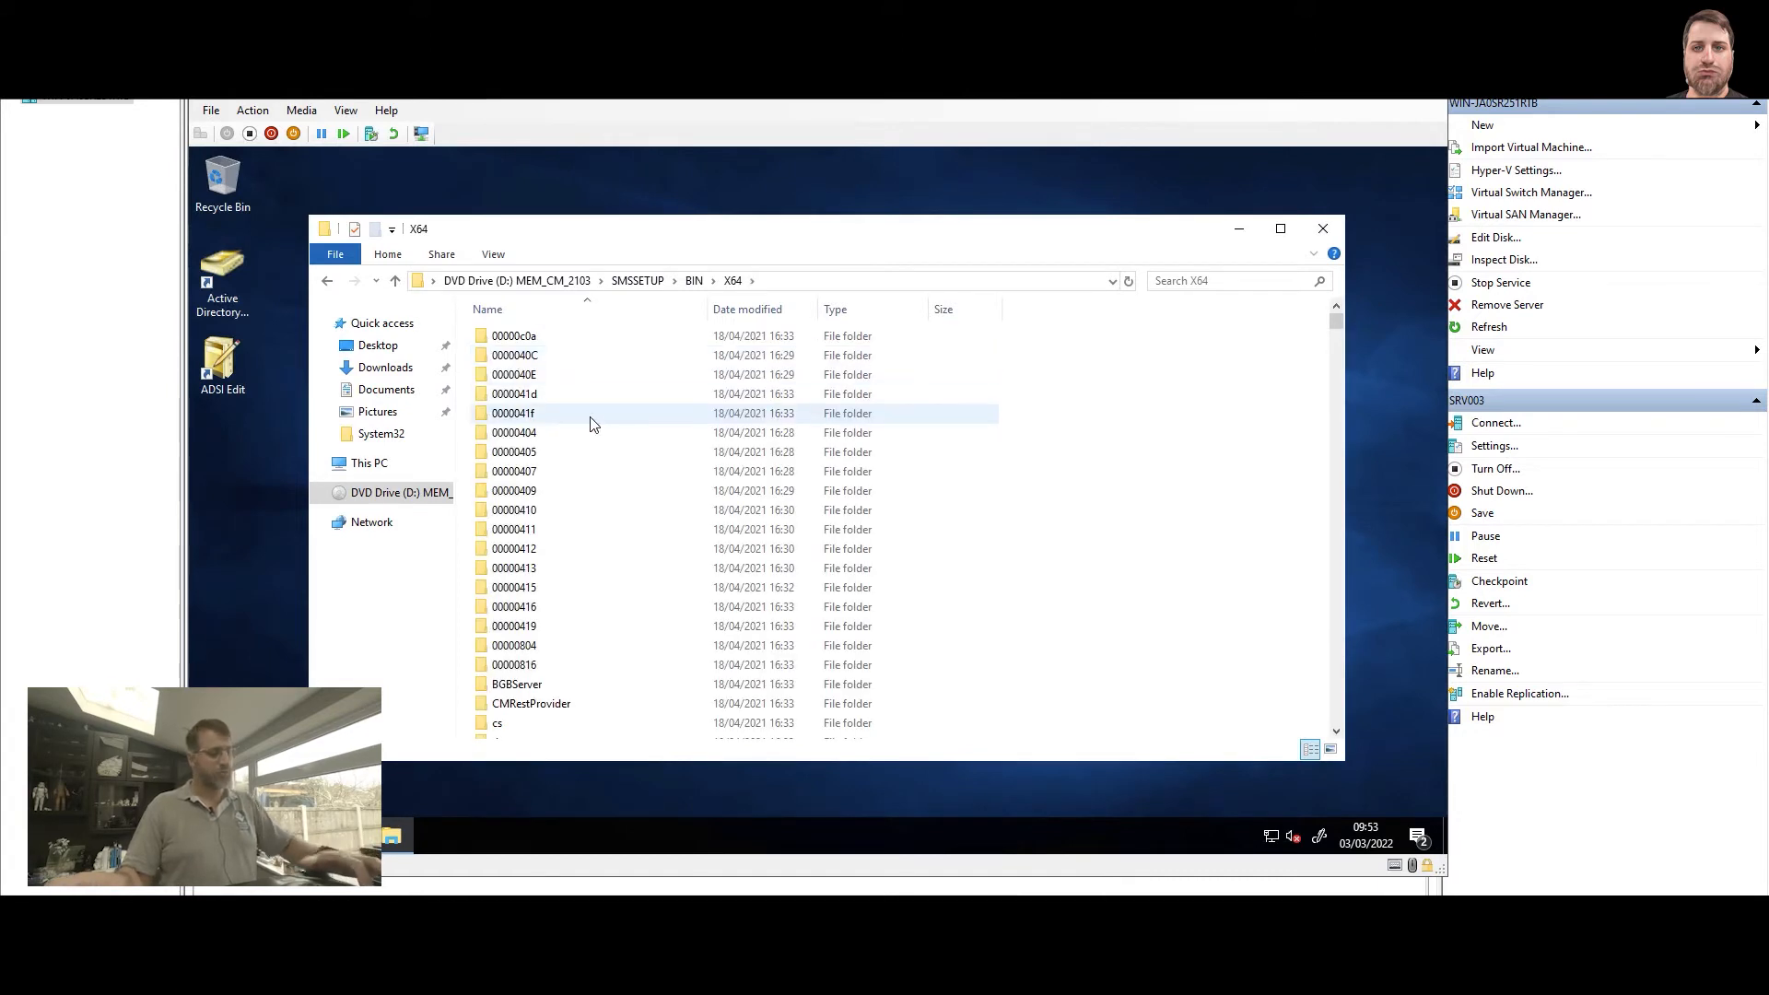
pyautogui.write('ext')
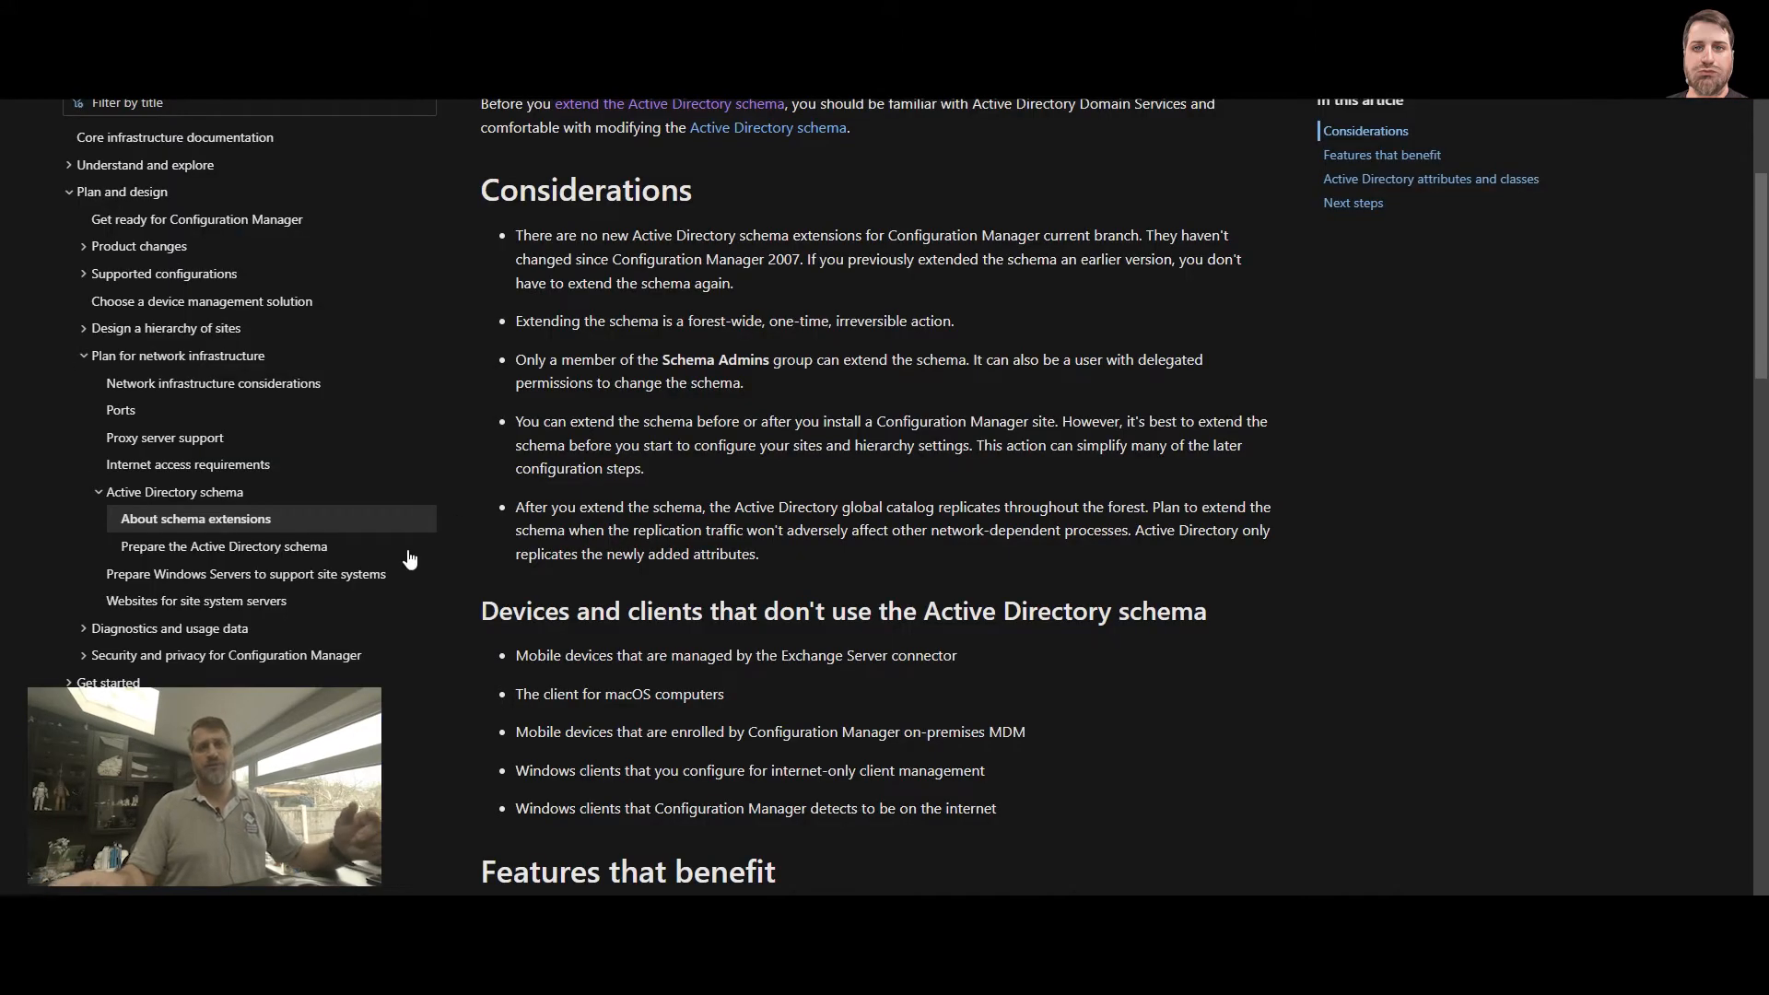
# Step: Return to the "Prepare the Active Directory schema" article and read the LDIF file option, including its folder and file name
pyautogui.click(285, 552)
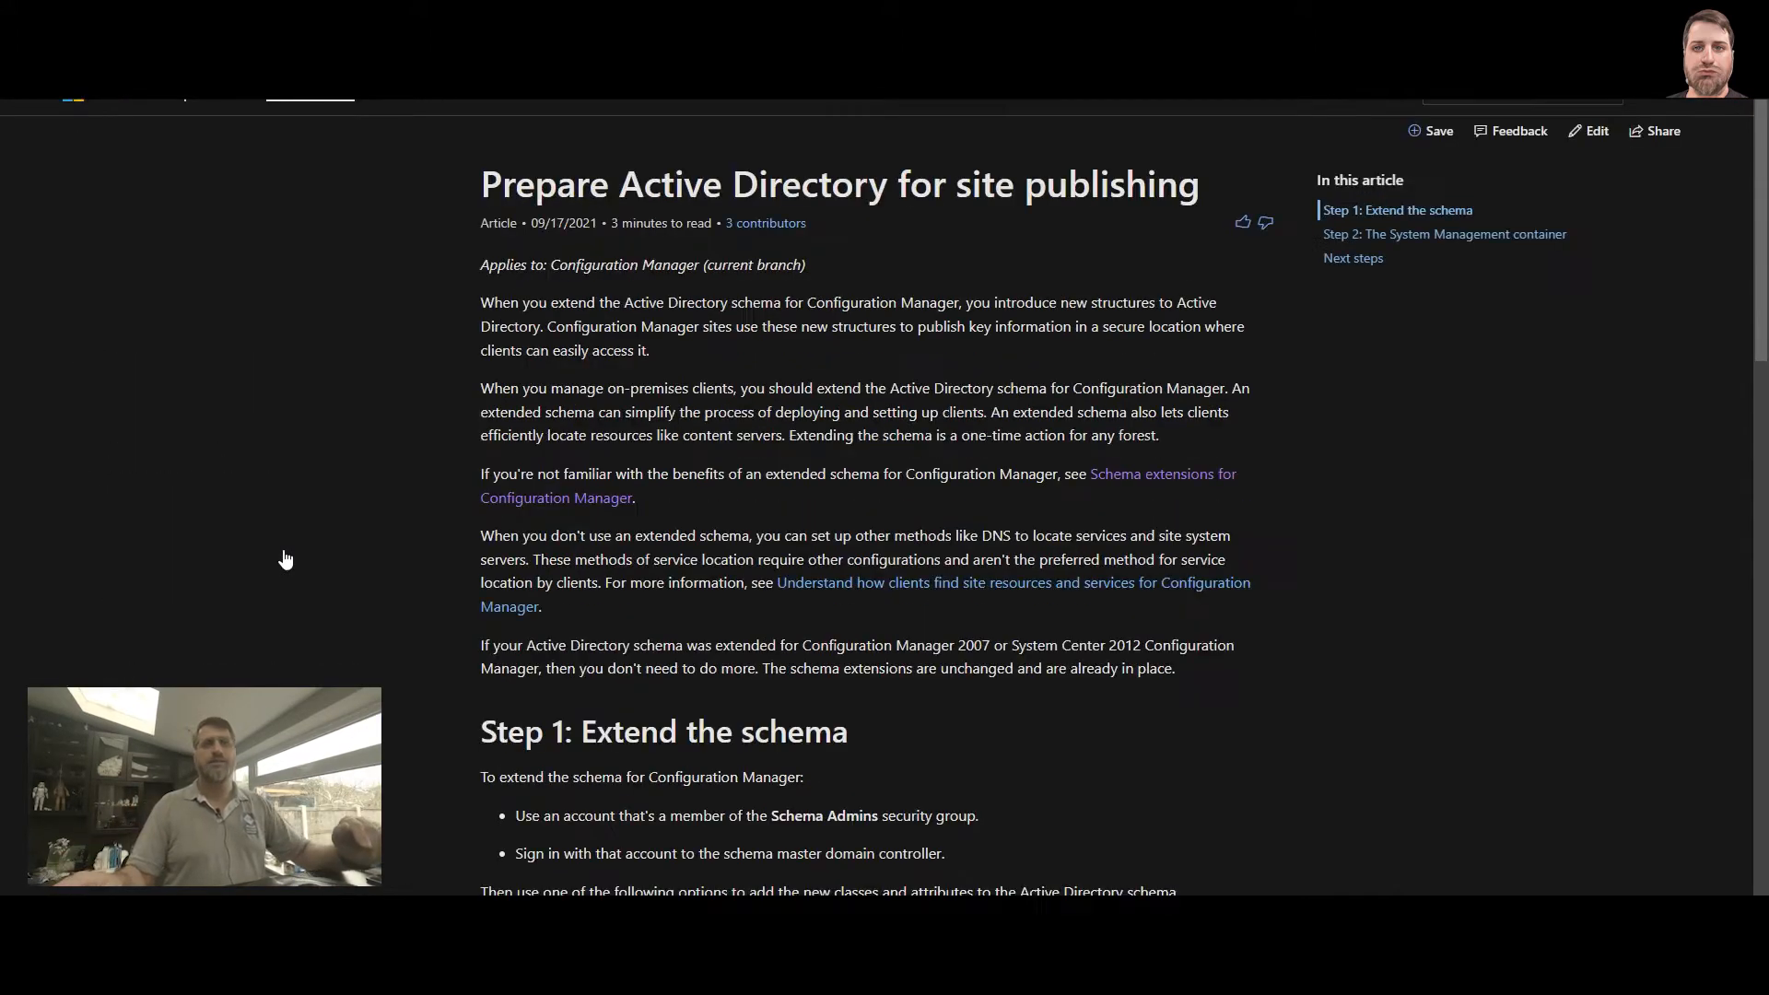
pyautogui.scroll(-8, 649, 699)
pyautogui.scroll(-3, 724, 472)
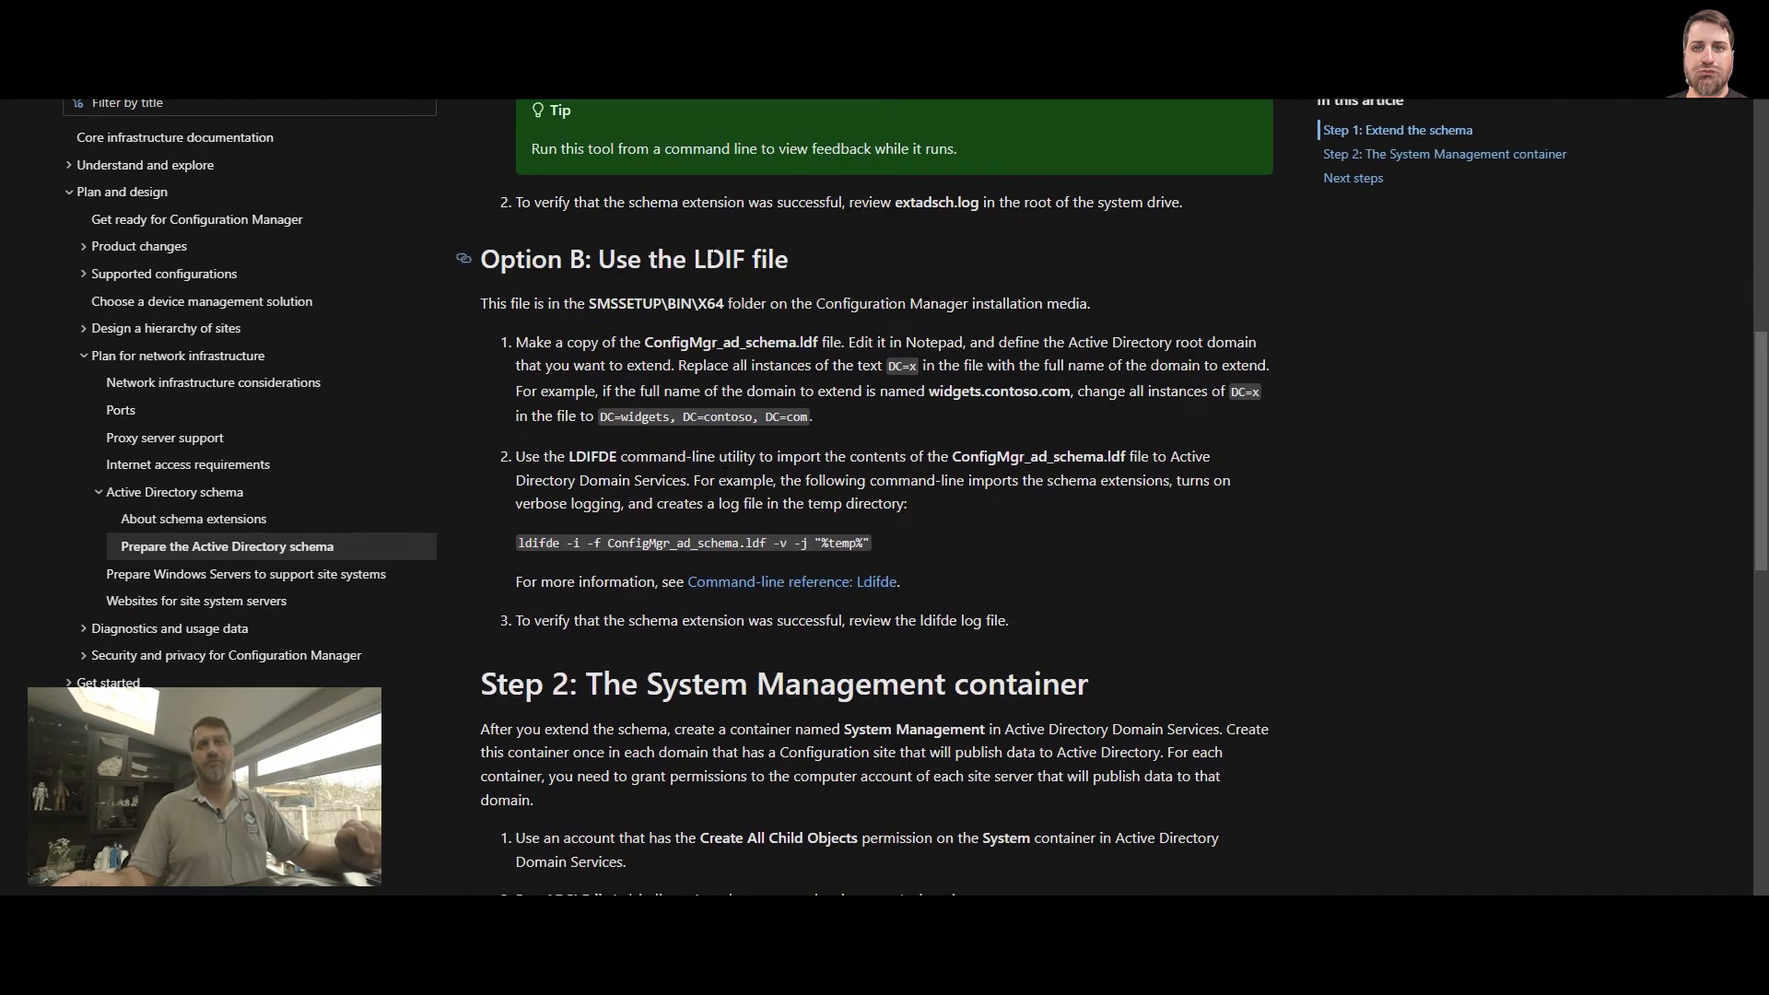
pyautogui.moveTo(705, 259); pyautogui.dragTo(744, 260)
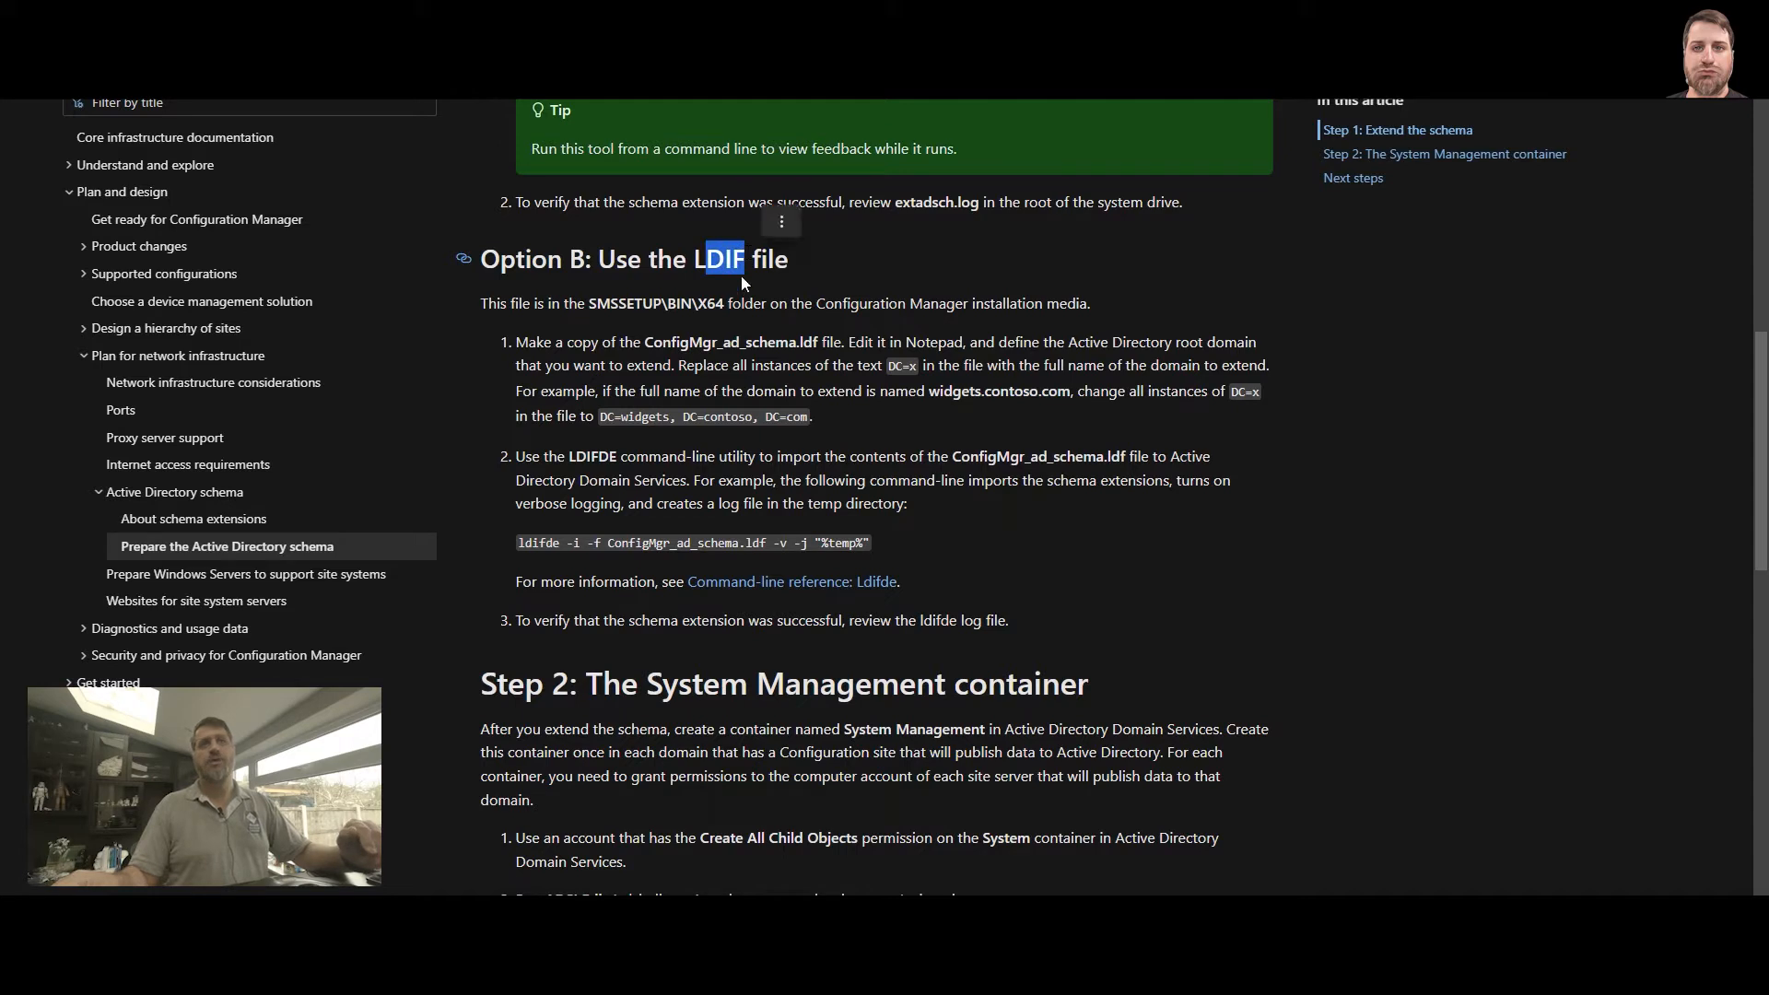
pyautogui.moveTo(589, 303); pyautogui.dragTo(742, 305)
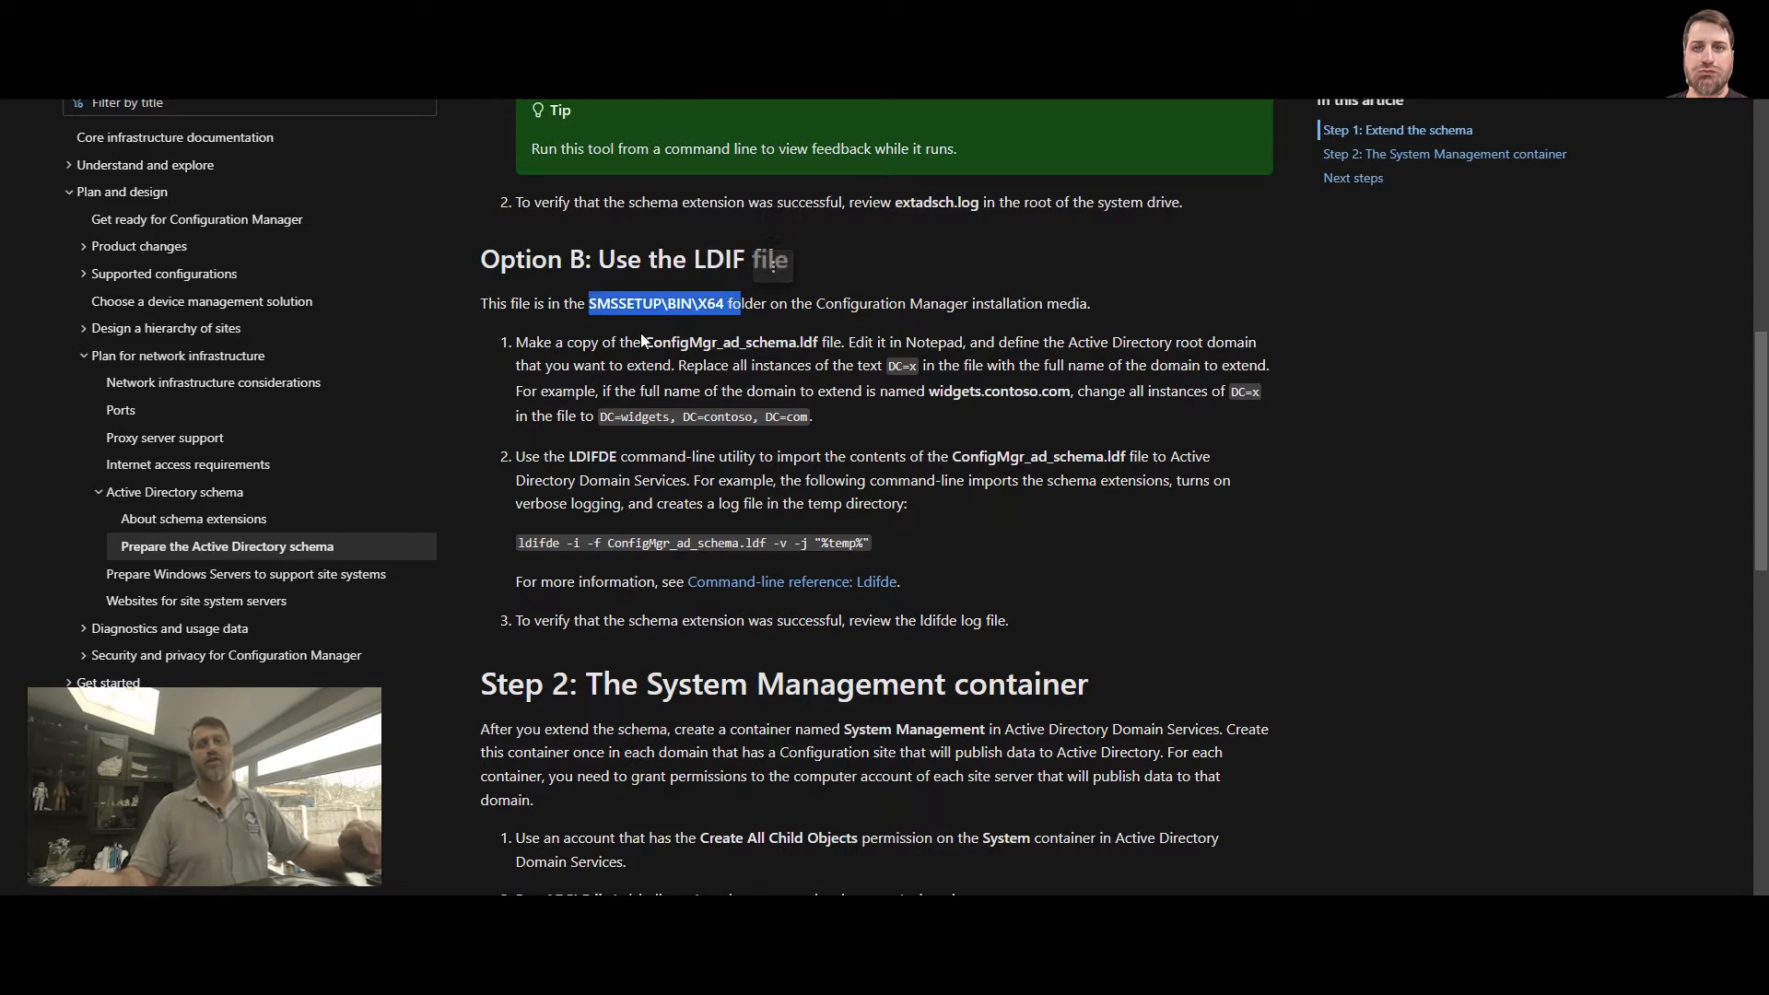
pyautogui.moveTo(645, 342); pyautogui.dragTo(817, 343)
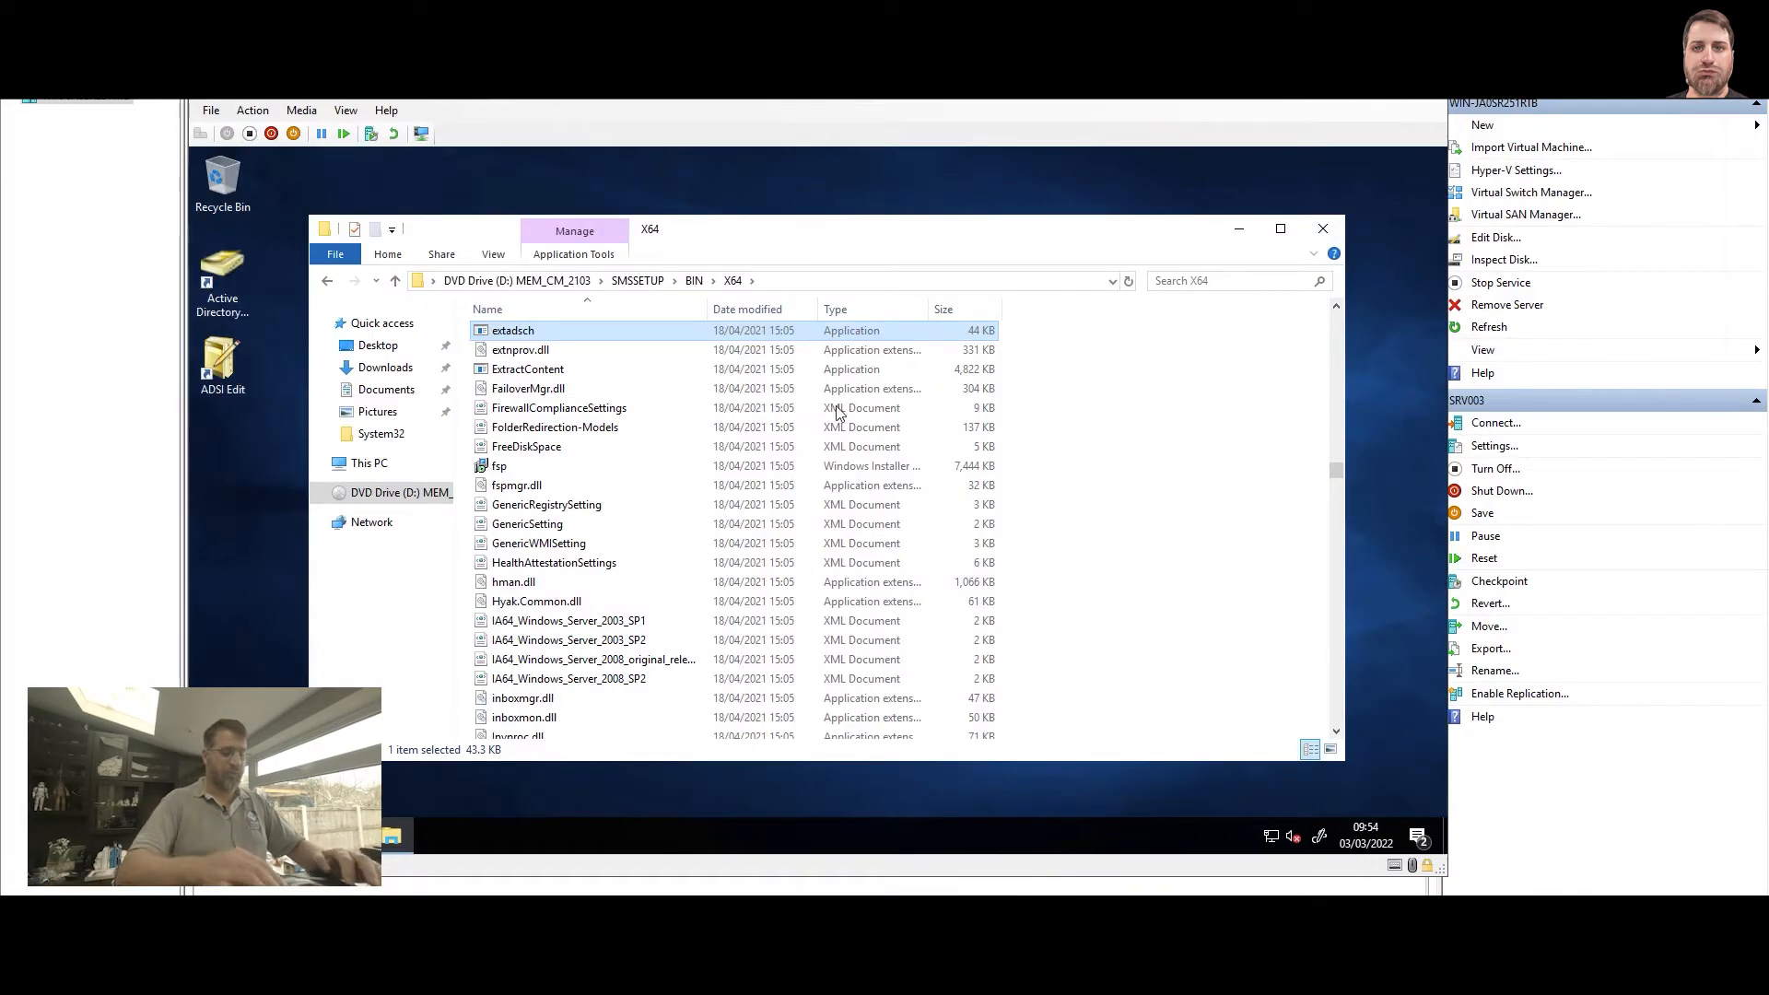
# Step: Back in the virtual machine's X64 folder, find ConfigMgr_ad_schema.ldf and open it in Notepad
pyautogui.click(722, 461)
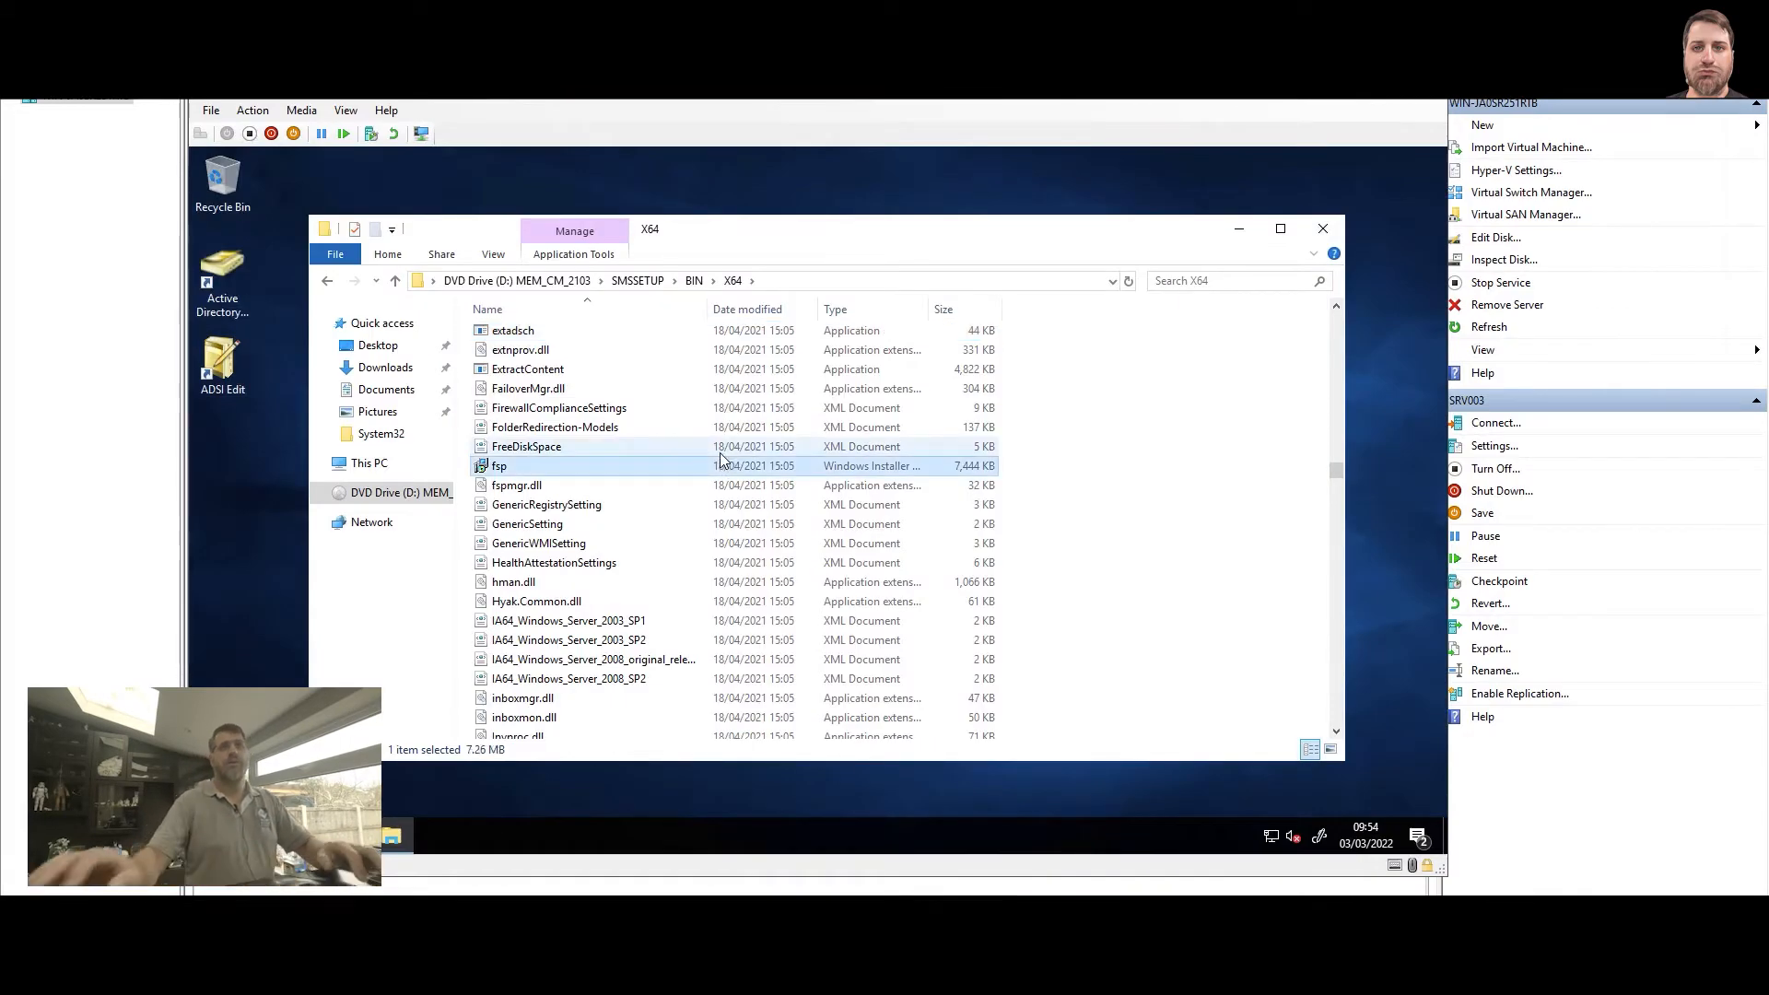
pyautogui.write('con')
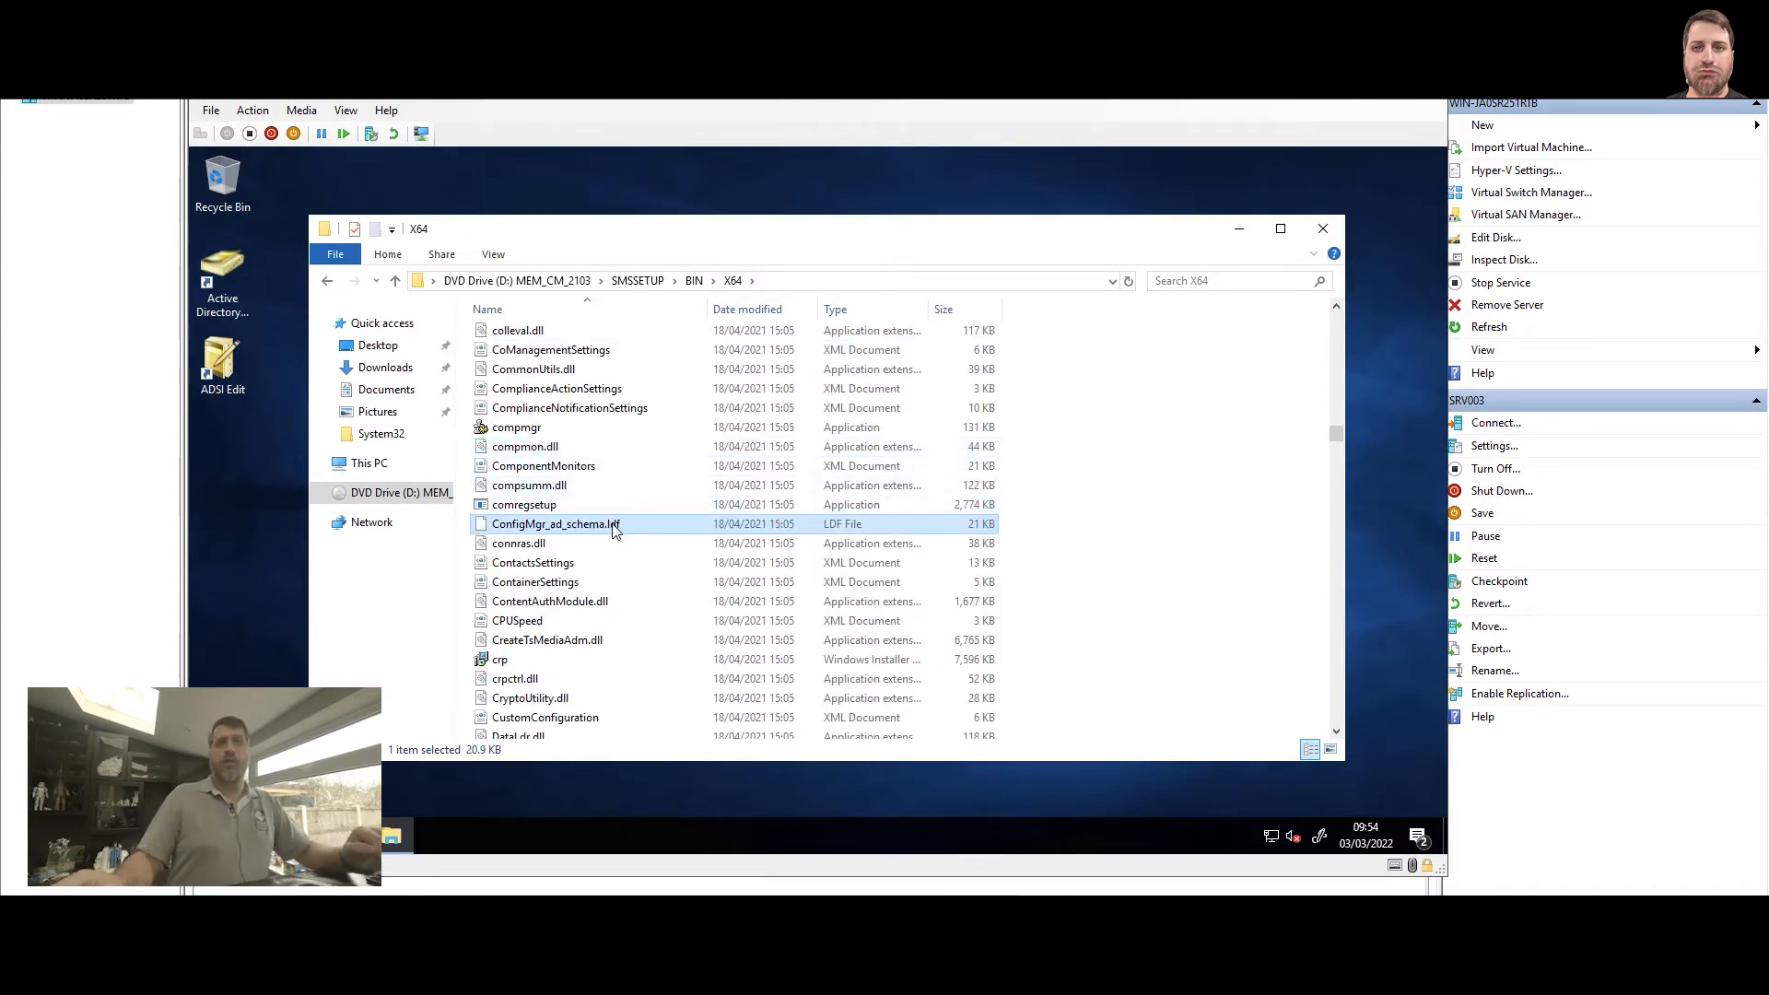
pyautogui.rightClick(612, 524)
pyautogui.click(676, 540)
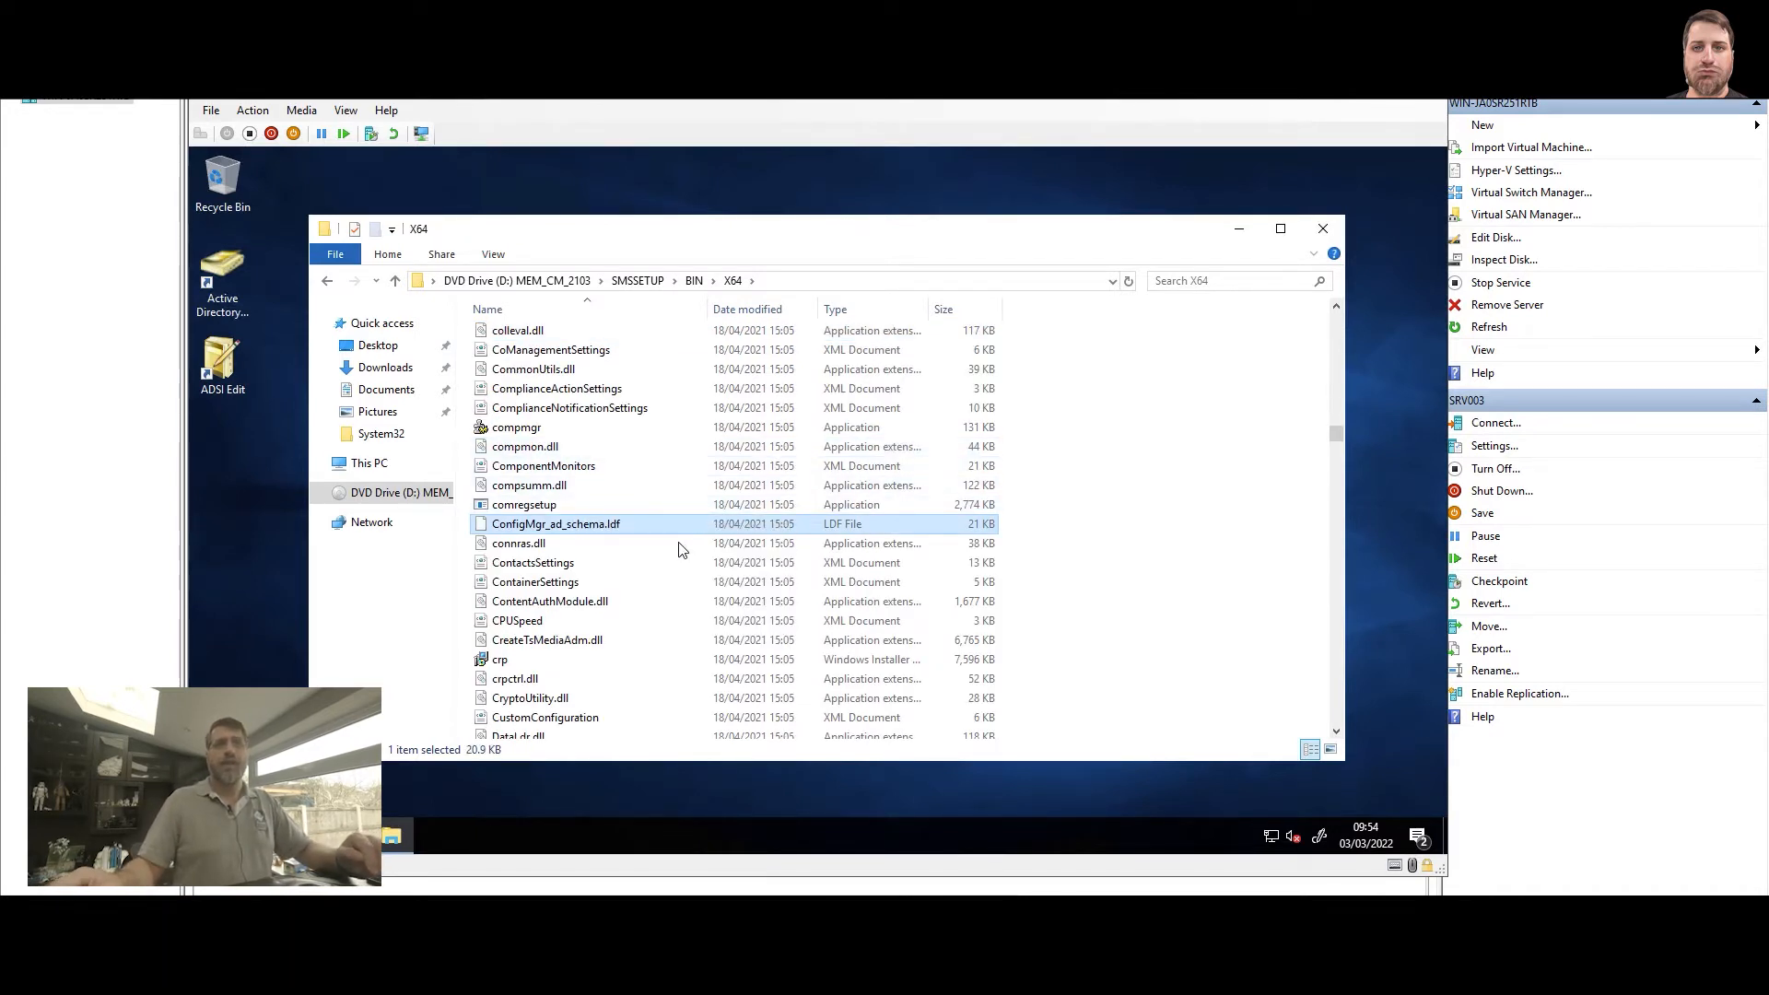
pyautogui.click(755, 424)
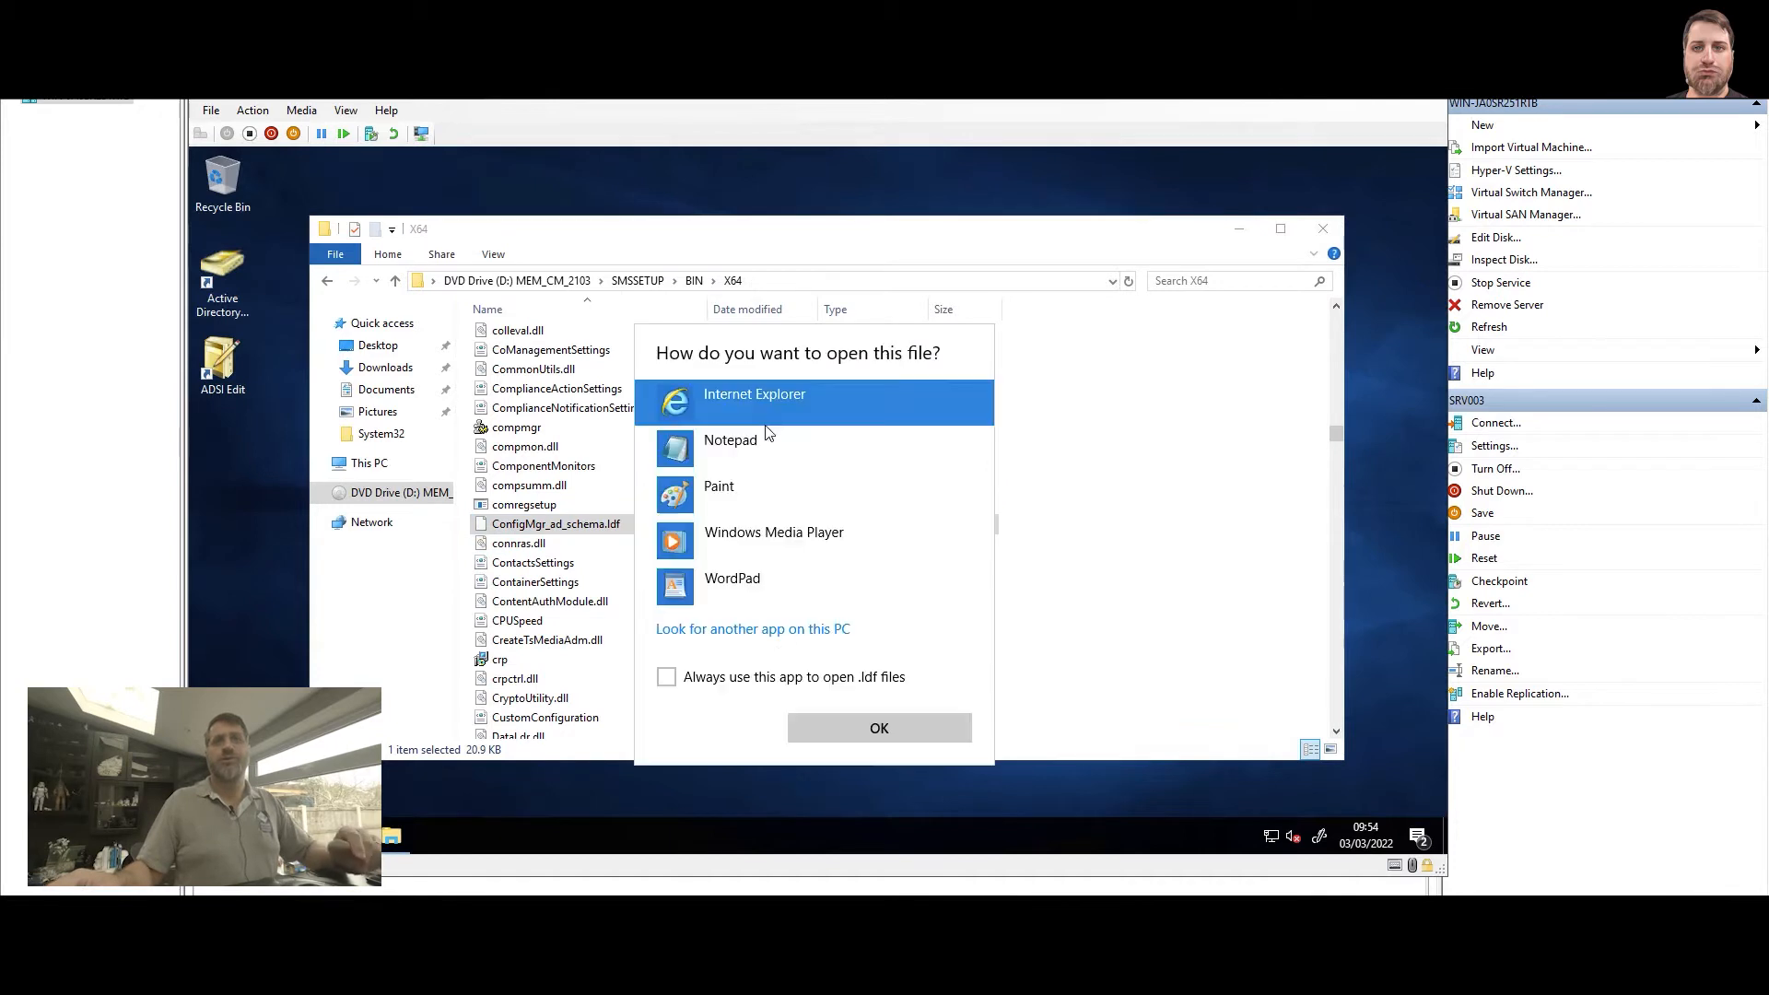
pyautogui.click(749, 446)
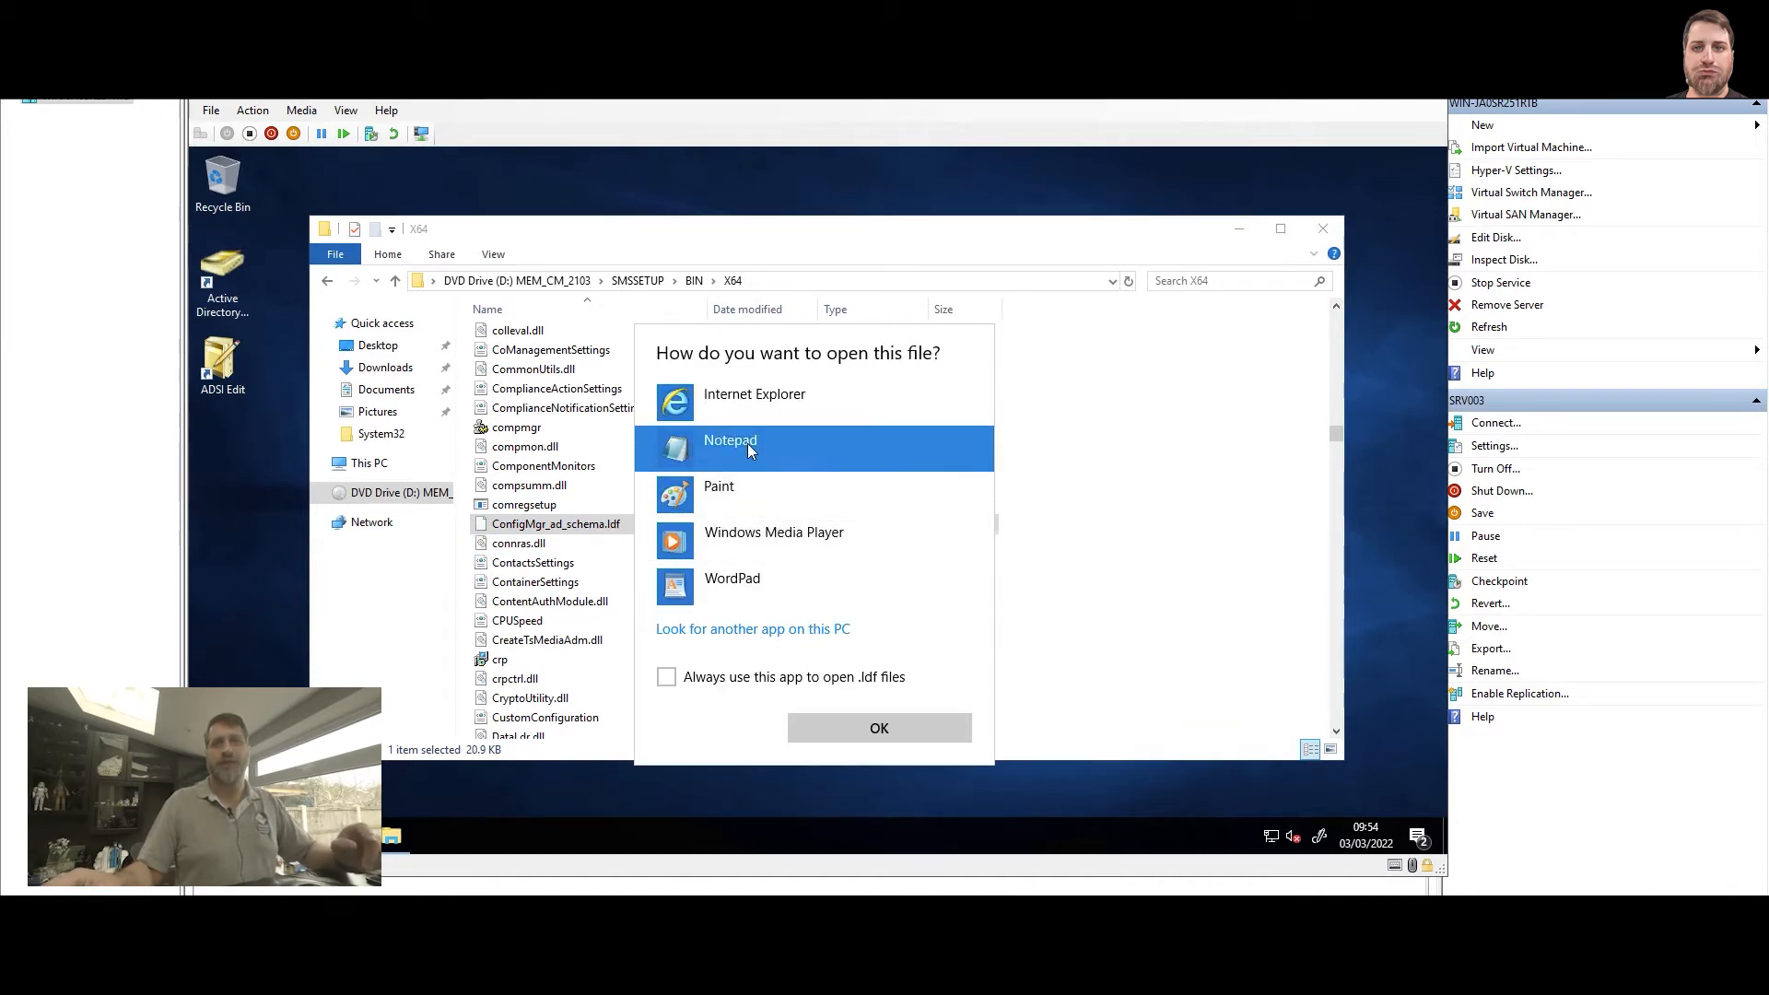
pyautogui.click(880, 732)
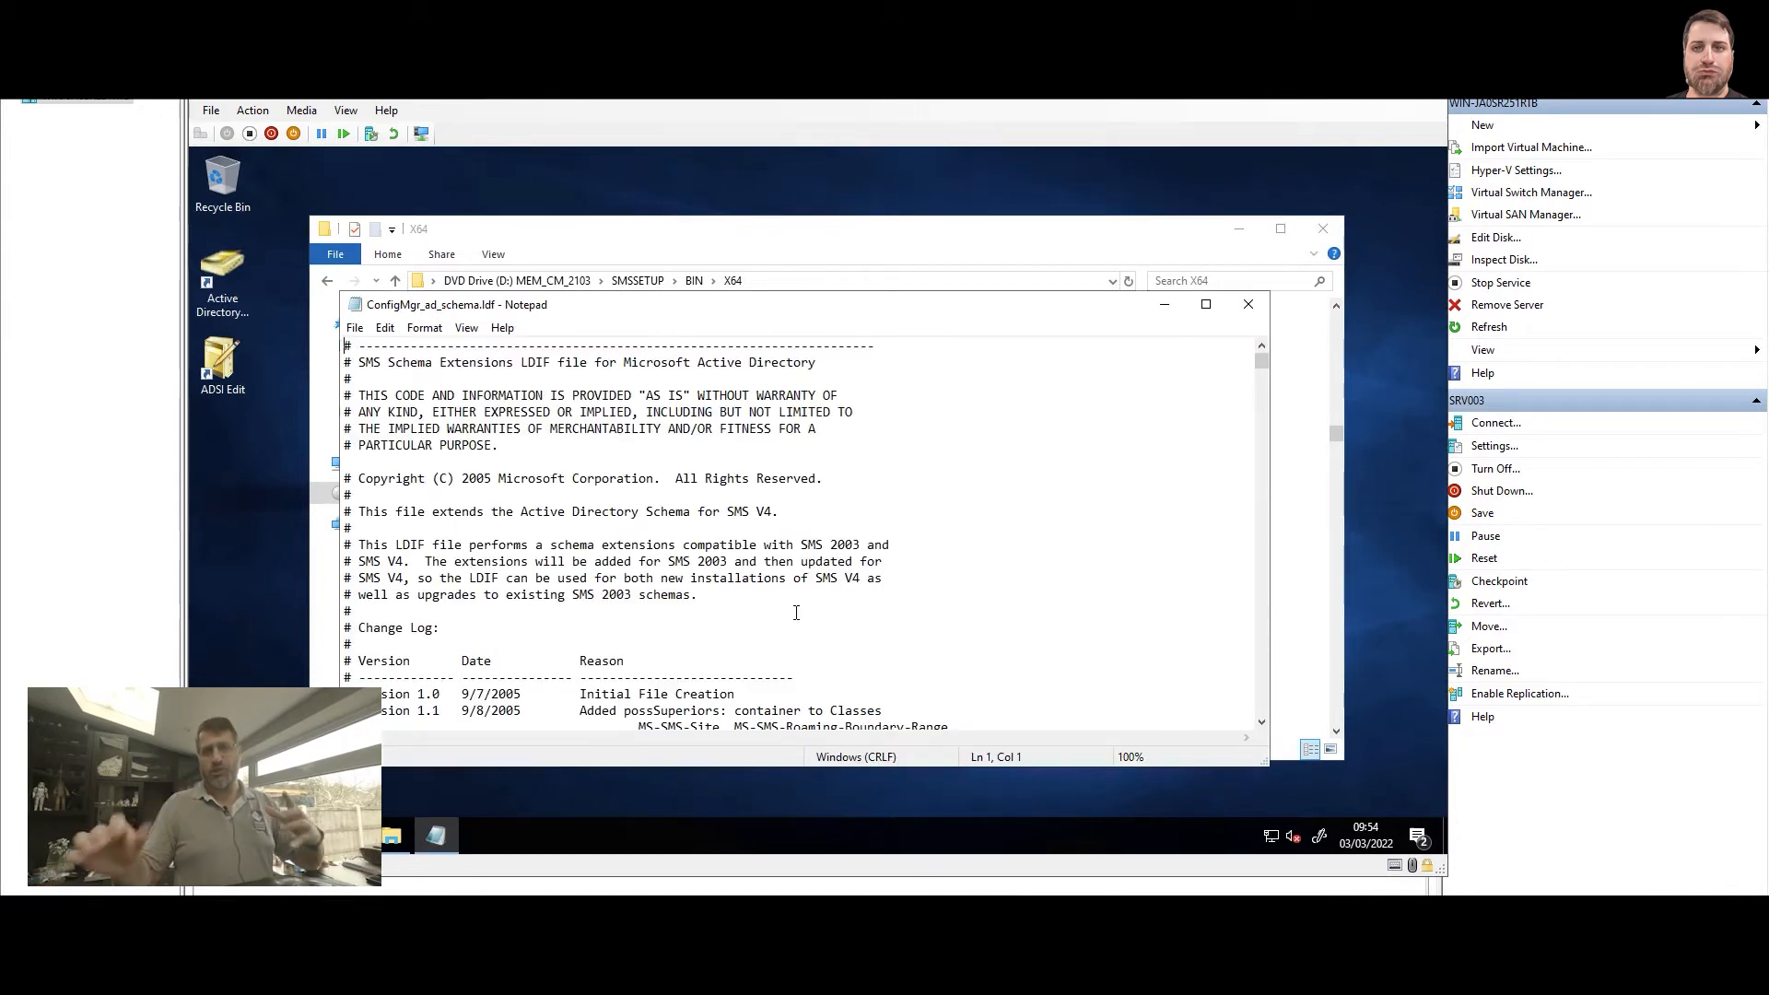
# Step: Review the LDF file's DC=x placeholder, its LDIFDE import instructions and its change log dates, and close it
pyautogui.scroll(-6, 796, 613)
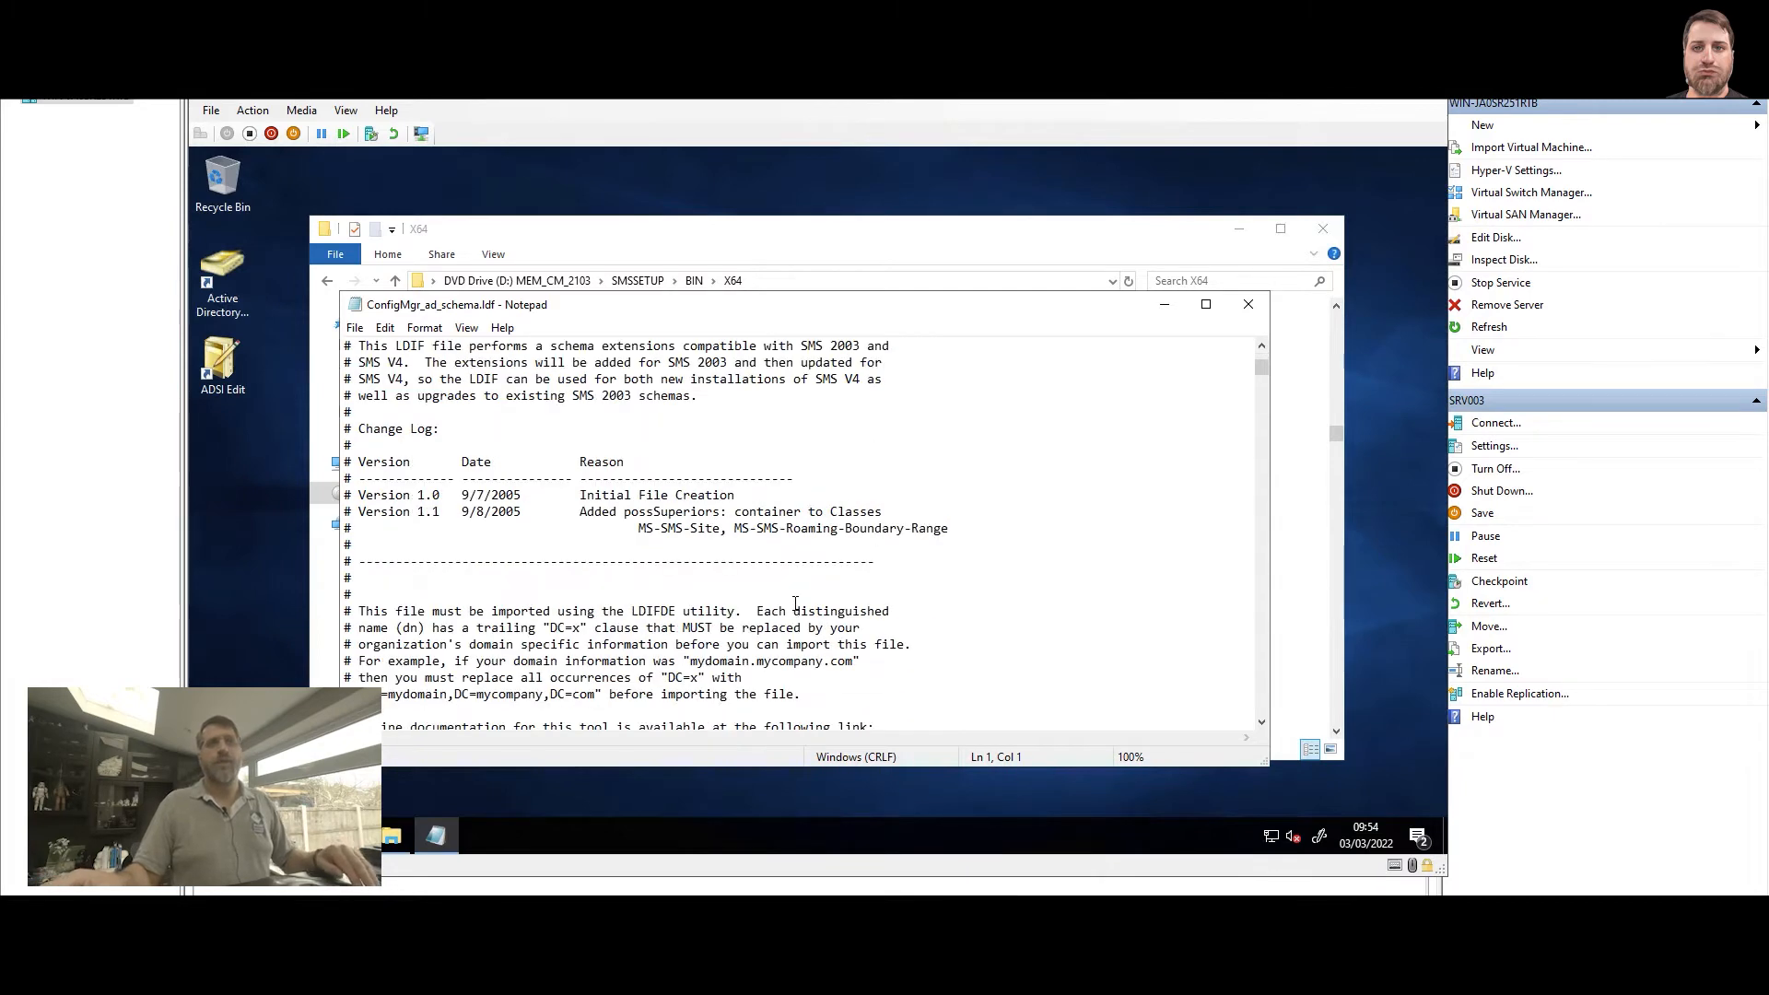
pyautogui.scroll(-7, 798, 595)
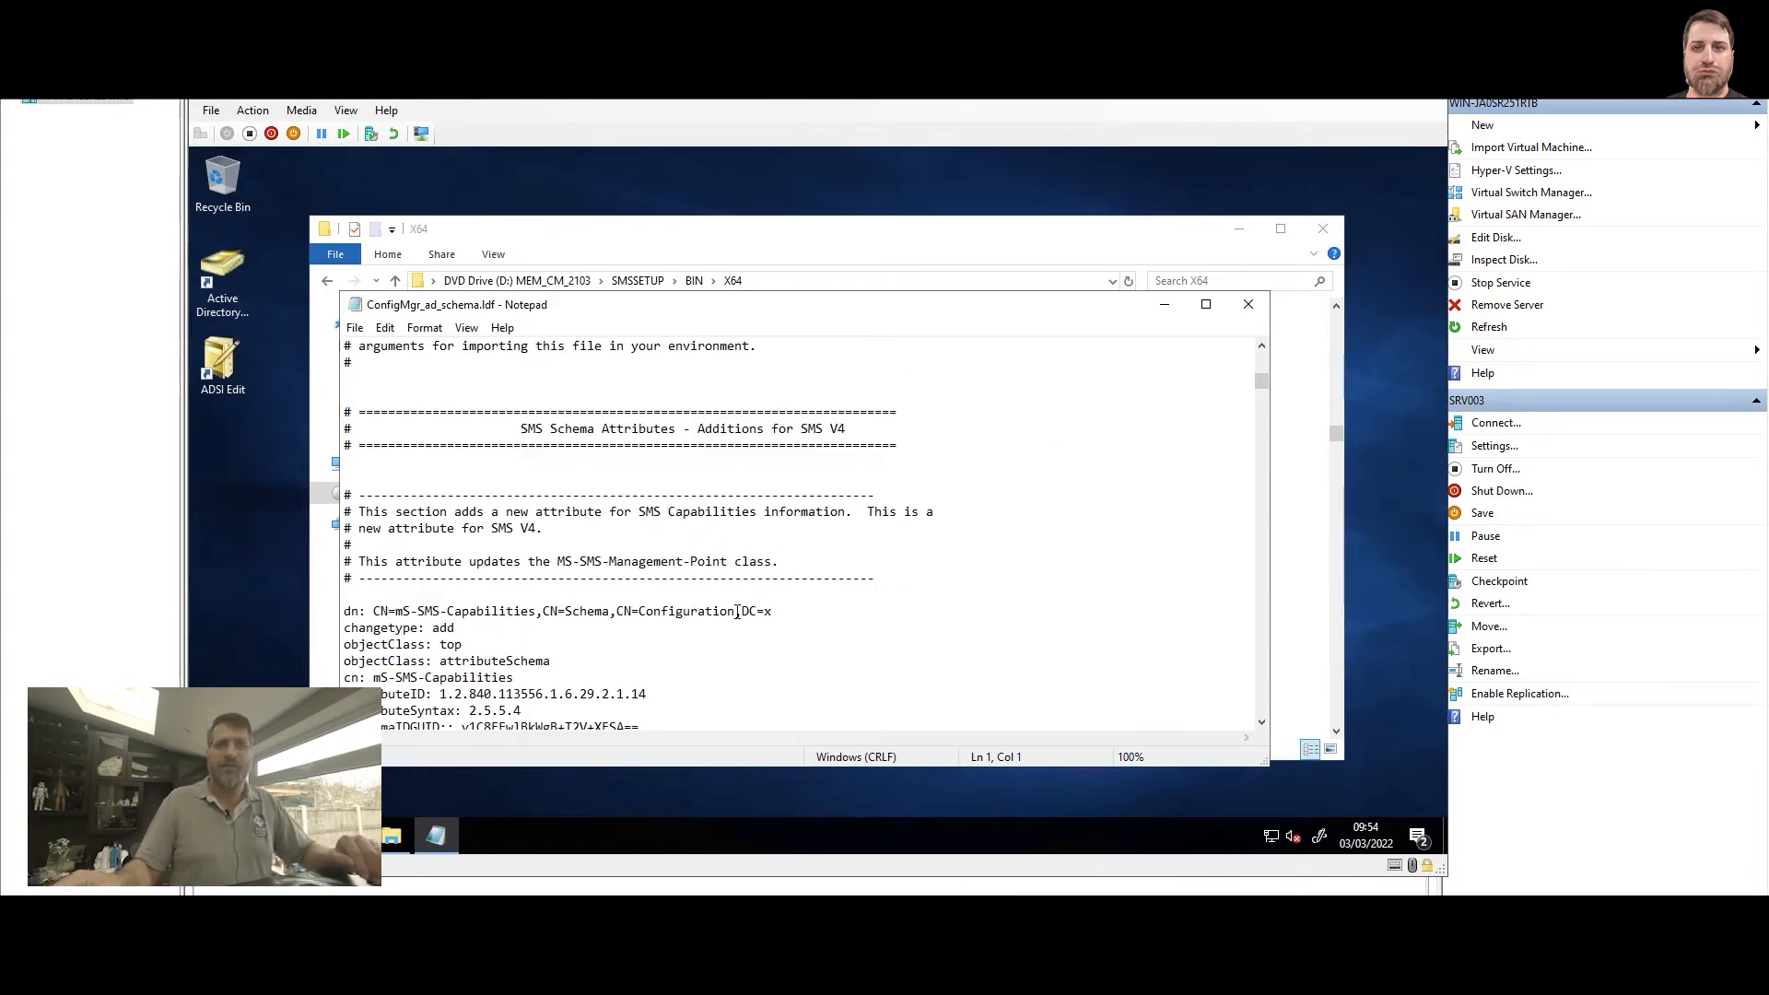
pyautogui.doubleClick(746, 612)
pyautogui.moveTo(763, 612); pyautogui.dragTo(775, 611)
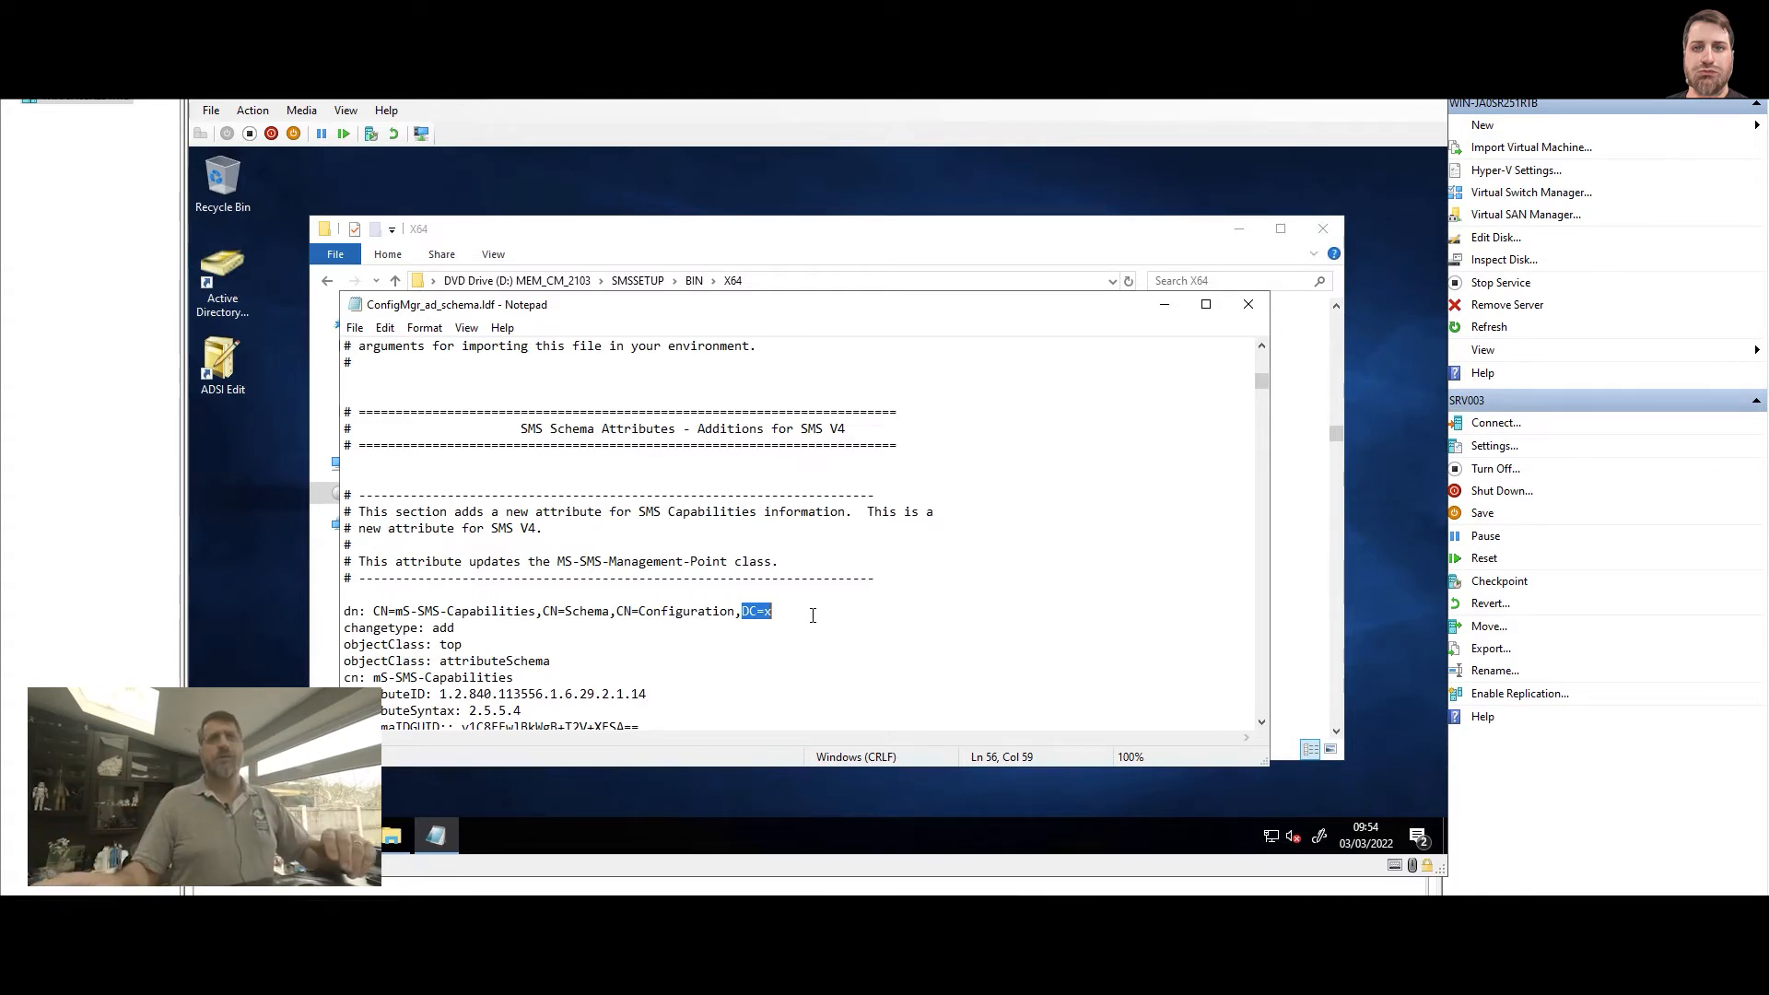
pyautogui.scroll(7, 805, 568)
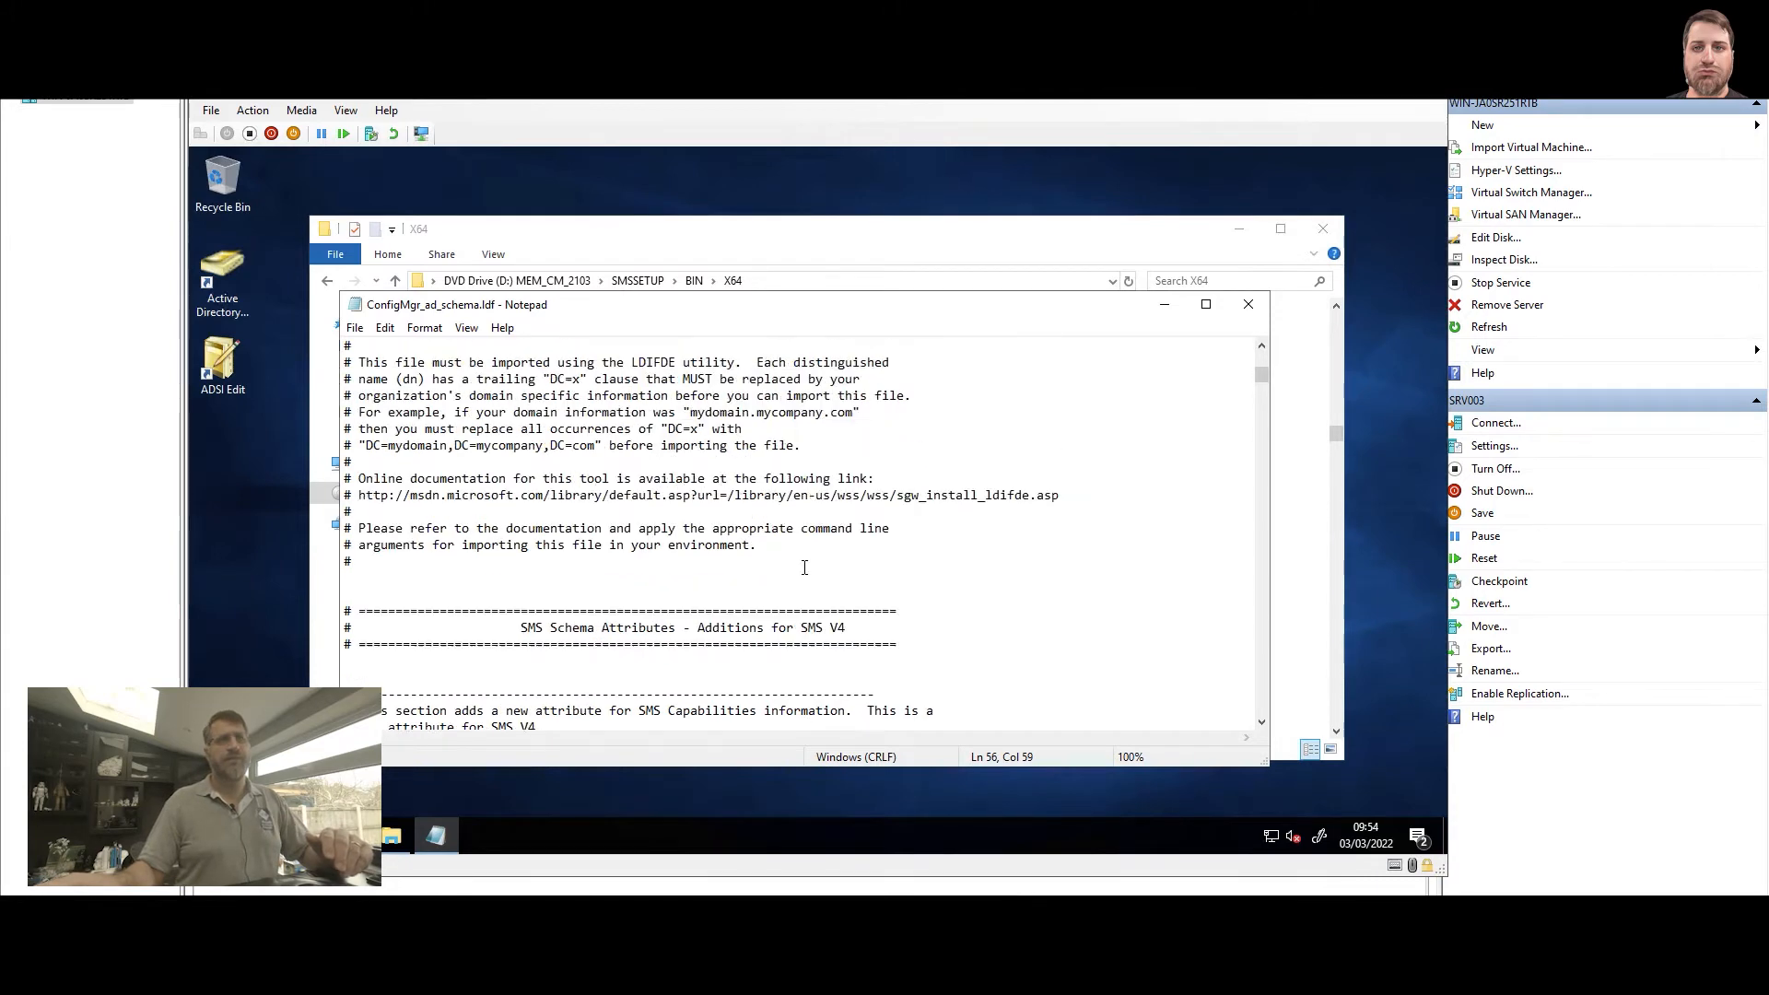
pyautogui.moveTo(536, 417); pyautogui.dragTo(347, 394)
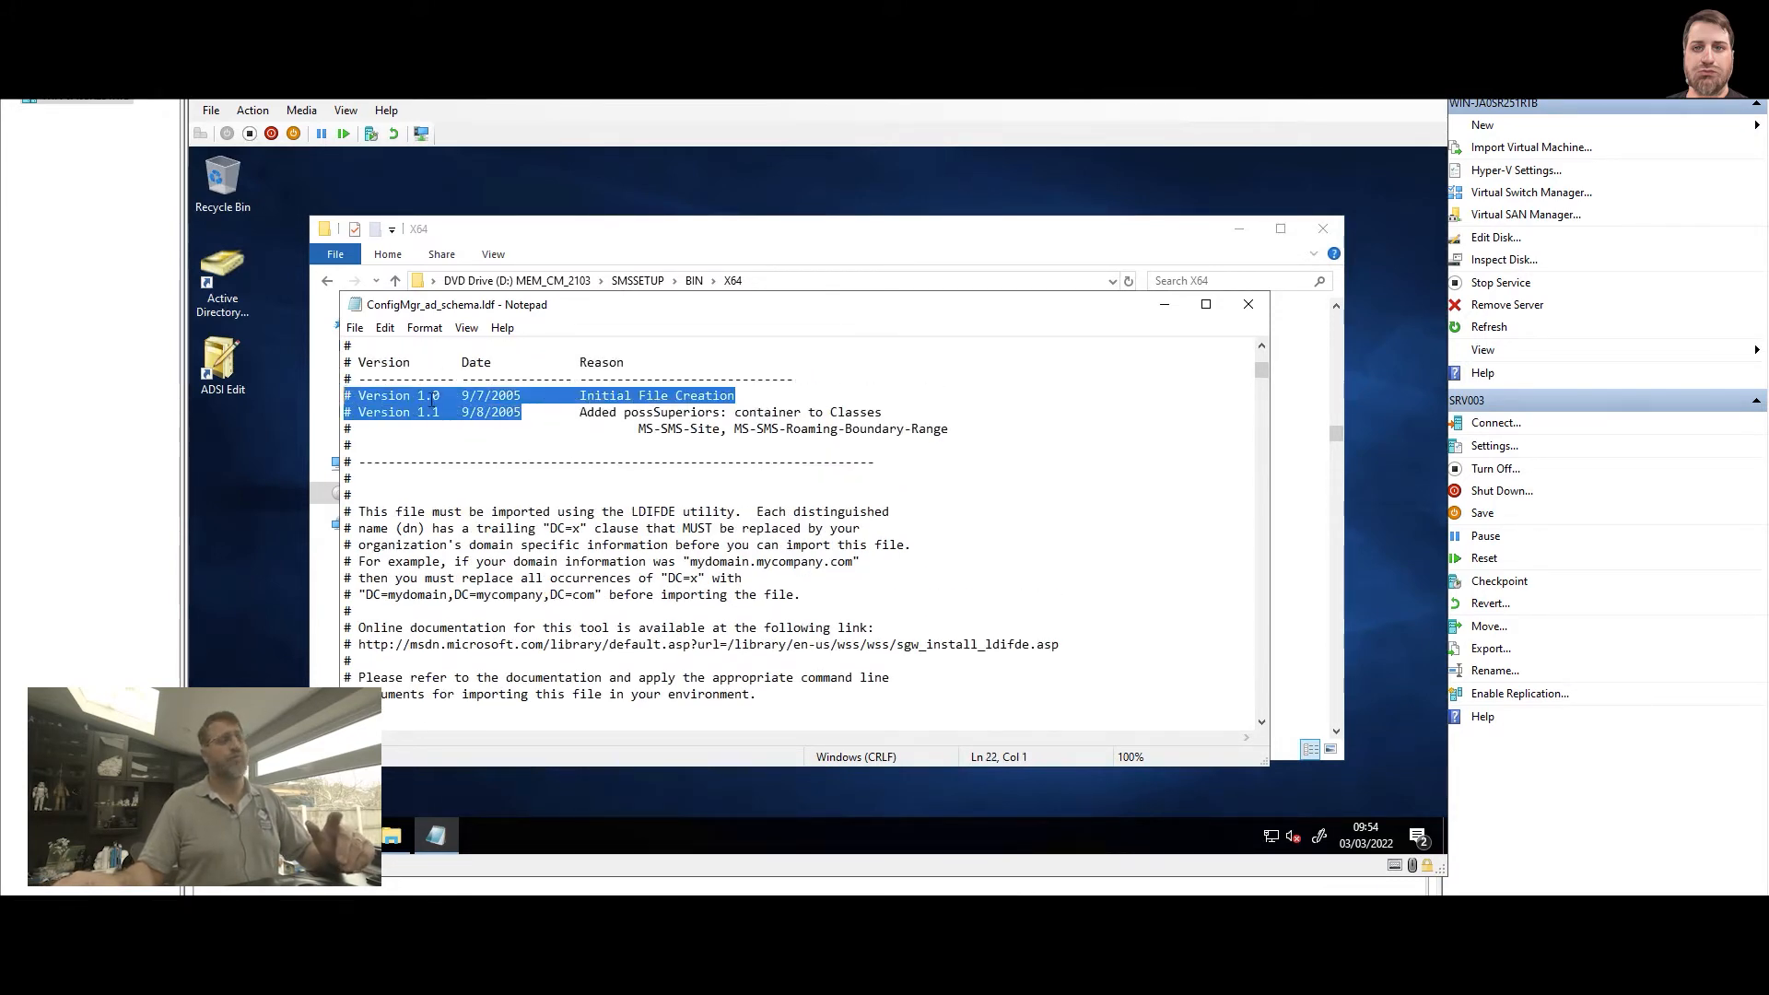
pyautogui.click(476, 396)
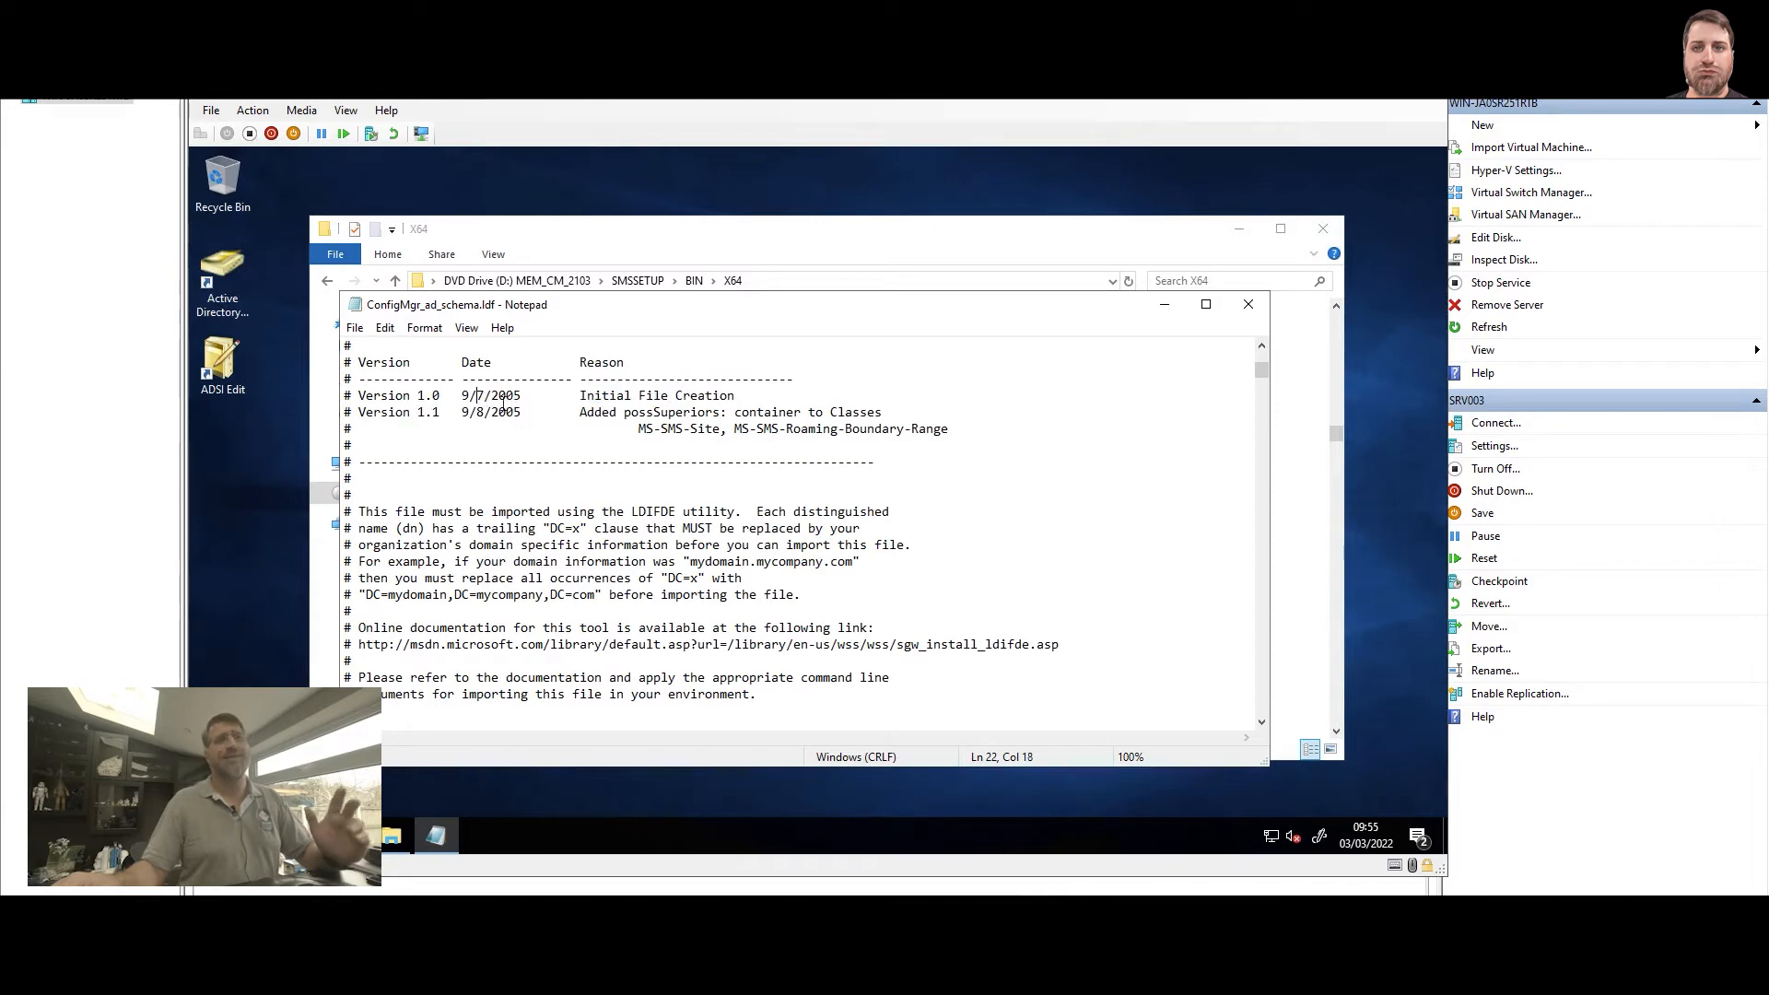
pyautogui.click(1246, 305)
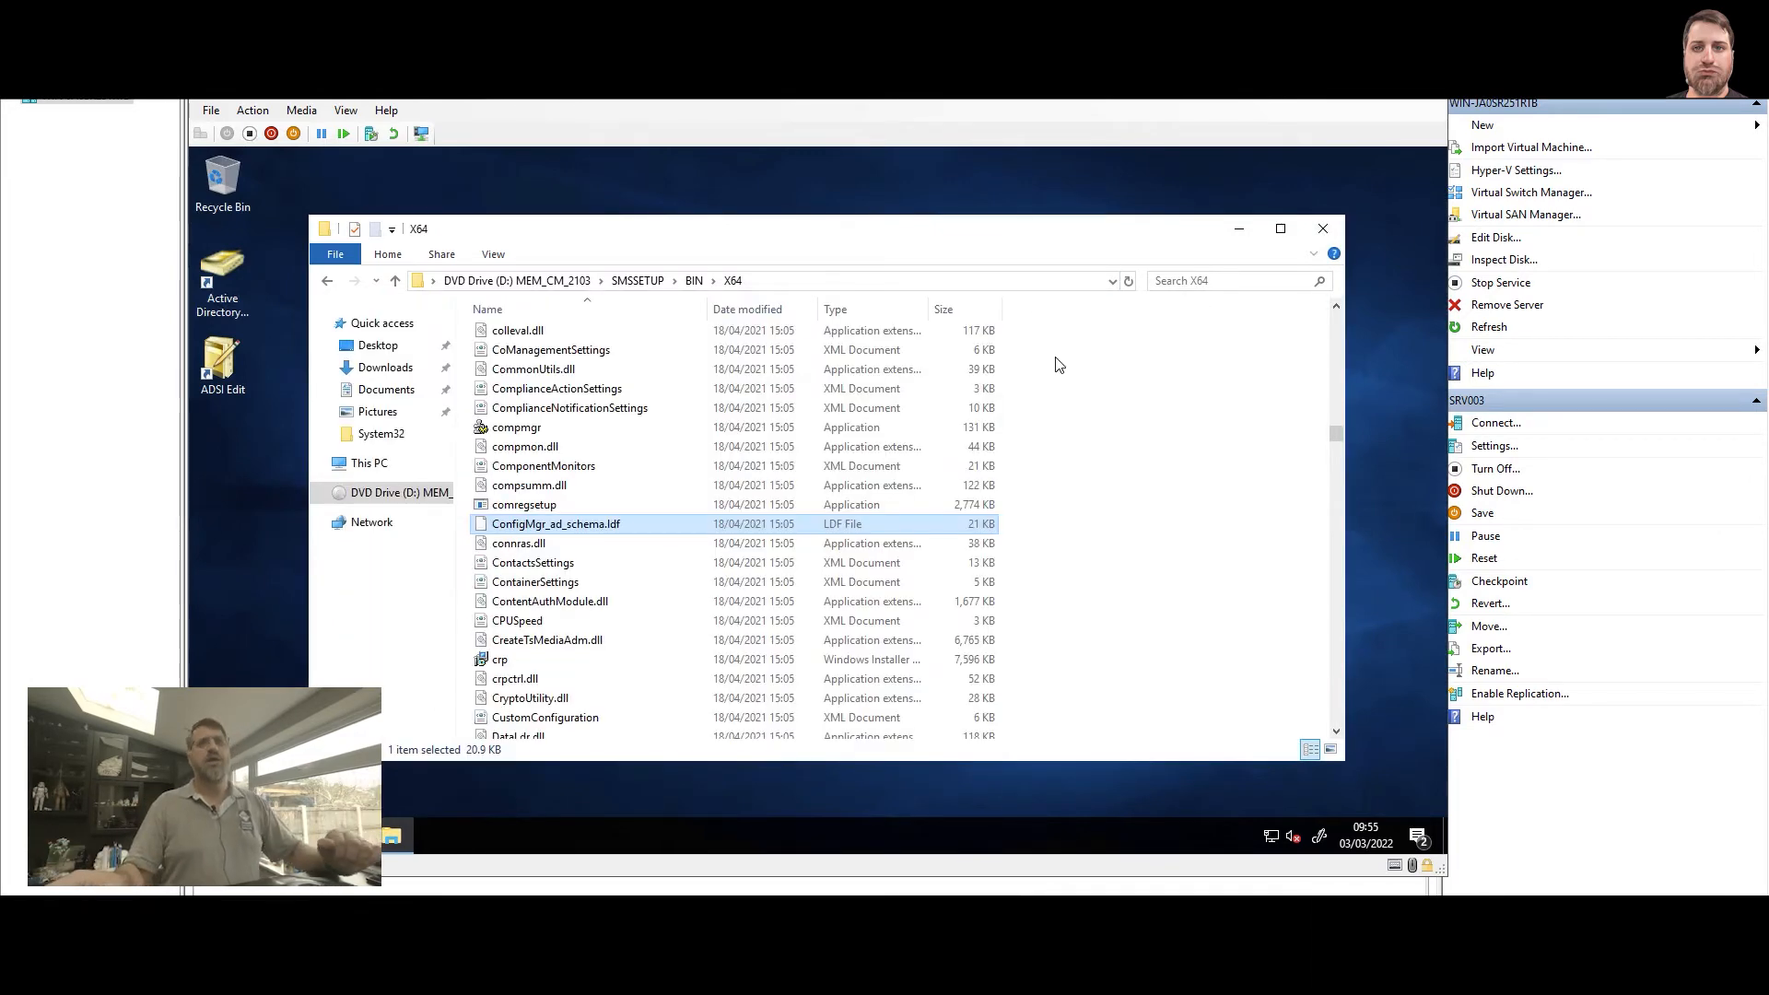
# Step: Select the extadsch application in the X64 folder and copy the folder's path
pyautogui.click(1074, 473)
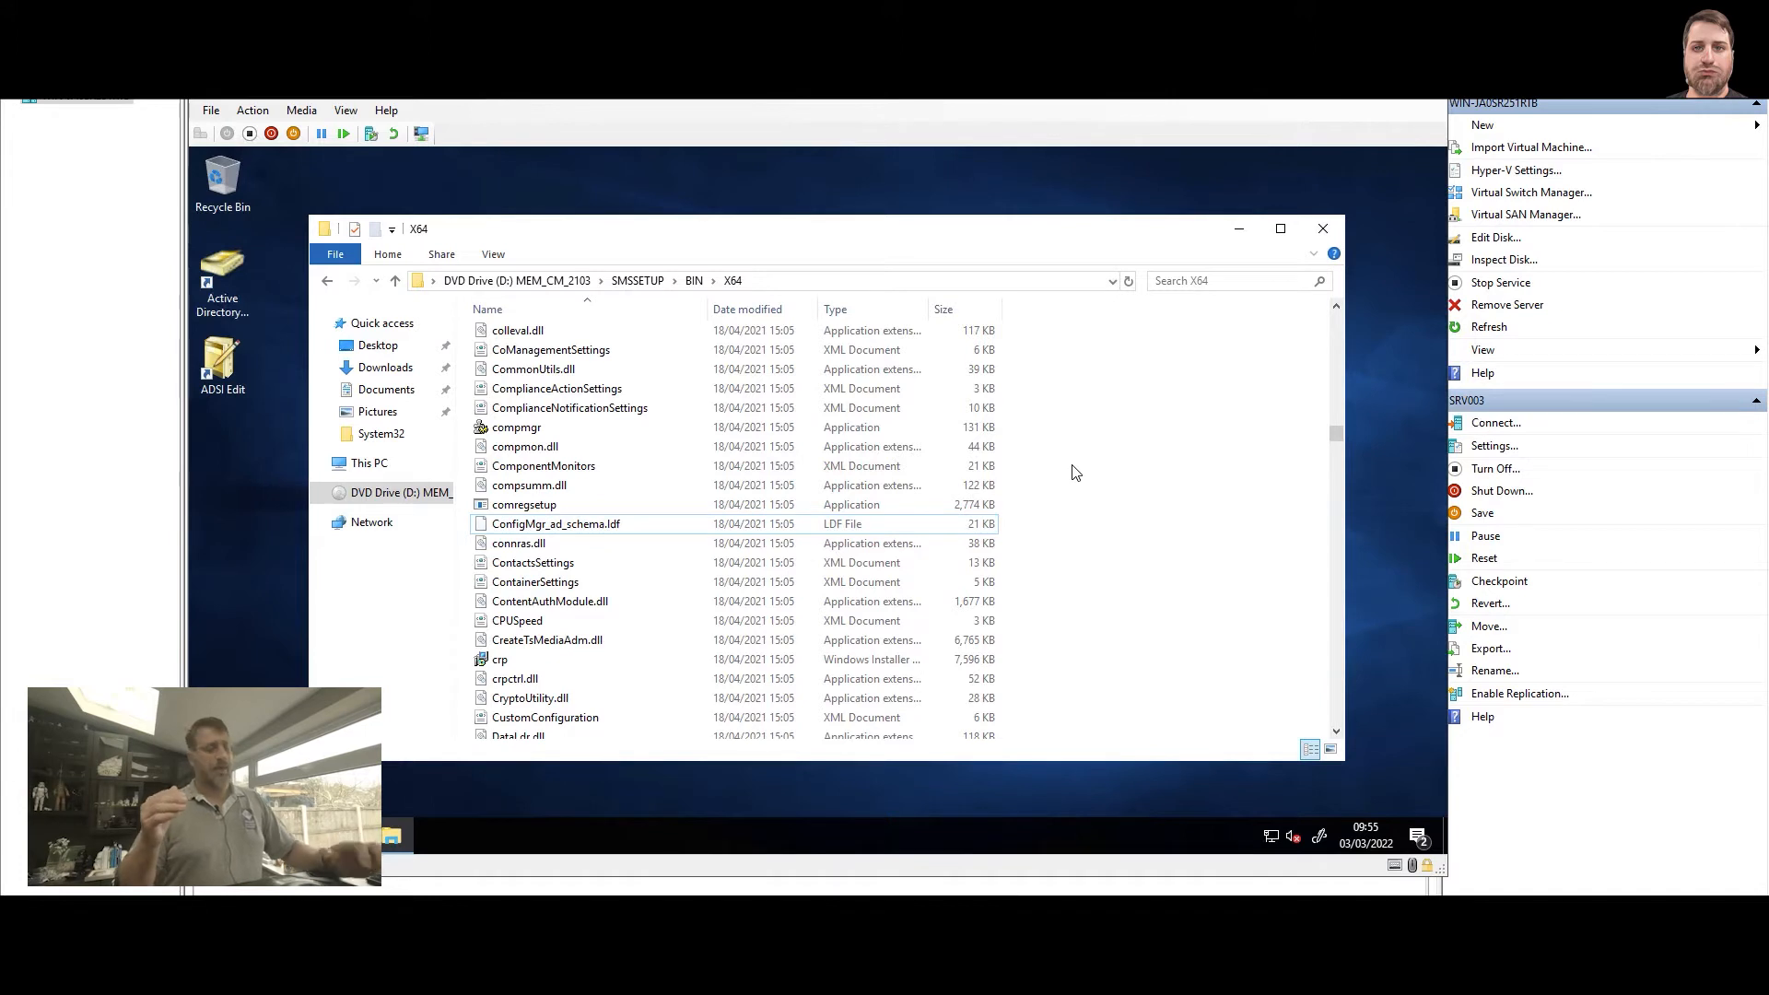
pyautogui.write('ext')
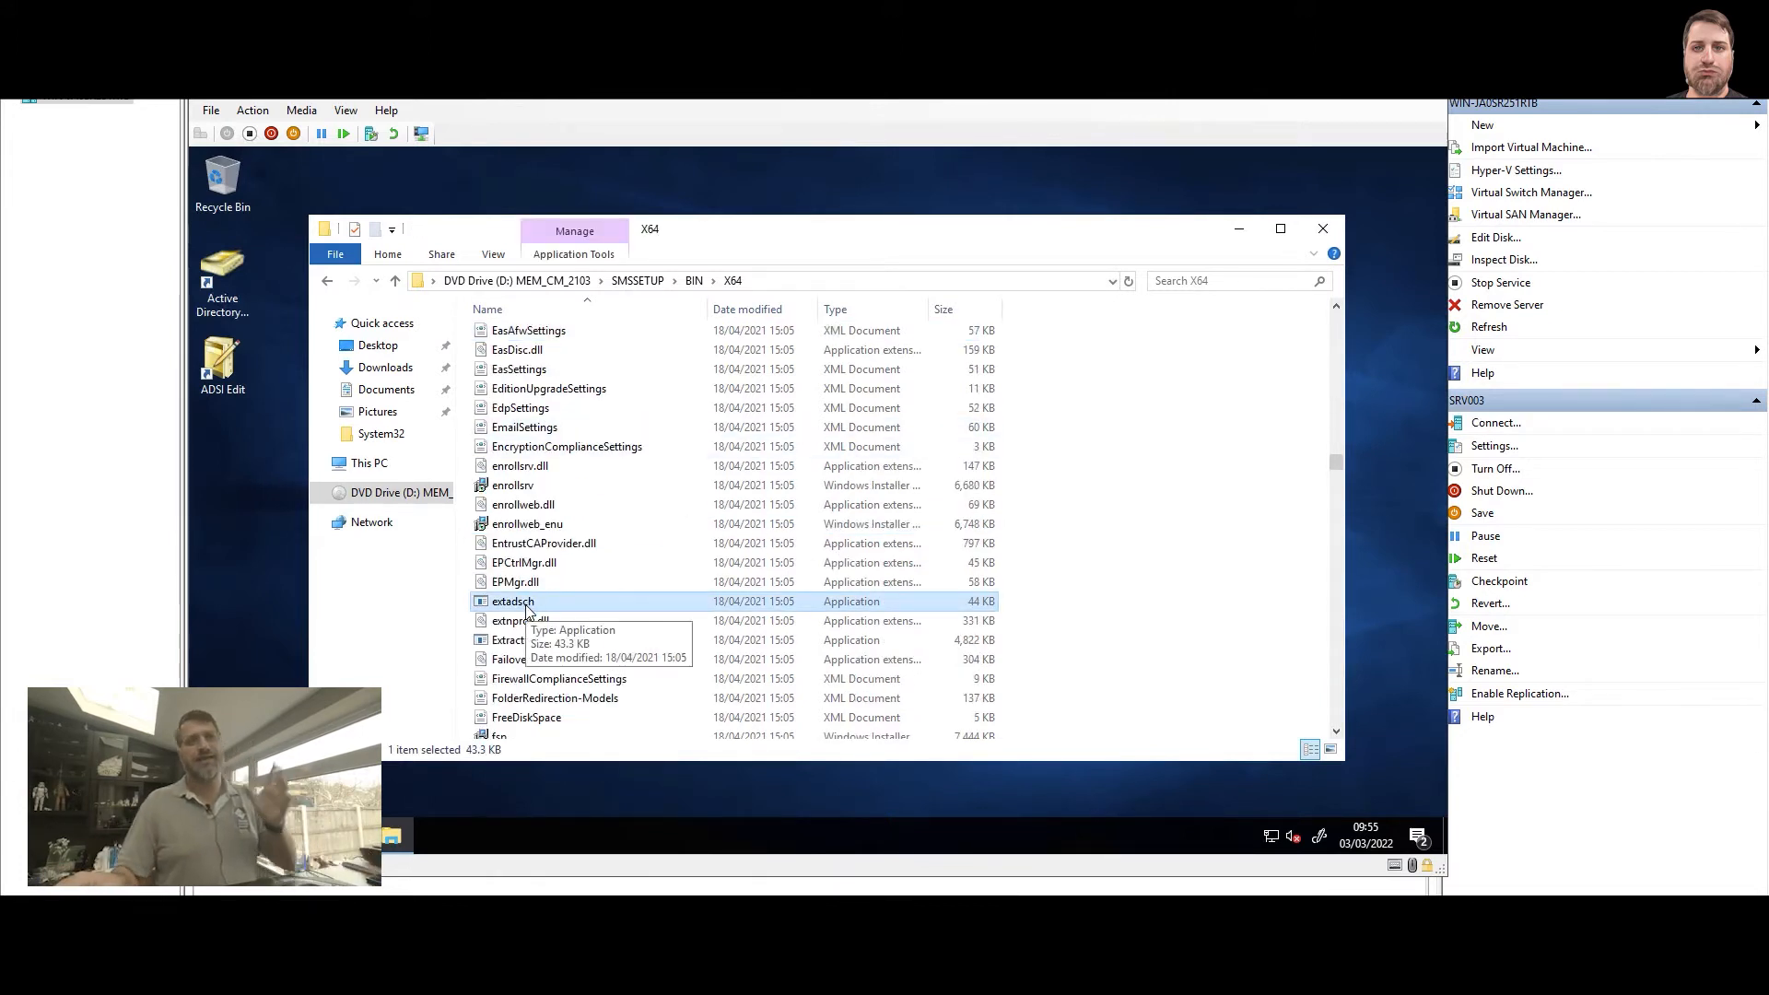
pyautogui.click(826, 280)
pyautogui.hotkey('ctrl', 'c')
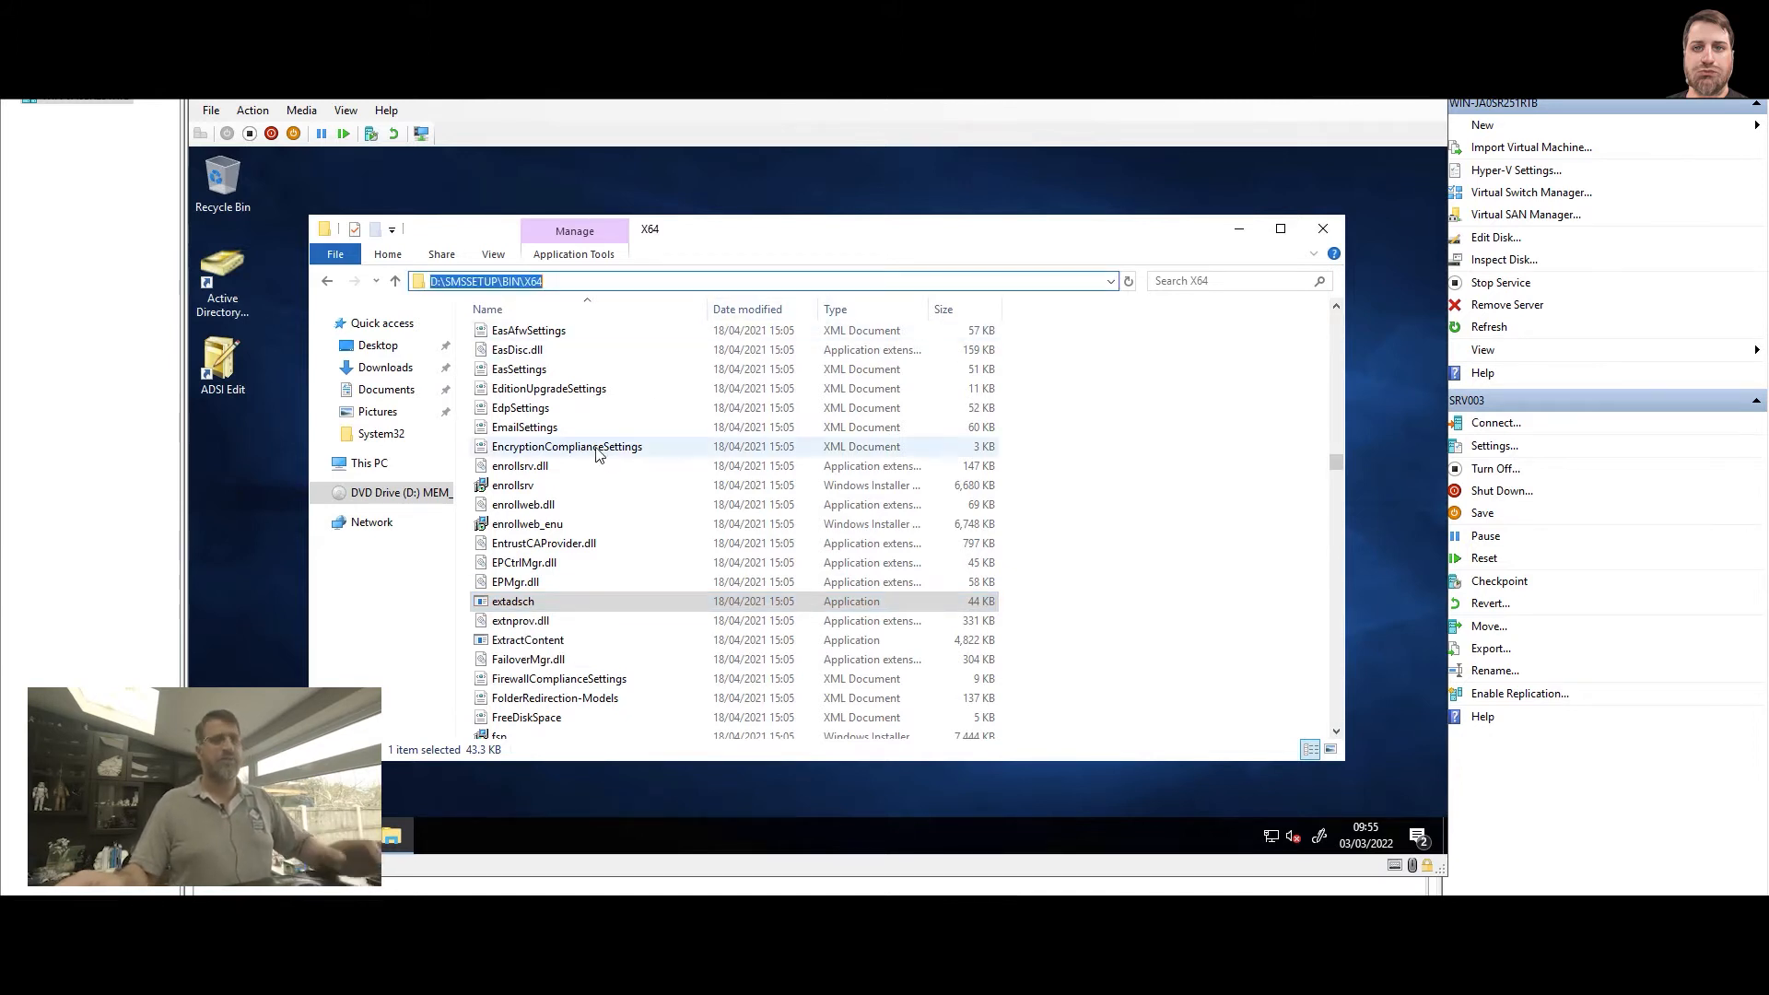
# Step: Open a Command Prompt as administrator on the virtual machine
pyautogui.press('super')
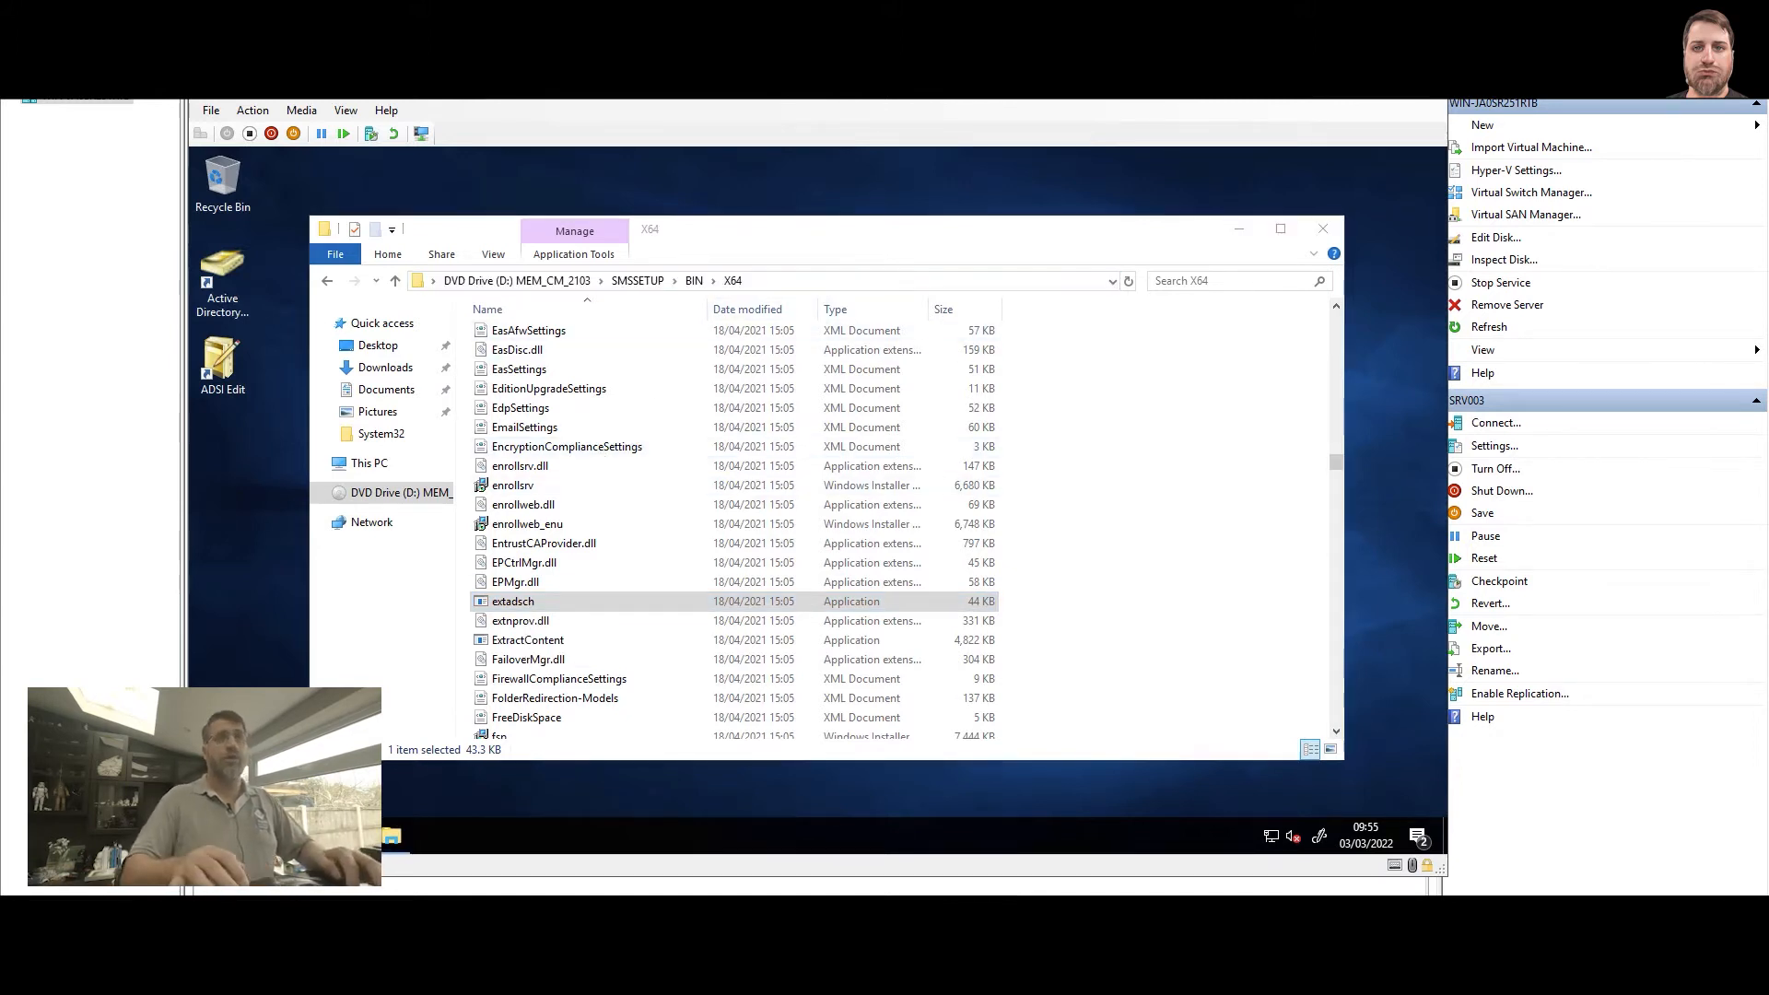
pyautogui.write('cmd')
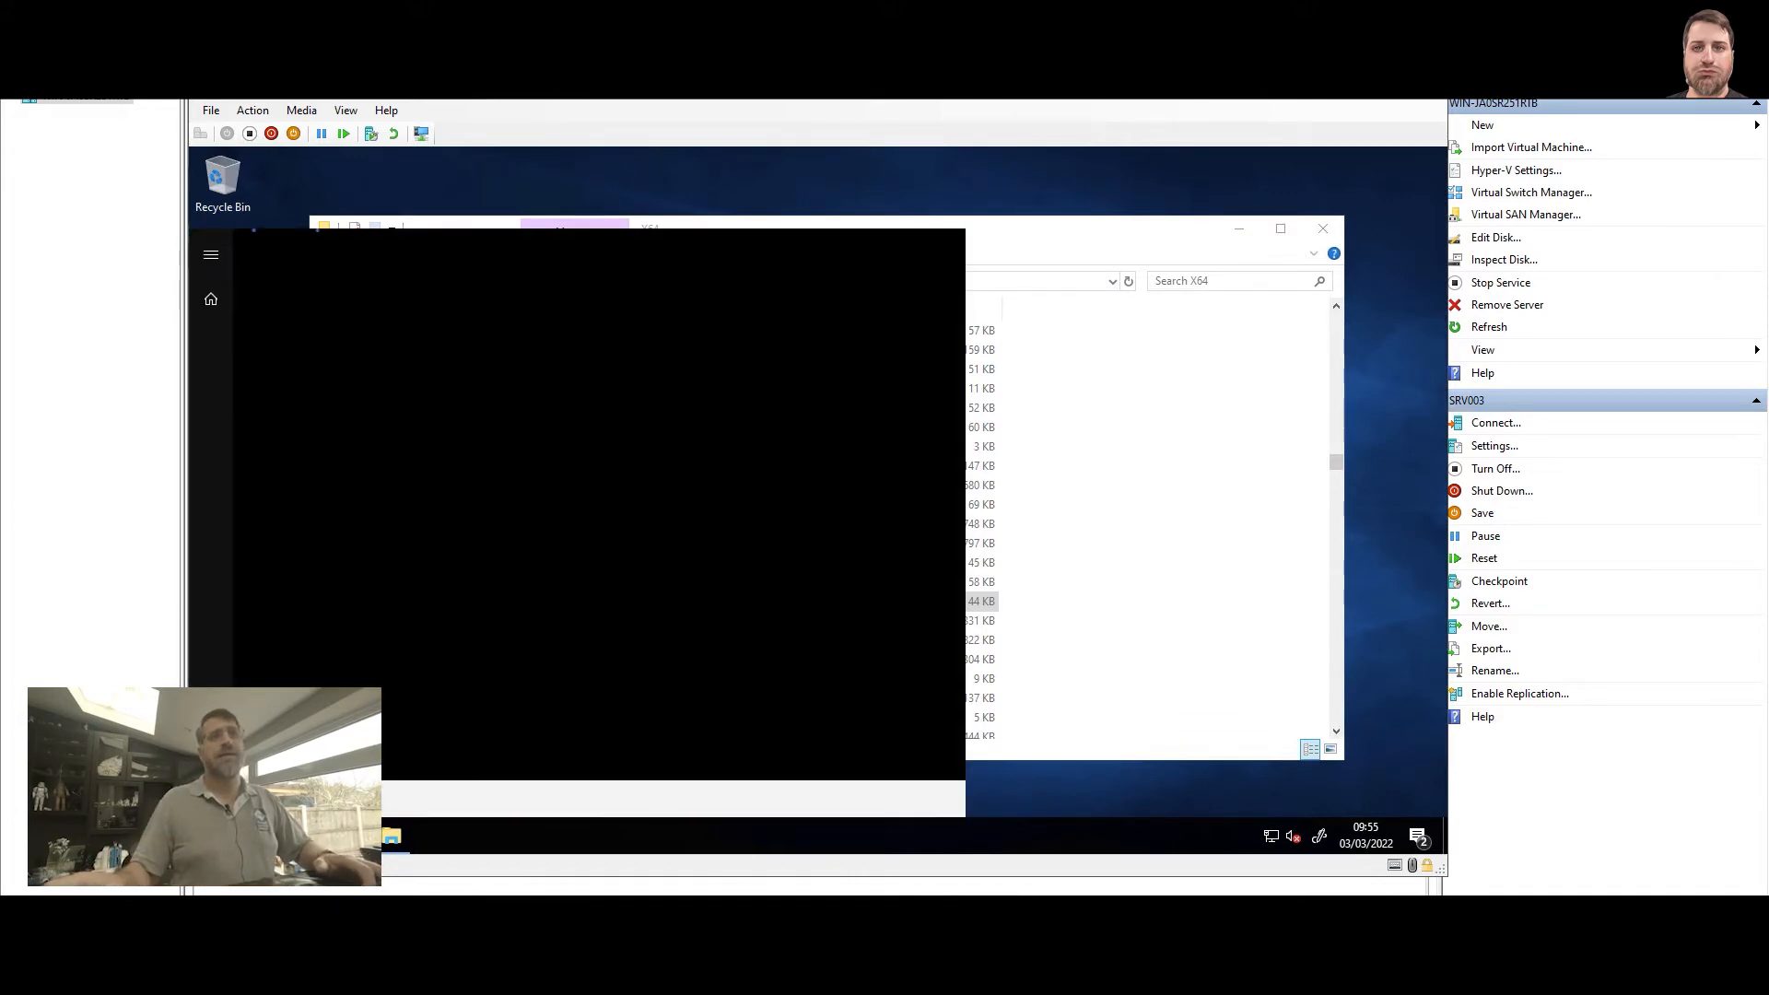
pyautogui.rightClick(355, 336)
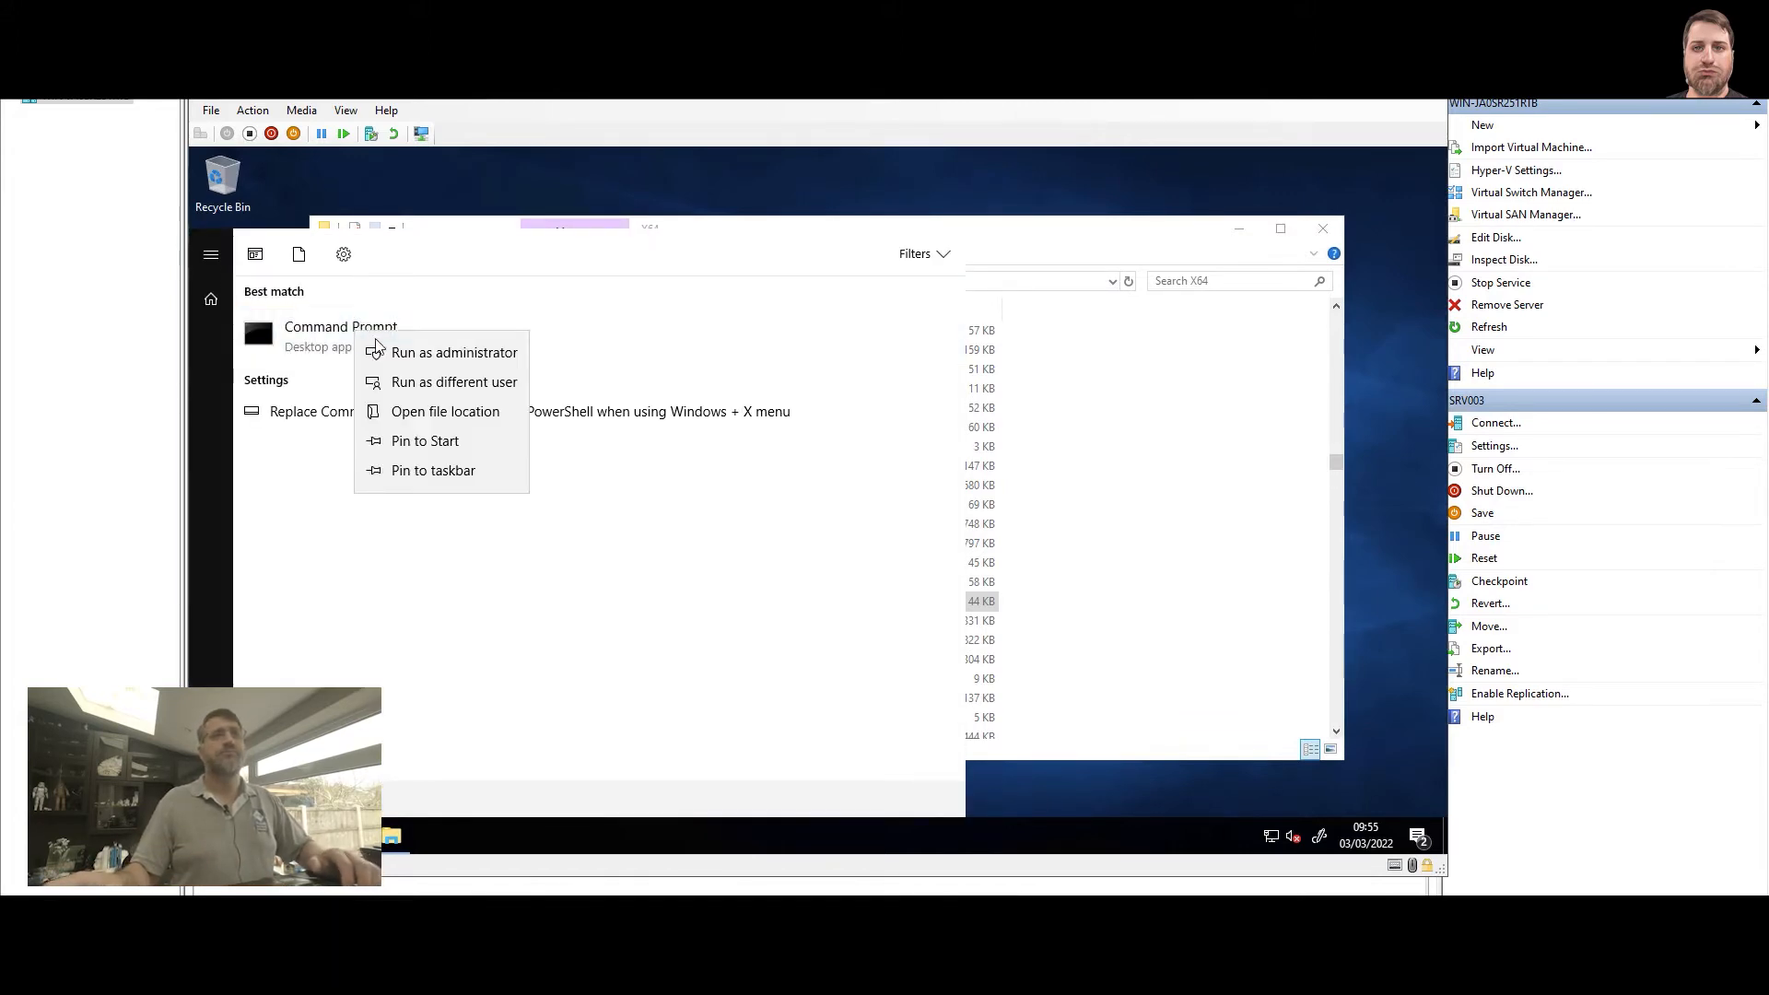
pyautogui.click(401, 350)
# Step: Change the Command Prompt's working directory to D:\SMSSETUP\BIN\X64 and switch to the D: drive
pyautogui.write('cd')
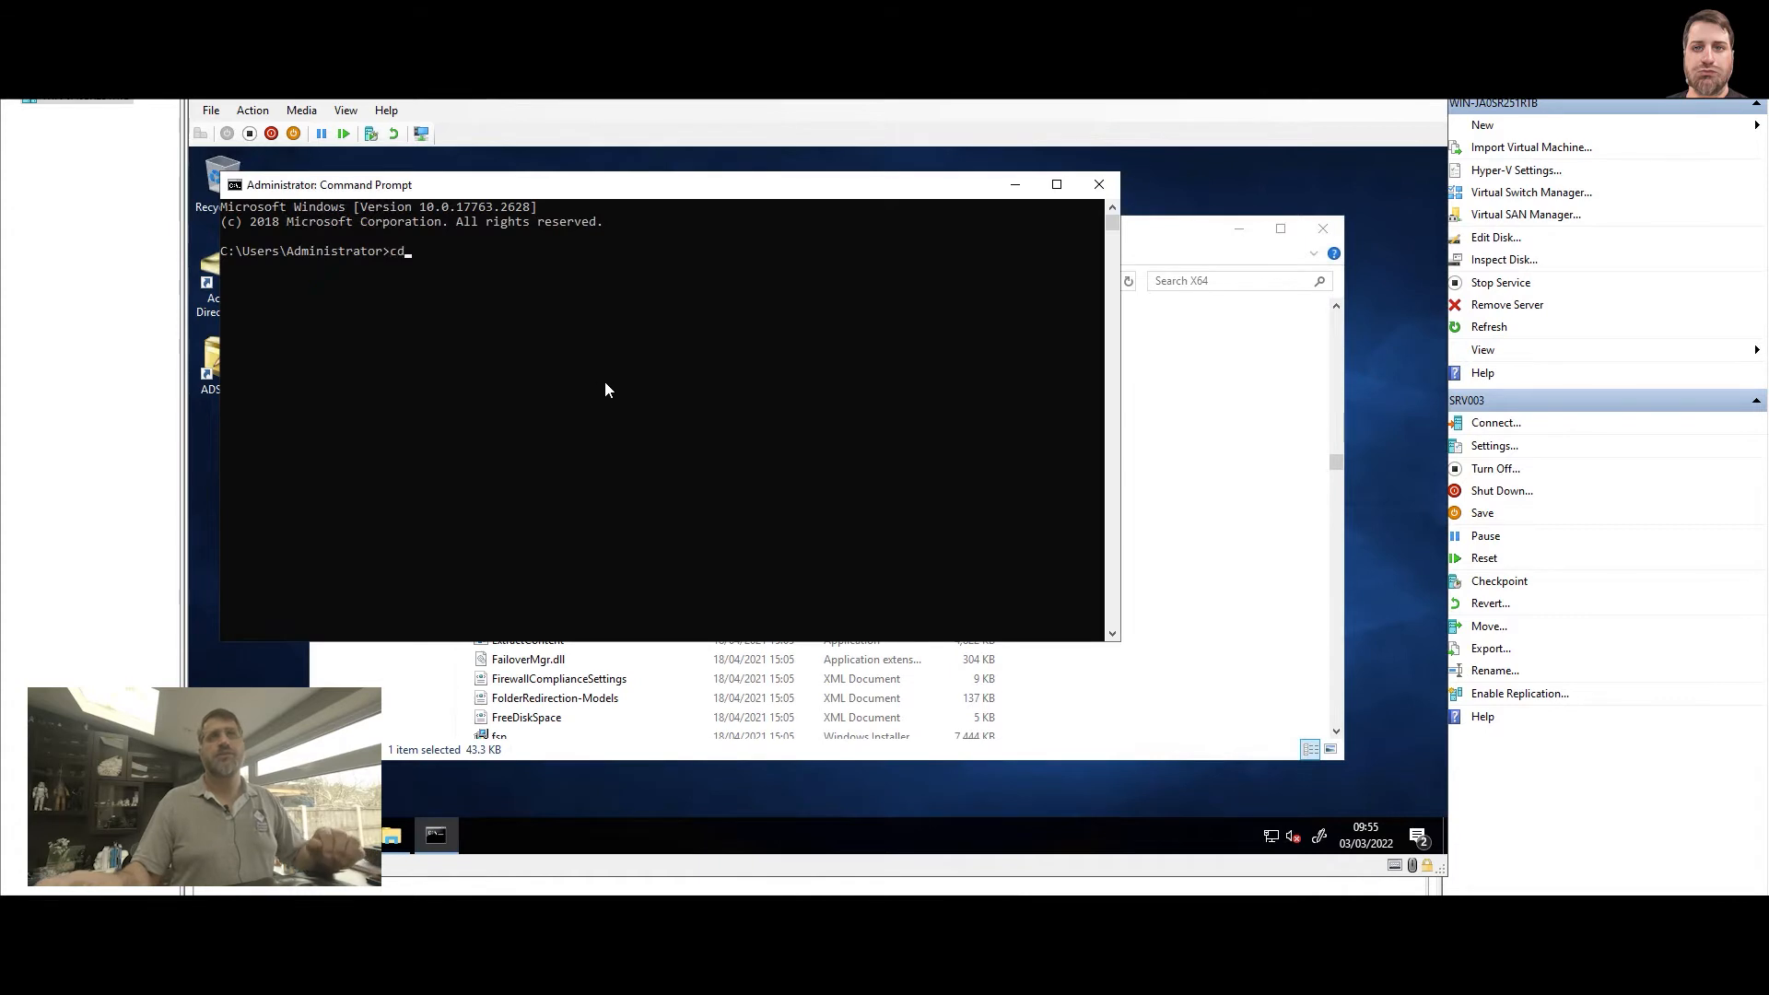
pyautogui.hotkey('ctrl', 'v')
pyautogui.press('Return')
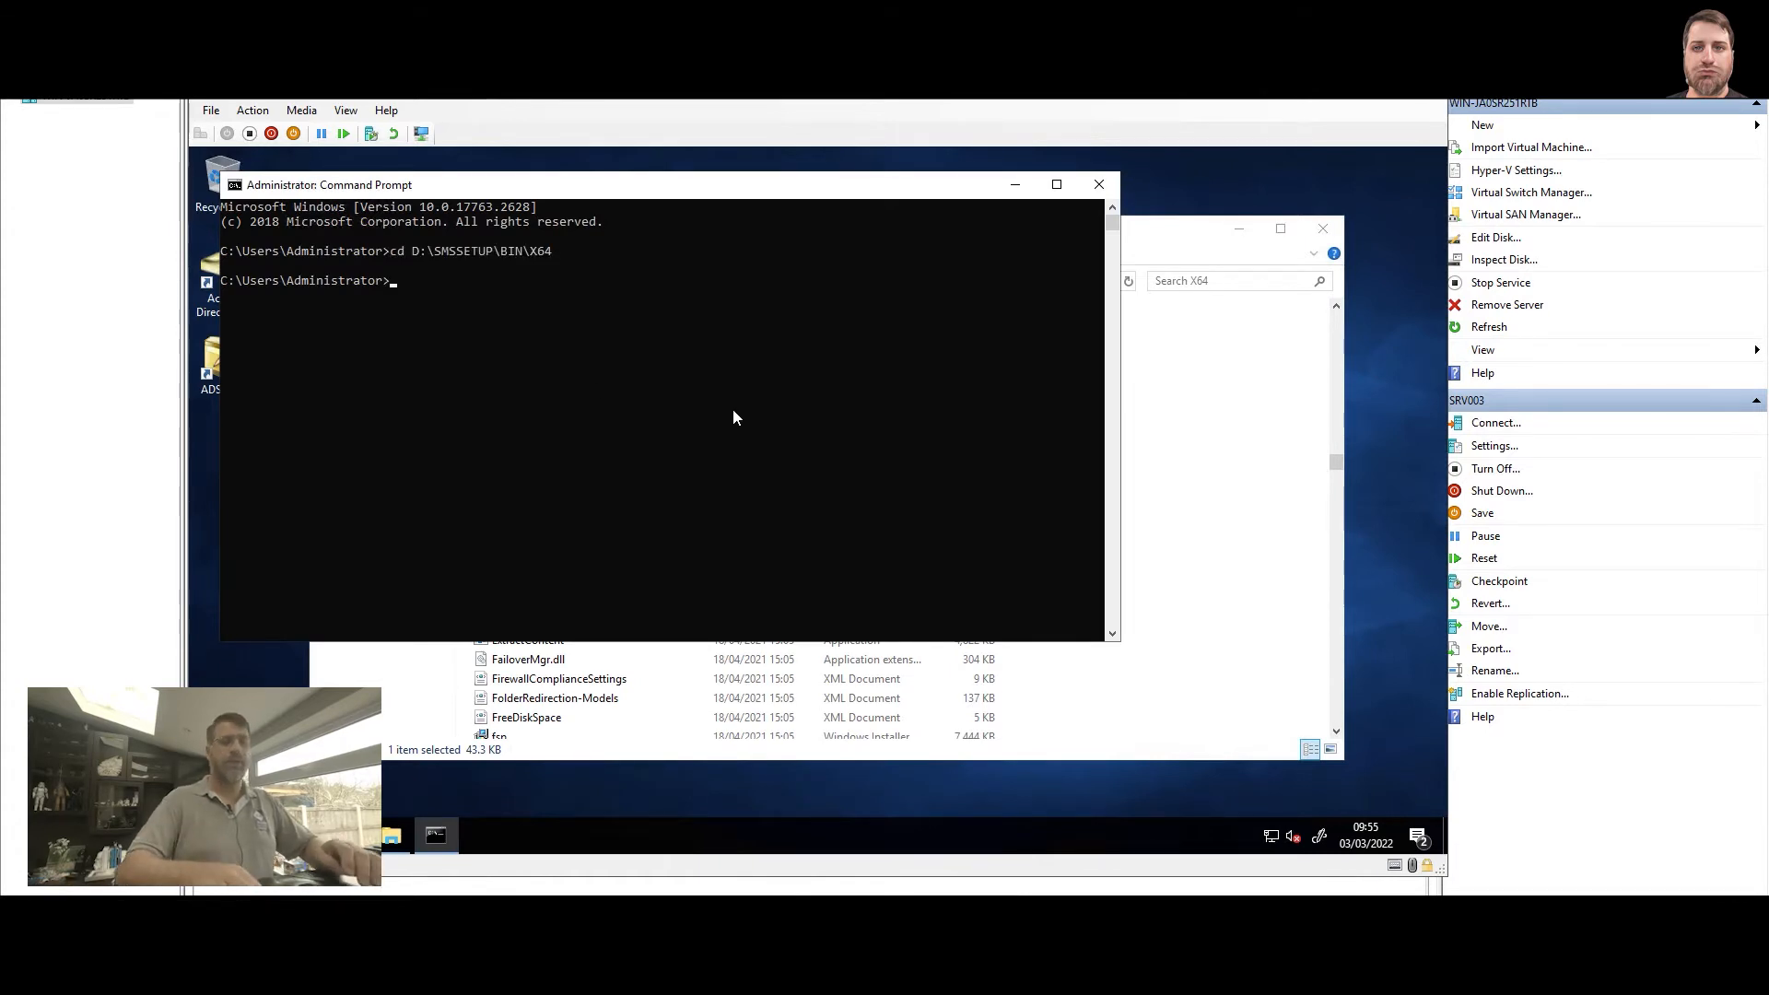
pyautogui.write('d:')
pyautogui.press('Return')
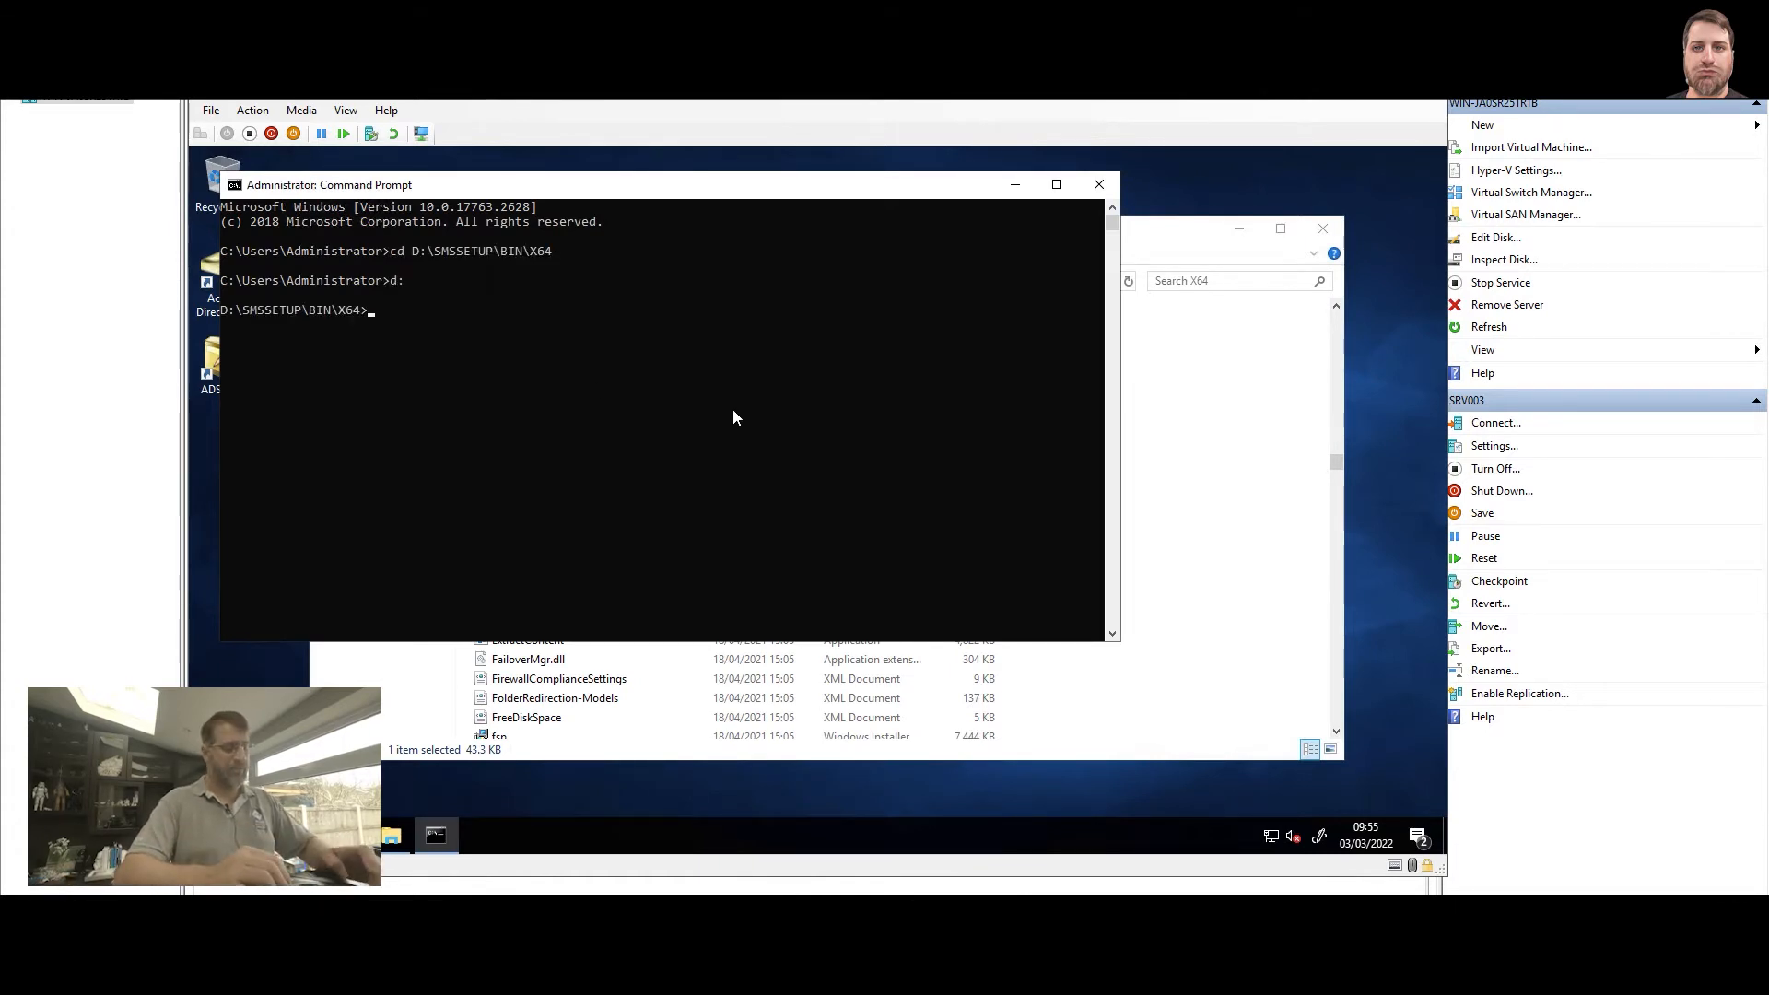
# Step: Enter extadsch.exe at the prompt without running it
pyautogui.write('exta')
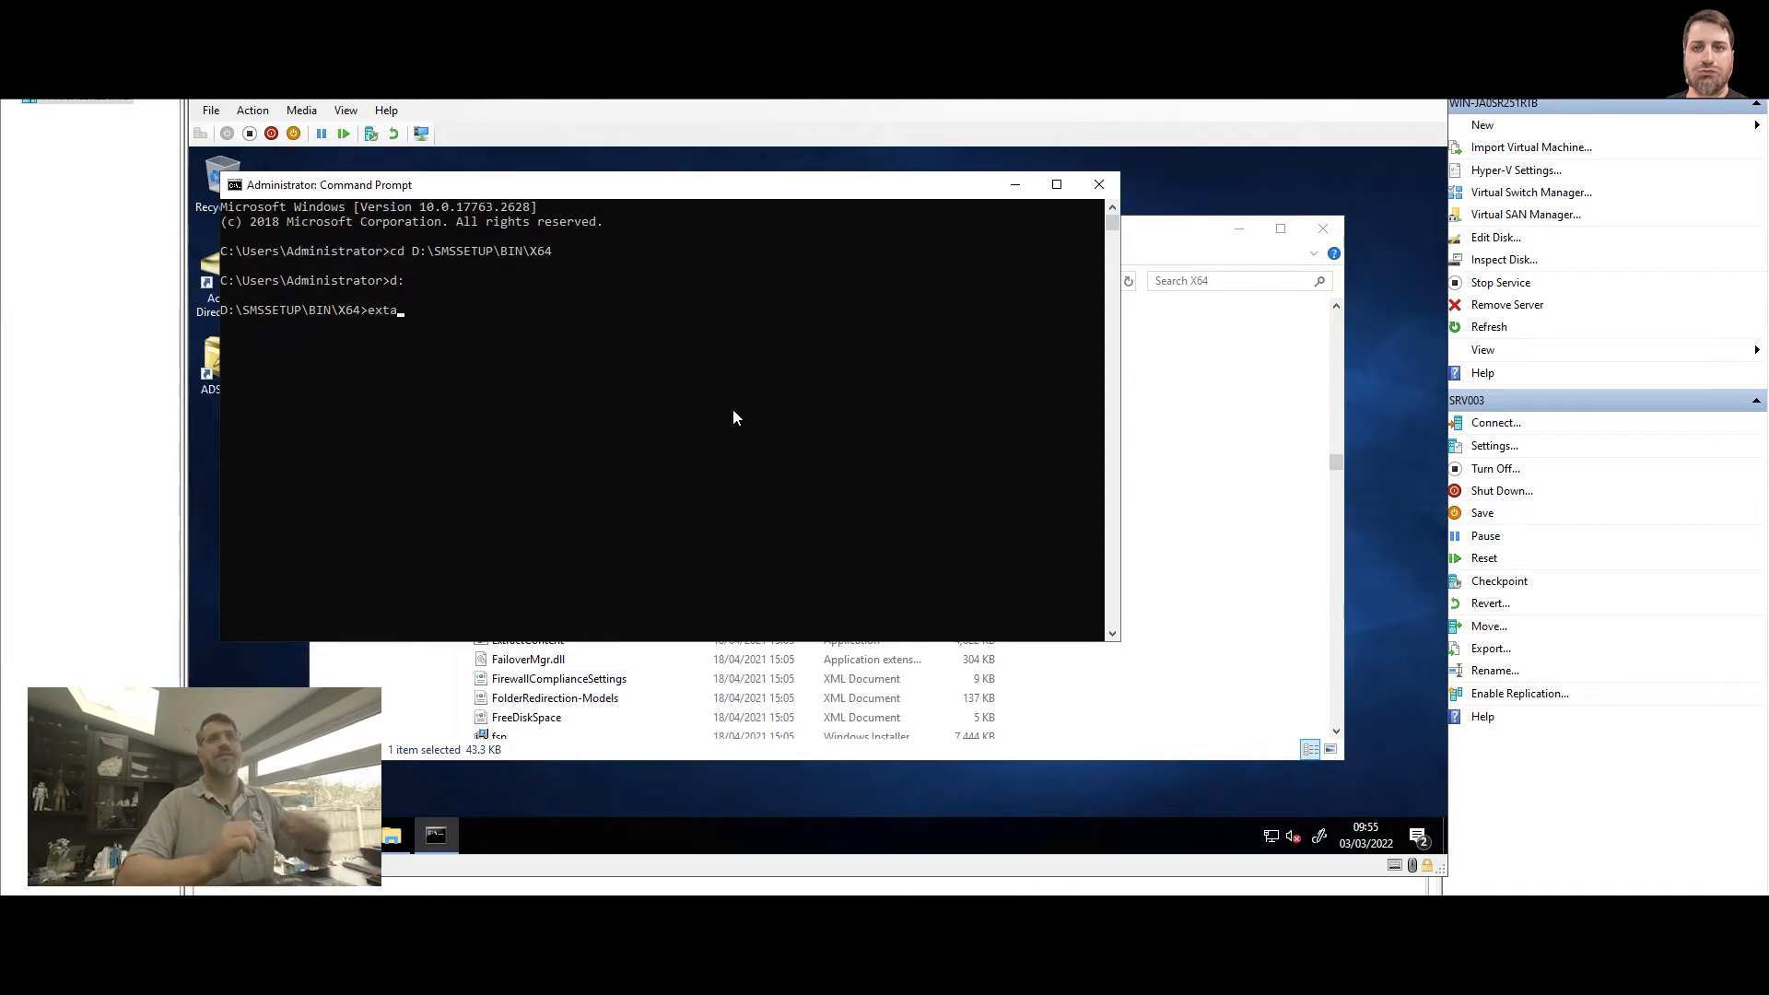
pyautogui.write('dsch')
pyautogui.press('Tab')
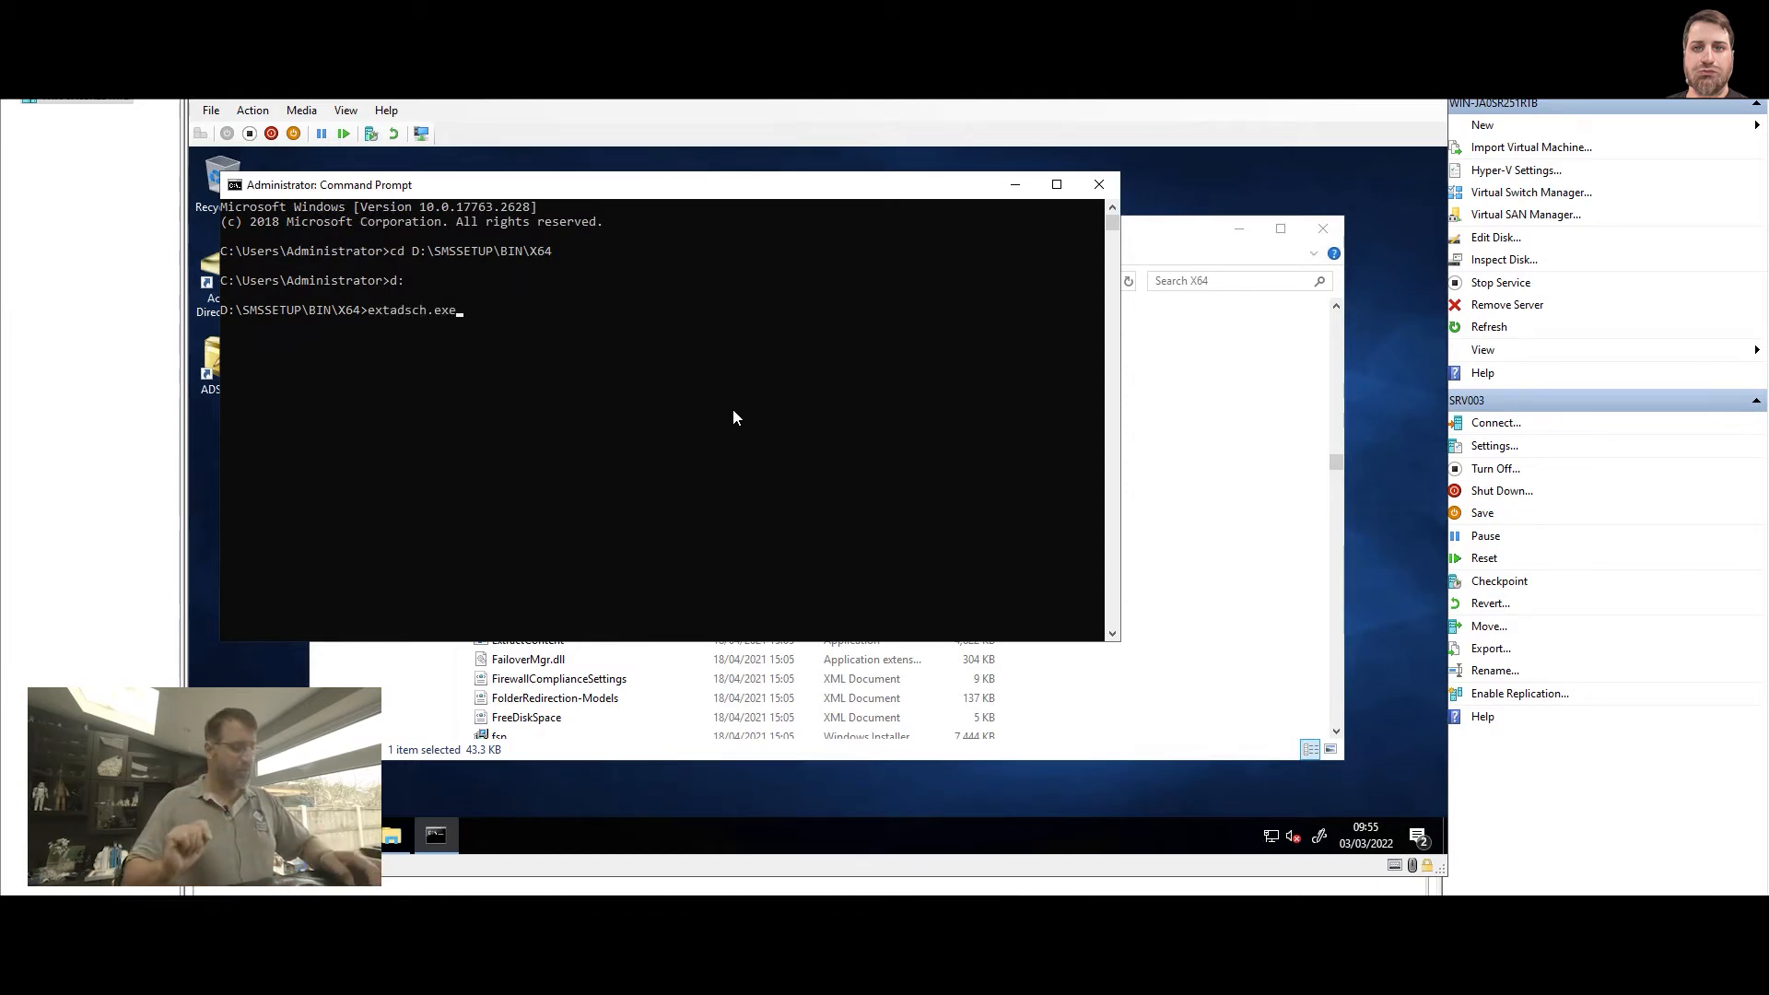
# Step: Open Local Disk (C:) in a new File Explorer window and run the prepared extadsch.exe command in the Command Prompt
pyautogui.press('super+e')
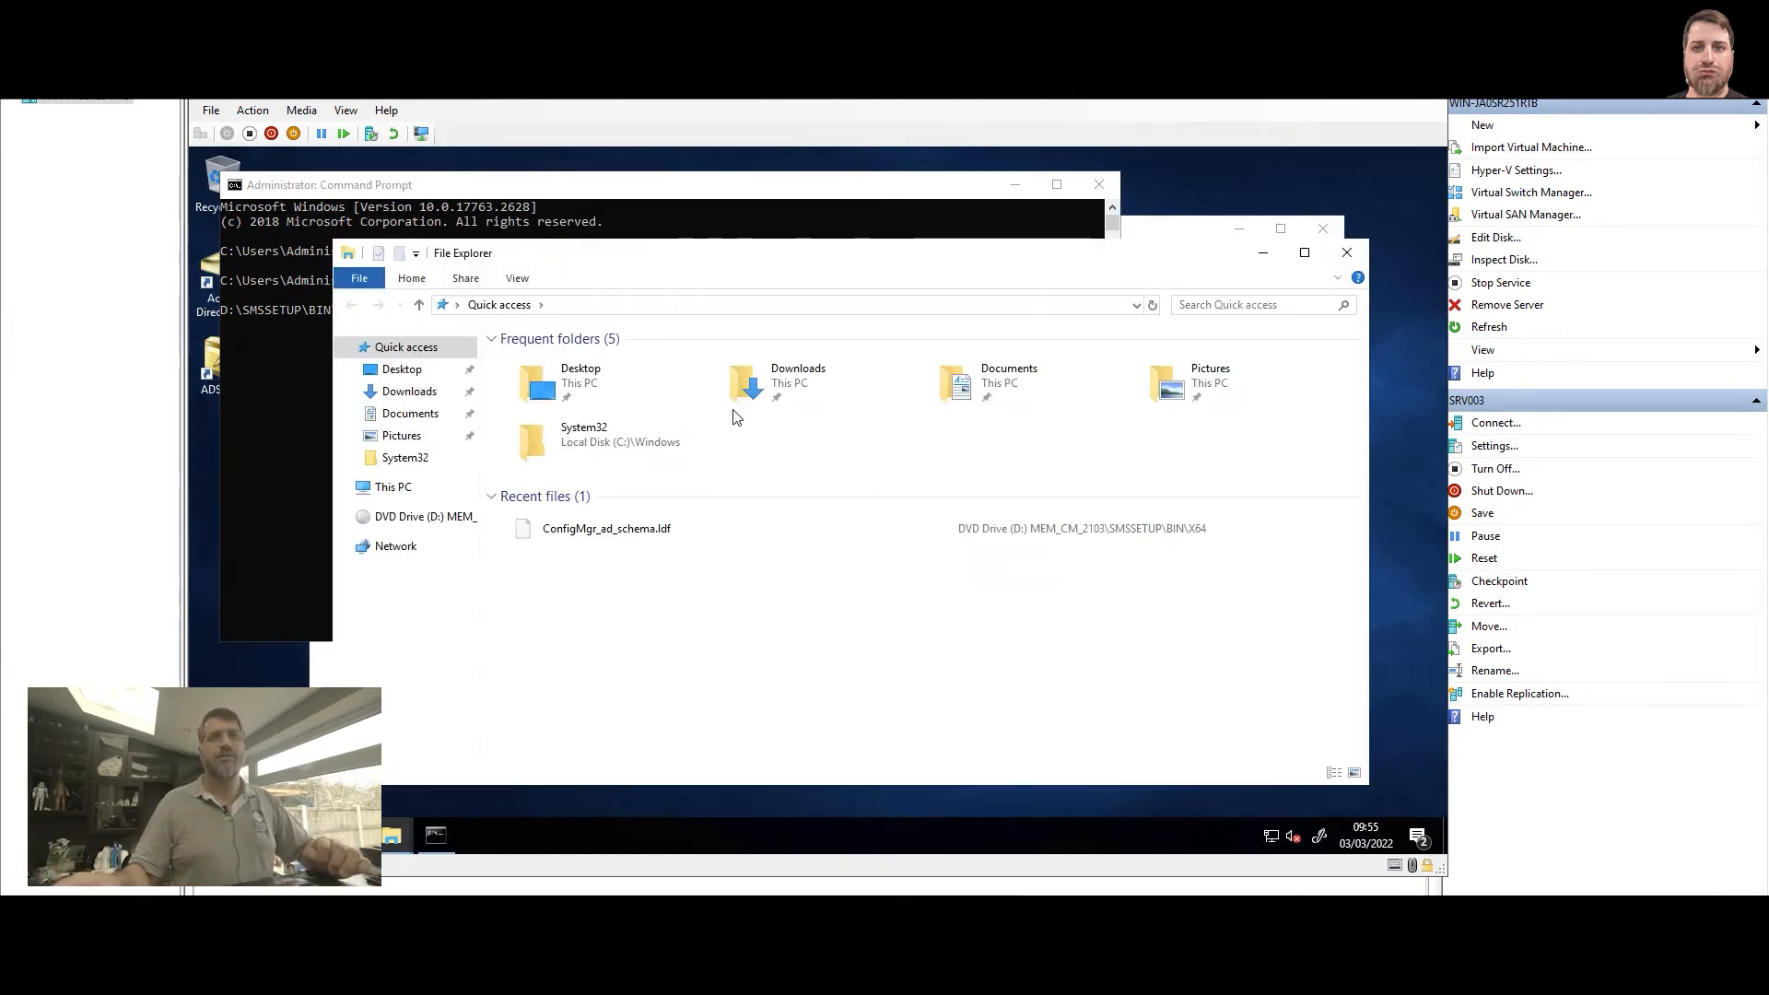
pyautogui.click(385, 491)
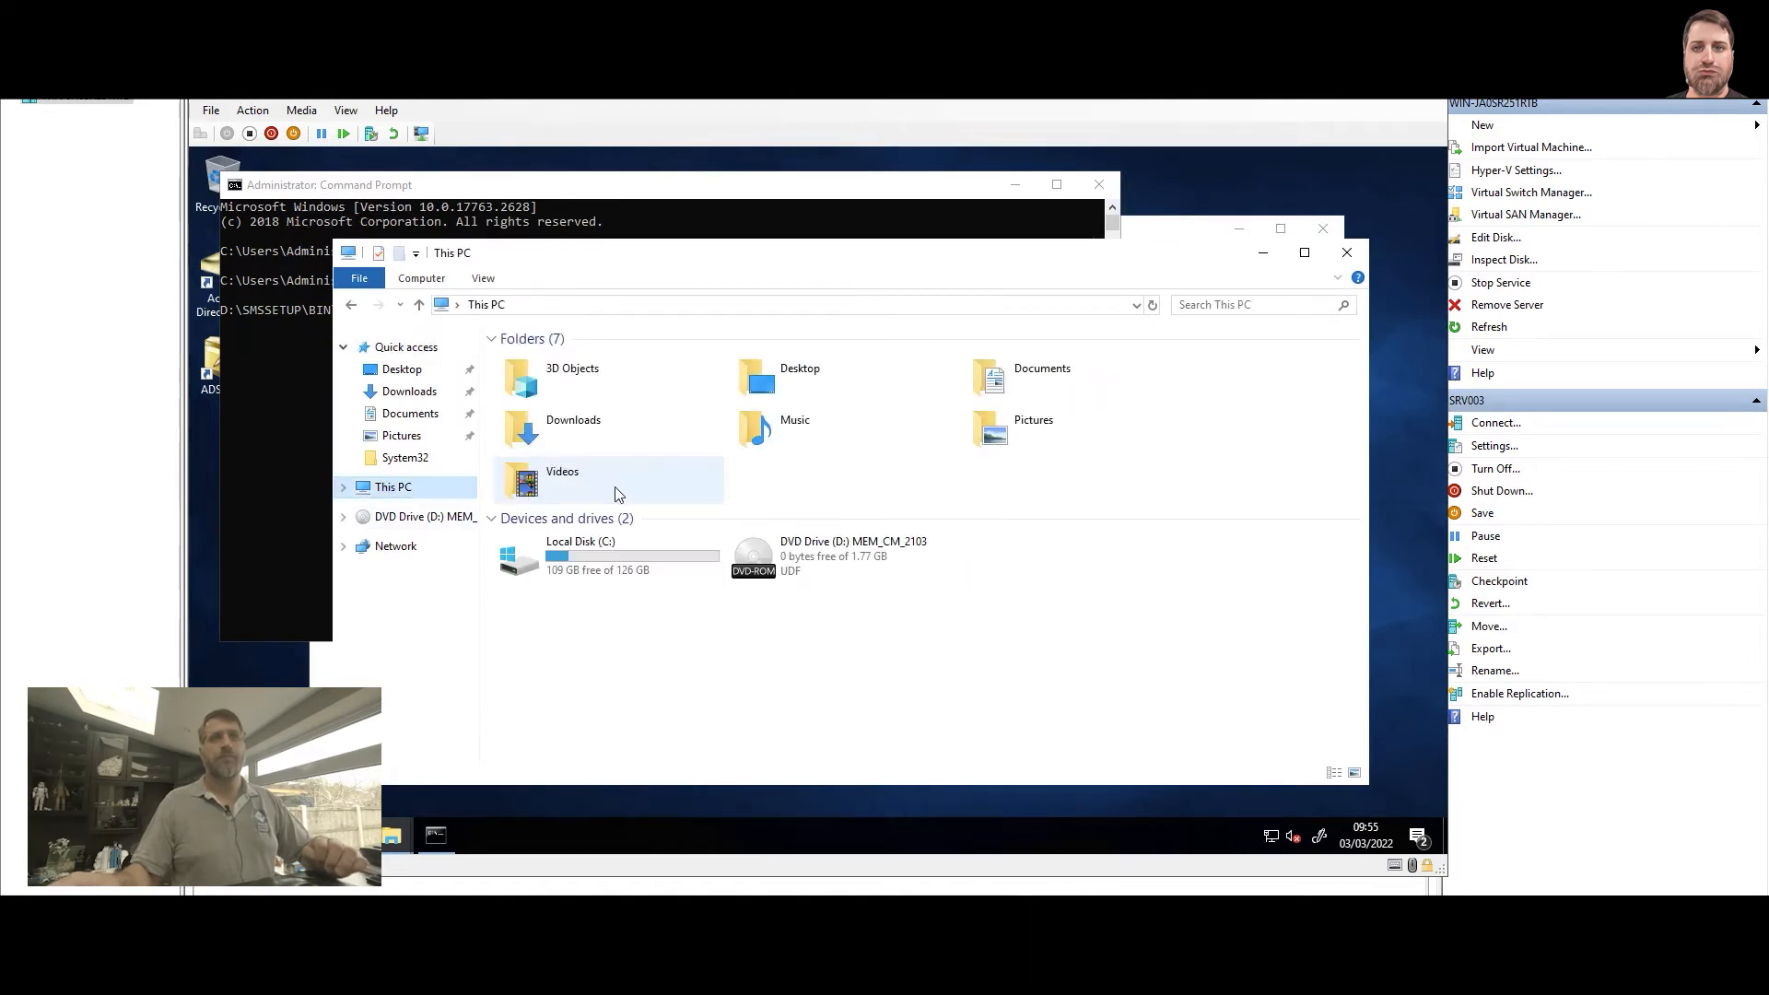
pyautogui.doubleClick(539, 553)
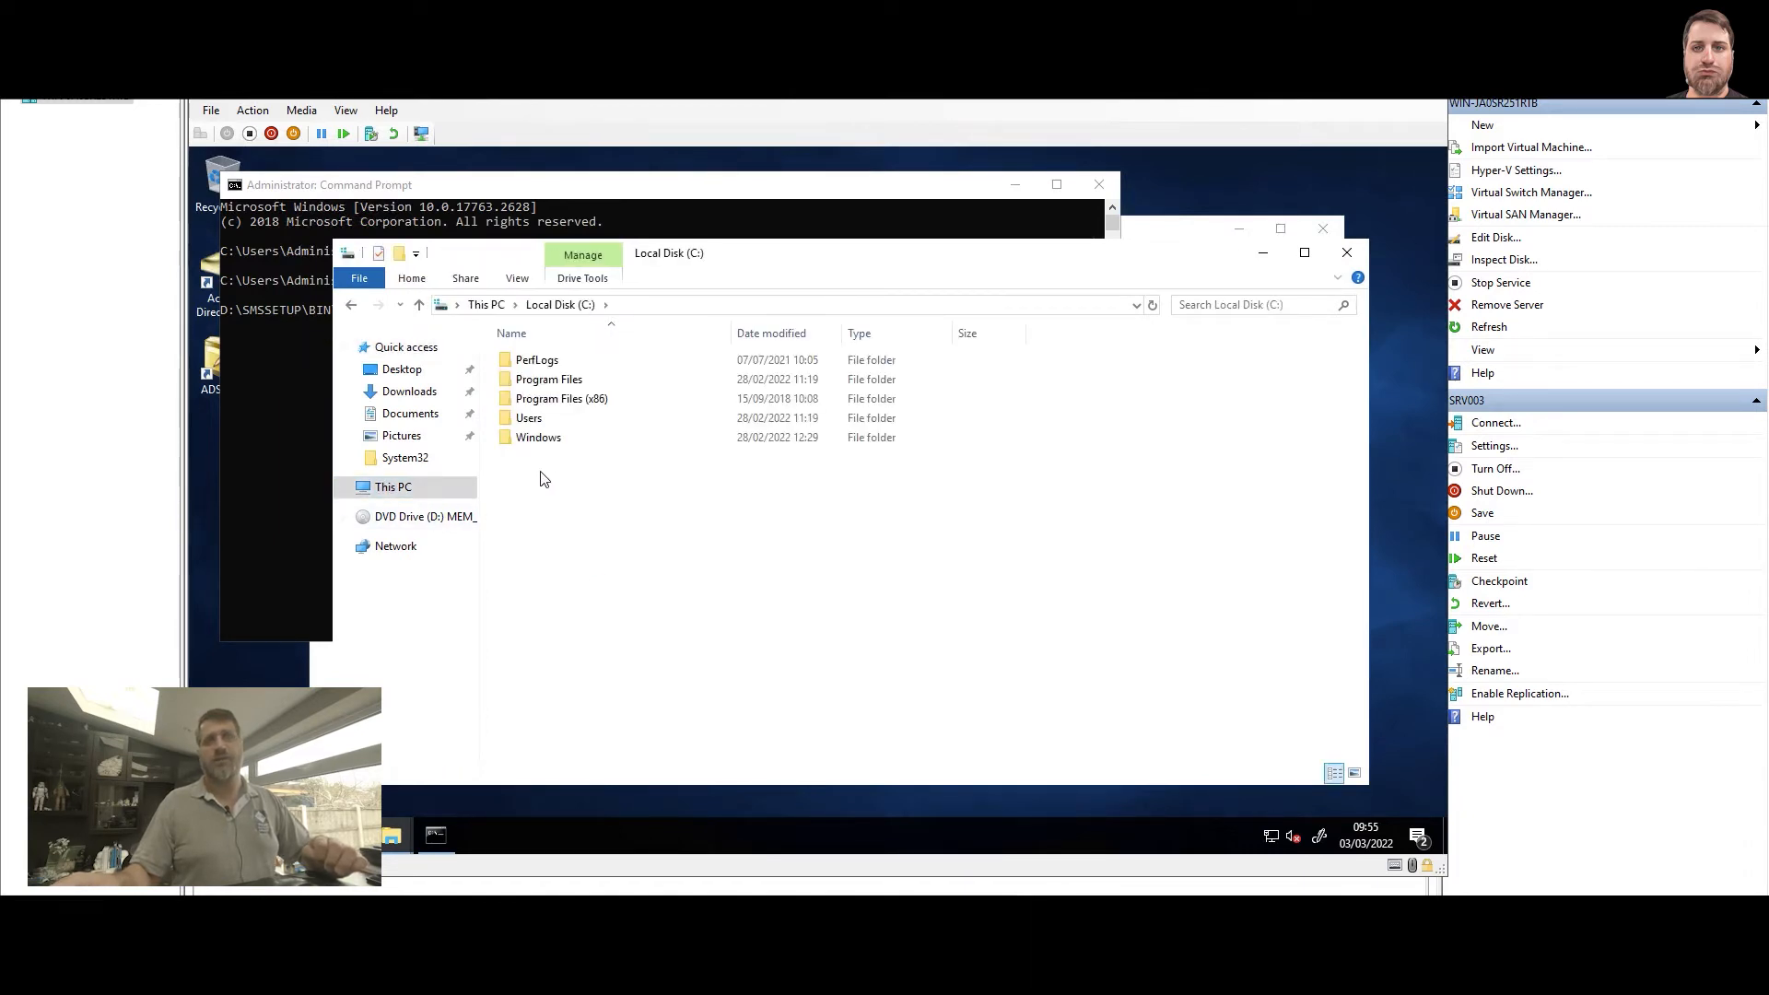
pyautogui.click(549, 194)
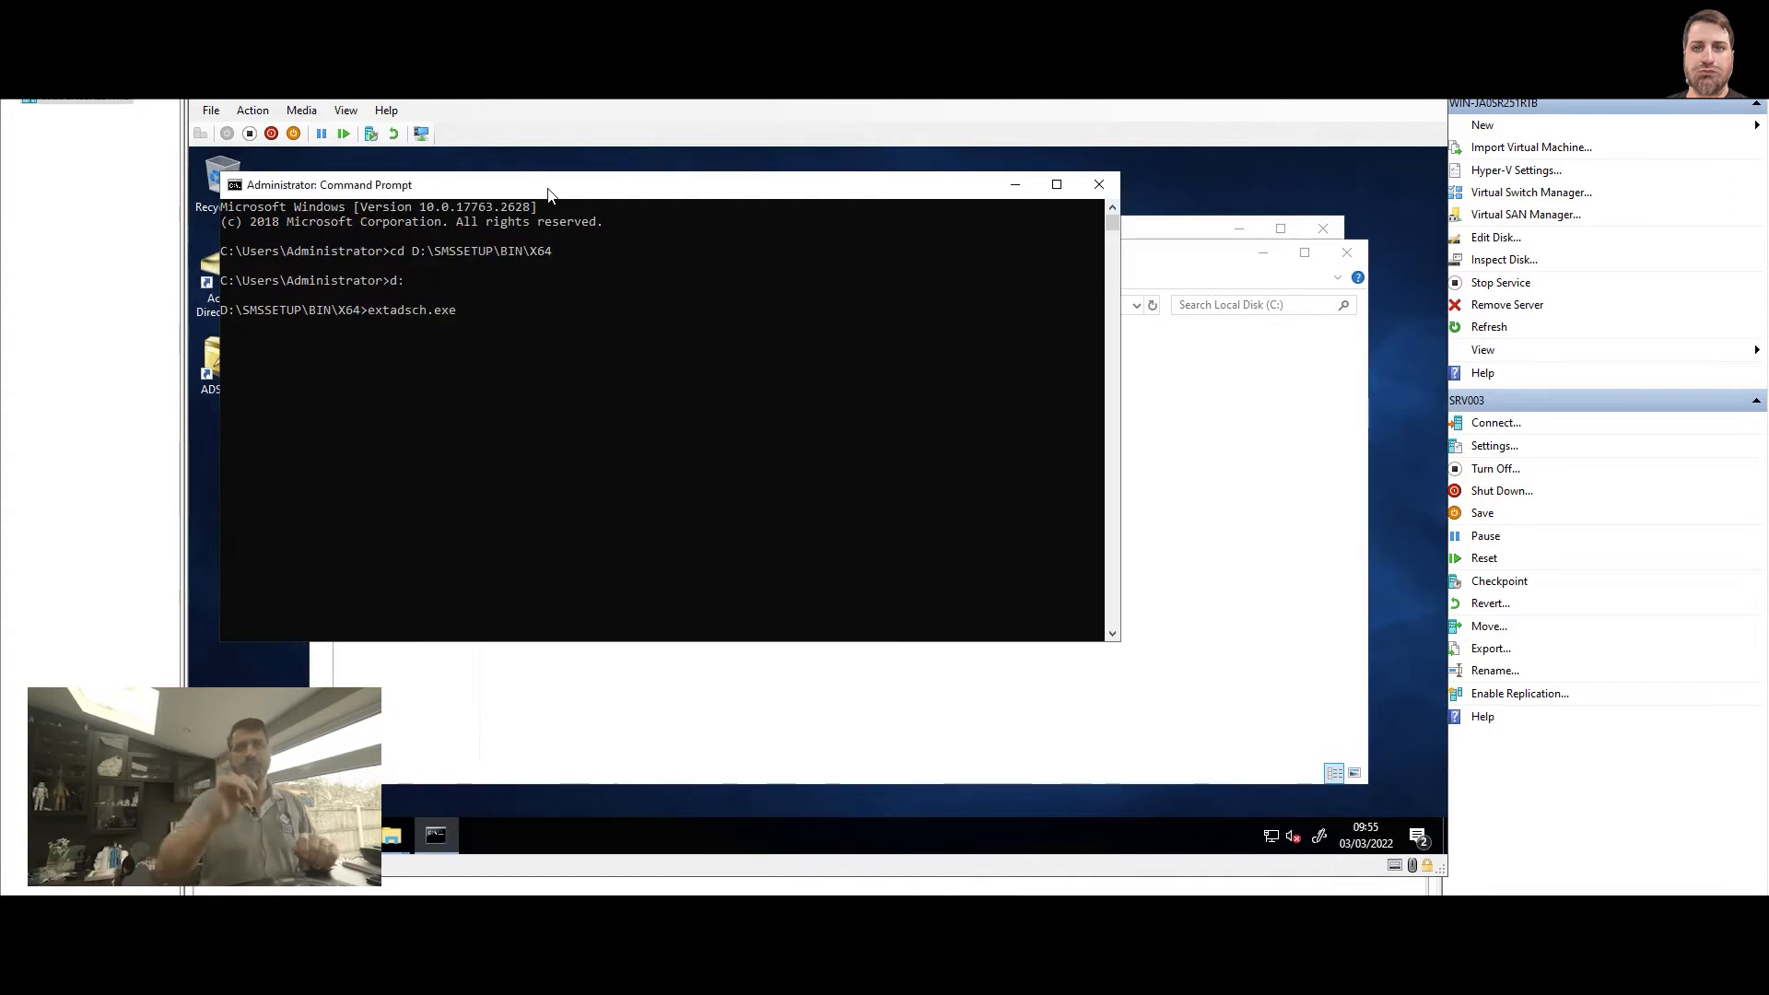
pyautogui.press('Return')
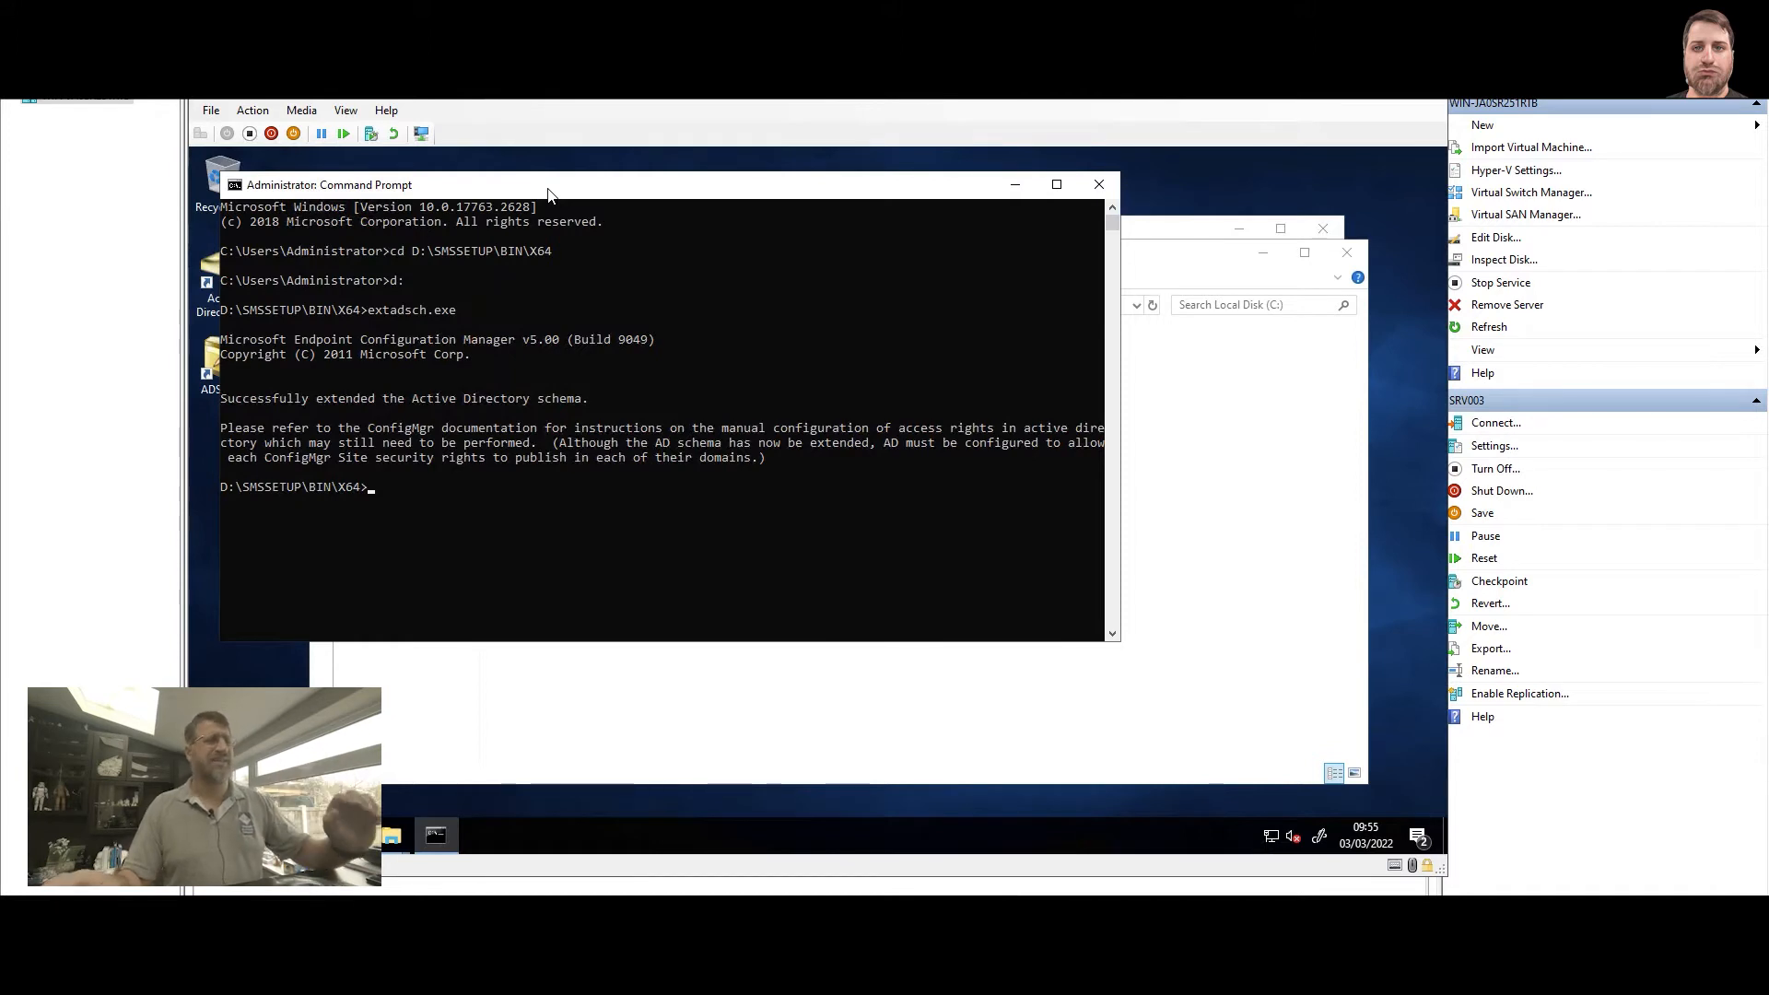
# Step: Open the ExtADSch text log from Local Disk (C:) and maximize its window for reading
pyautogui.click(1170, 268)
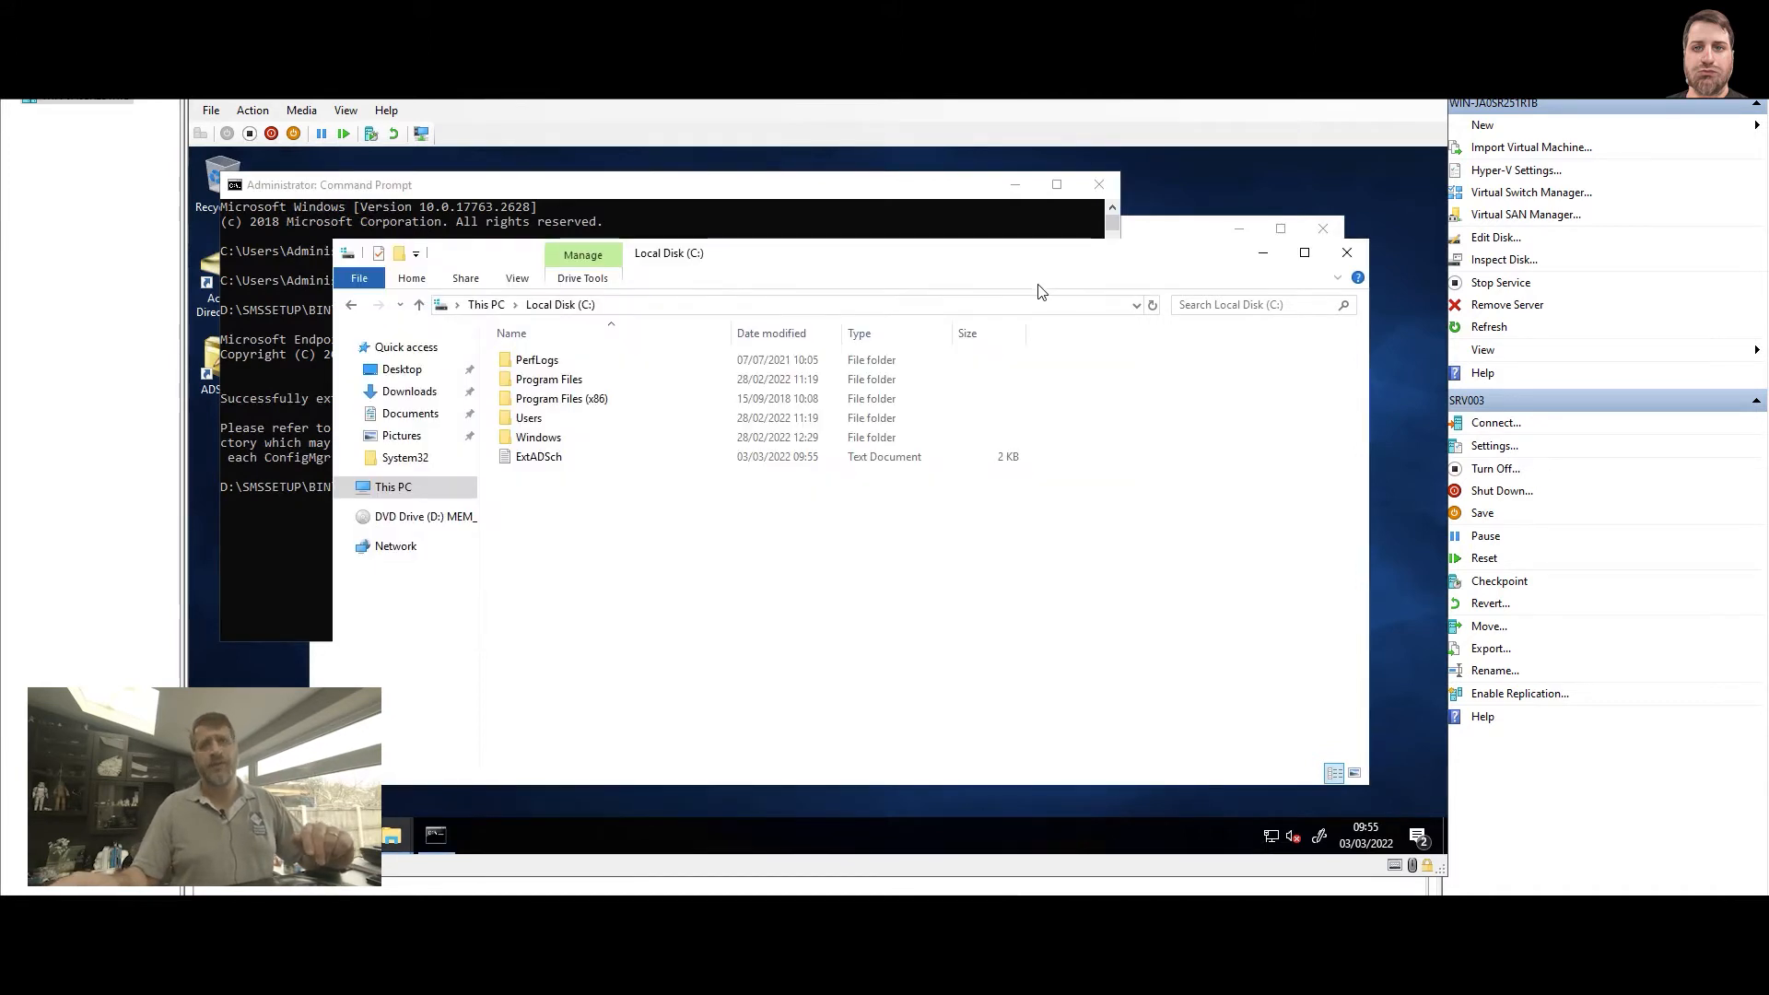
pyautogui.doubleClick(553, 457)
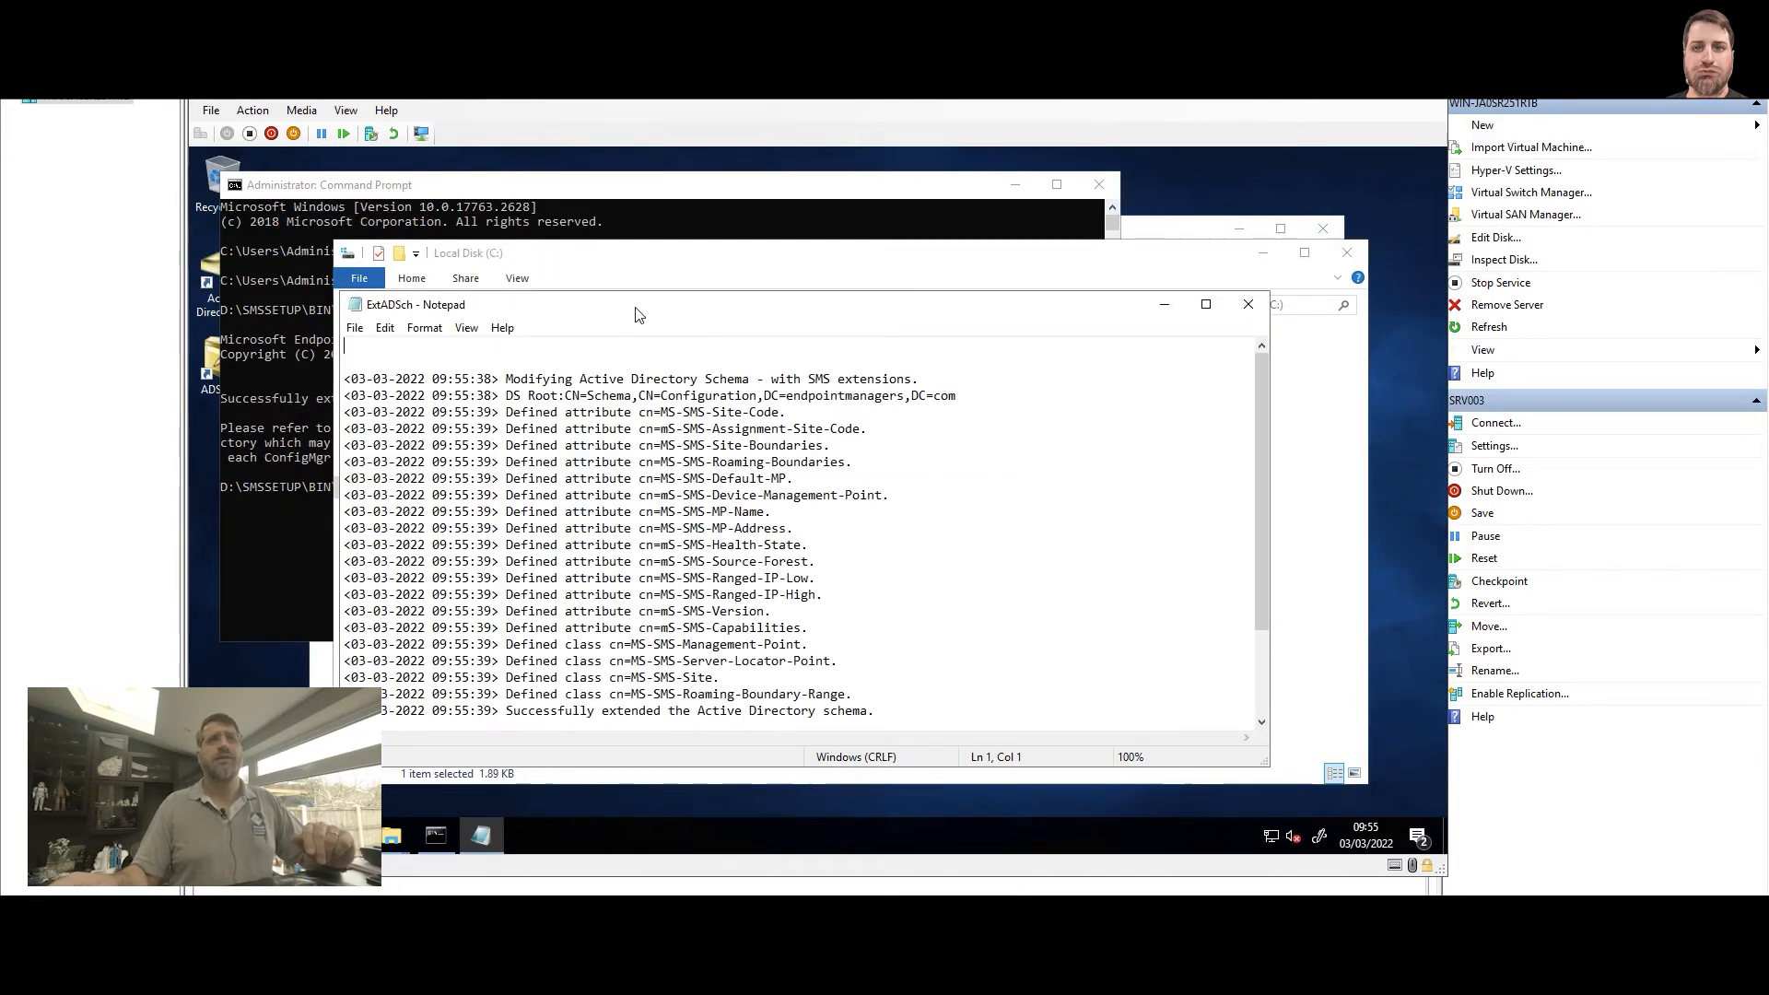
pyautogui.doubleClick(634, 309)
pyautogui.click(543, 229)
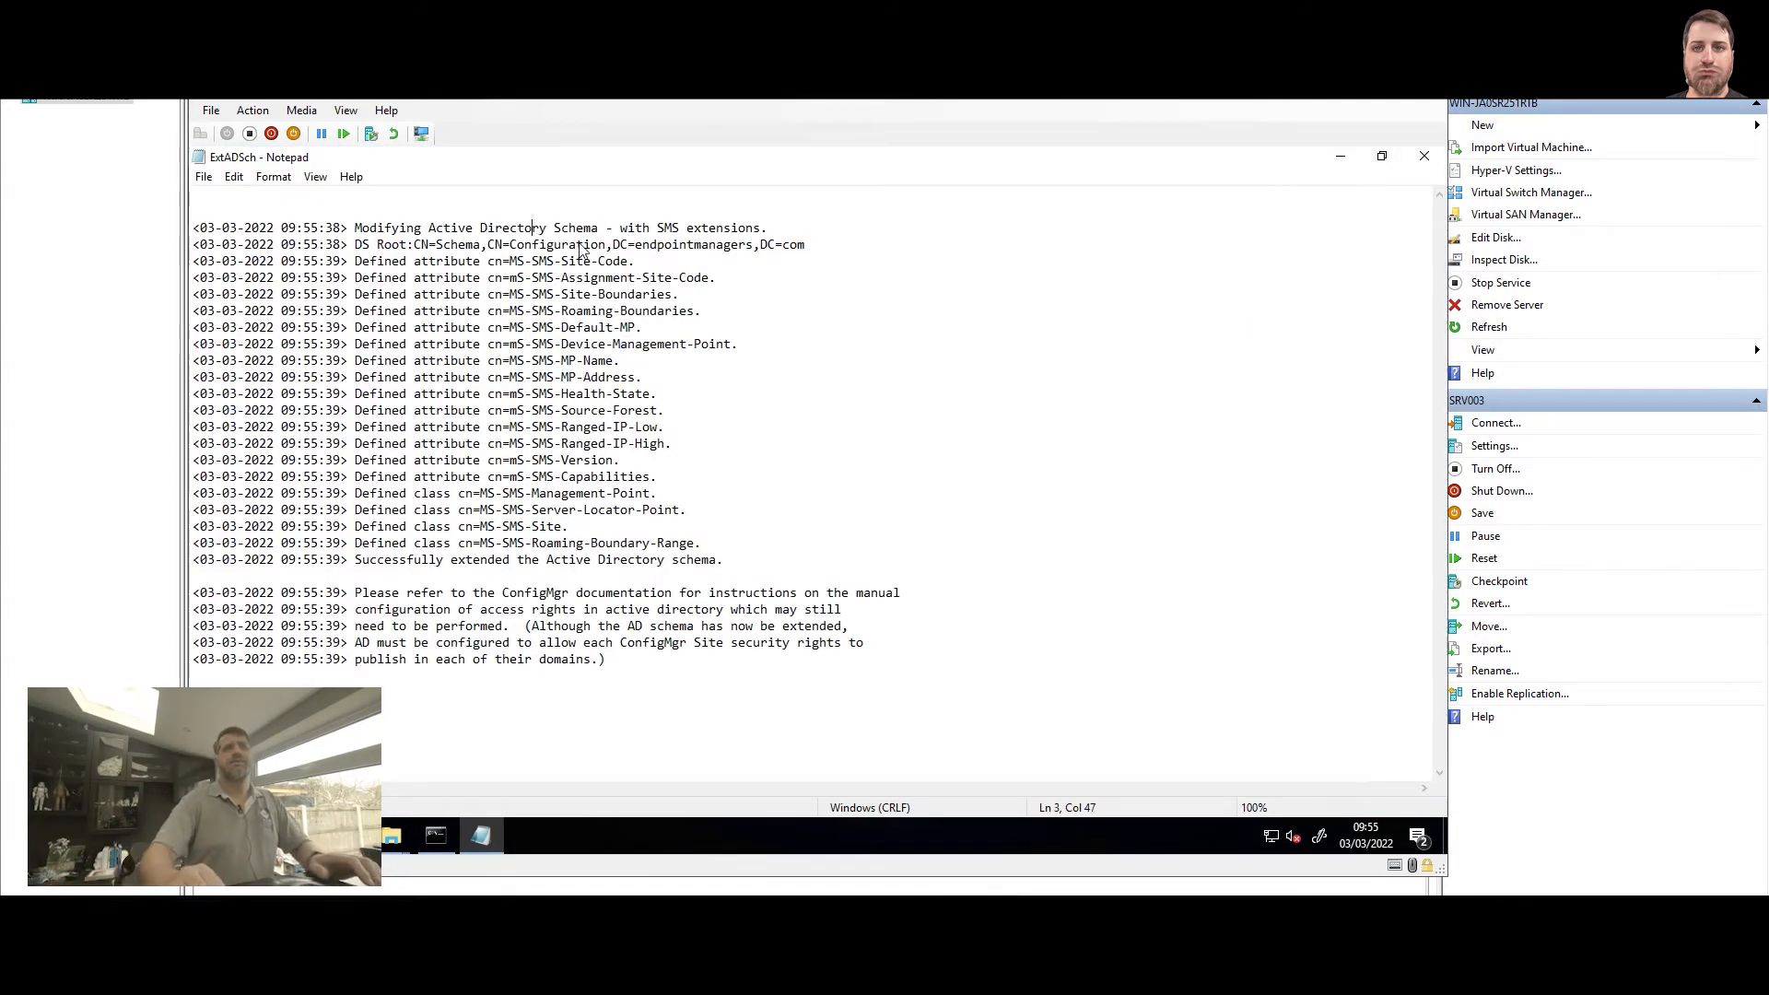
# Step: Highlight the log's defined attribute and class lines from MS-SMS-Site-Code through MS-SMS-Roaming-Boundary-Range
pyautogui.press('Home')
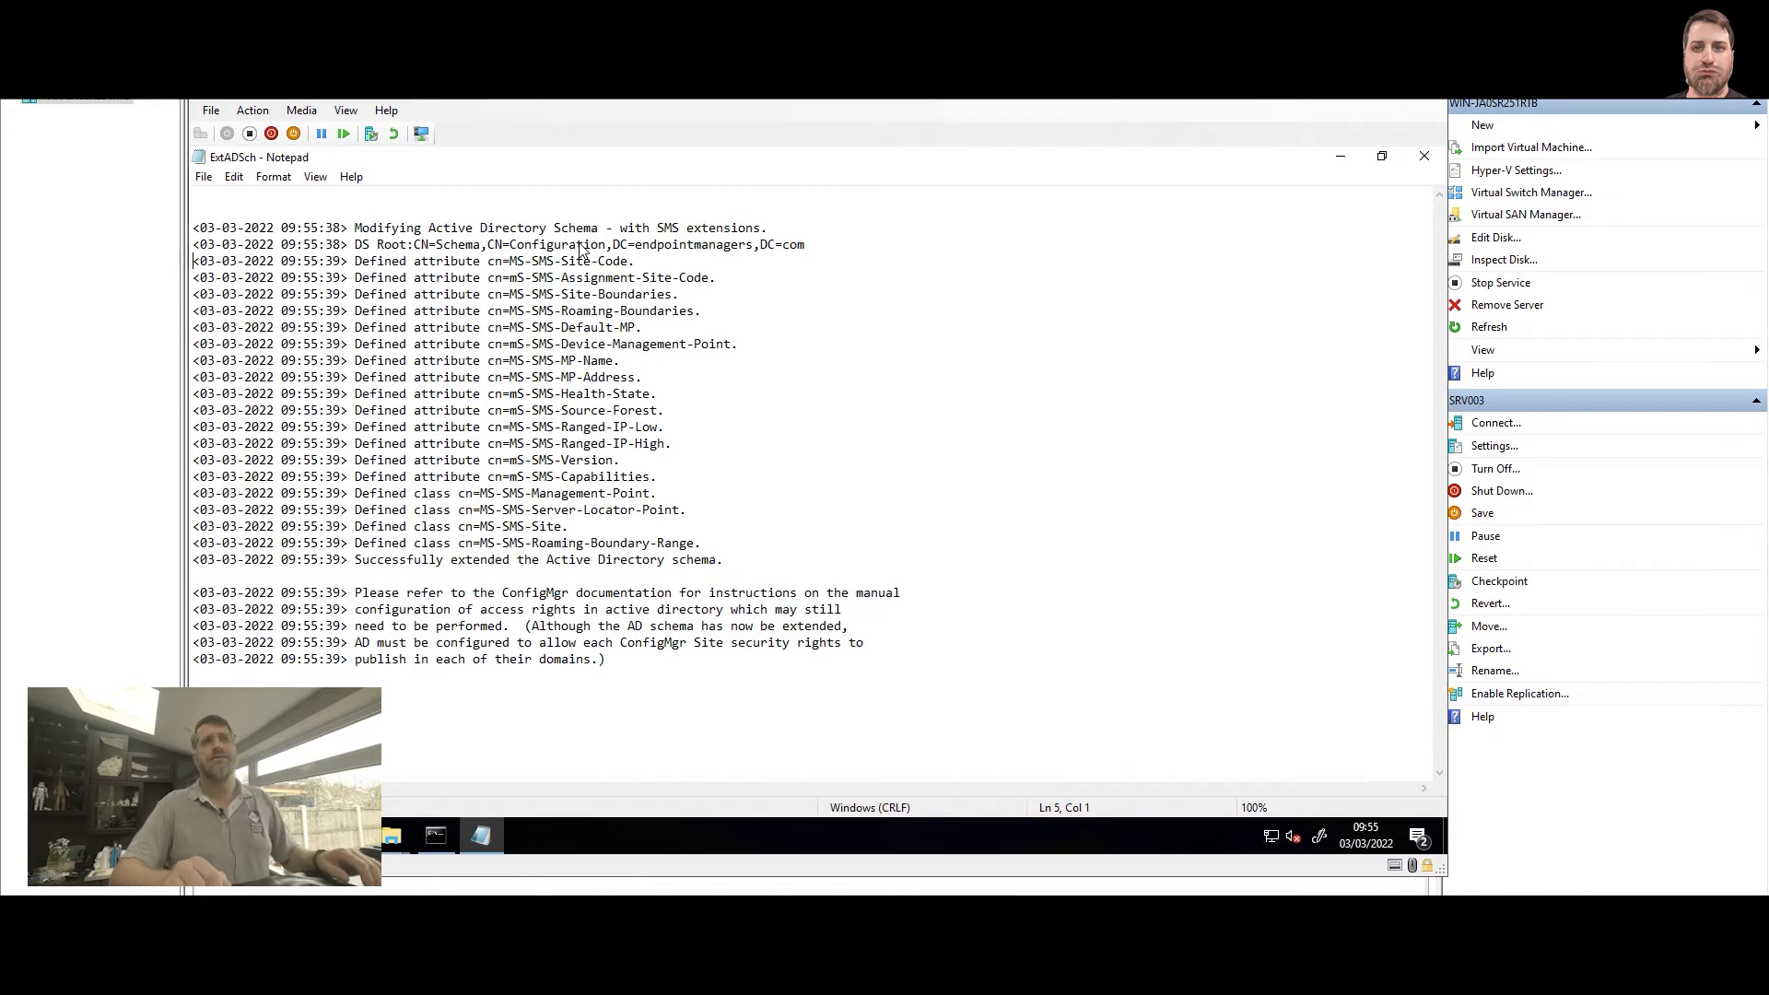
pyautogui.hotkey('shift', 'Down')
pyautogui.hotkey('shift', 'Down')
pyautogui.hotkey('shift', 'Down')
pyautogui.hotkey('shift', 'Down')
pyautogui.hotkey('shift', 'Down')
pyautogui.hotkey('shift', 'Down')
pyautogui.hotkey('shift', 'Down')
pyautogui.hotkey('shift', 'Down')
pyautogui.hotkey('shift', 'Down')
pyautogui.hotkey('shift', 'Down')
pyautogui.hotkey('shift', 'Down')
pyautogui.hotkey('shift', 'Down')
pyautogui.hotkey('shift', 'Down')
pyautogui.hotkey('shift', 'Down')
pyautogui.hotkey('shift', 'Down')
pyautogui.hotkey('shift', 'Down')
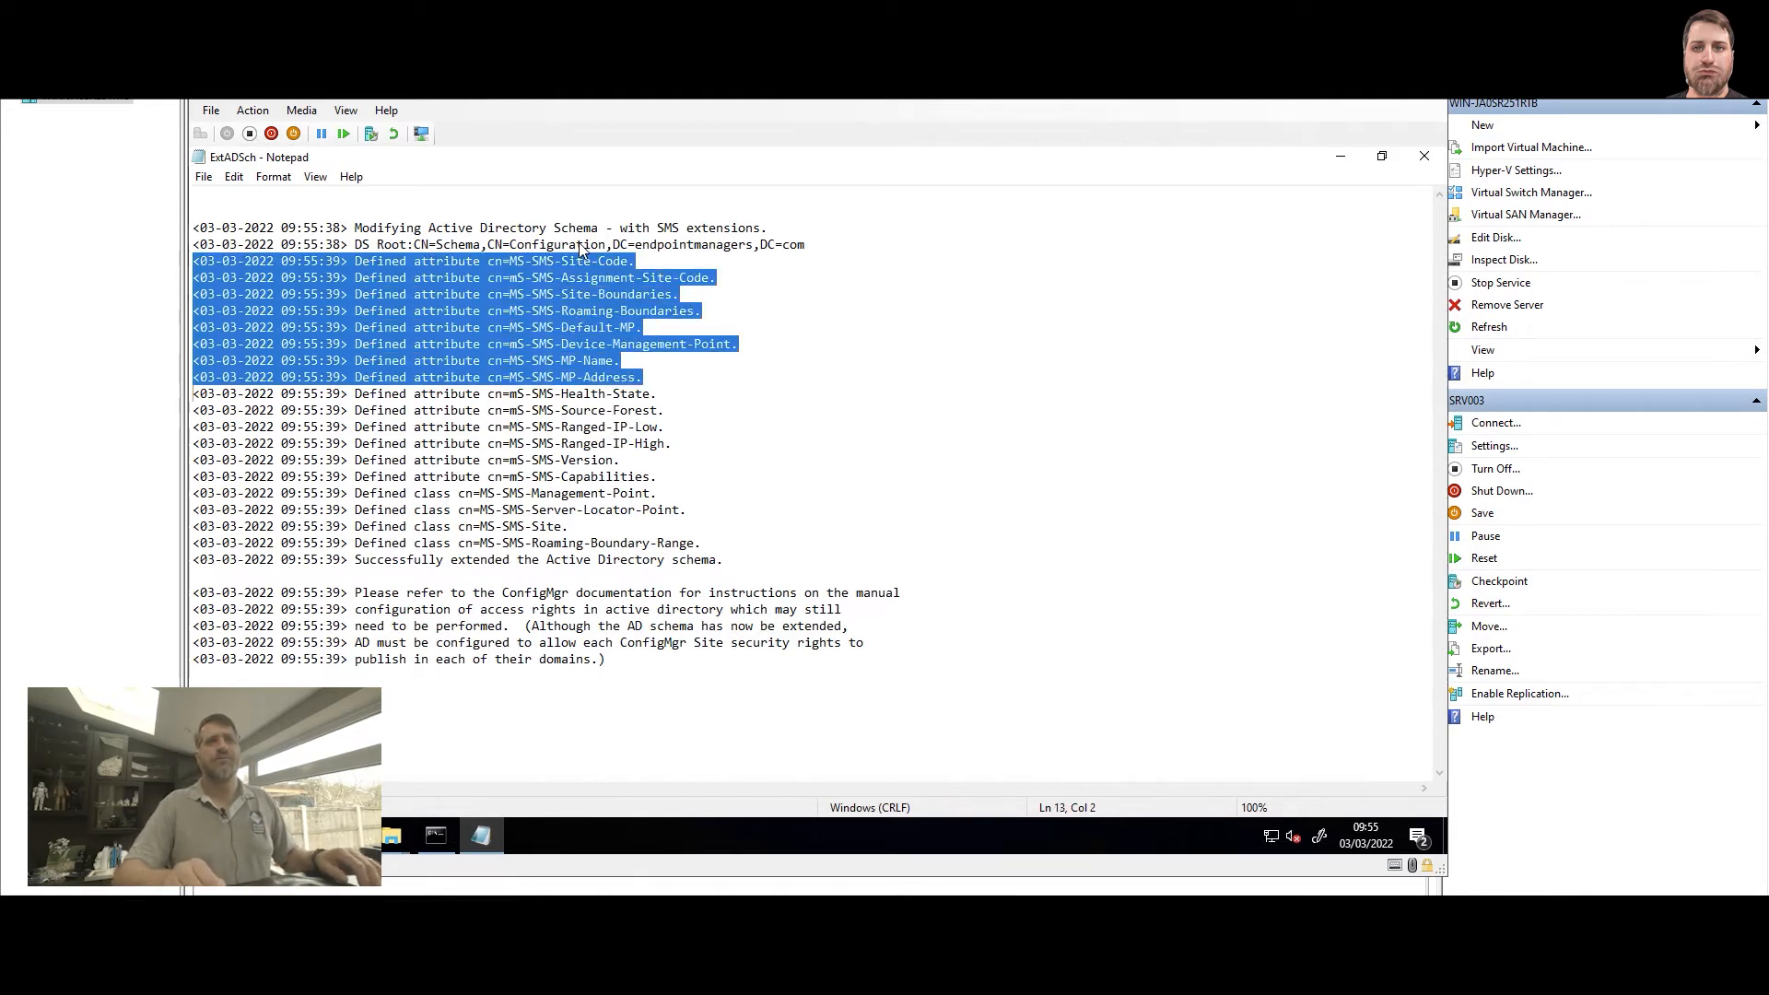
pyautogui.hotkey('shift', 'Down')
pyautogui.hotkey('shift', 'Down')
pyautogui.hotkey('shift', 'Down')
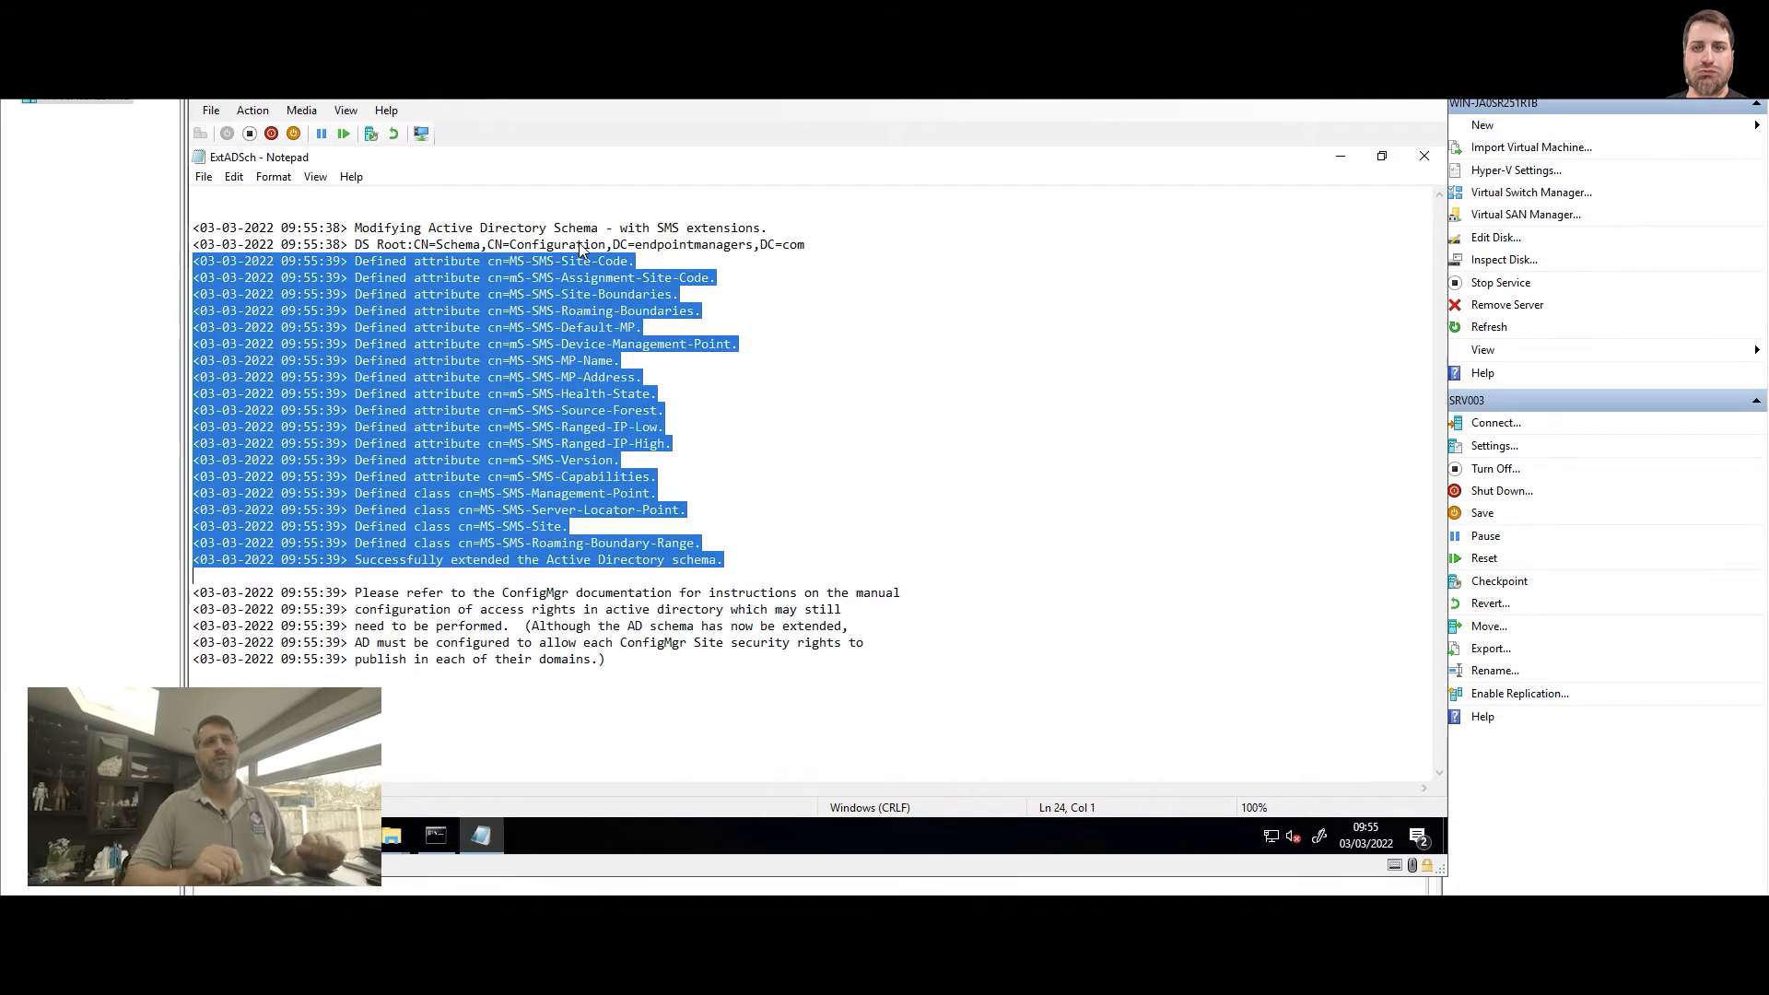
pyautogui.hotkey('shift', 'Up')
pyautogui.hotkey('shift', 'Right')
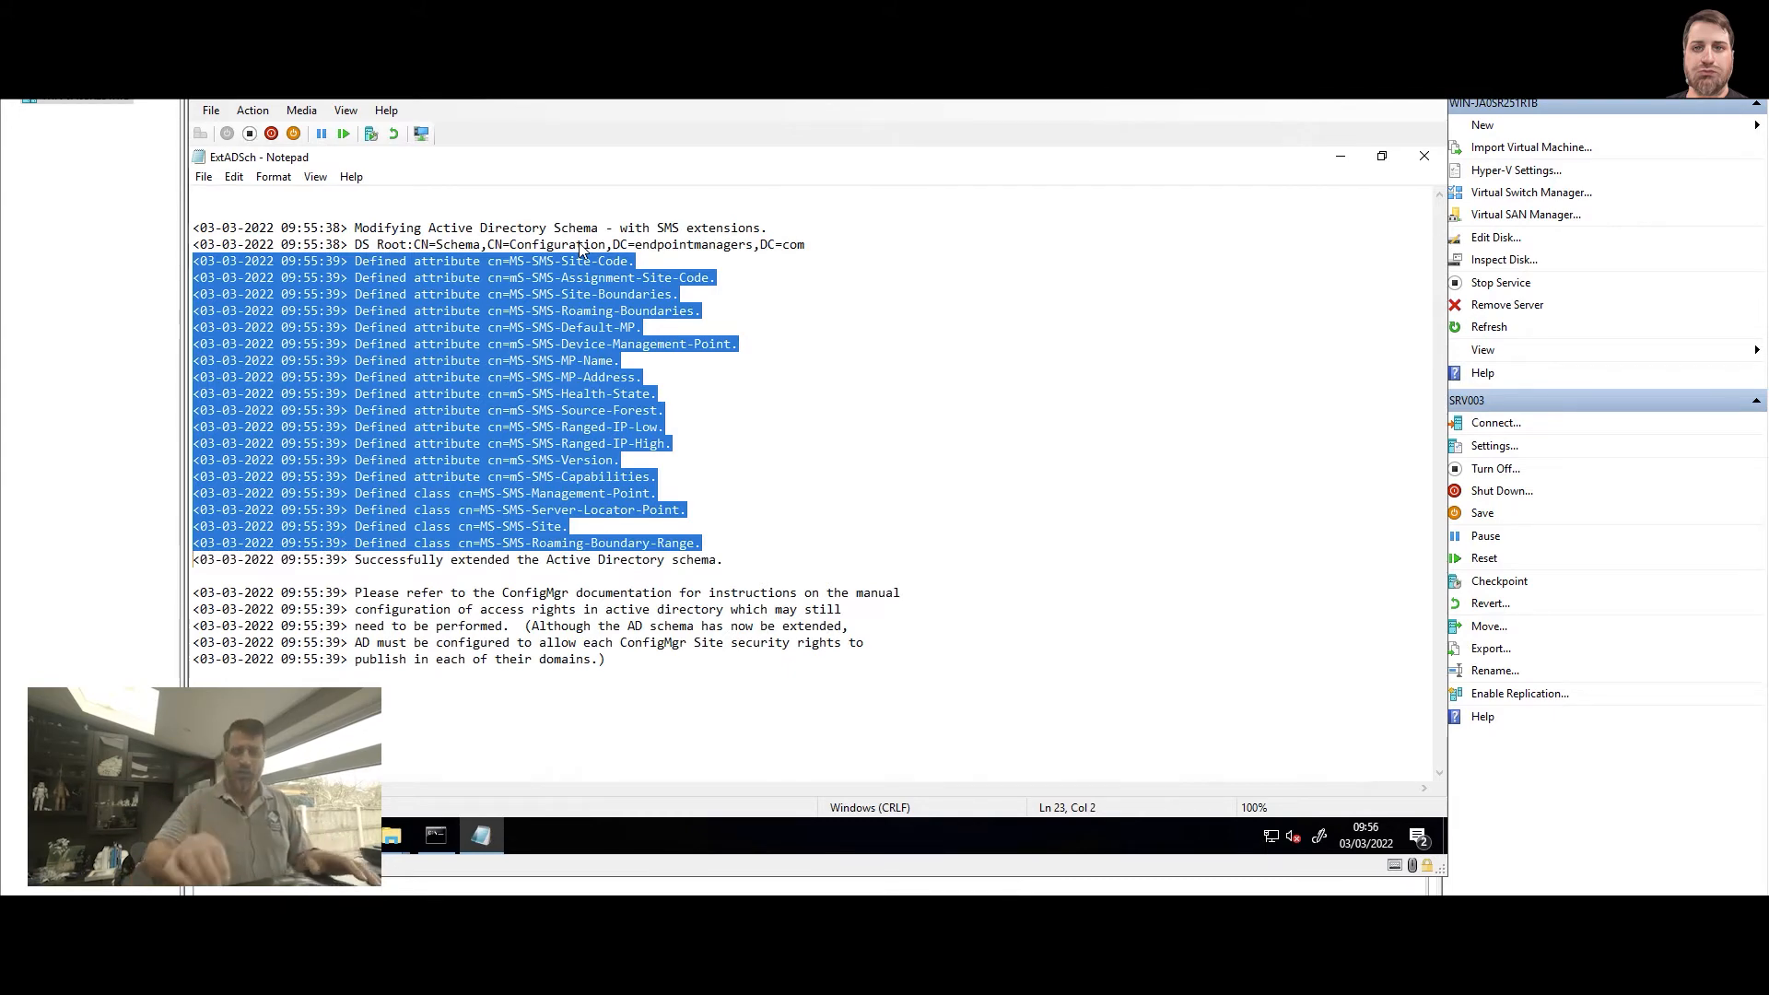
# Step: Highlight the log's schema extension result line just below the class entries and close the log
pyautogui.press('End')
pyautogui.hotkey('shift', 'Home')
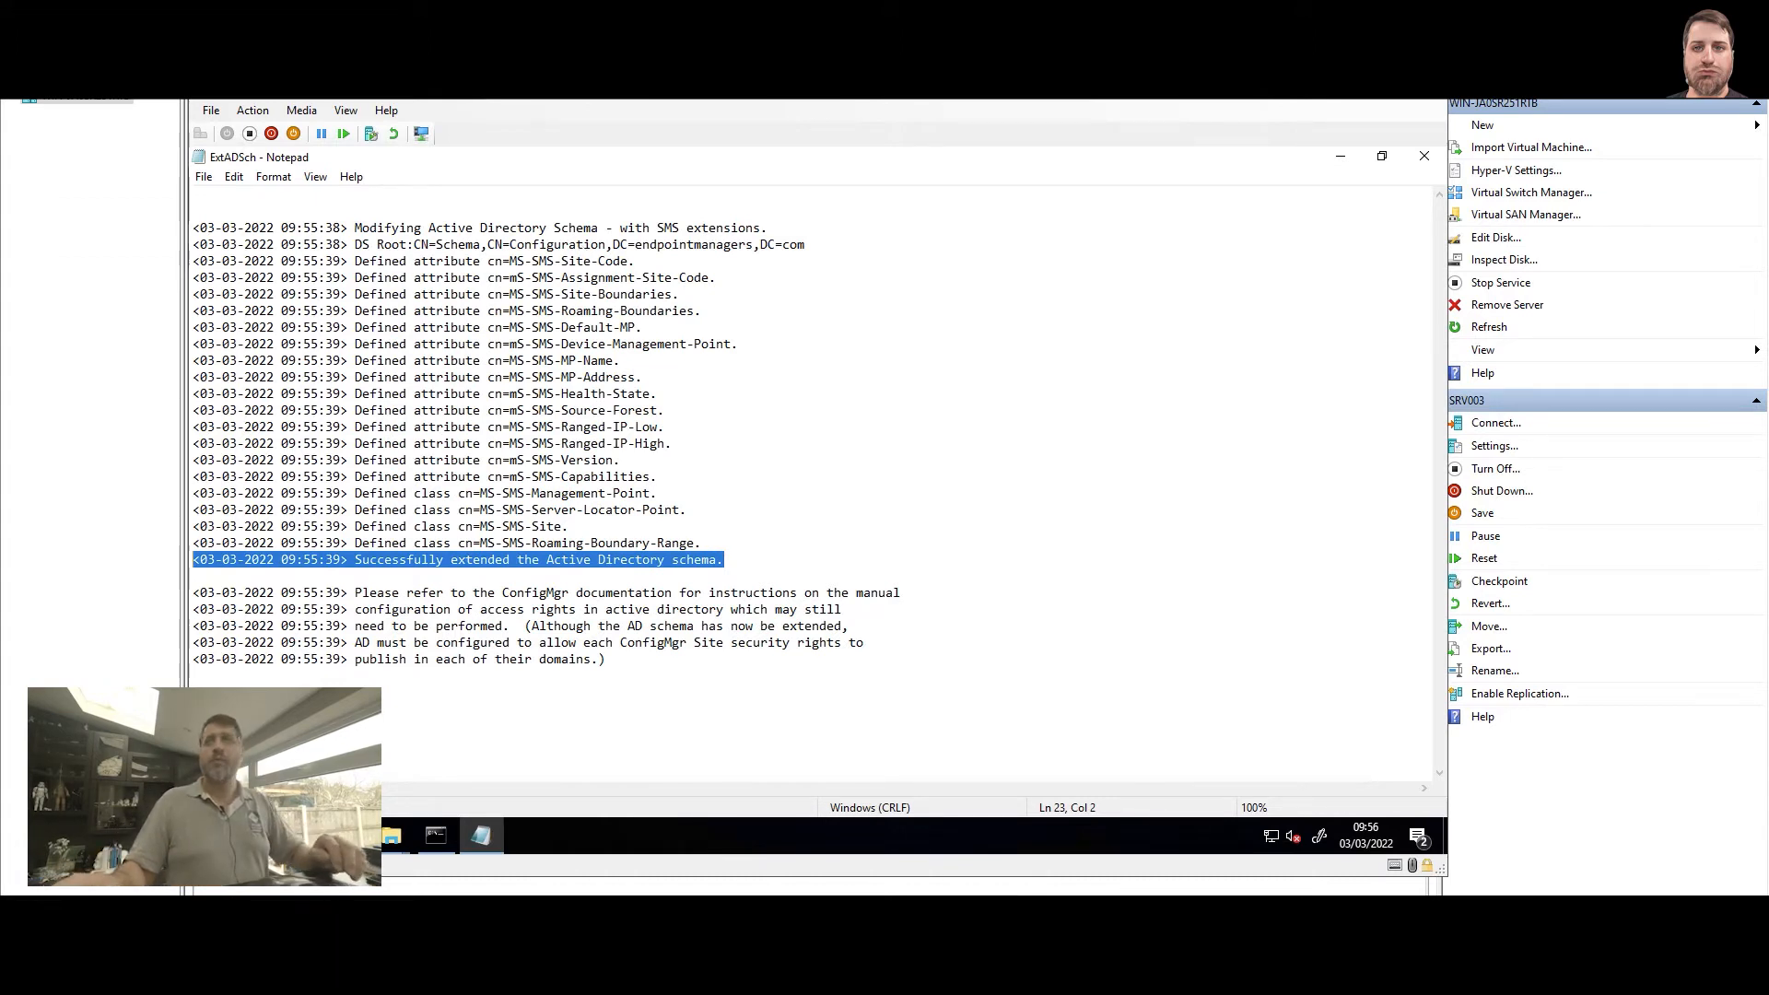
pyautogui.click(1424, 157)
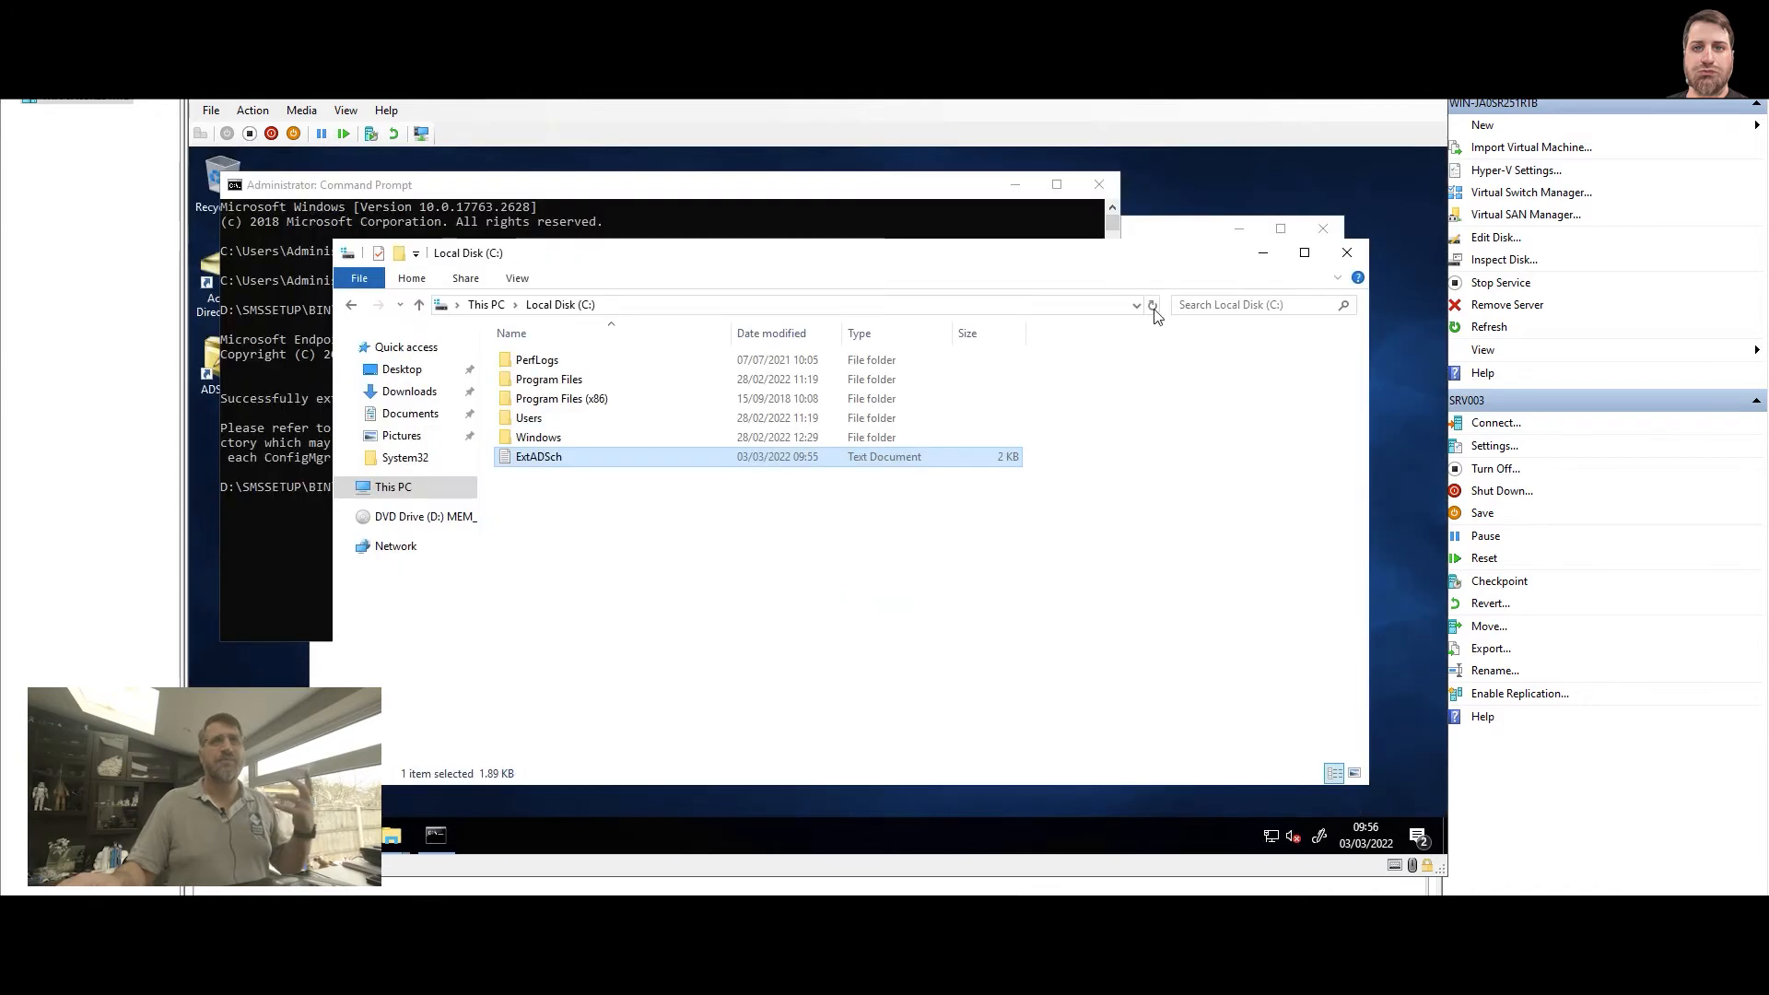
# Step: Run extadsch.exe a second time in the Command Prompt and reopen the ExtADSch log from Local Disk (C:)
pyautogui.click(645, 189)
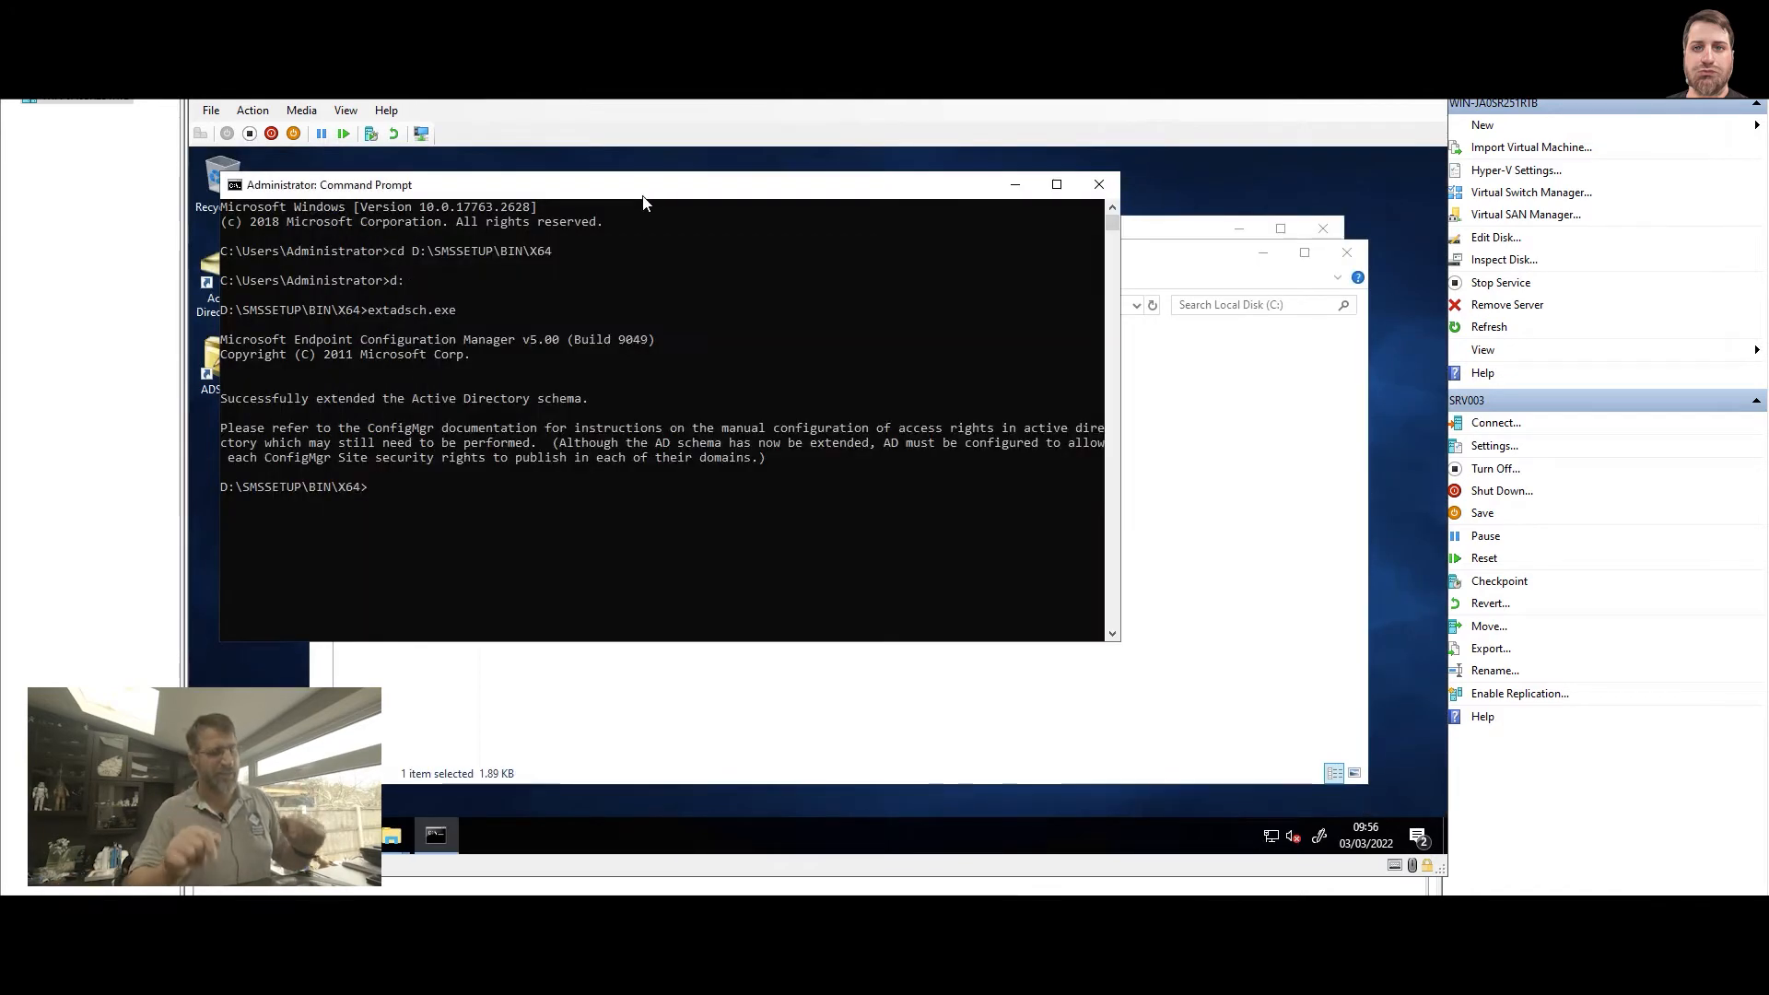
pyautogui.press('Up')
pyautogui.press('Return')
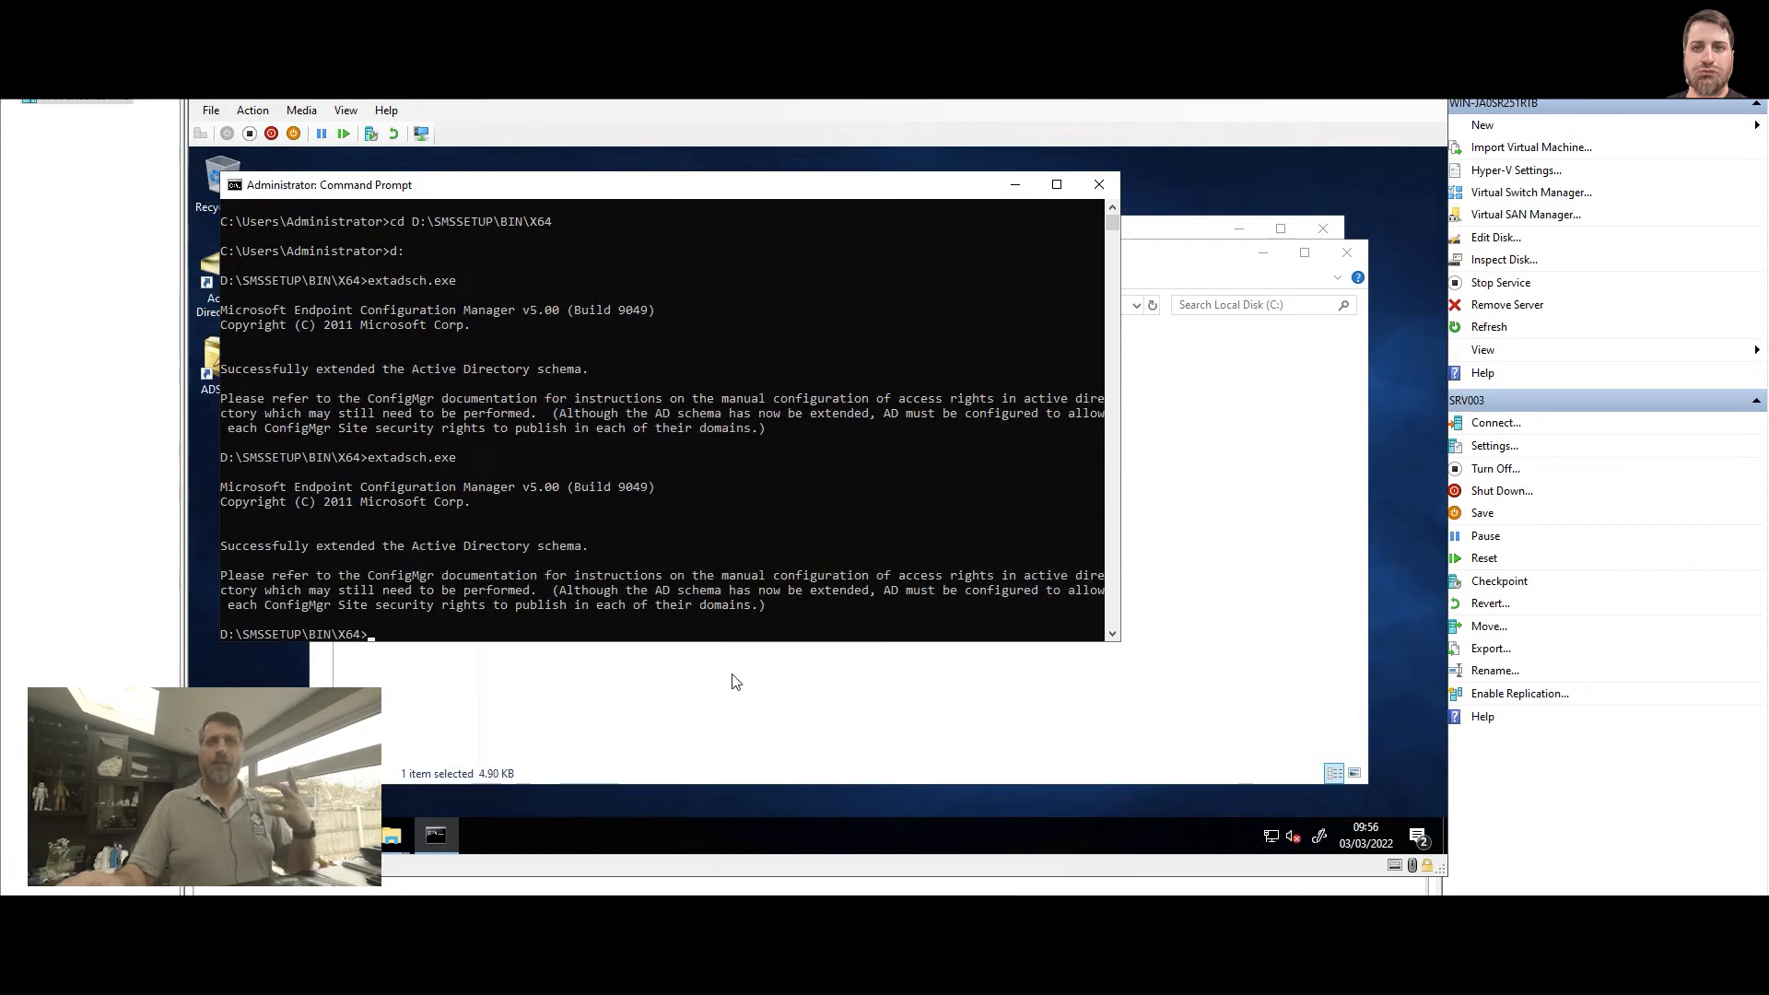
pyautogui.click(748, 737)
pyautogui.doubleClick(604, 456)
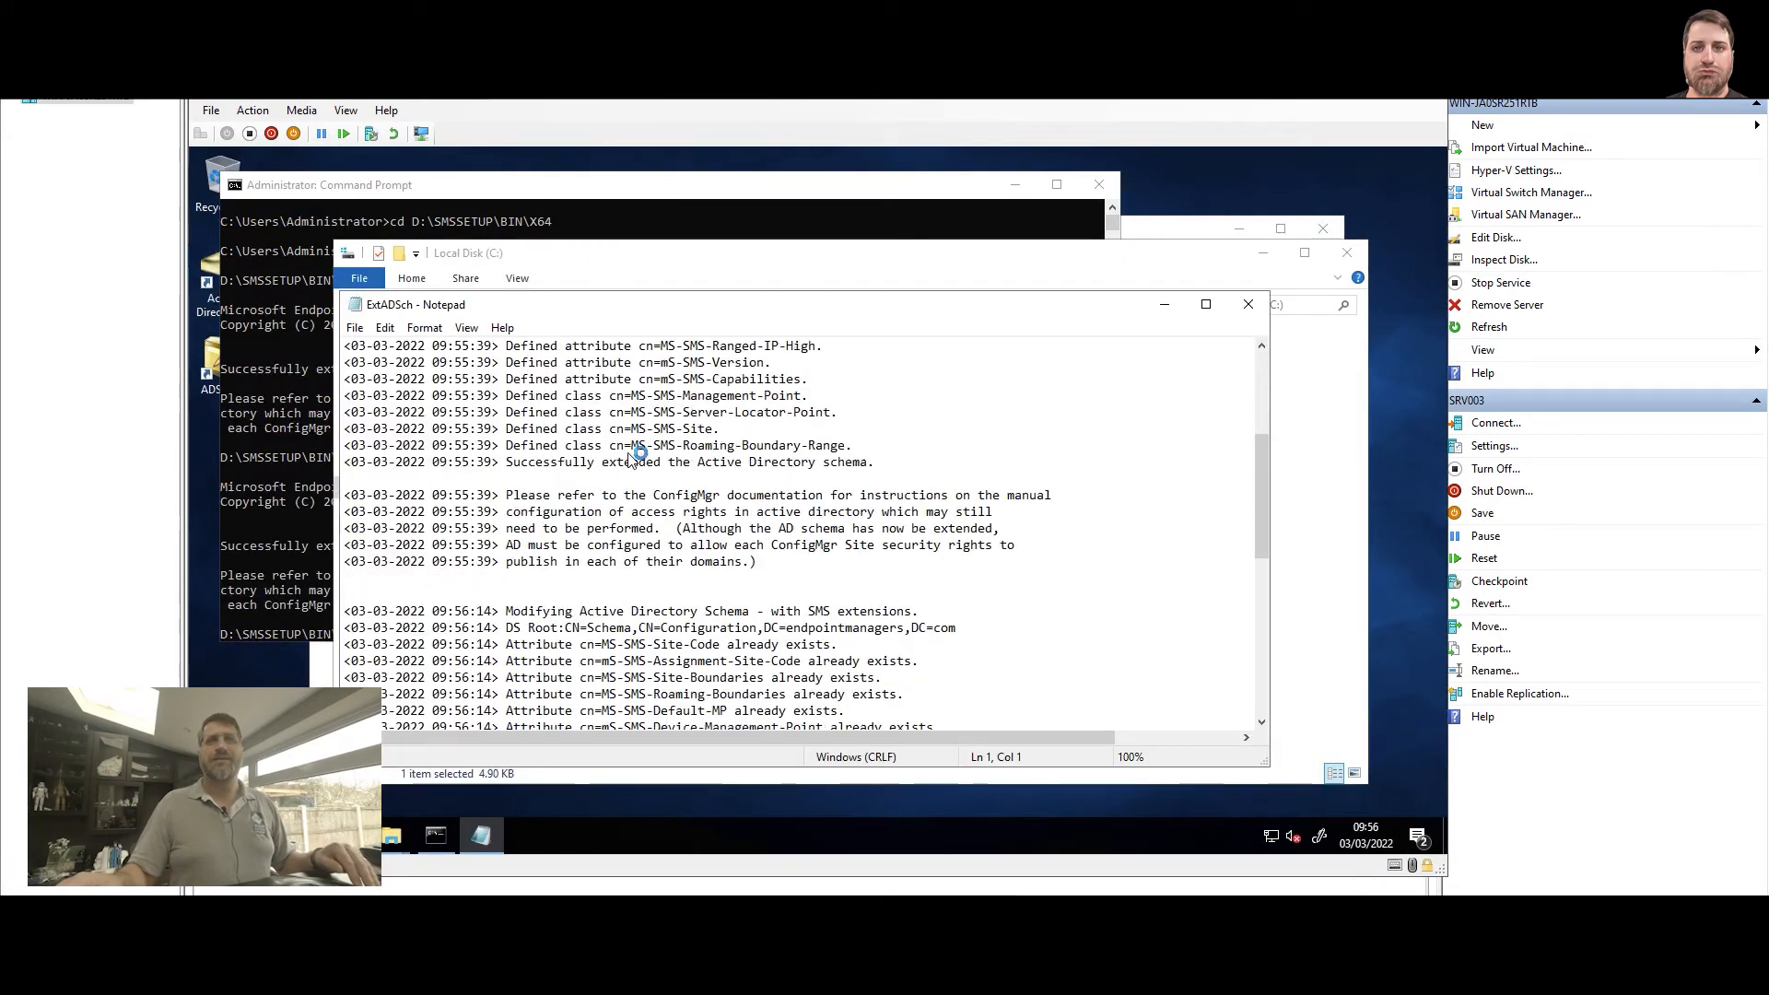
# Step: Maximize the ExtADSch log, highlight the second run's entries from MS-SMS-Site-Code through MS-SMS-Roaming-Boundary-Range, and close the log
pyautogui.doubleClick(725, 305)
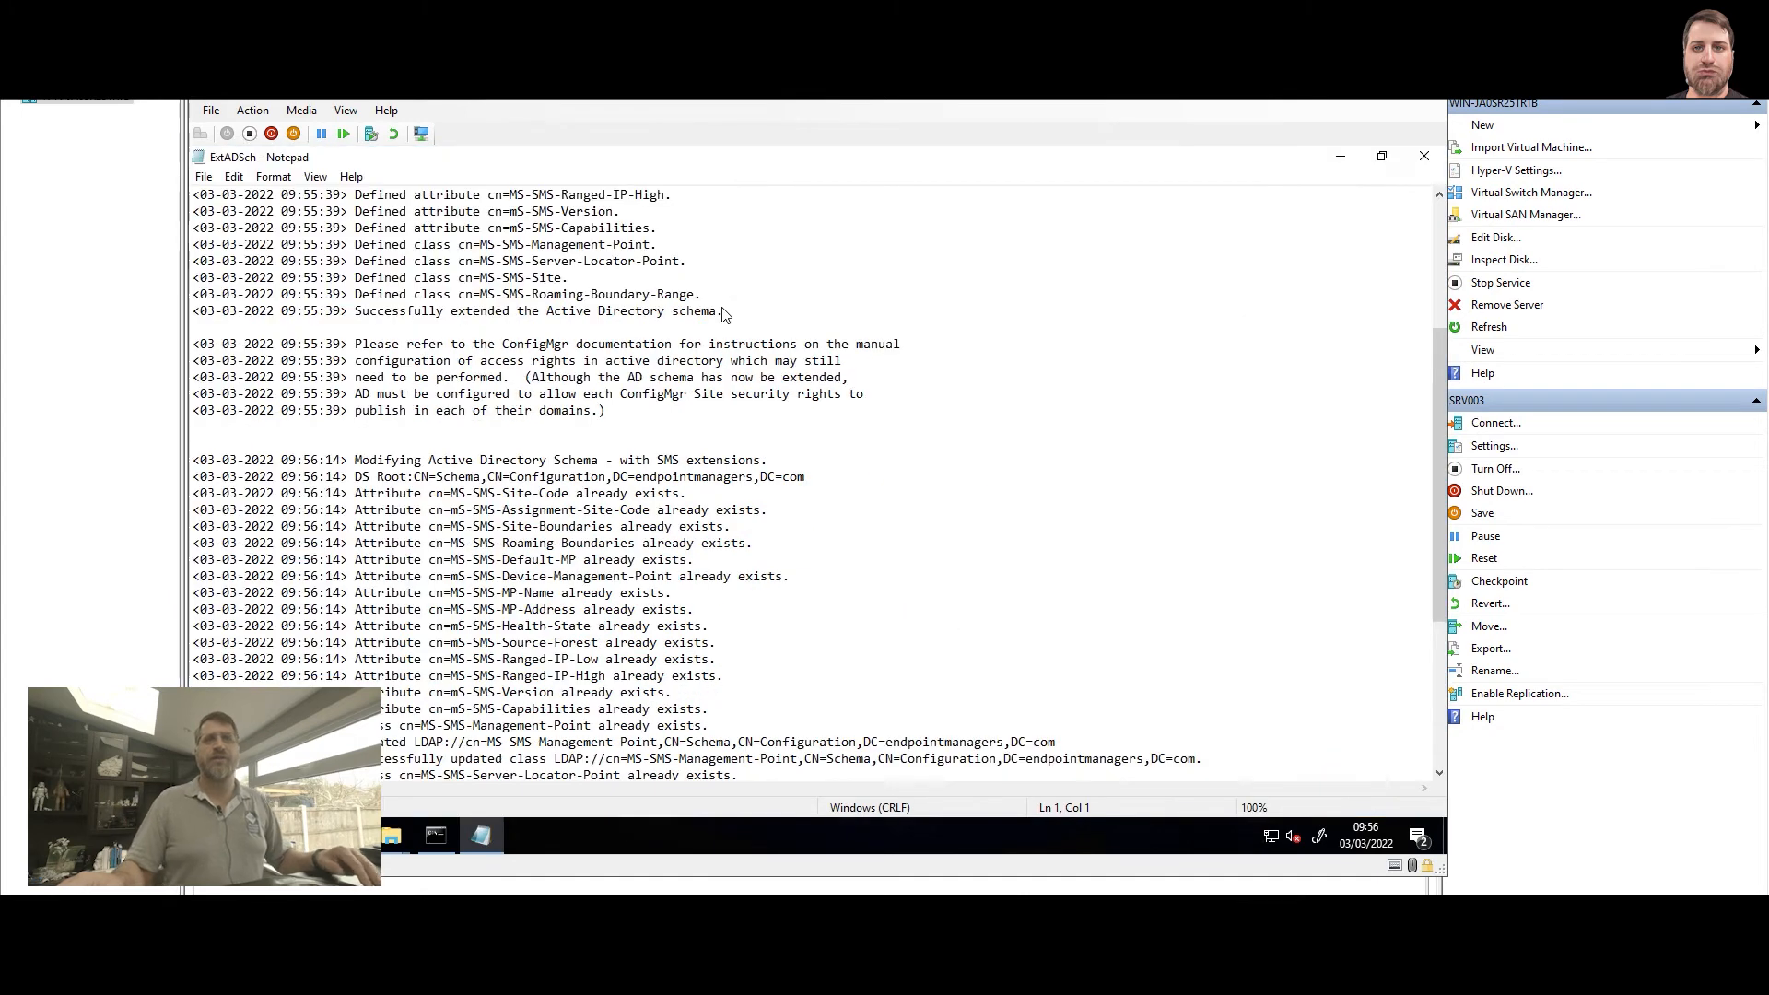
pyautogui.click(525, 477)
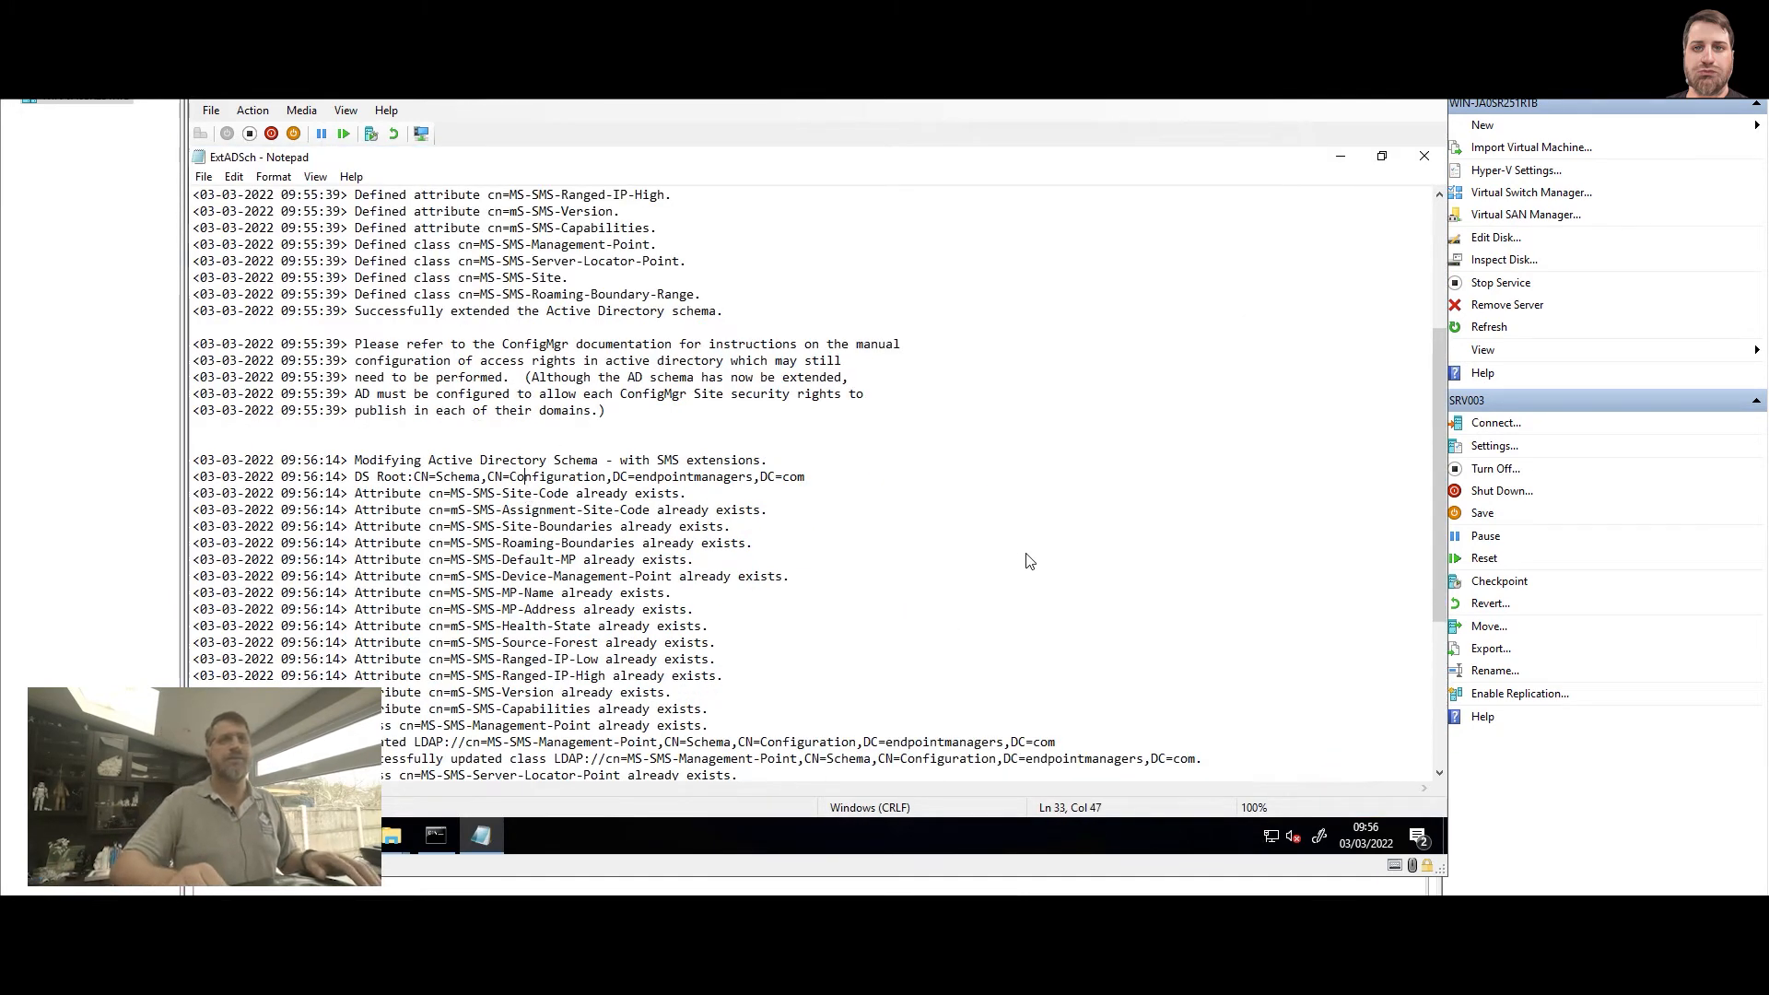
pyautogui.press('Home')
pyautogui.hotkey('shift', 'Down')
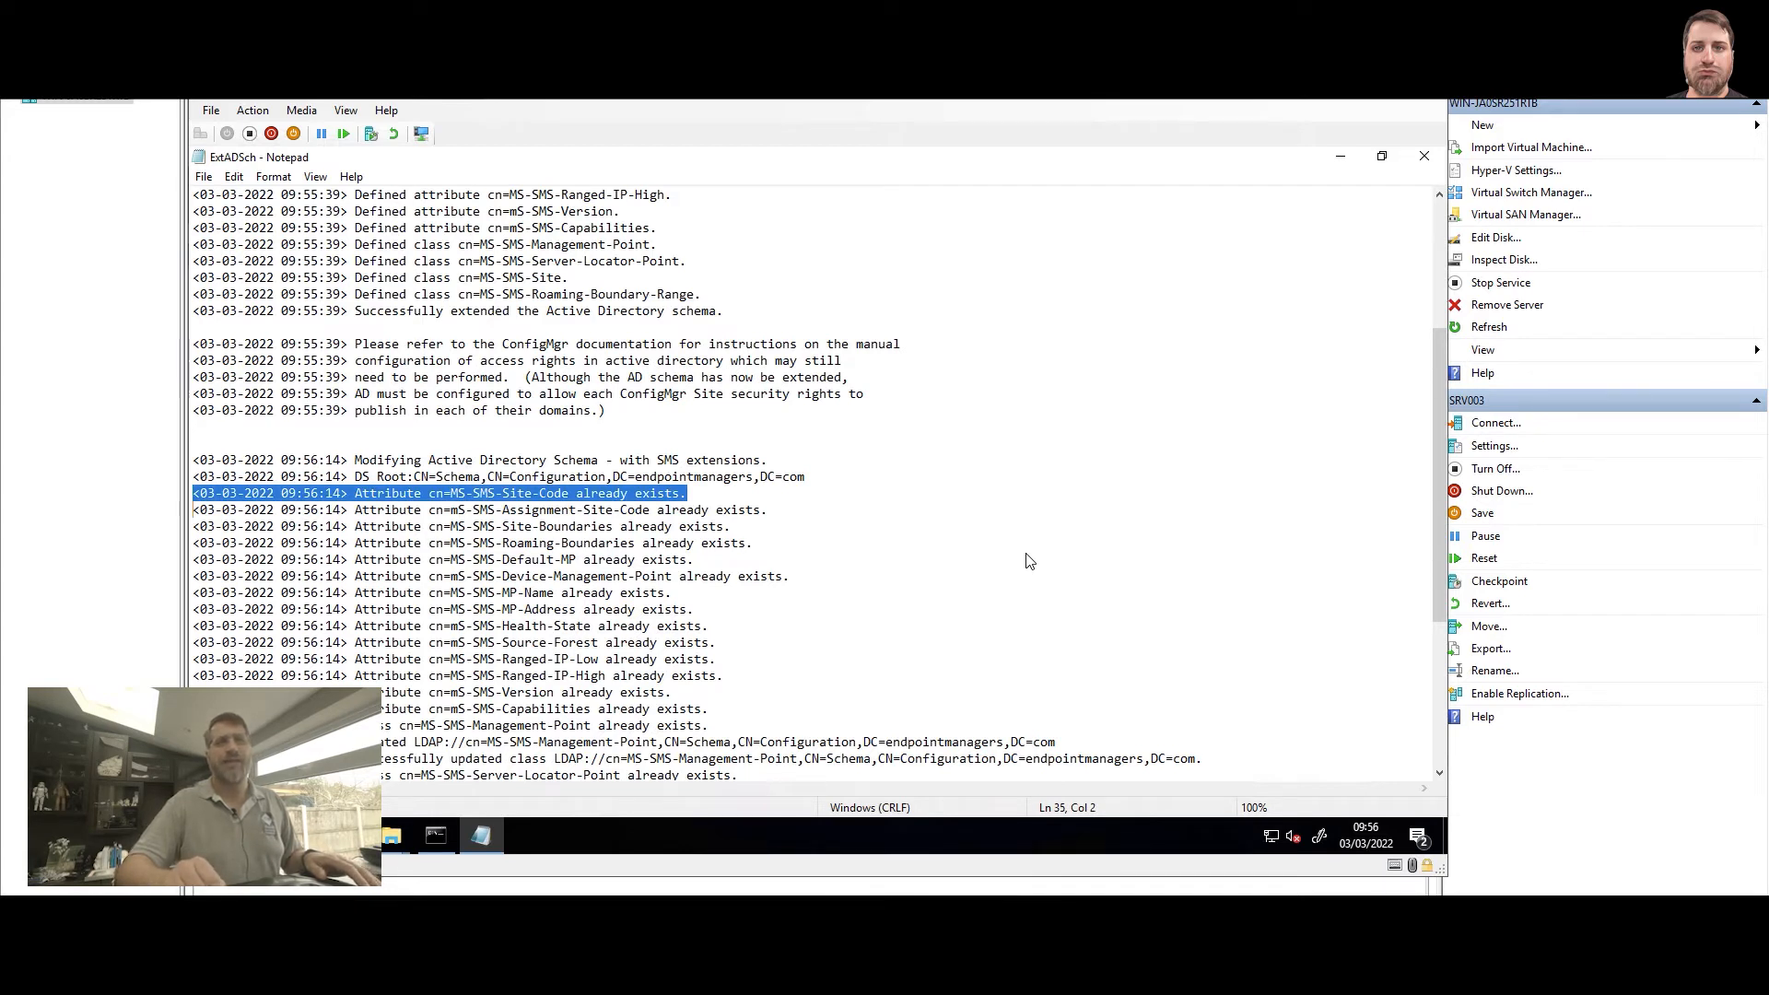
pyautogui.hotkey('shift', 'Down')
pyautogui.hotkey('shift', 'Down')
pyautogui.hotkey('shift', 'Down')
pyautogui.hotkey('shift', 'Down')
pyautogui.hotkey('shift', 'Down')
pyautogui.hotkey('shift', 'Down')
pyautogui.hotkey('shift', 'Down')
pyautogui.hotkey('shift', 'Down')
pyautogui.hotkey('shift', 'Down')
pyautogui.hotkey('shift', 'Down')
pyautogui.hotkey('shift', 'Down')
pyautogui.hotkey('shift', 'Down')
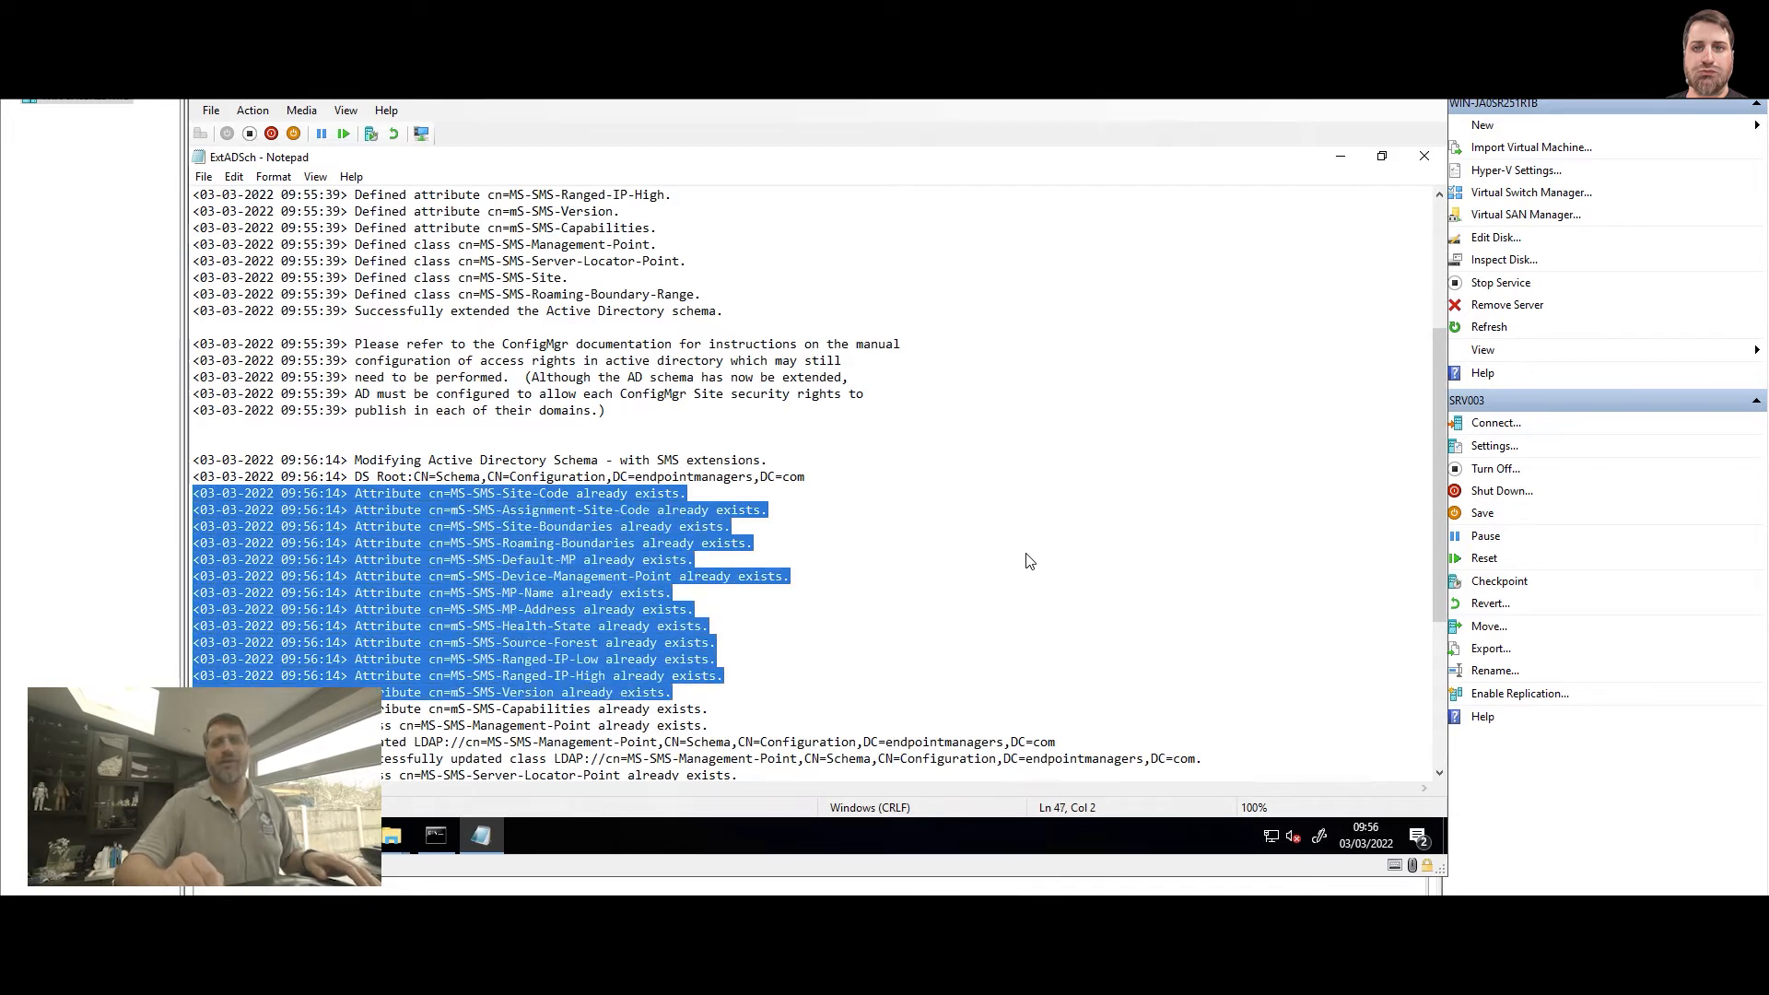
pyautogui.hotkey('shift', 'Down')
pyautogui.hotkey('shift', 'Down')
pyautogui.hotkey('shift', 'Down')
pyautogui.hotkey('shift', 'Down')
pyautogui.hotkey('shift', 'Down')
pyautogui.hotkey('shift', 'Down')
pyautogui.hotkey('shift', 'Down')
pyautogui.hotkey('shift', 'Down')
pyautogui.hotkey('shift', 'Down')
pyautogui.hotkey('shift', 'Down')
pyautogui.hotkey('shift', 'Down')
pyautogui.hotkey('shift', 'Down')
pyautogui.hotkey('shift', 'Down')
pyautogui.hotkey('shift', 'Down')
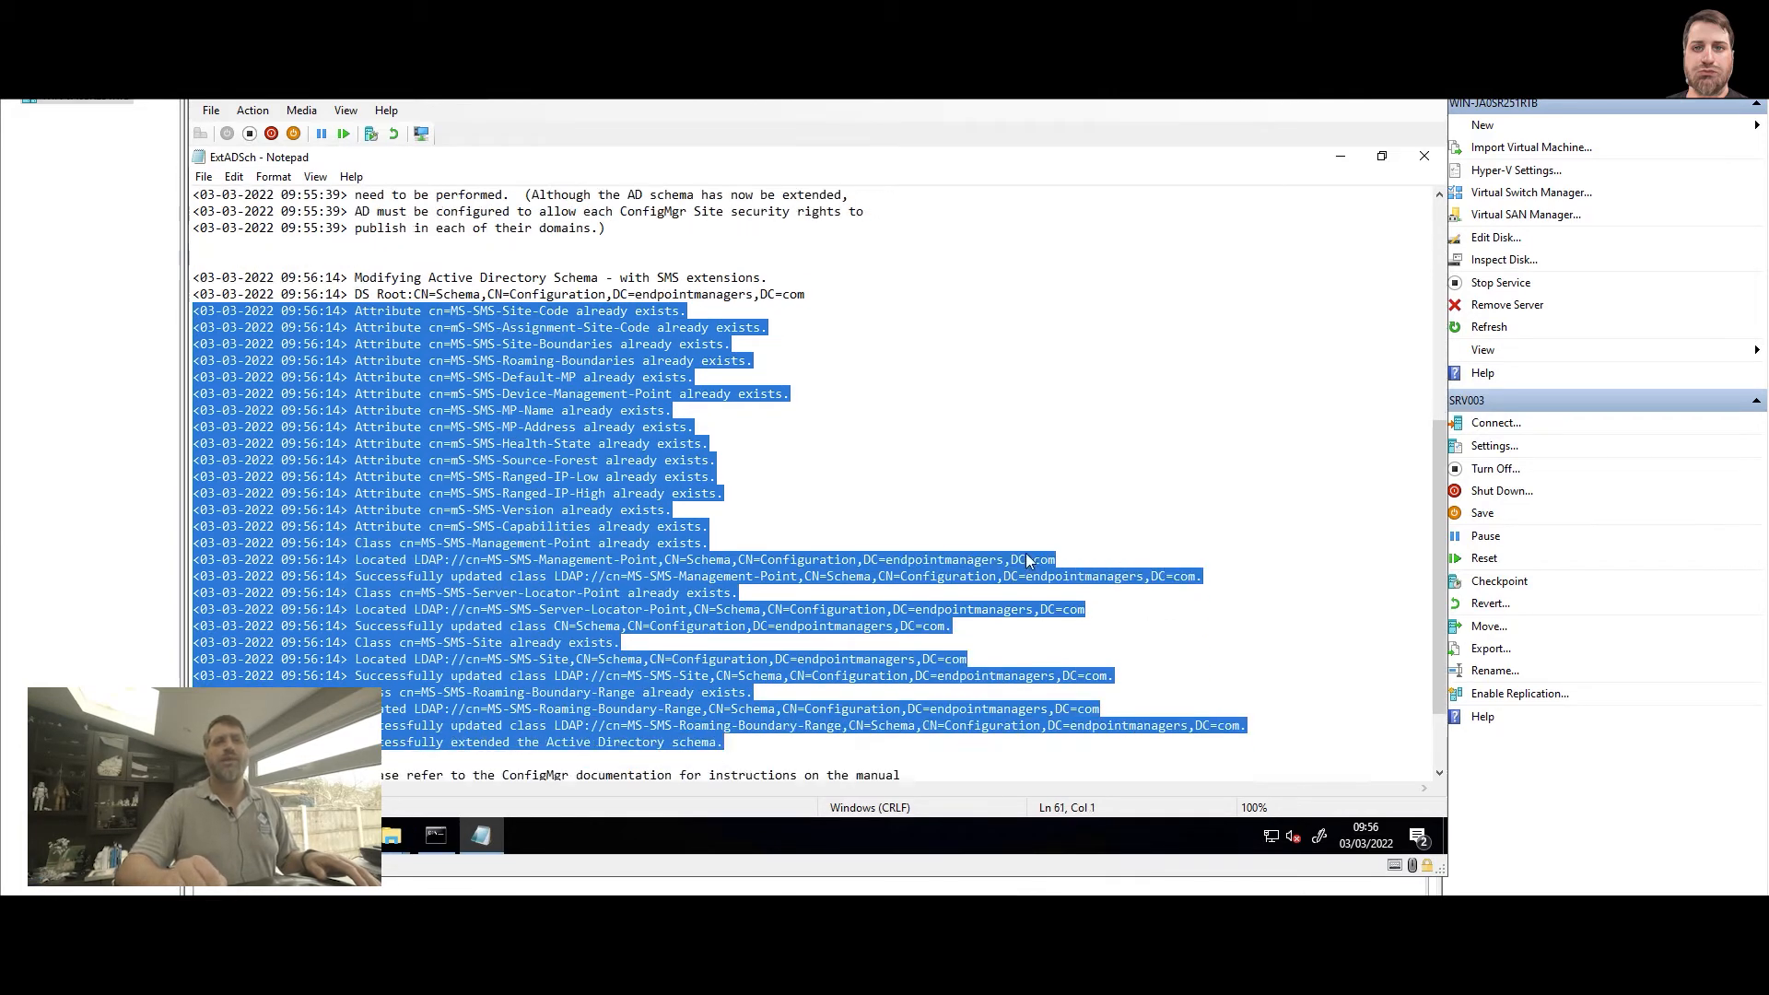
pyautogui.hotkey('shift', 'Down')
pyautogui.hotkey('shift', 'Up')
pyautogui.hotkey('shift', 'Up')
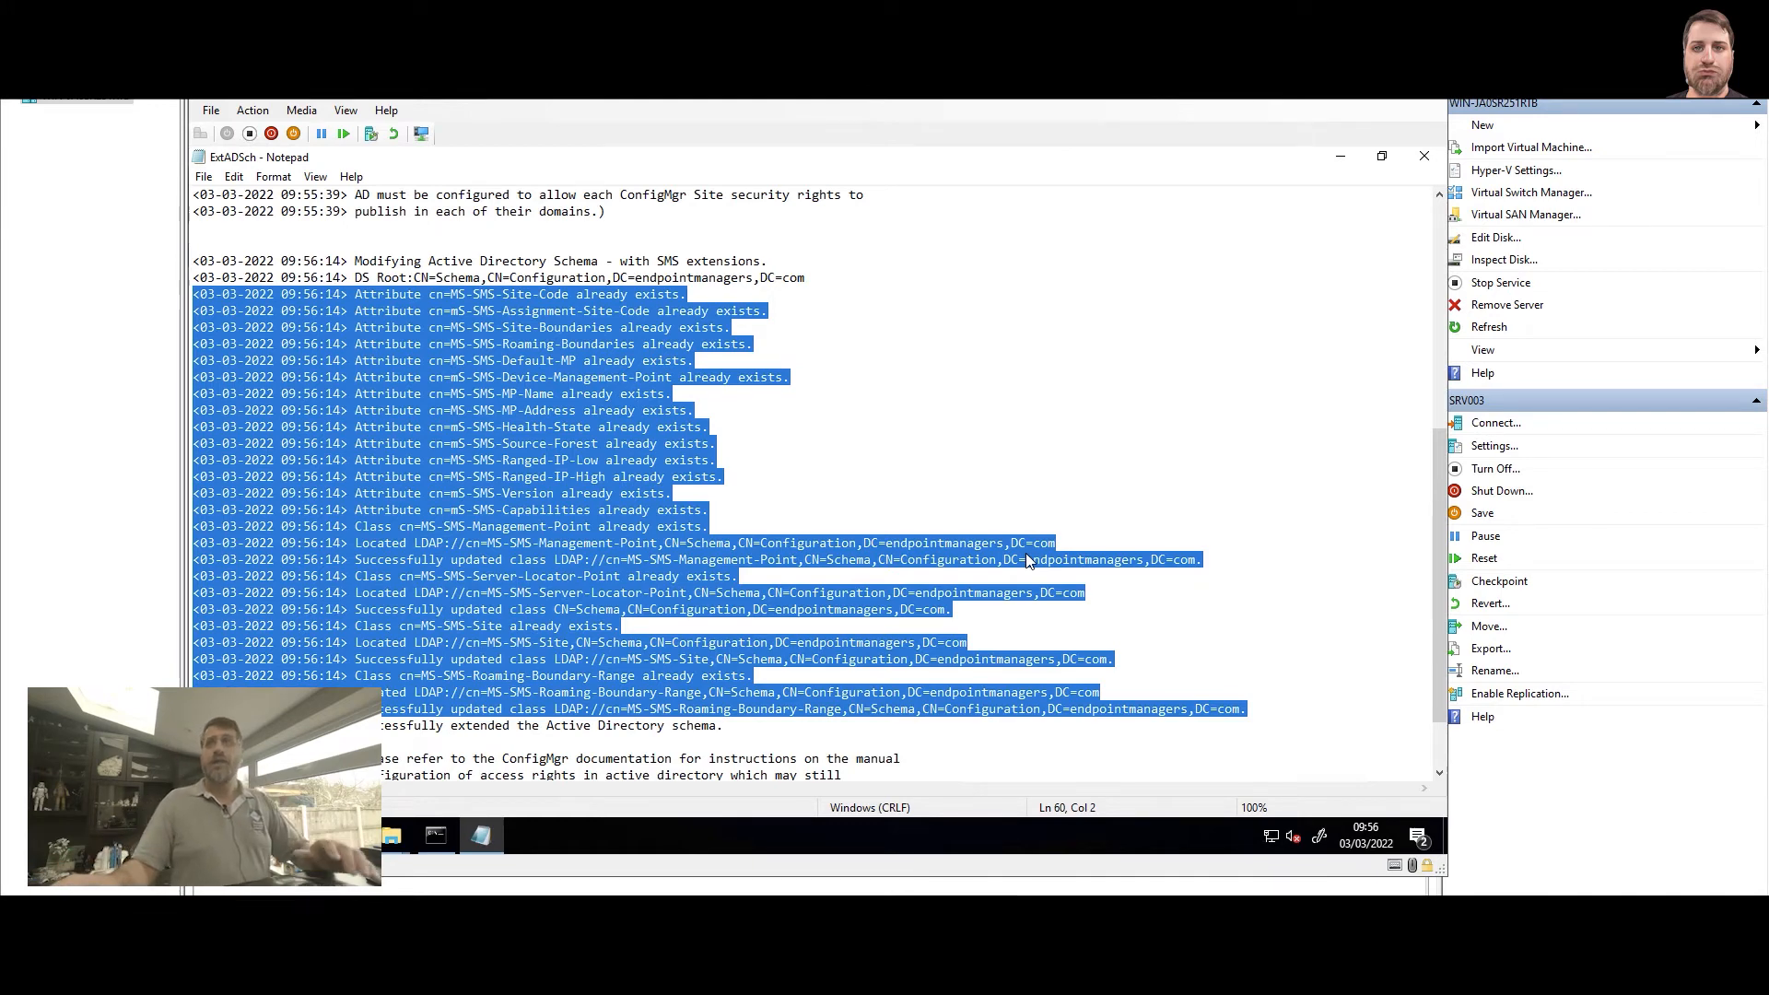
pyautogui.click(1427, 162)
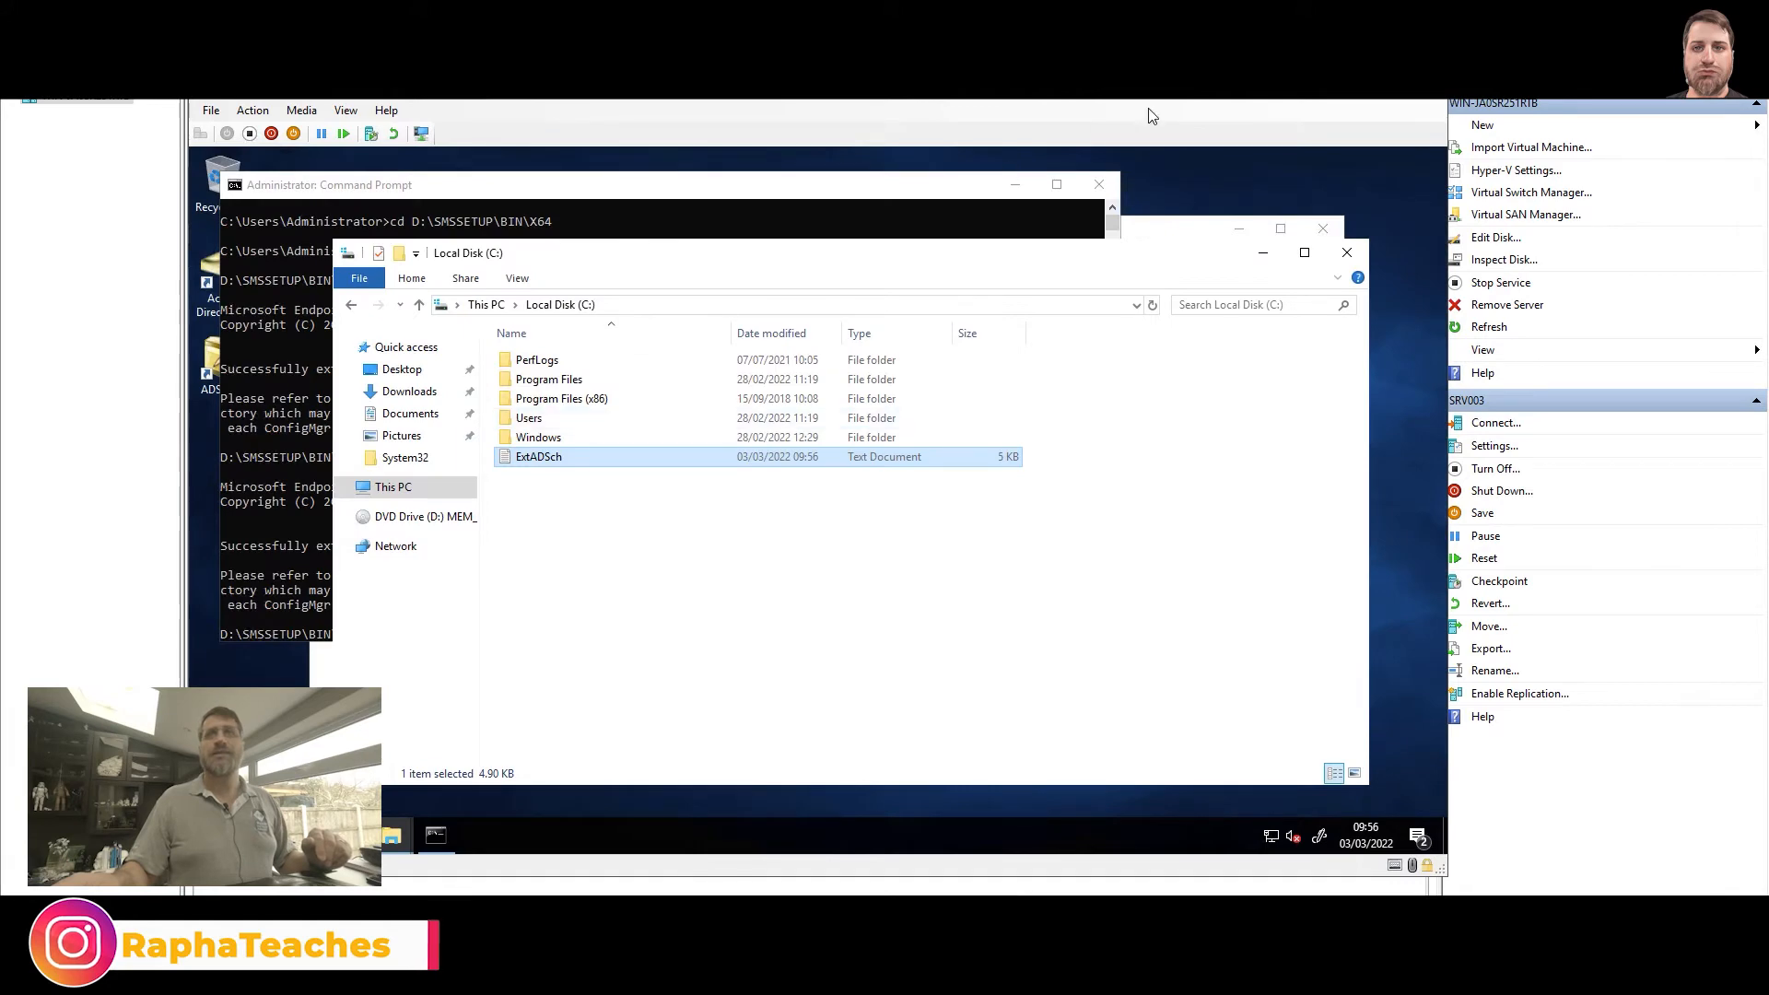
# Step: Minimize the Command Prompt and folder windows and open ADSI Edit from the desktop
pyautogui.click(1064, 206)
pyautogui.click(1014, 184)
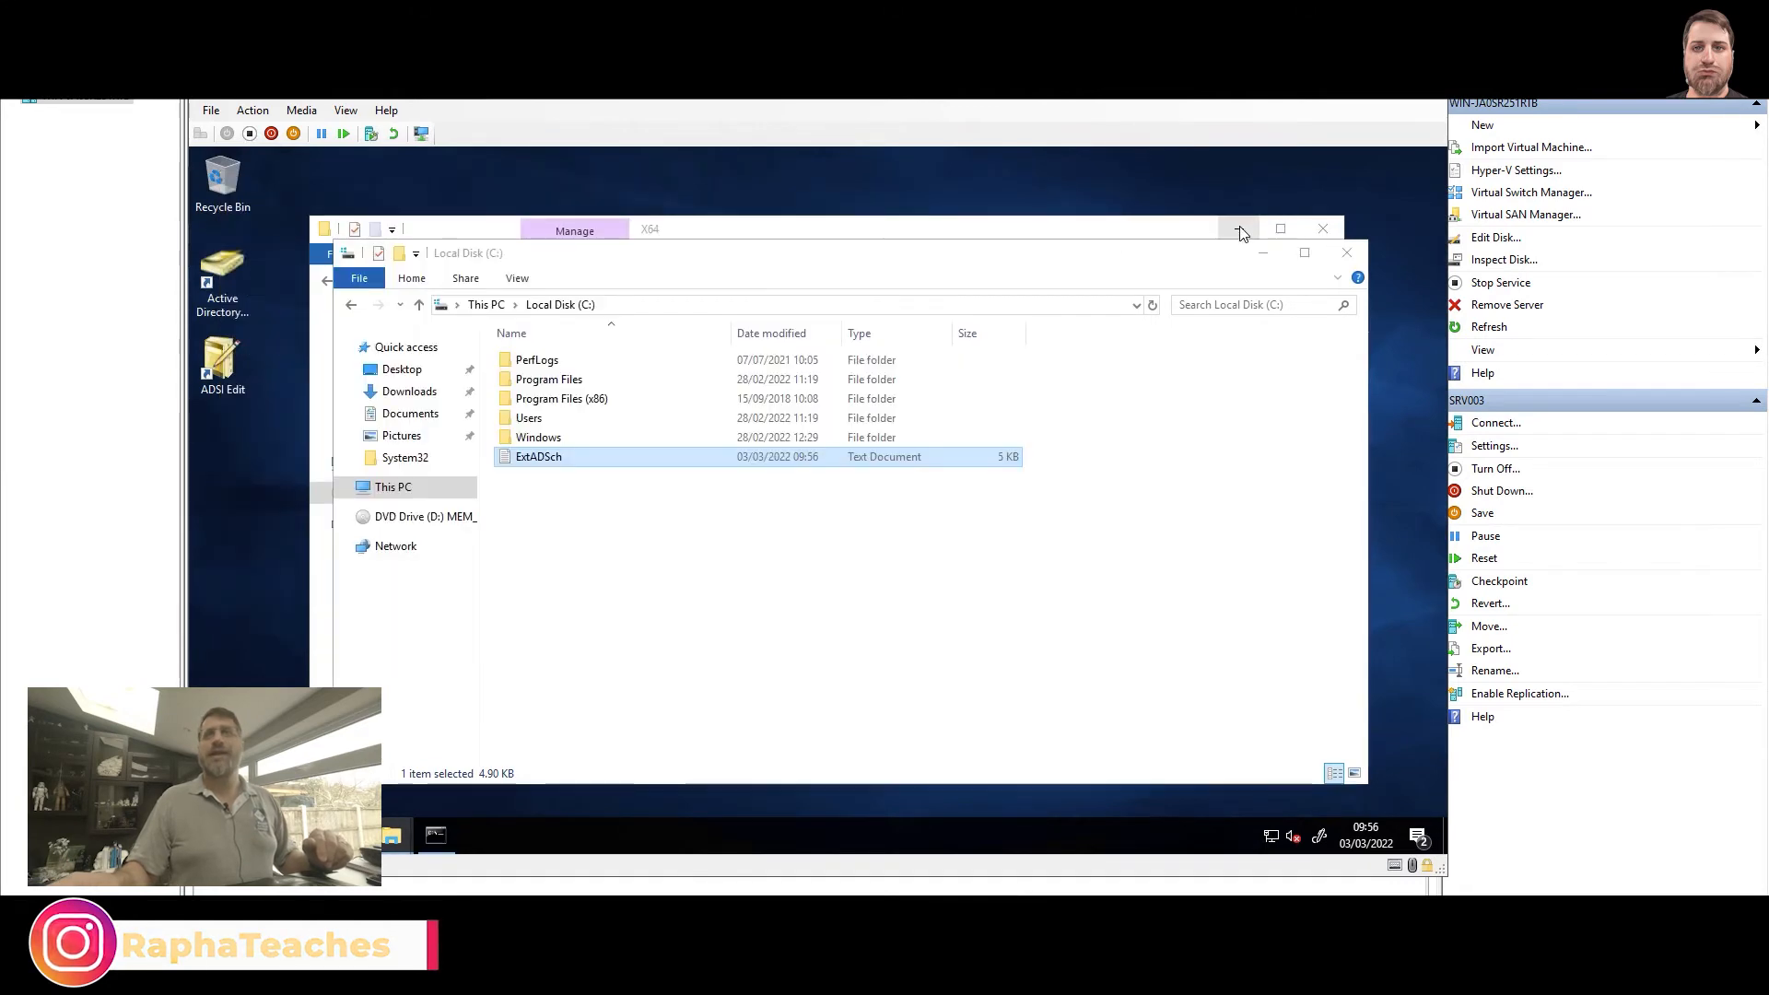
pyautogui.click(1262, 260)
pyautogui.click(241, 357)
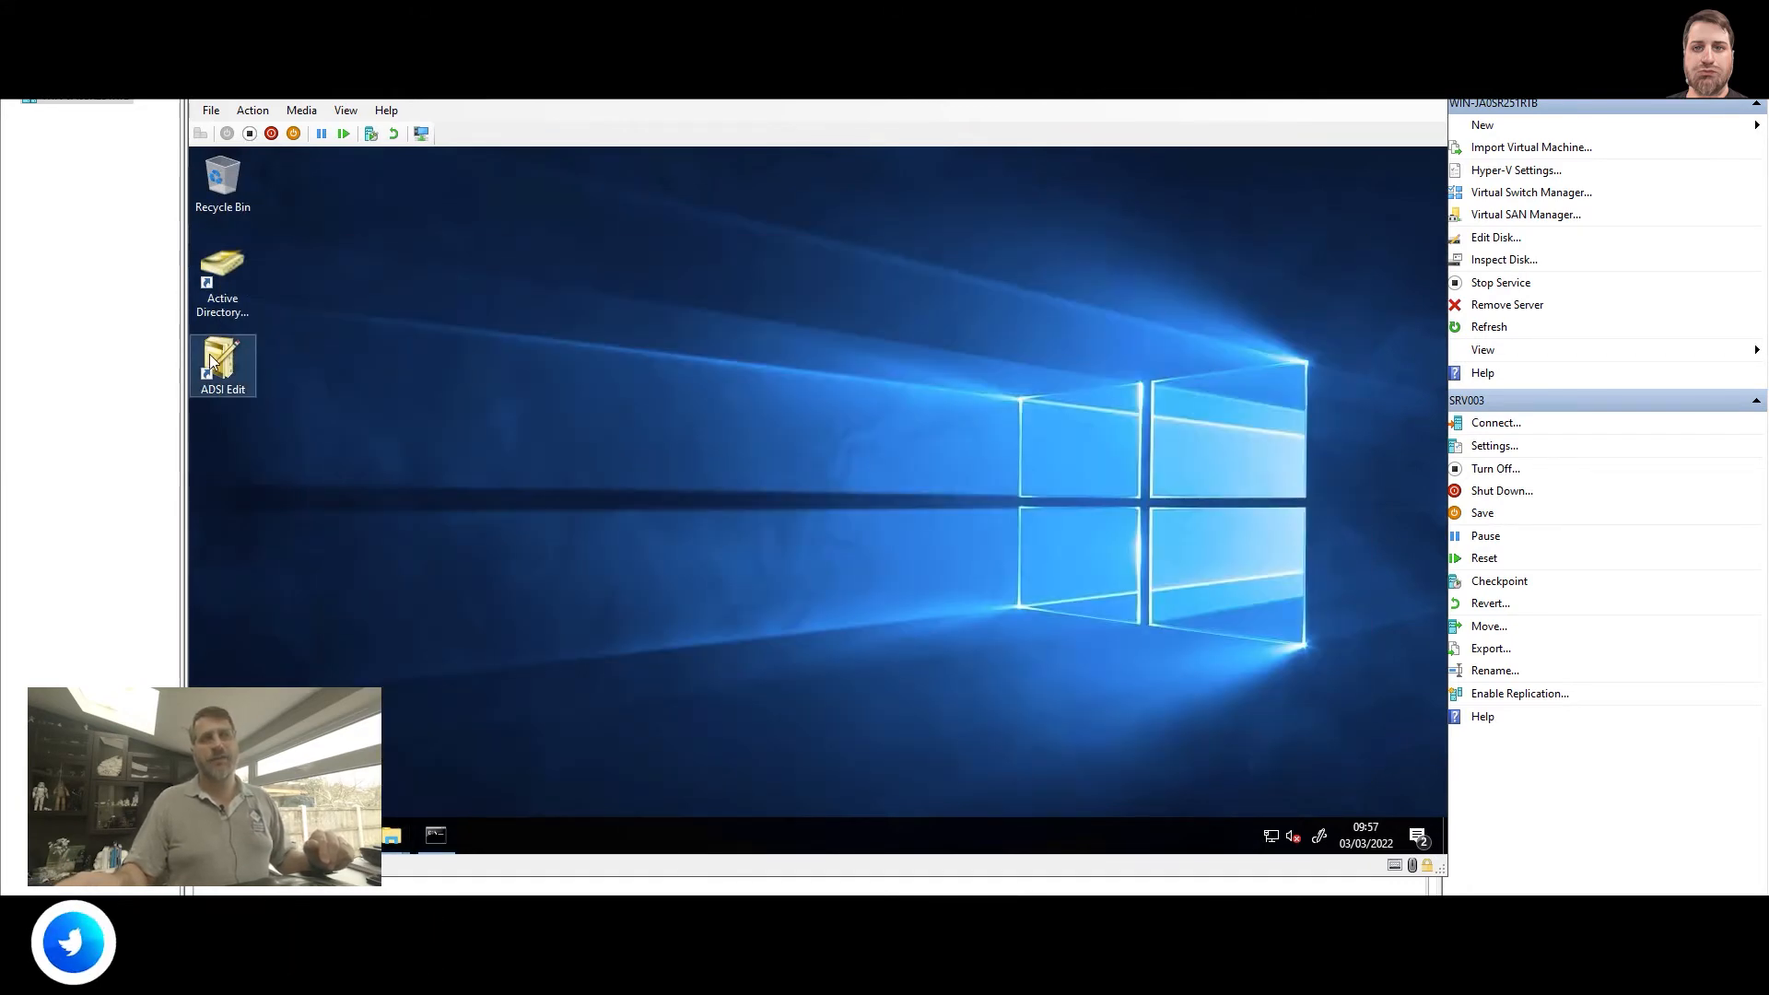
pyautogui.doubleClick(243, 353)
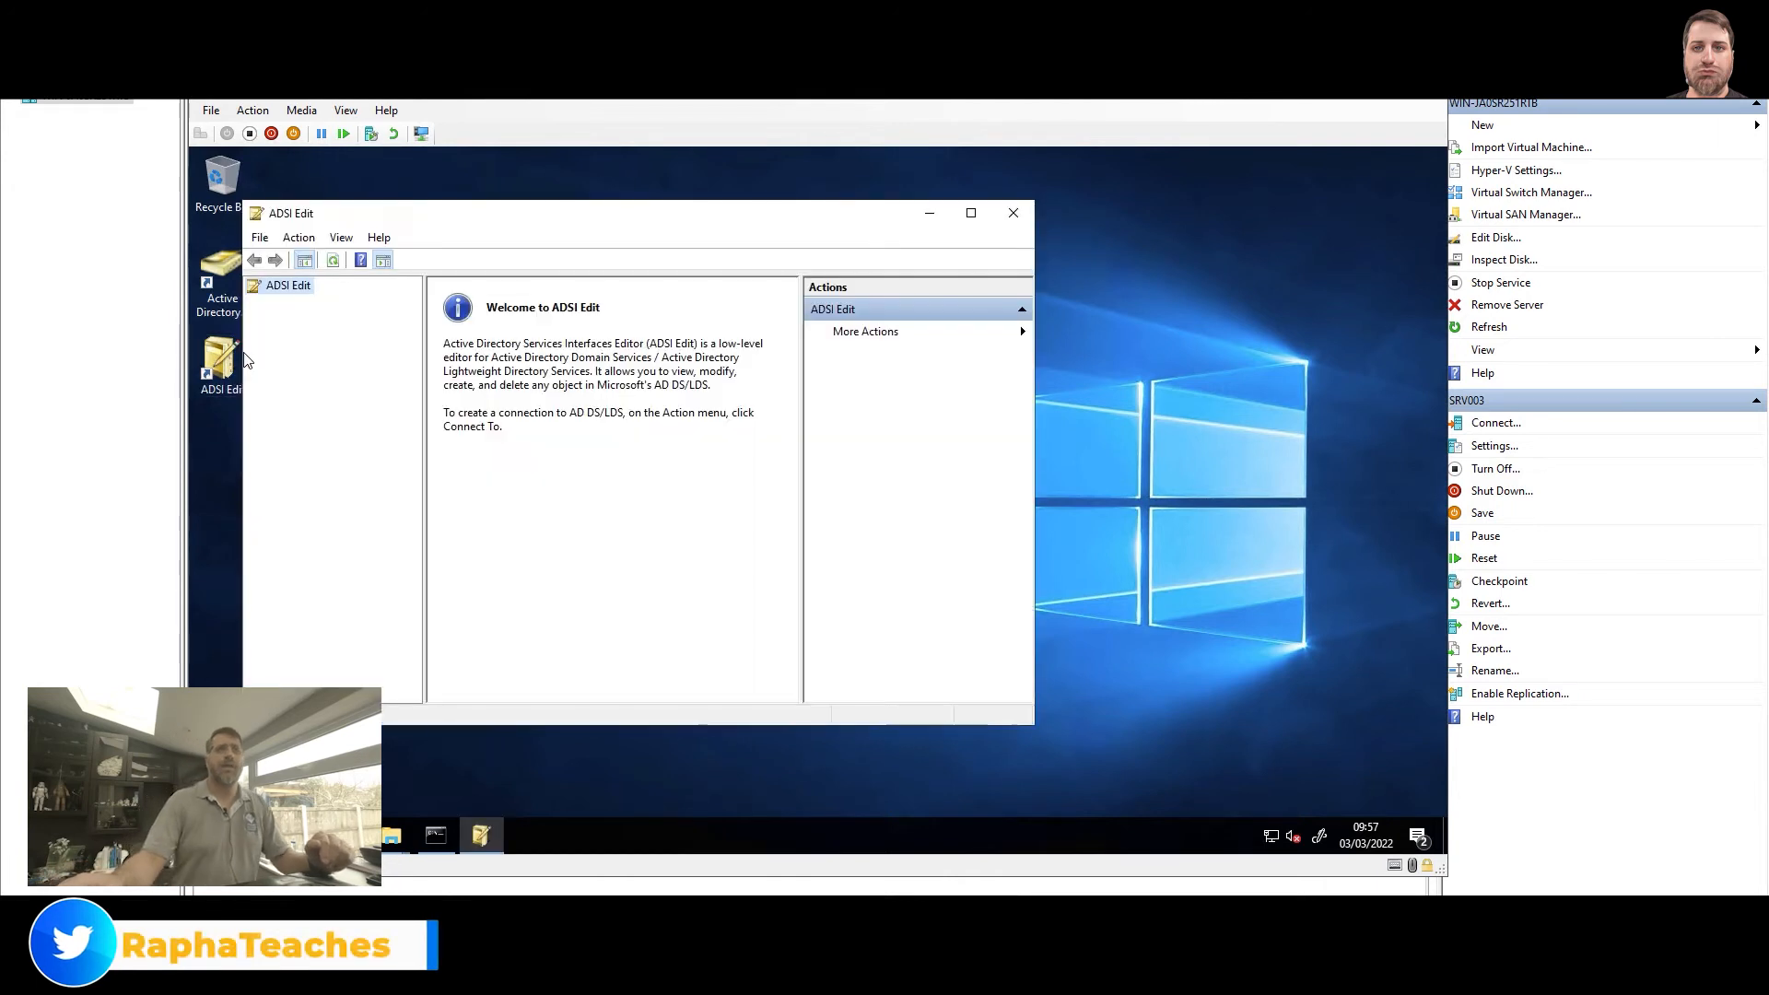
# Step: Connect ADSI Edit to the Default naming context on the default domain server
pyautogui.rightClick(287, 293)
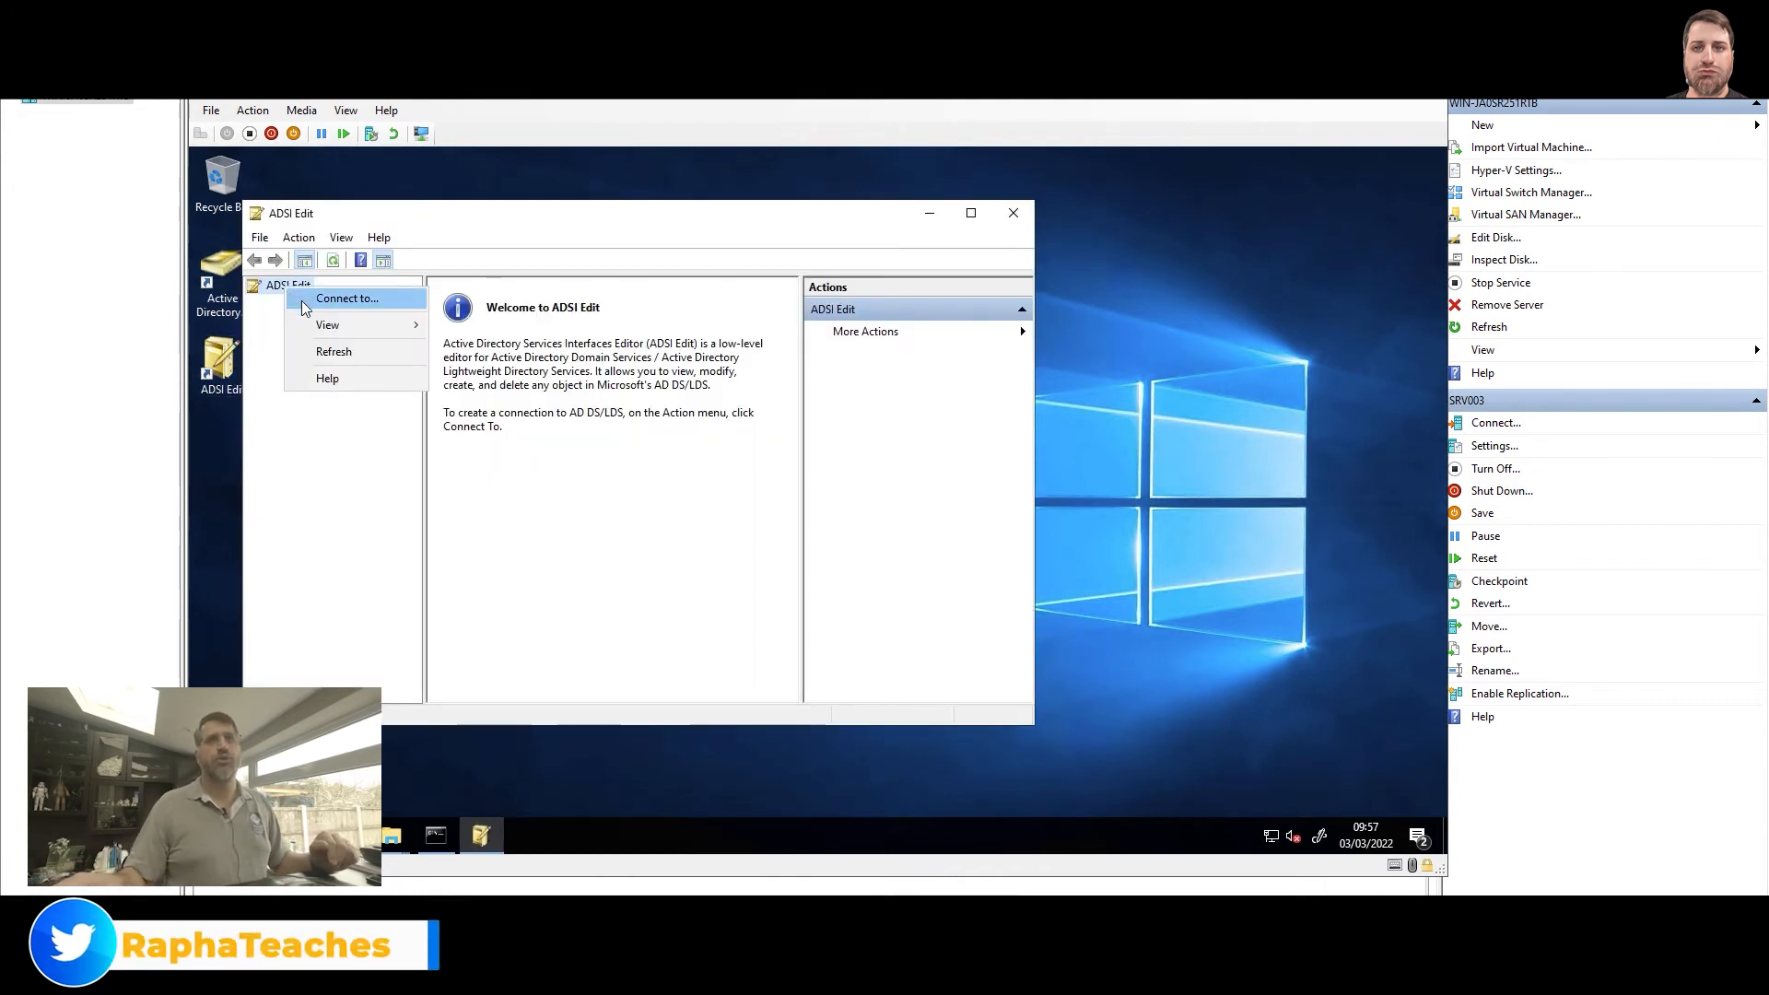
pyautogui.click(301, 300)
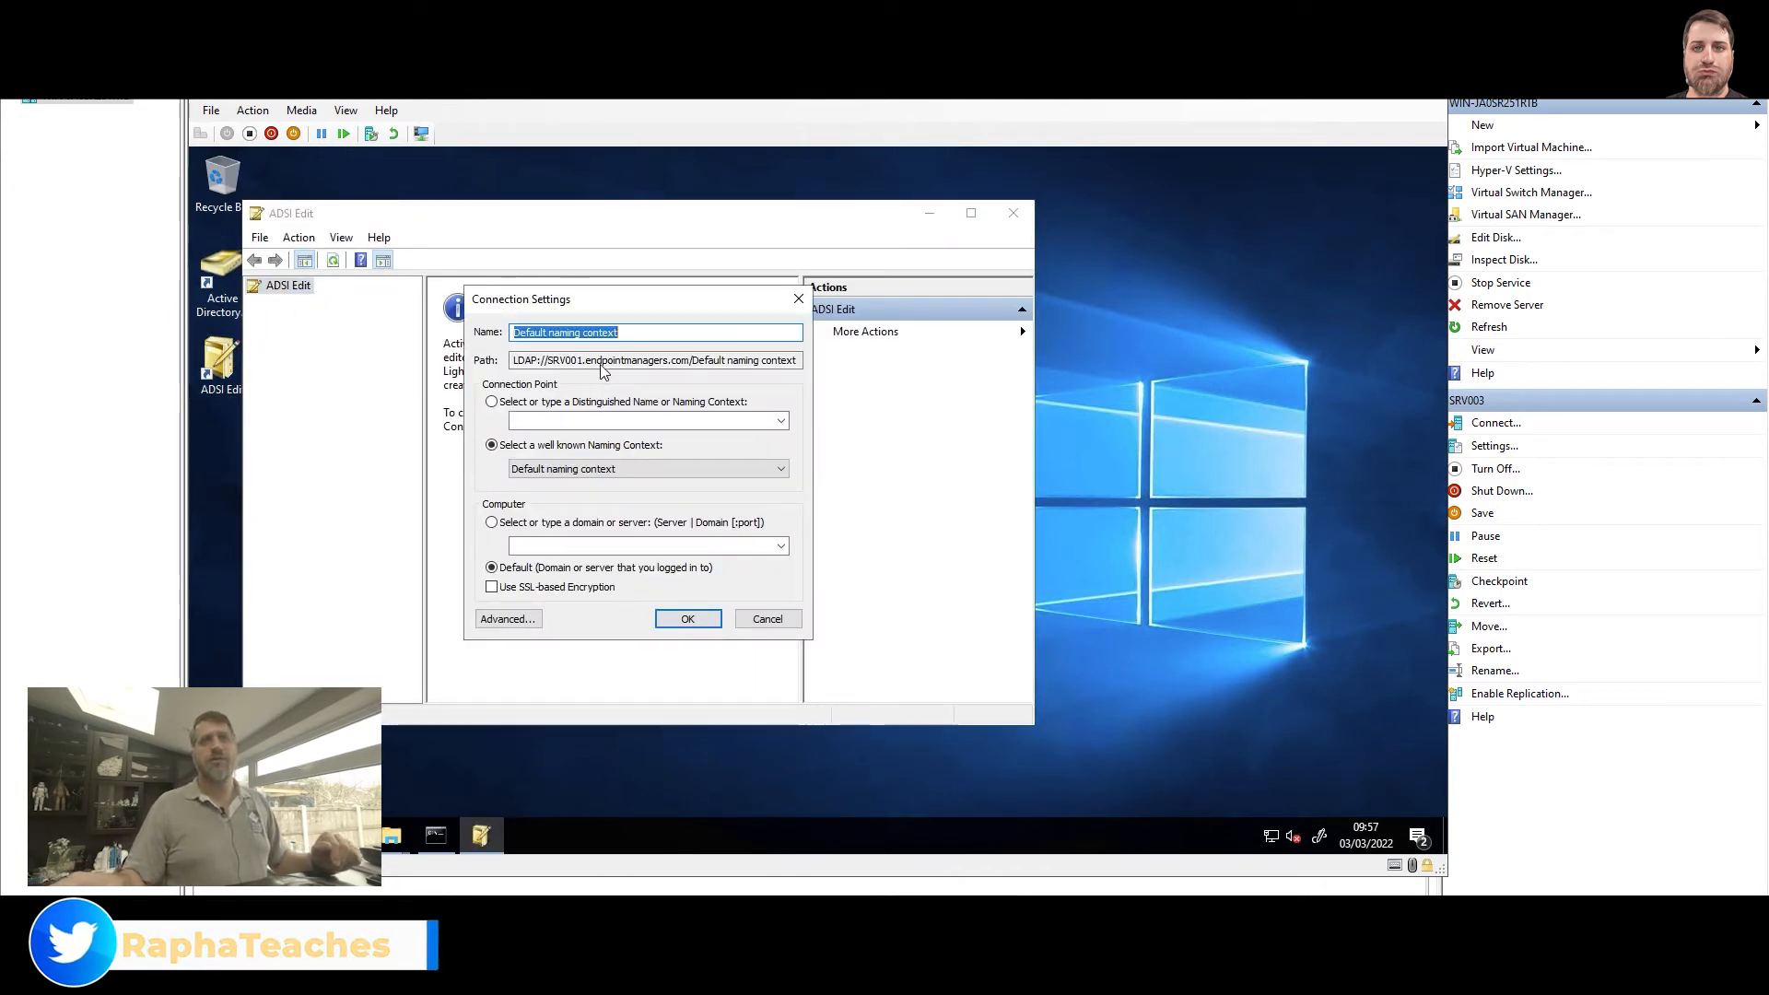
pyautogui.moveTo(597, 360); pyautogui.dragTo(819, 358)
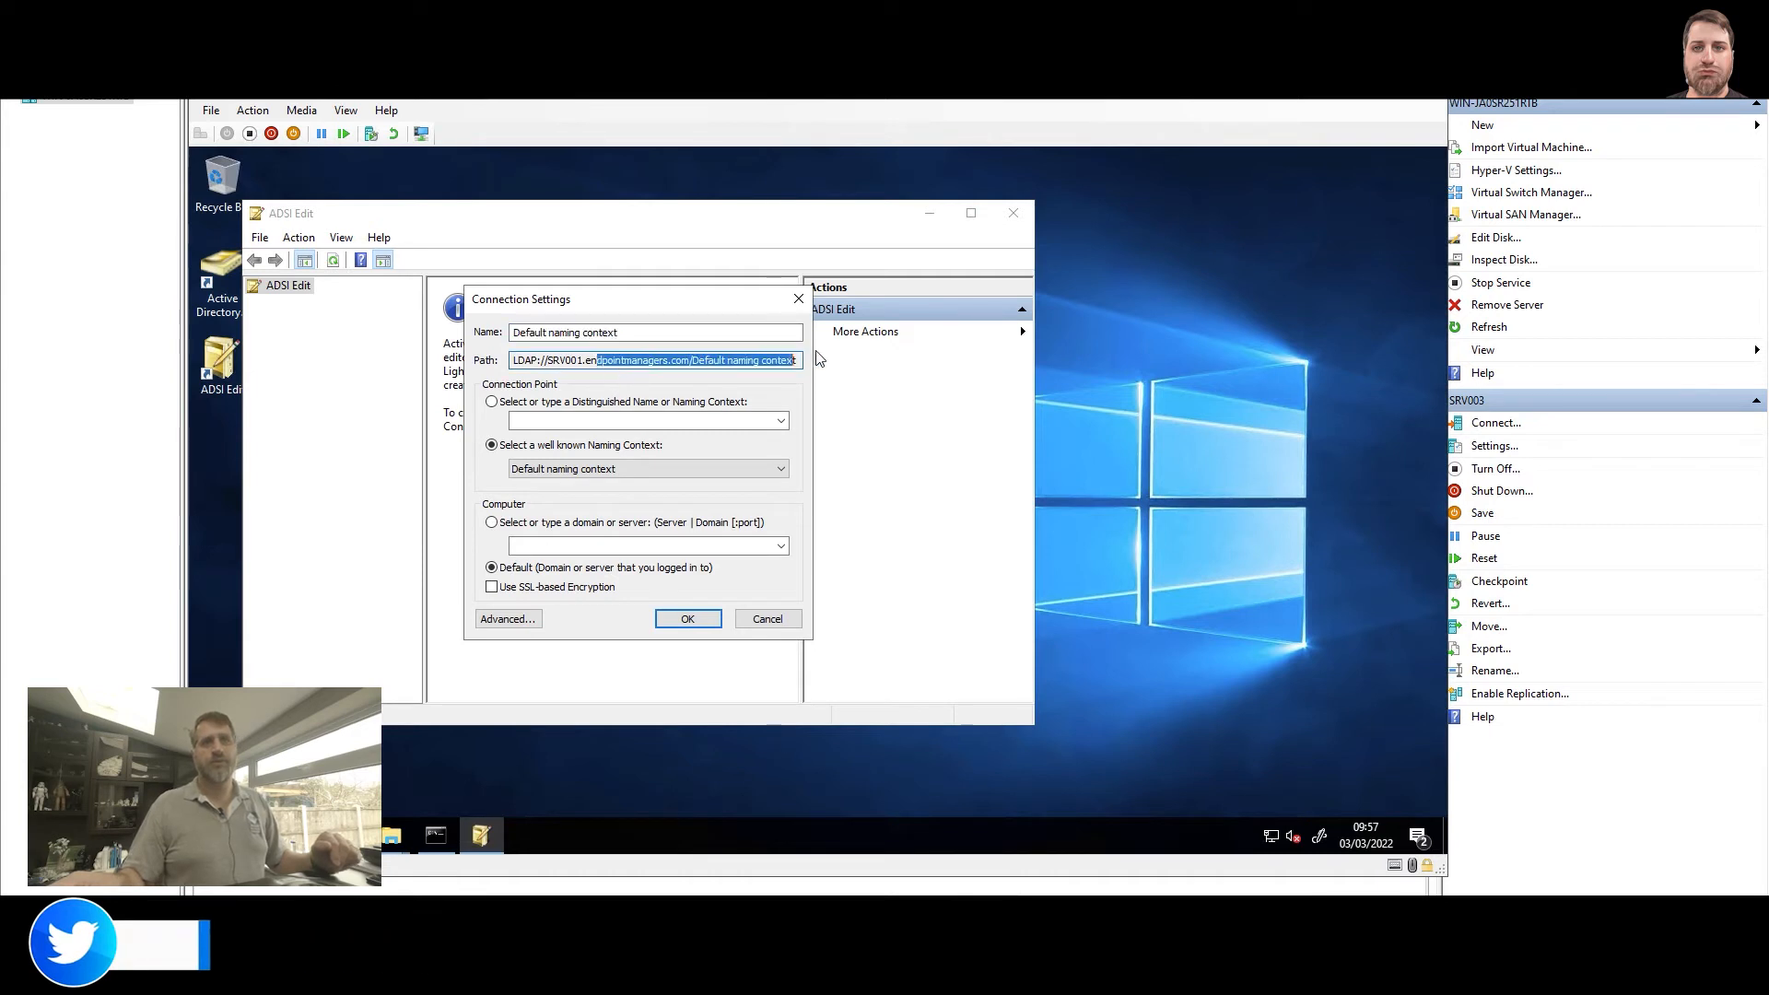
pyautogui.click(693, 620)
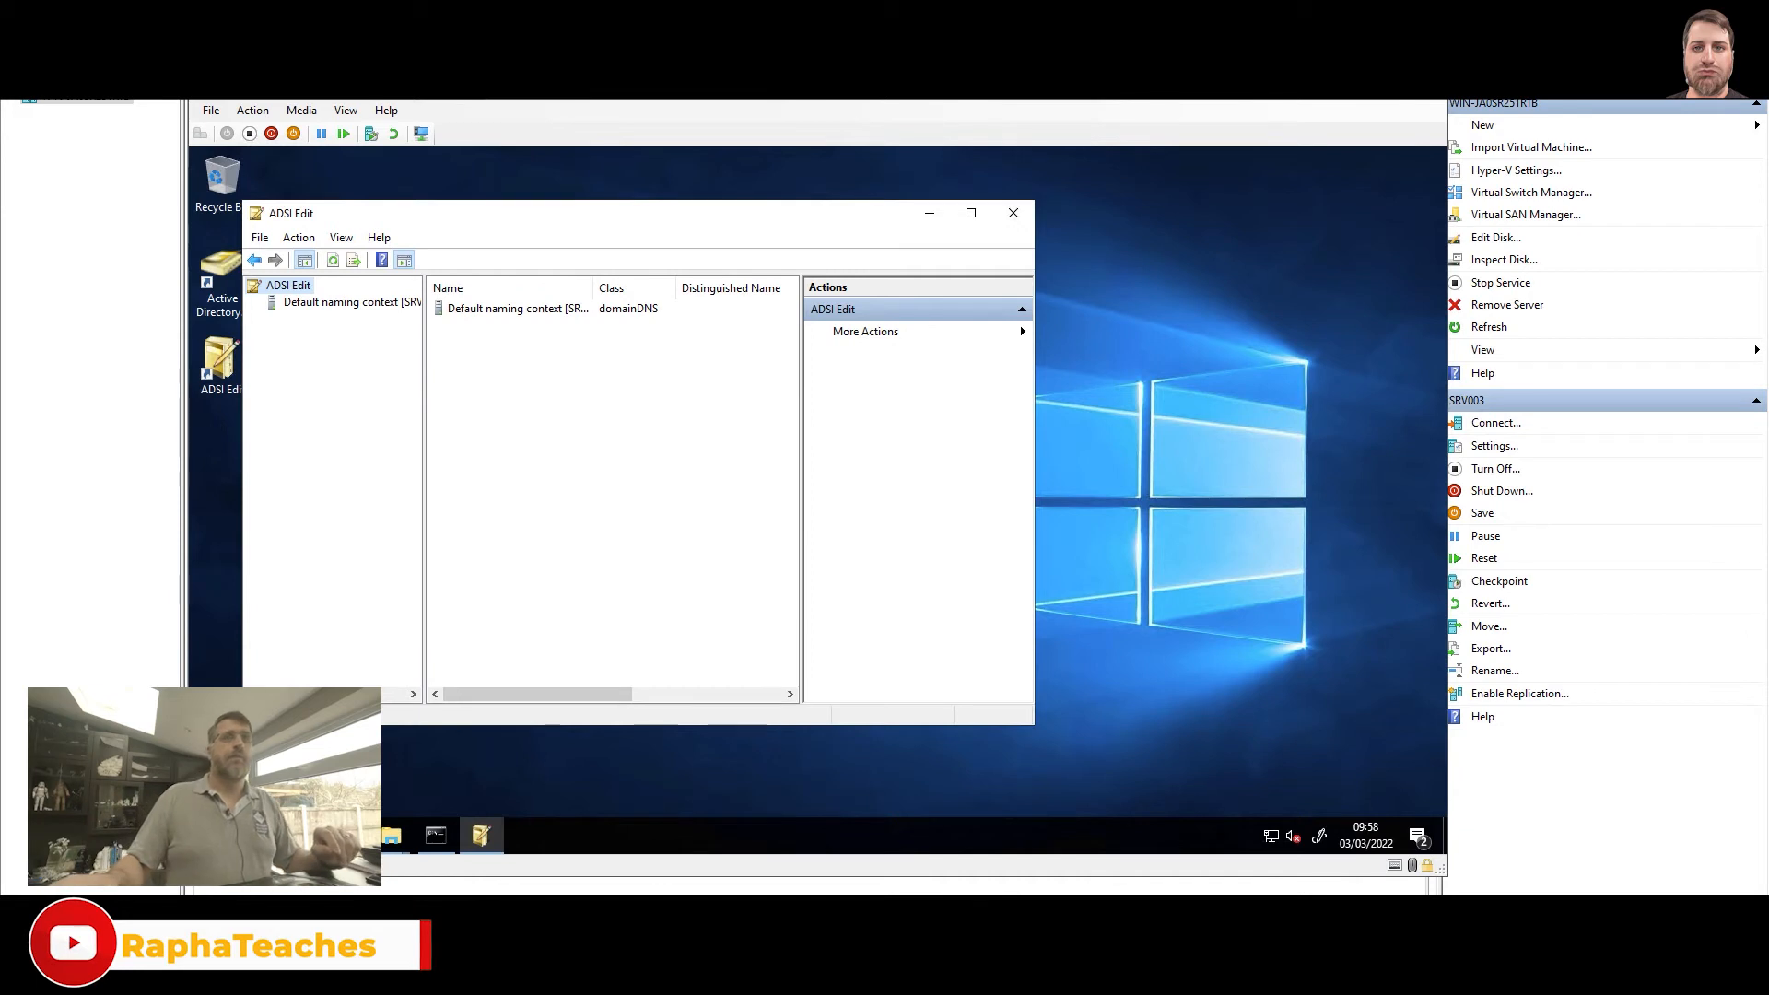
# Step: Expand the Default naming context down to the domain's CN=System container, open it, and maximize the ADSI Edit window
pyautogui.doubleClick(367, 304)
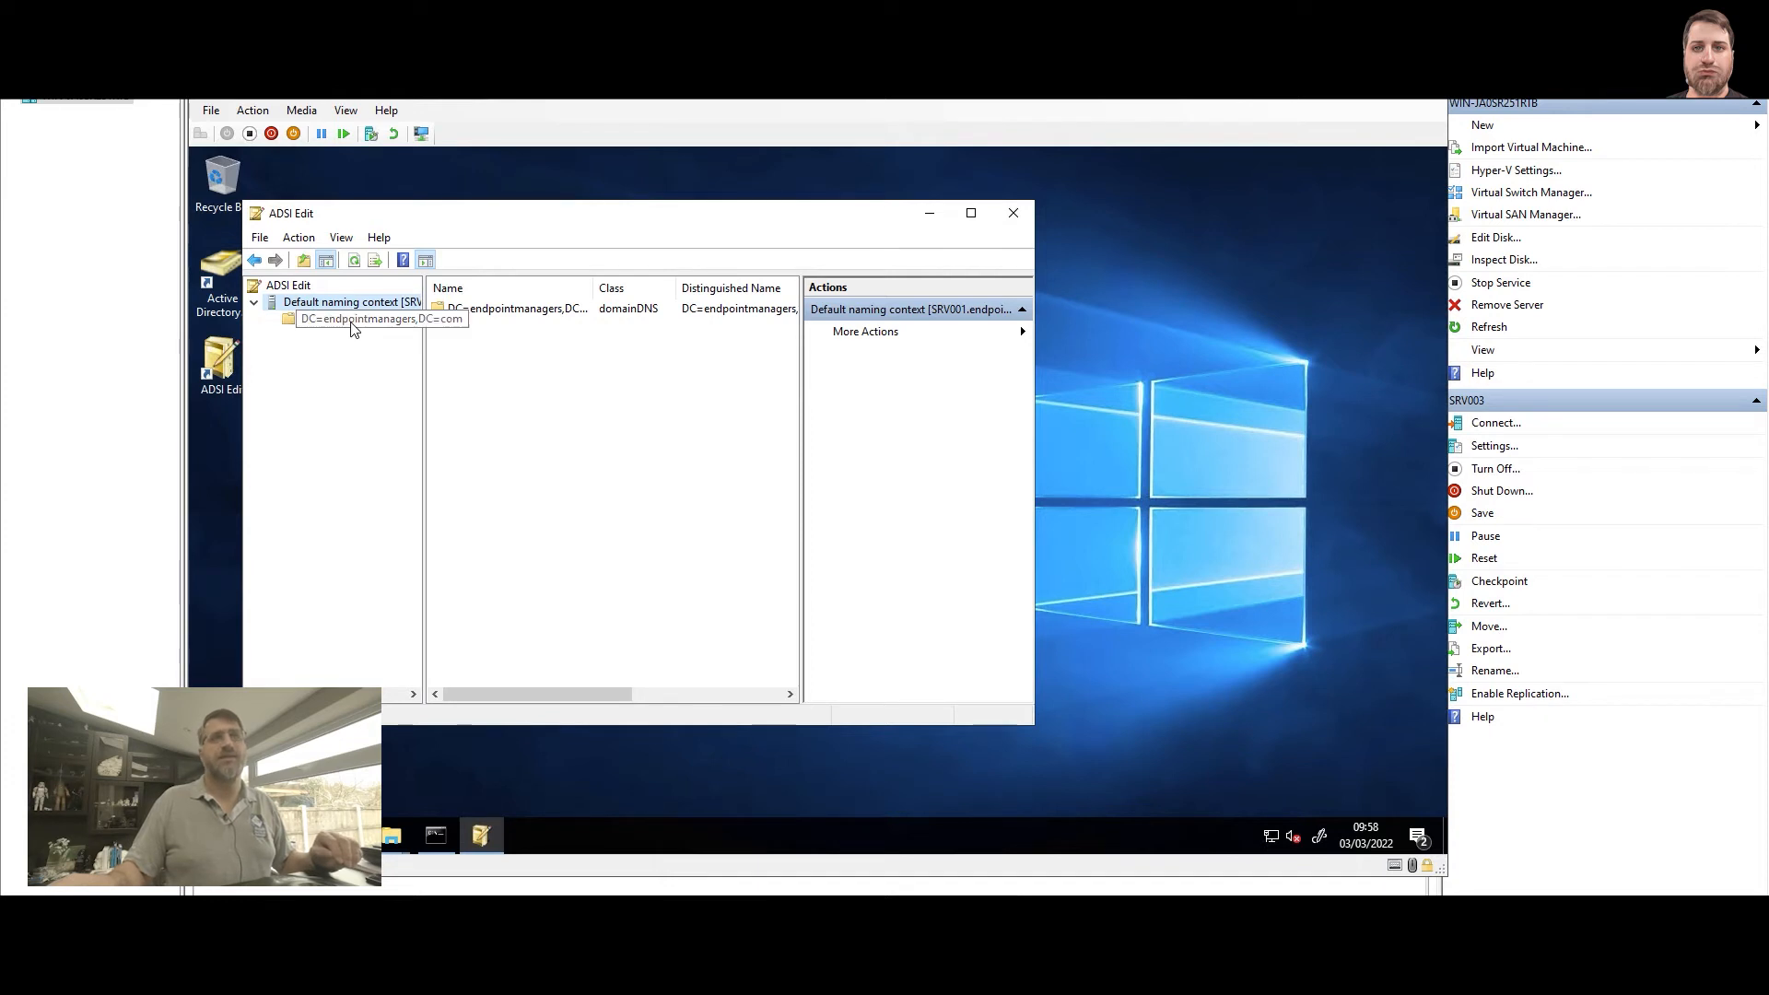
pyautogui.doubleClick(357, 322)
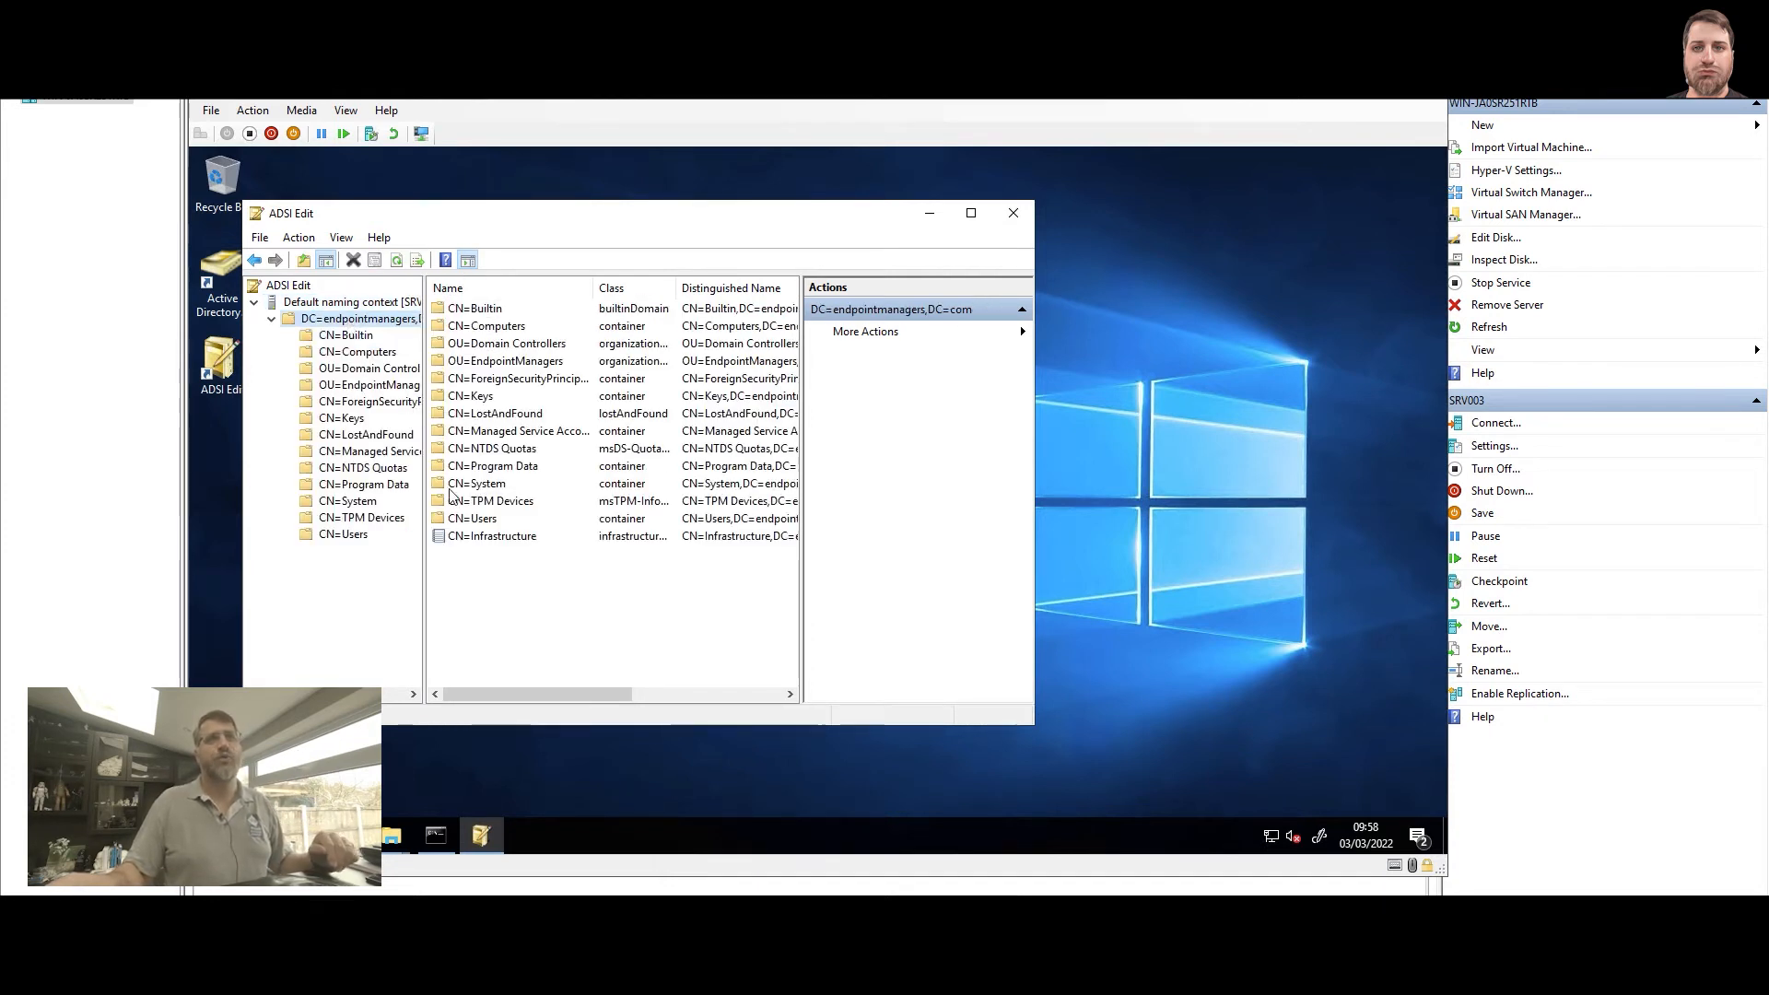
pyautogui.click(462, 487)
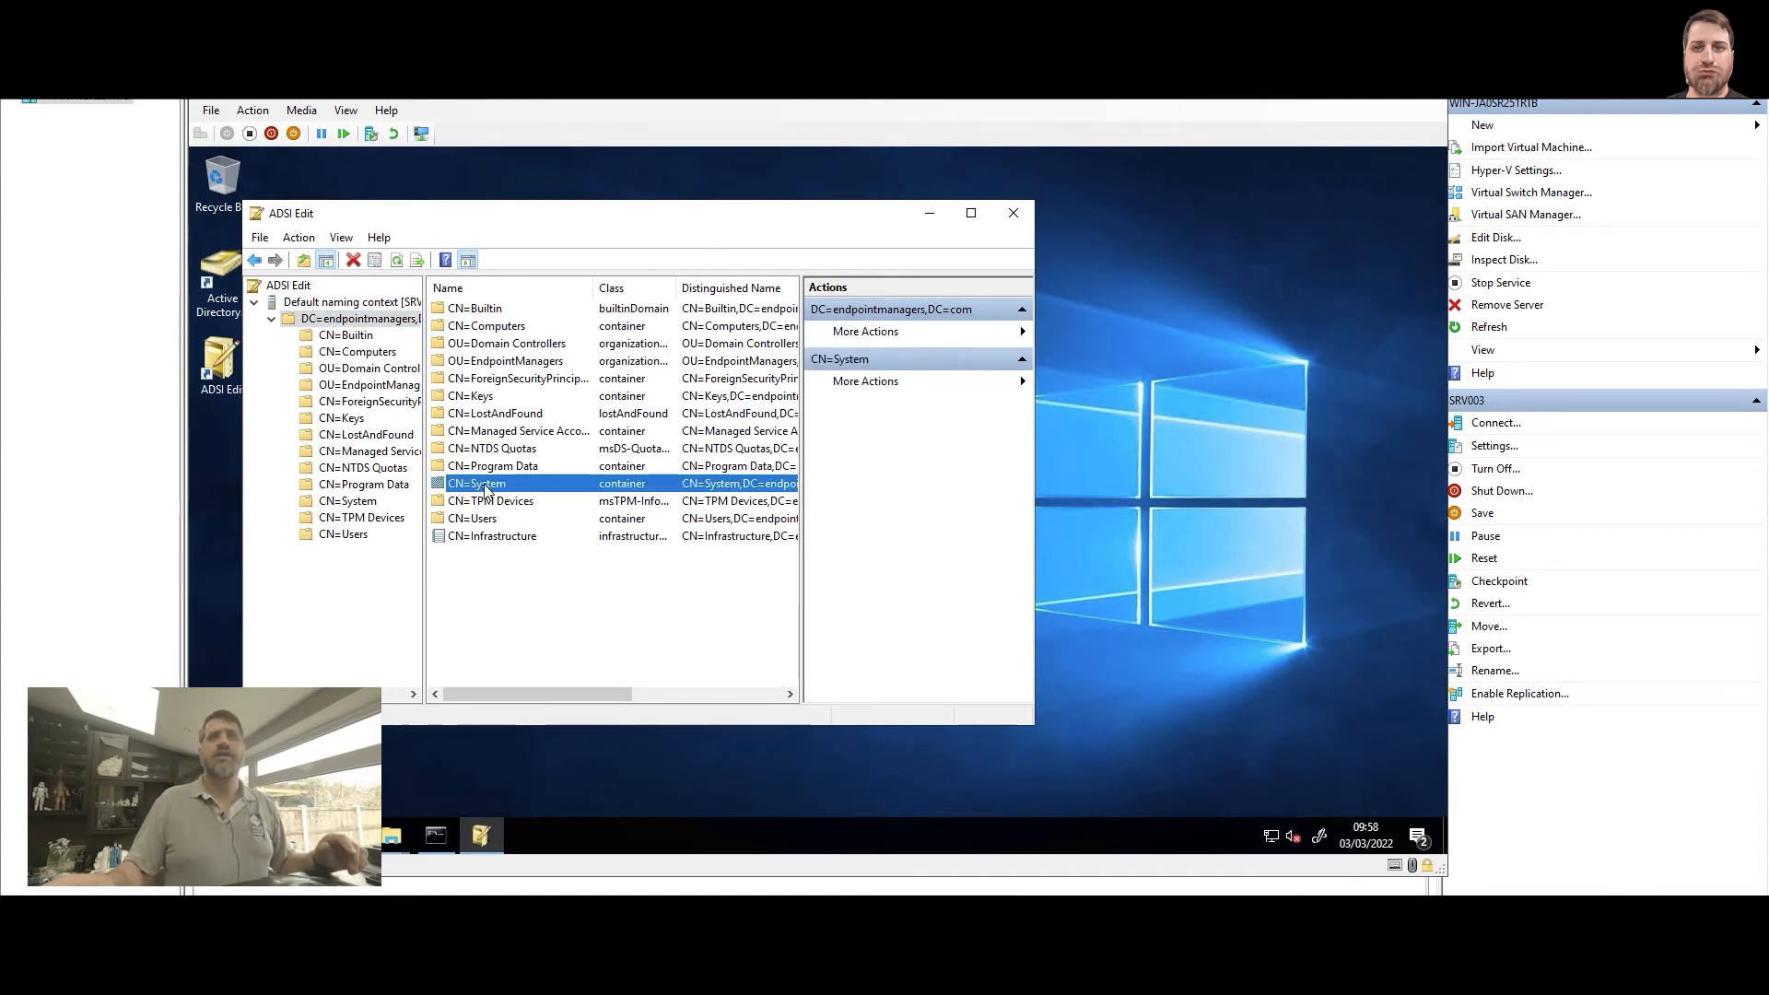
pyautogui.doubleClick(484, 484)
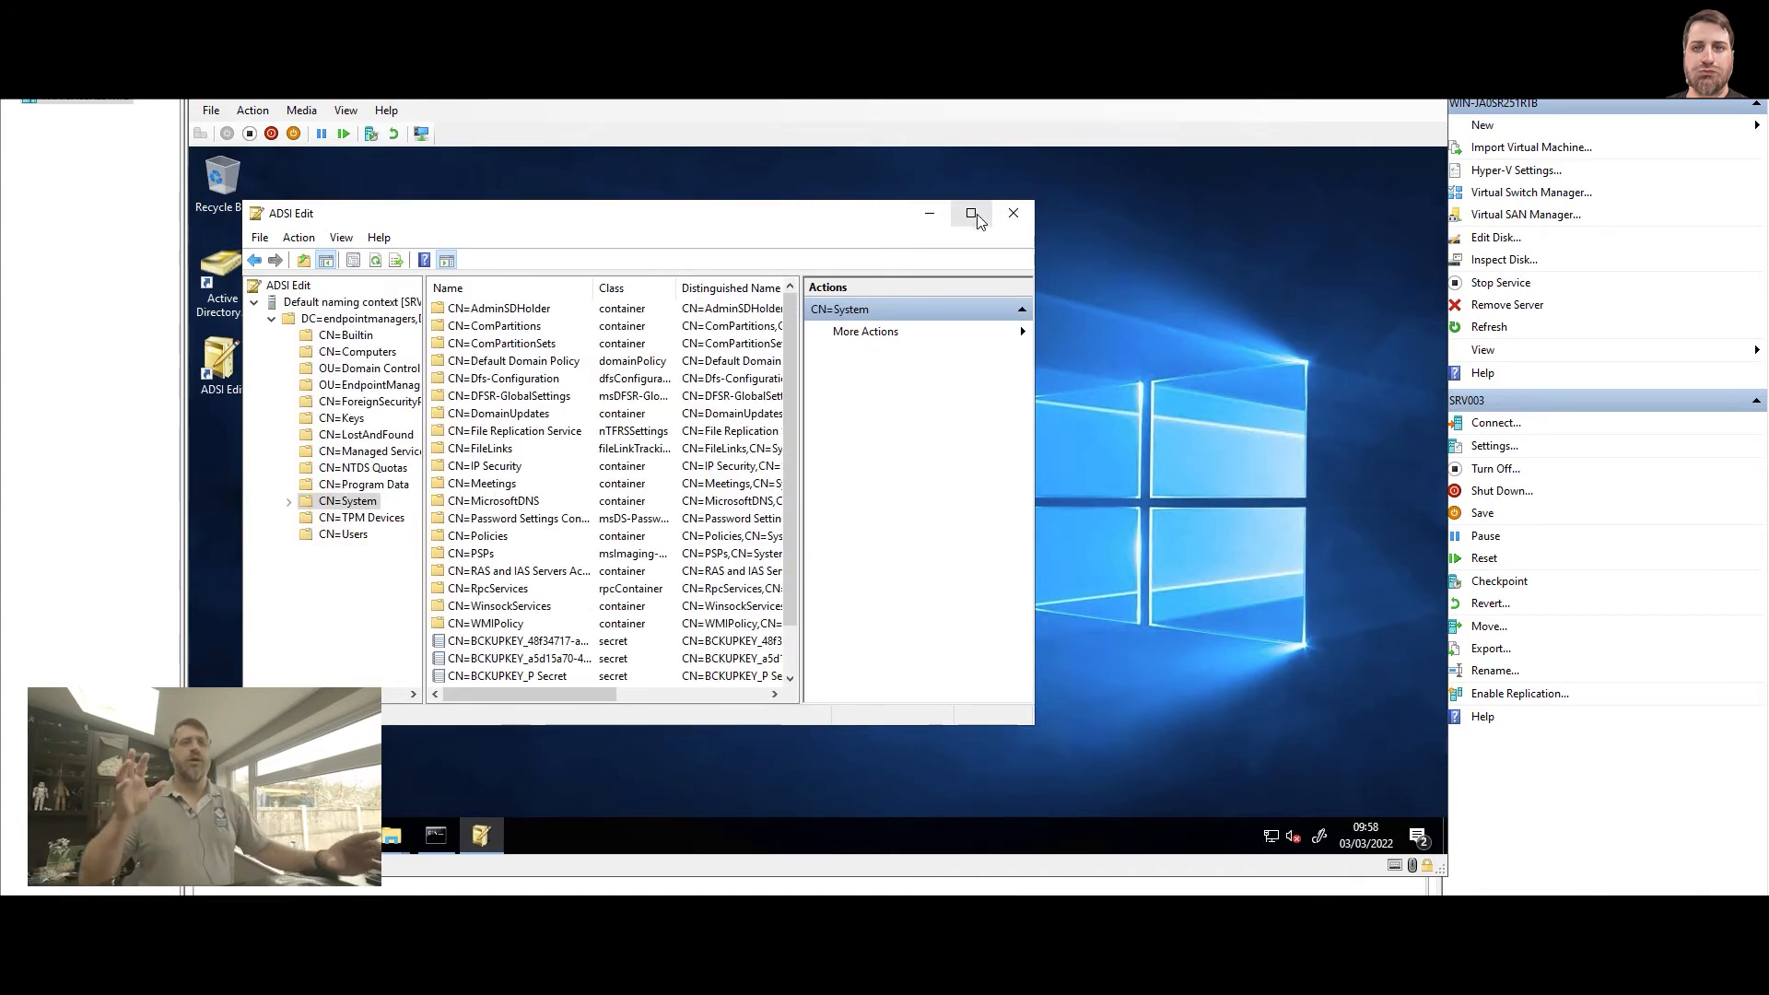
pyautogui.click(972, 215)
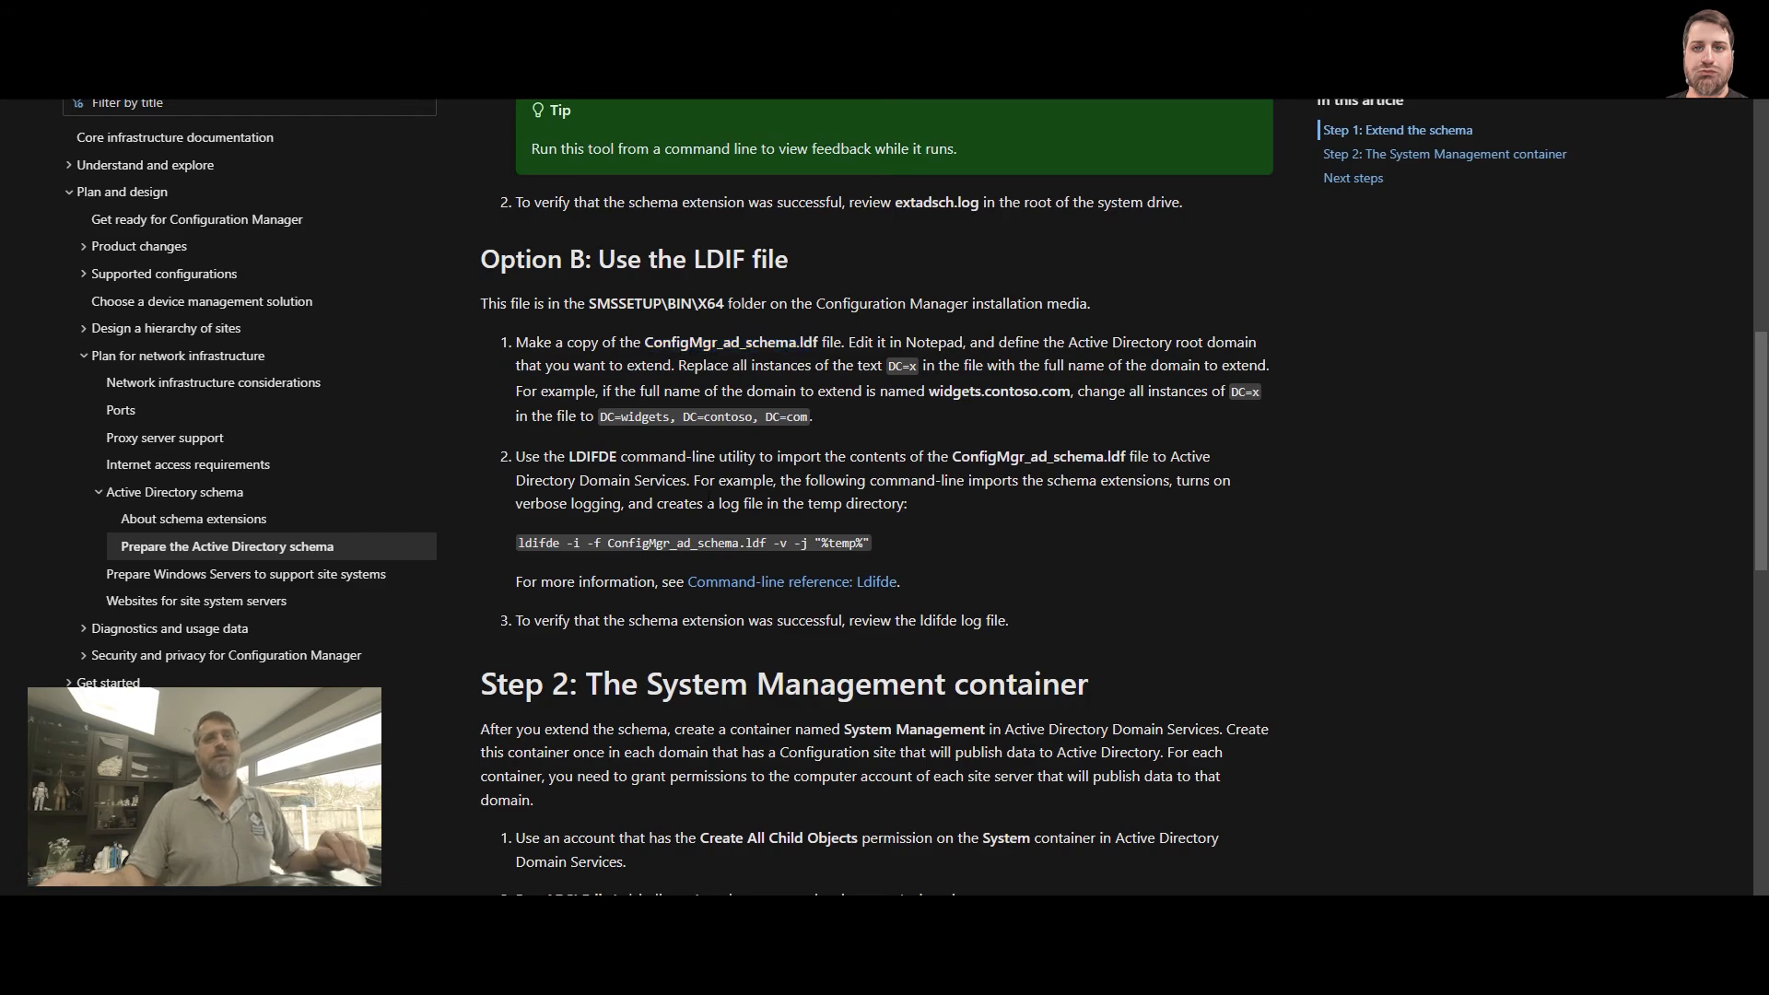
# Step: Switch to the Microsoft documentation page and review the System Management container steps, highlighting the heading and the container creation instructions
pyautogui.scroll(-1, 606, 396)
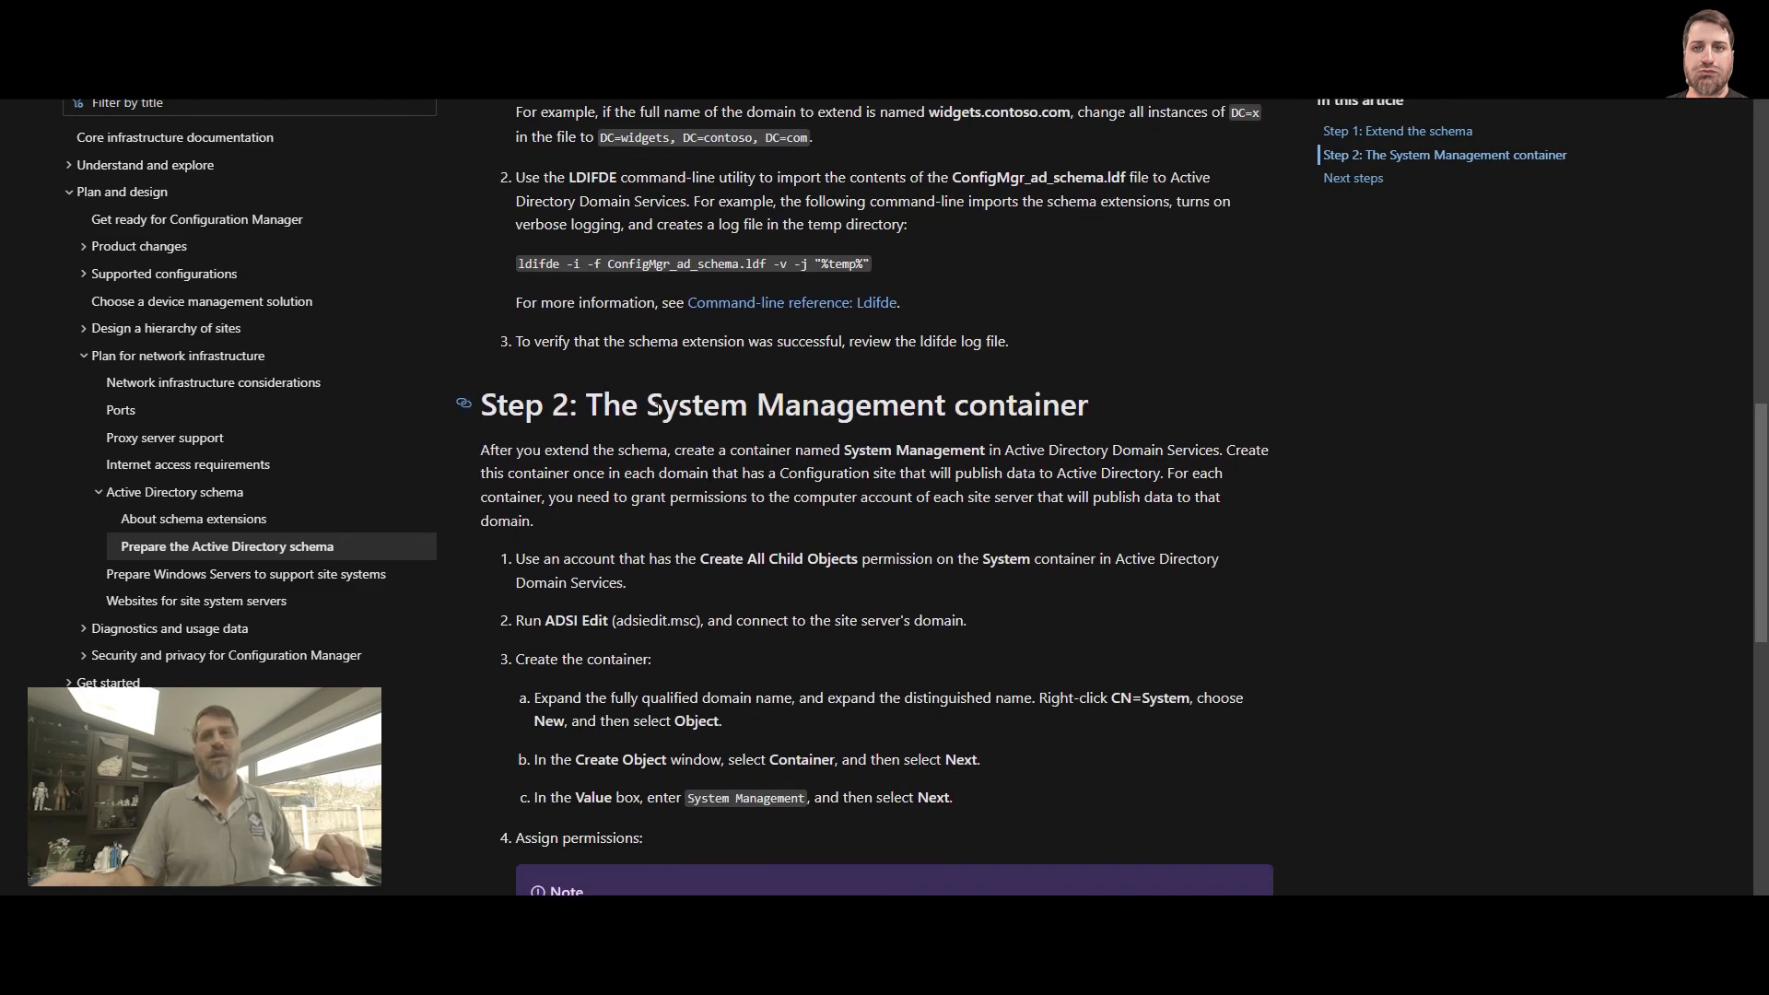
pyautogui.moveTo(661, 406); pyautogui.dragTo(1060, 405)
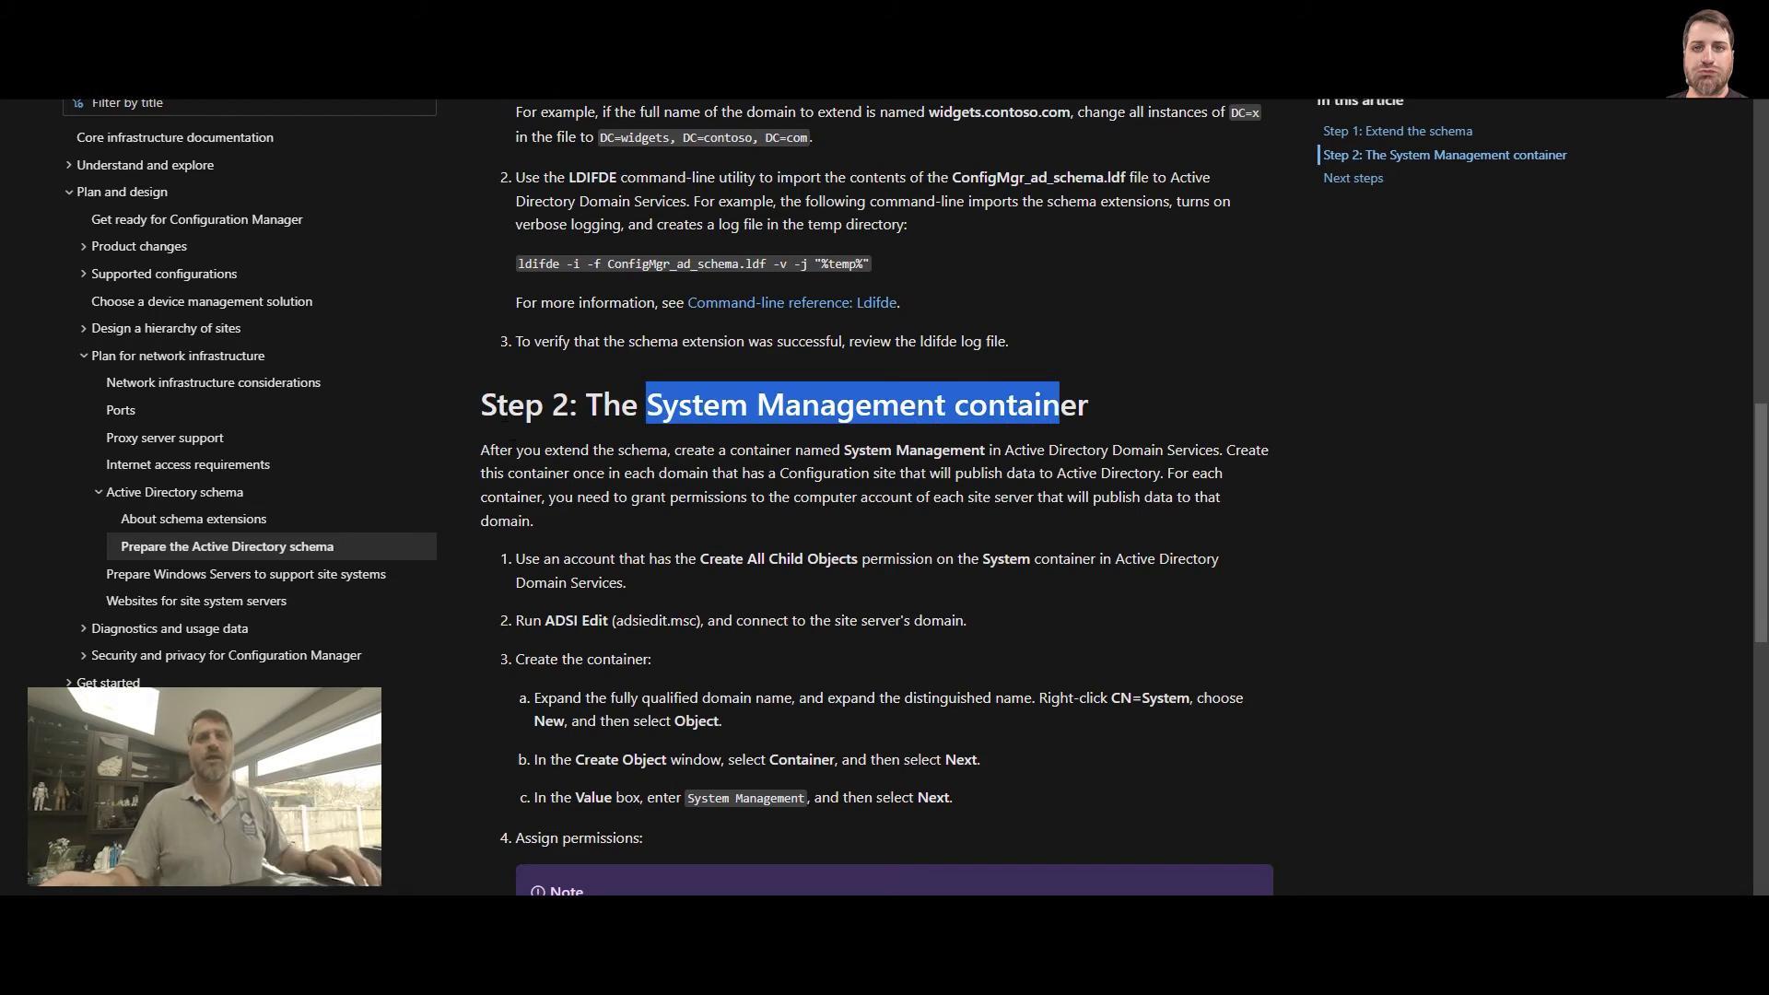
pyautogui.scroll(-2, 625, 596)
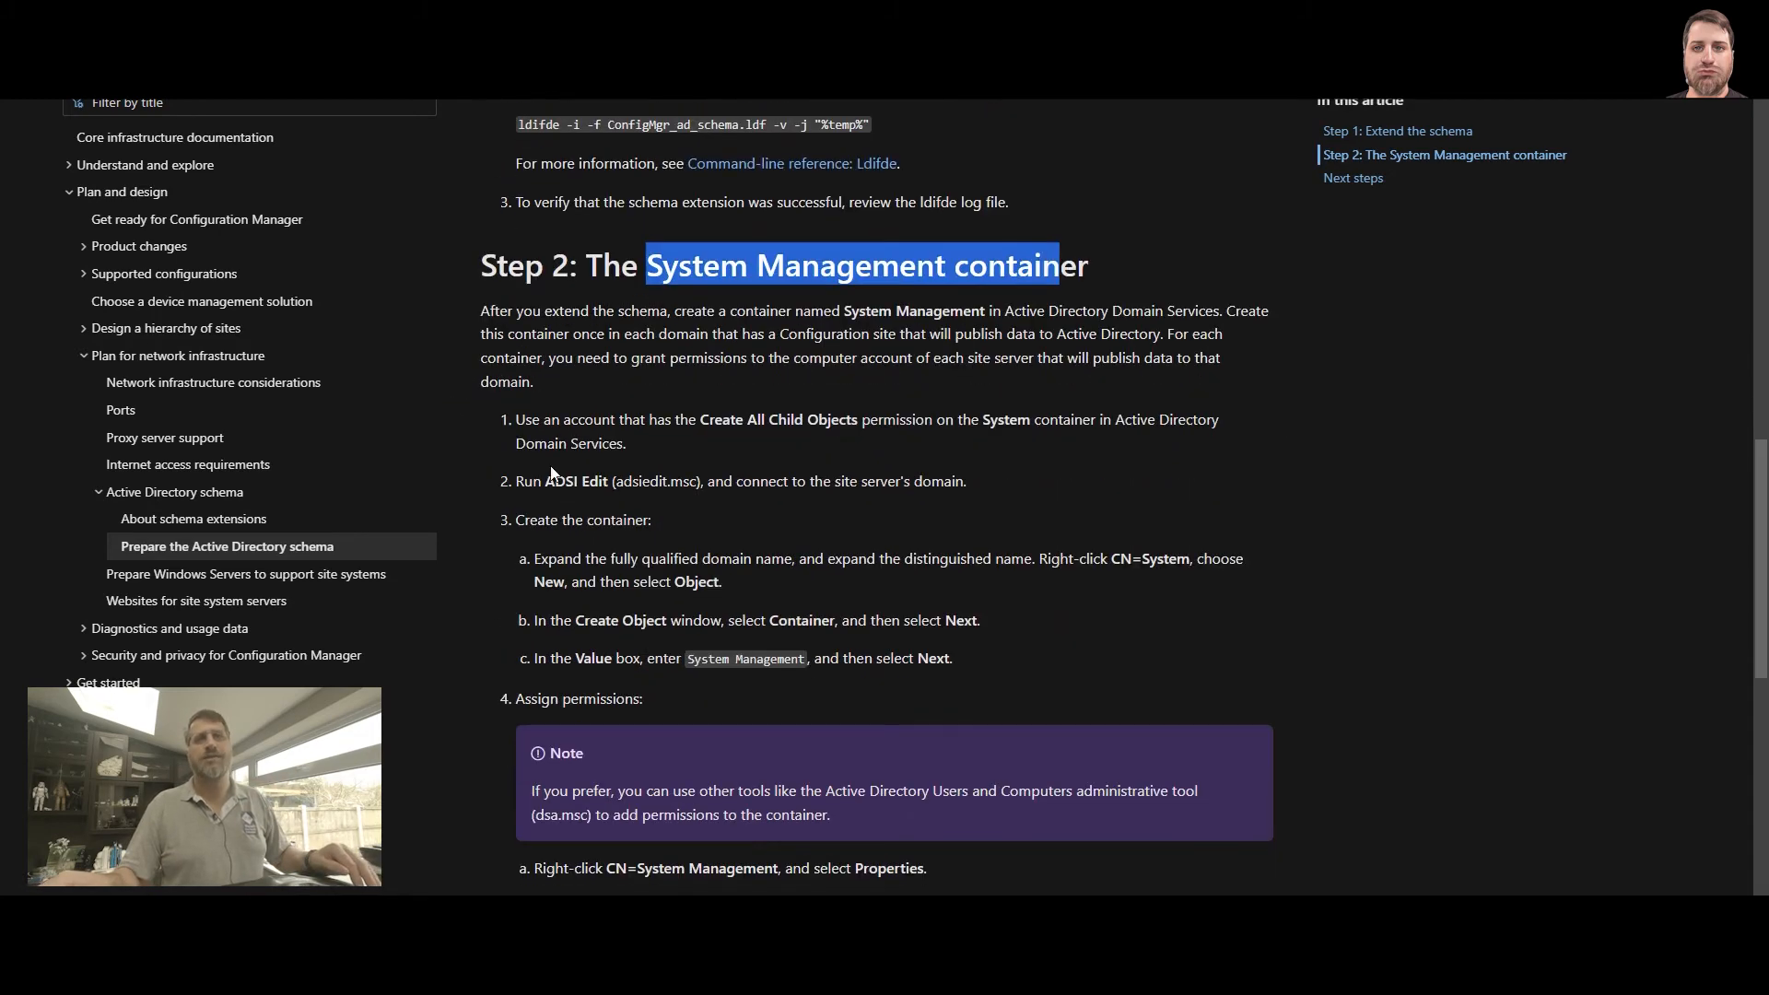
pyautogui.moveTo(514, 413); pyautogui.dragTo(634, 684)
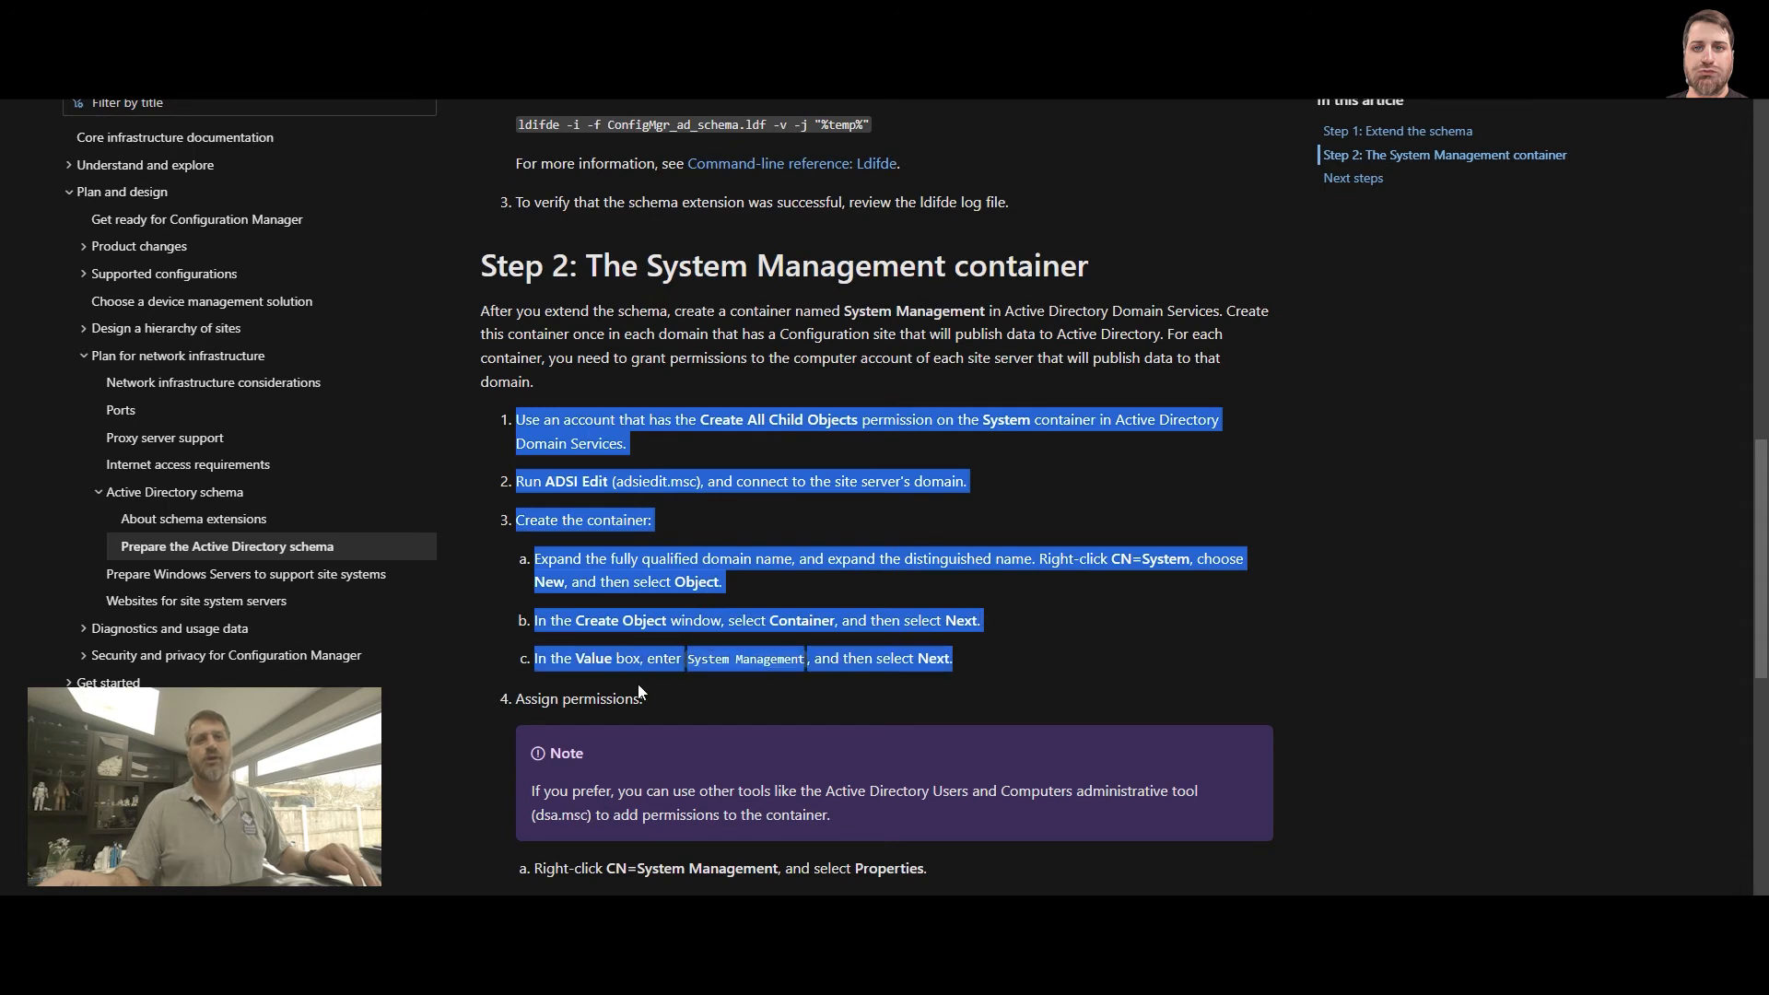
pyautogui.click(660, 684)
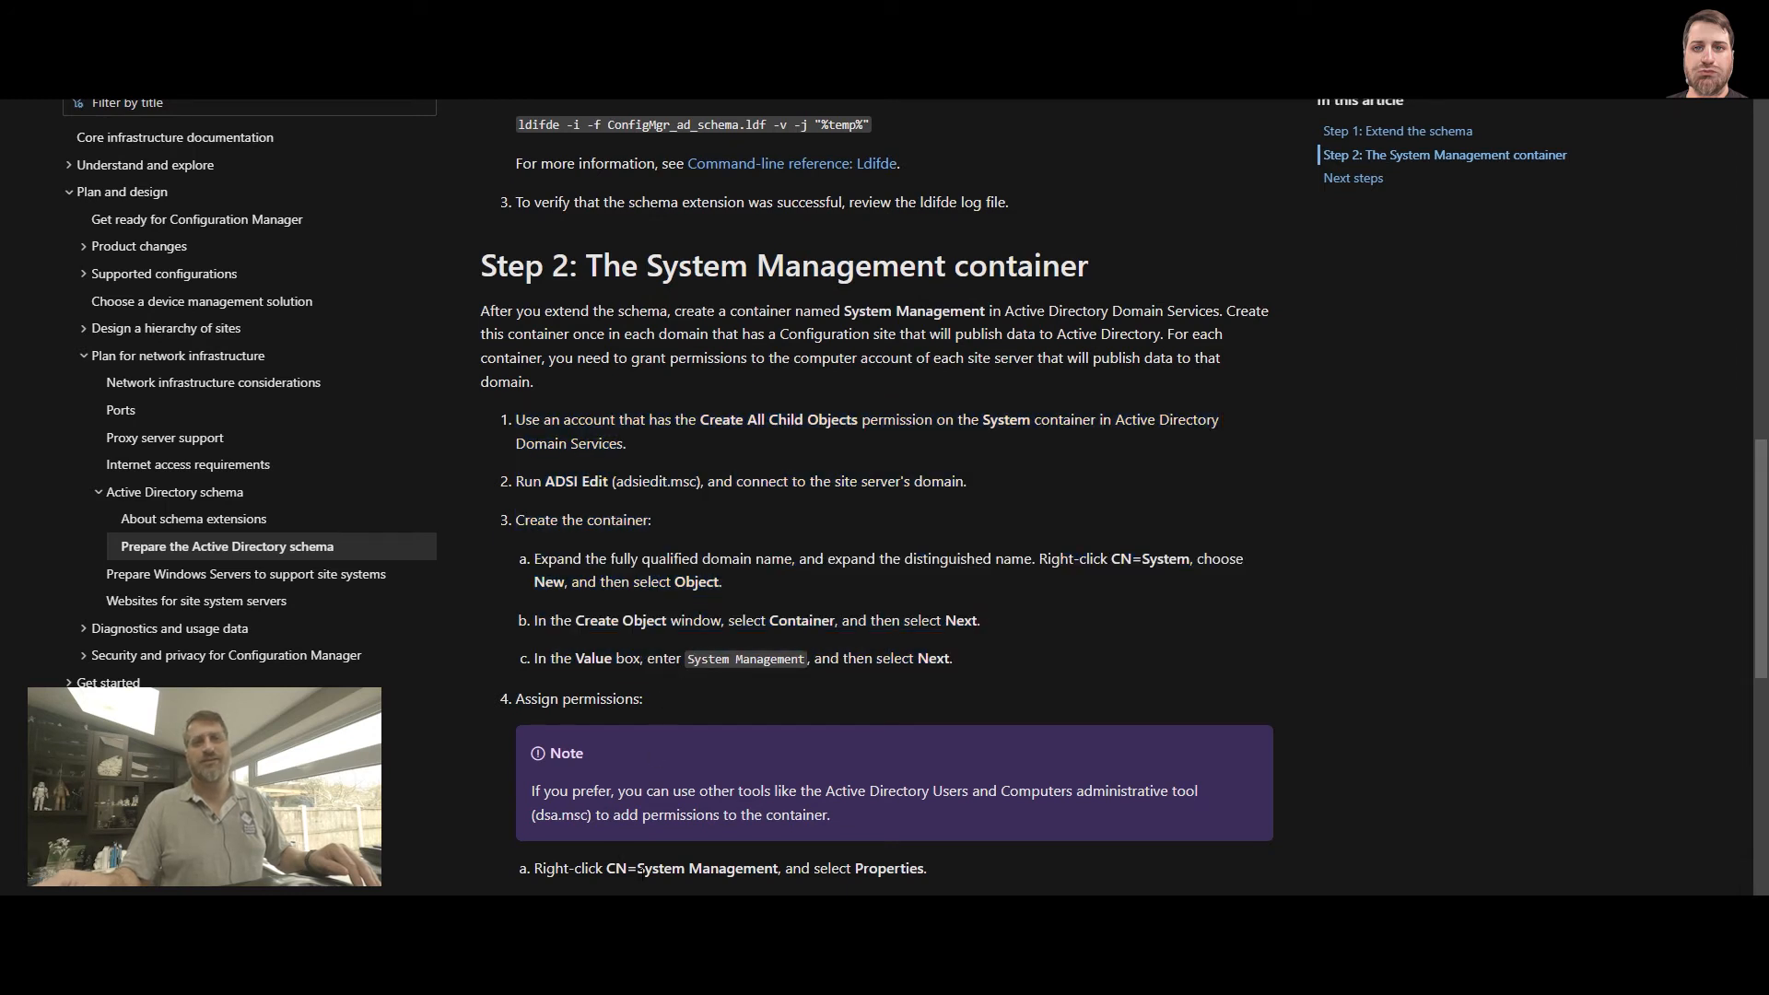
# Step: Copy the container name System Management from the documentation's permissions instructions and switch back to ADSI Edit
pyautogui.moveTo(638, 871); pyautogui.dragTo(780, 871)
pyautogui.hotkey('ctrl', 'c')
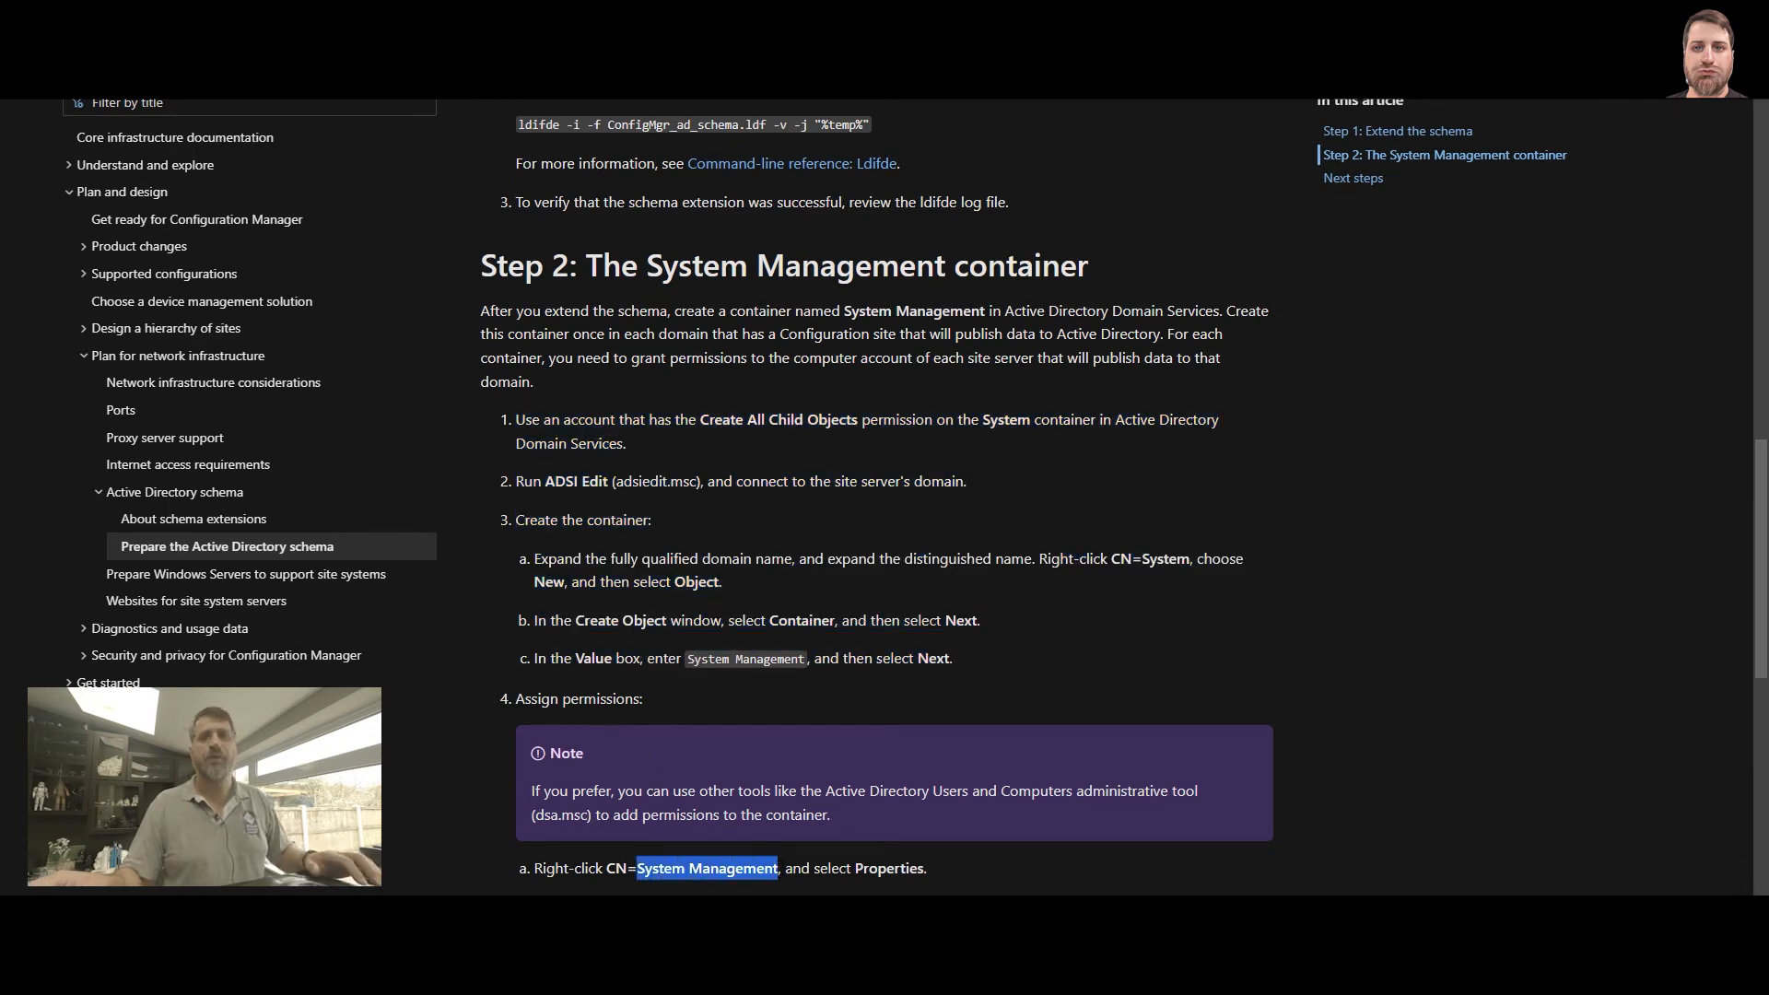
pyautogui.click(1024, 673)
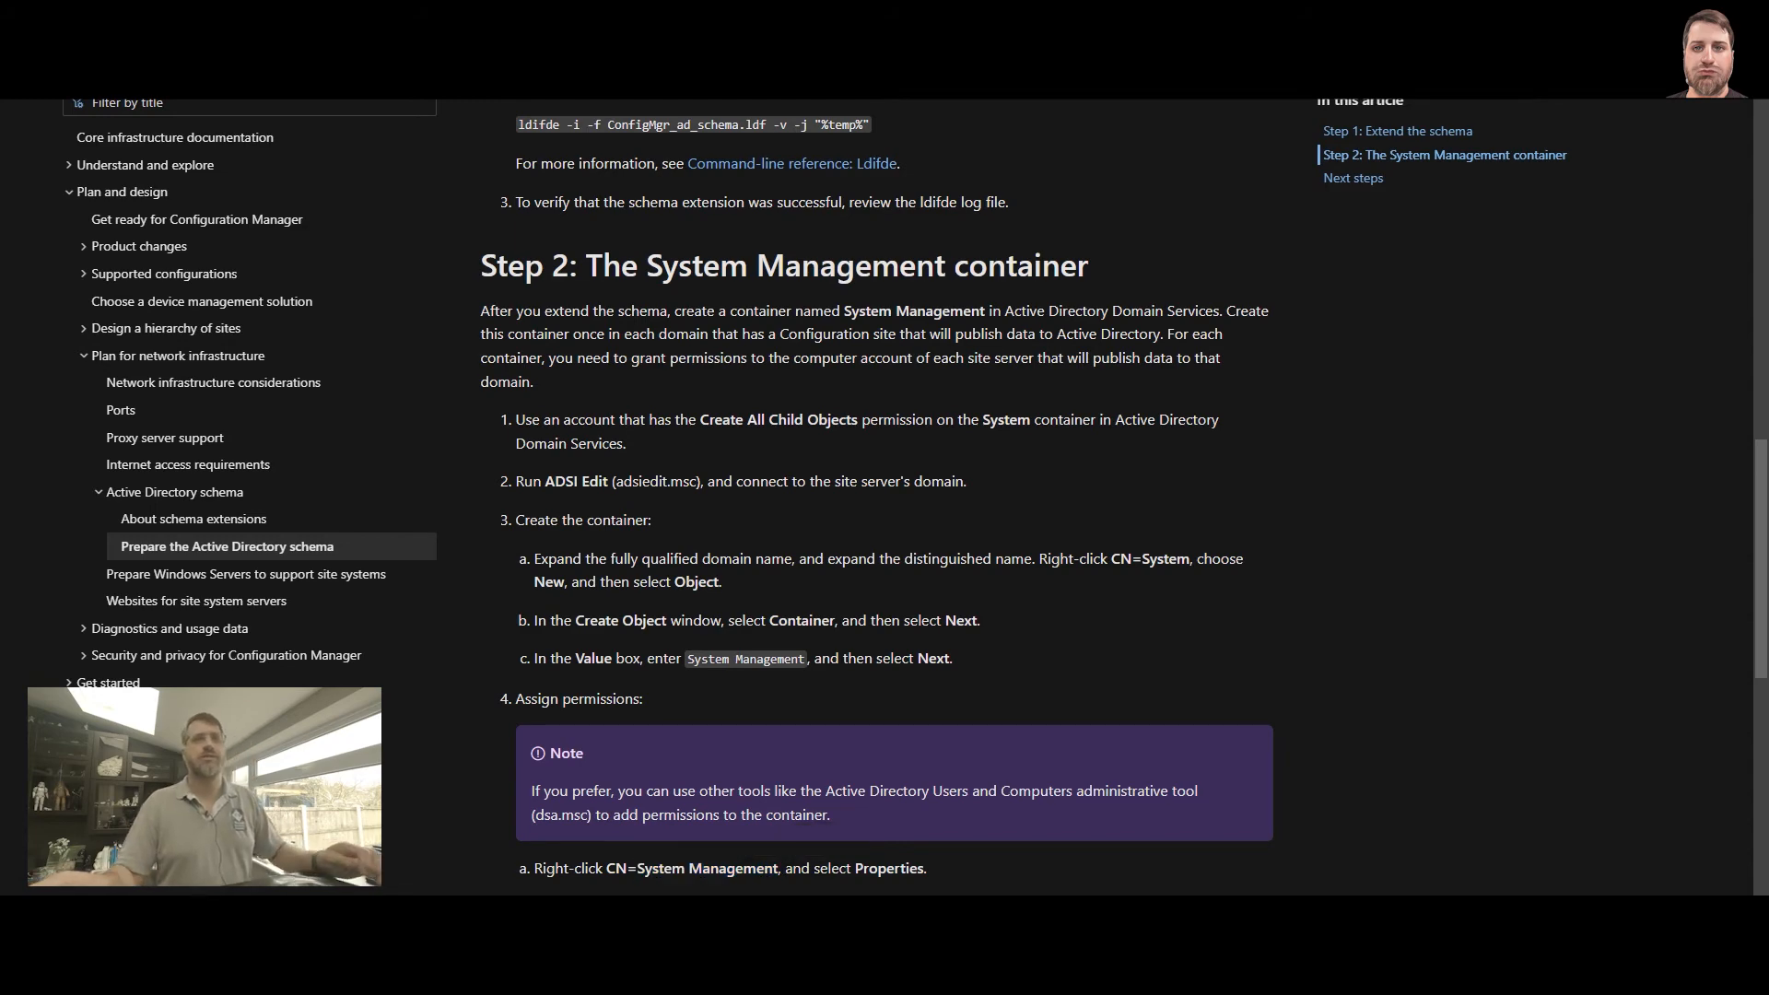
pyautogui.hotkey('alt', 'Tab')
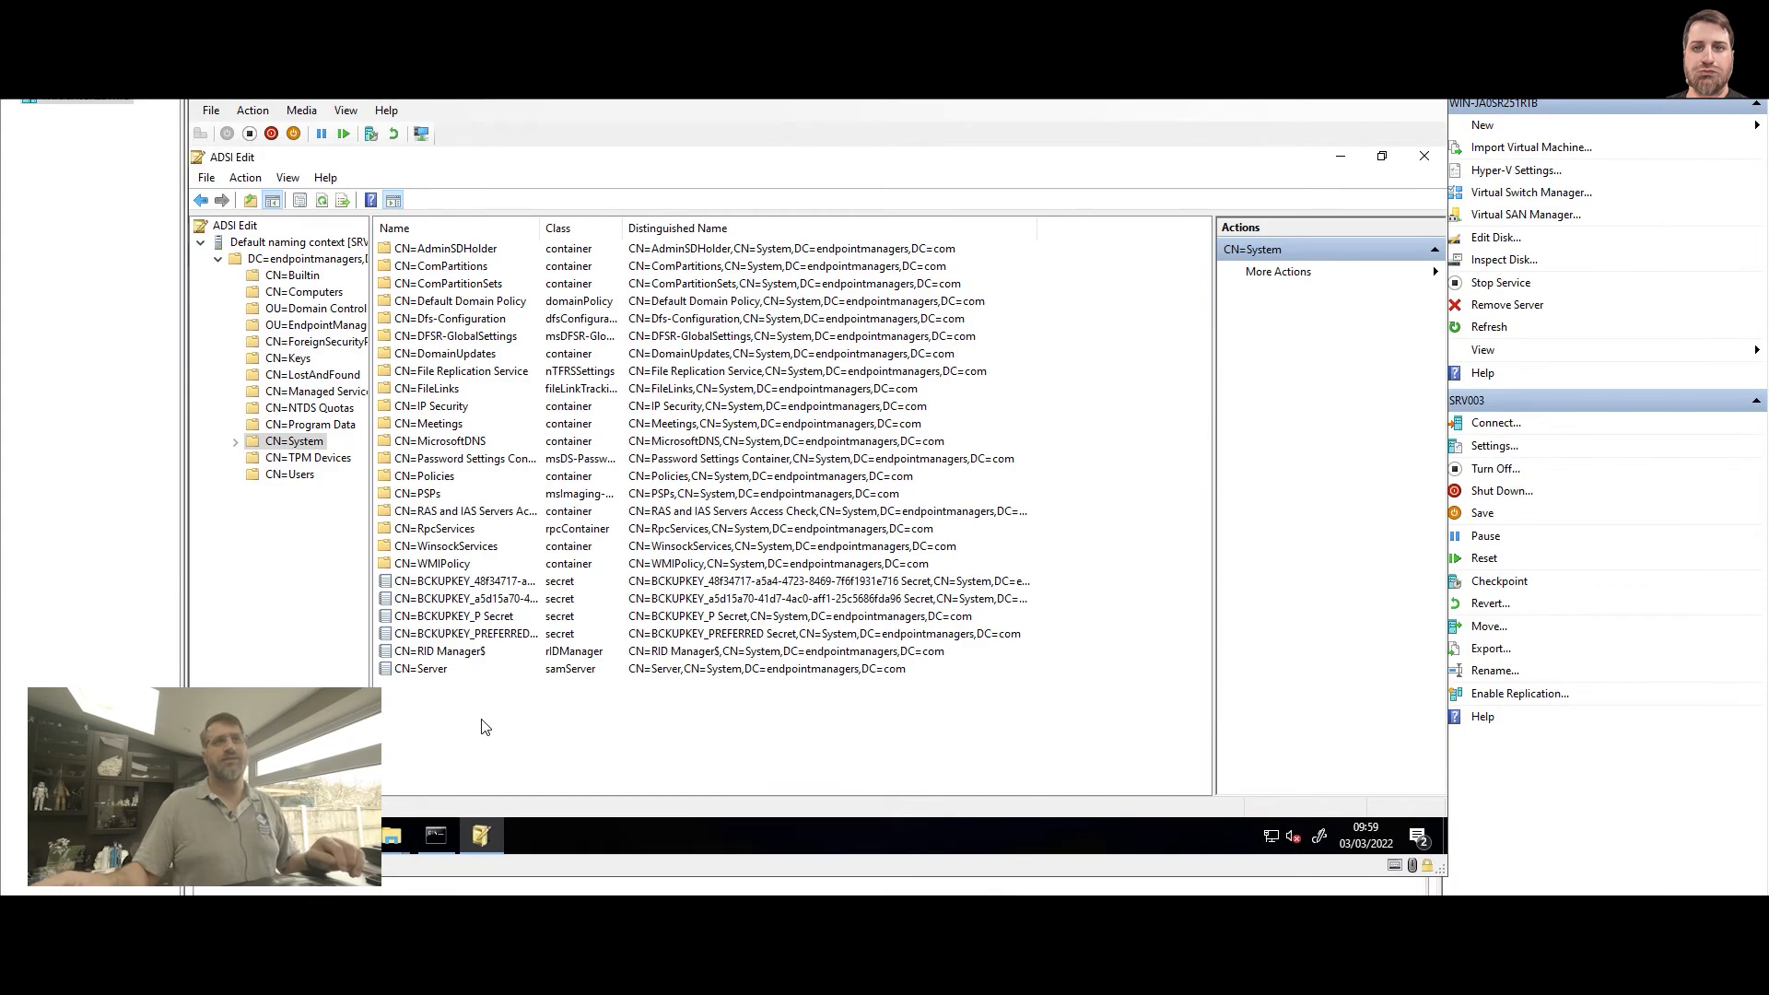
# Step: Create a new object of class container with the common name System Management under CN=System
pyautogui.rightClick(307, 446)
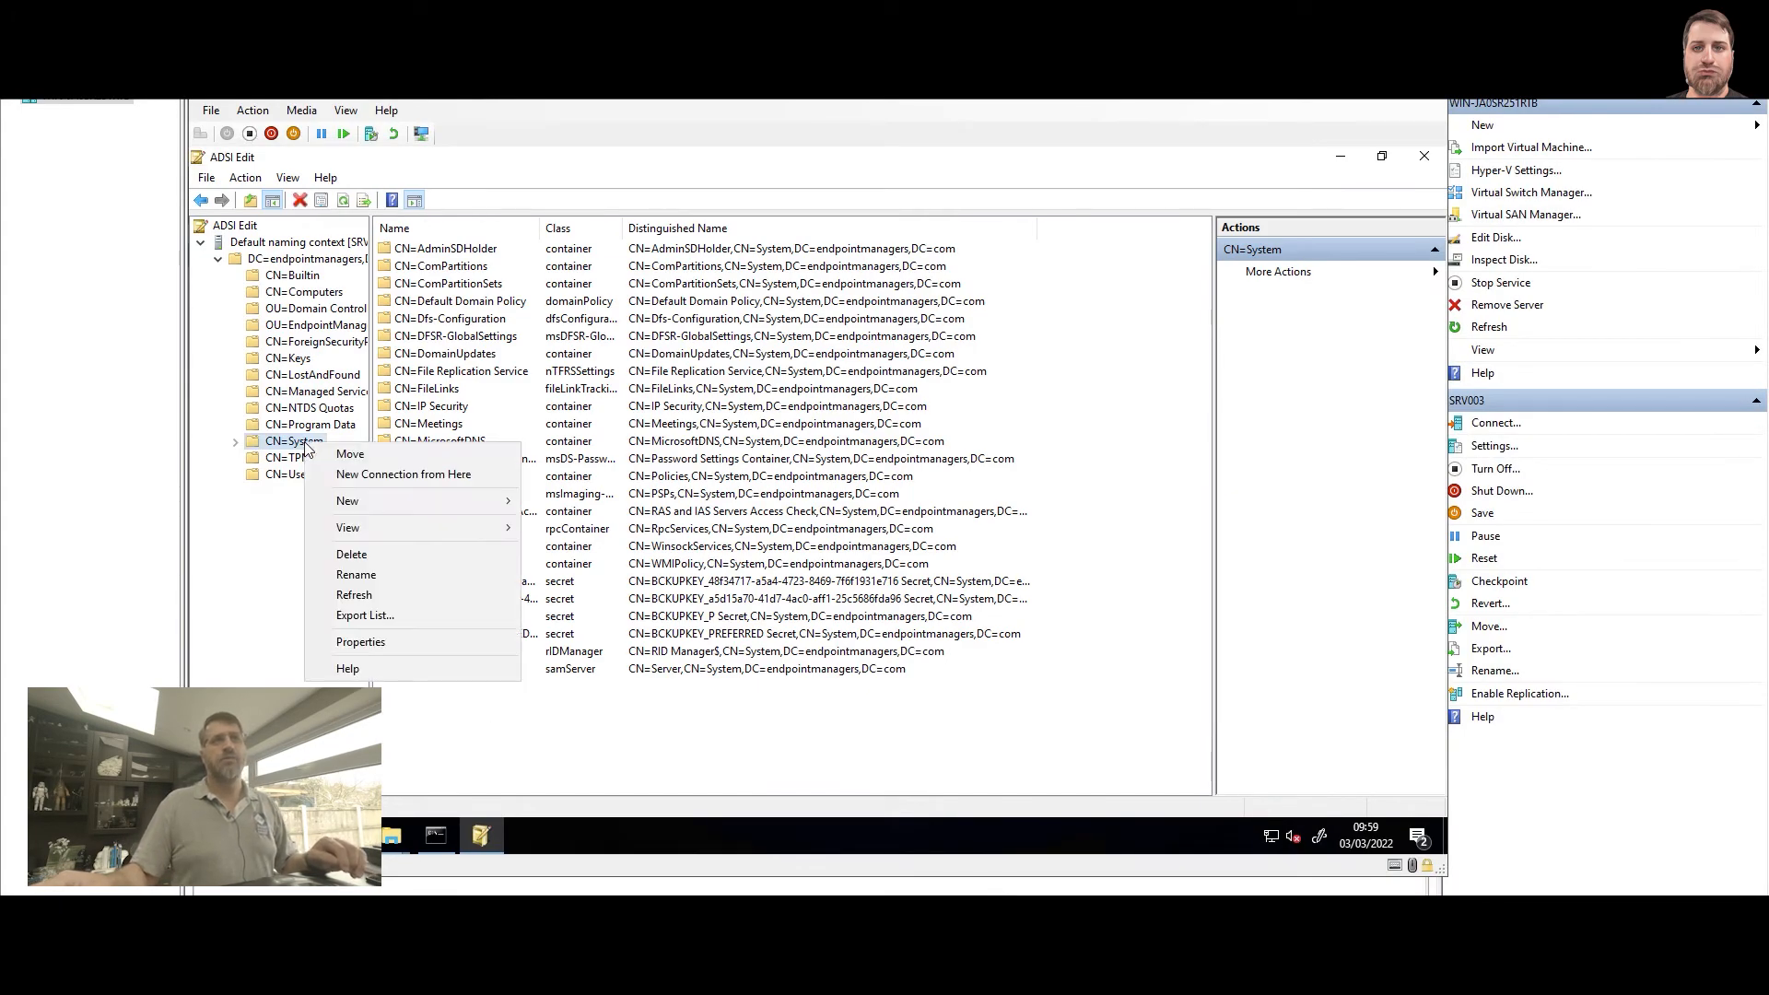
pyautogui.moveTo(374, 498)
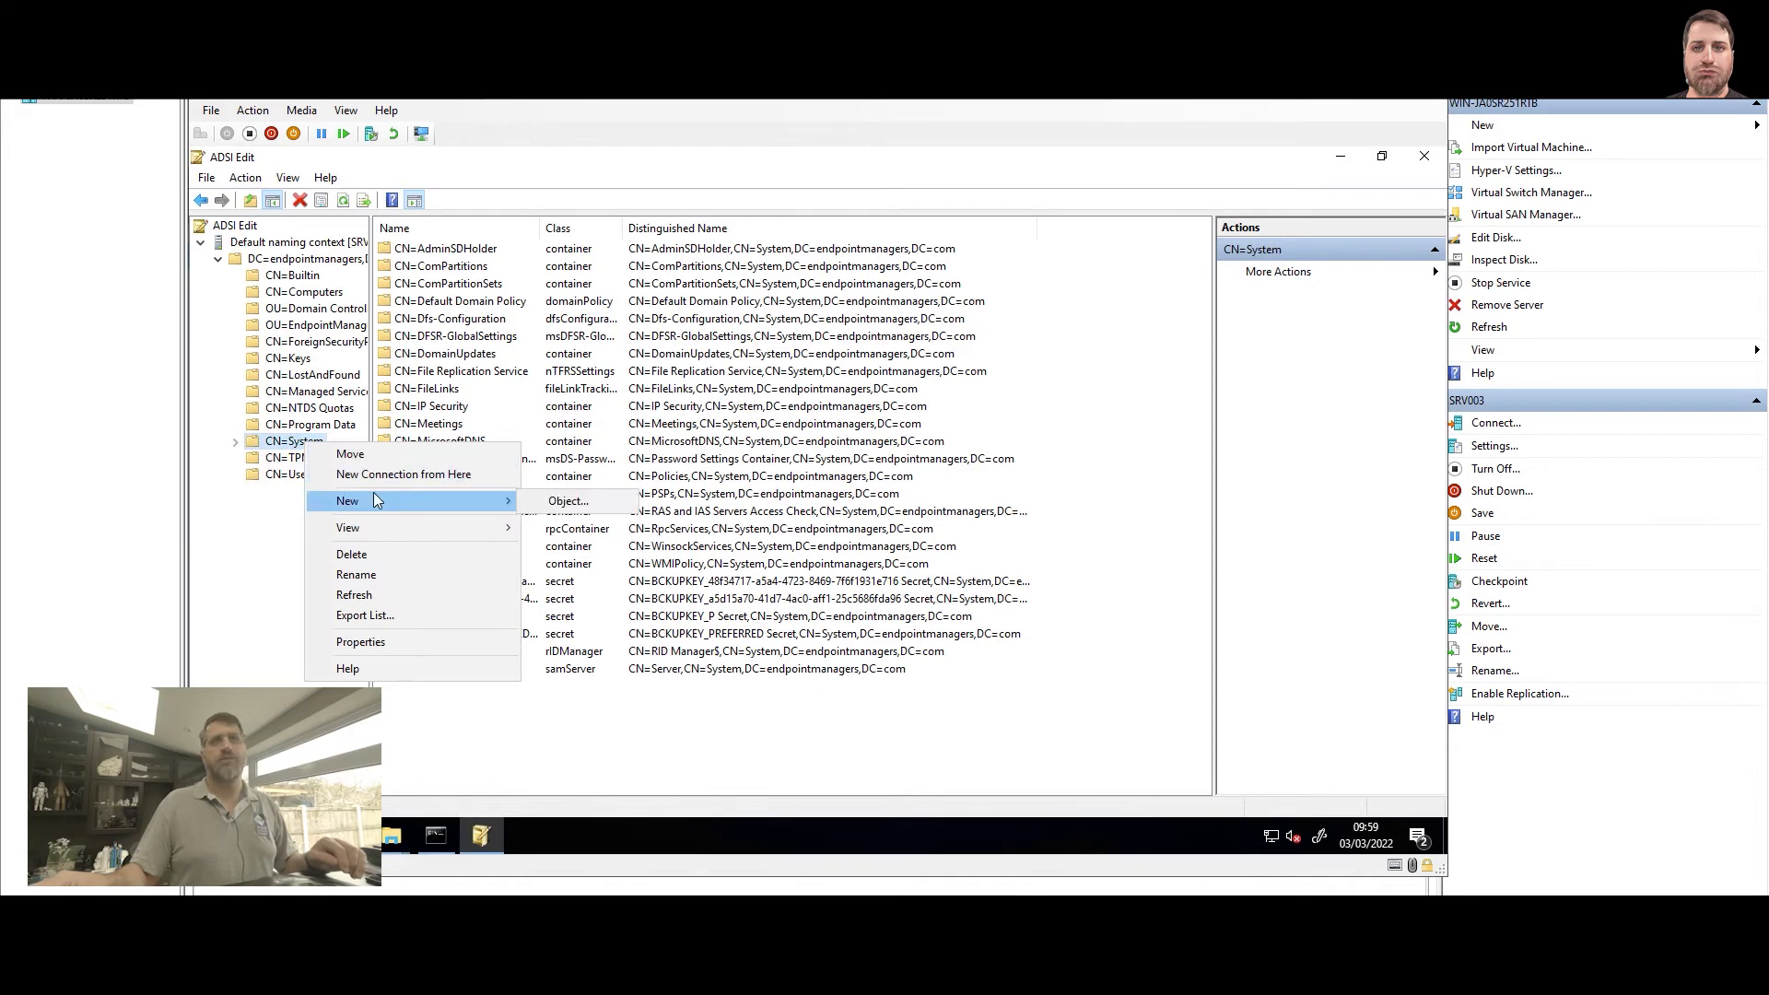
pyautogui.click(605, 507)
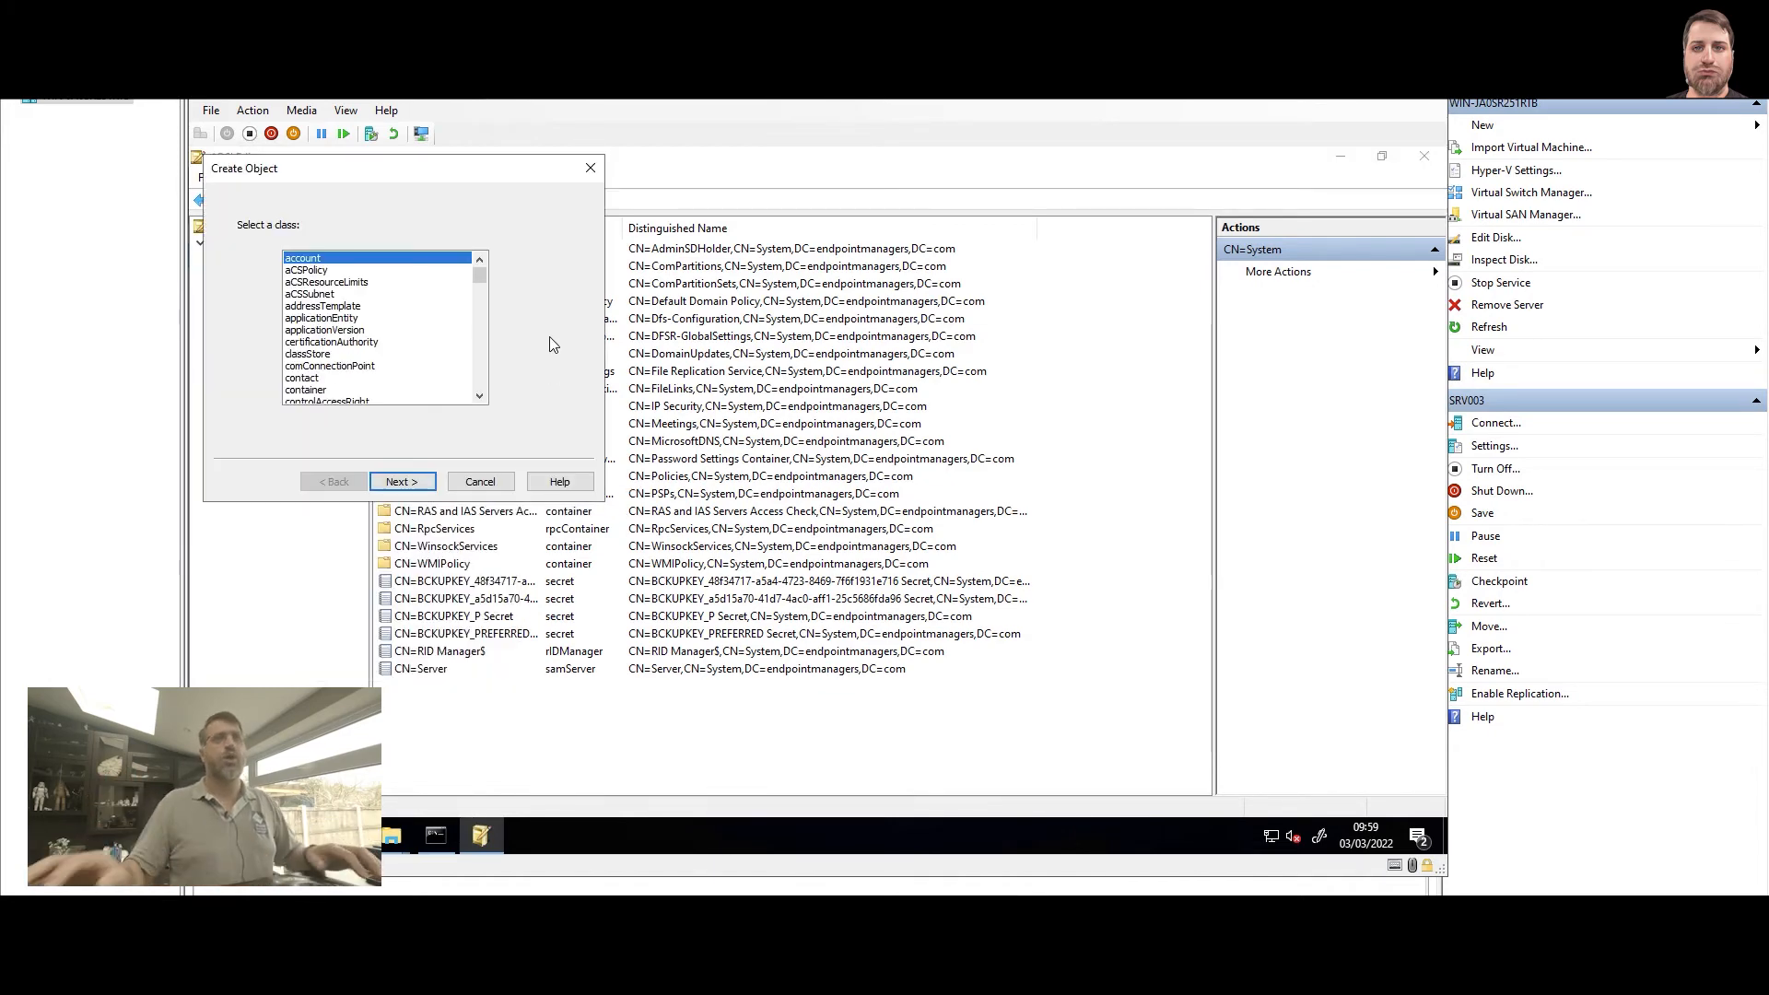
pyautogui.write('con')
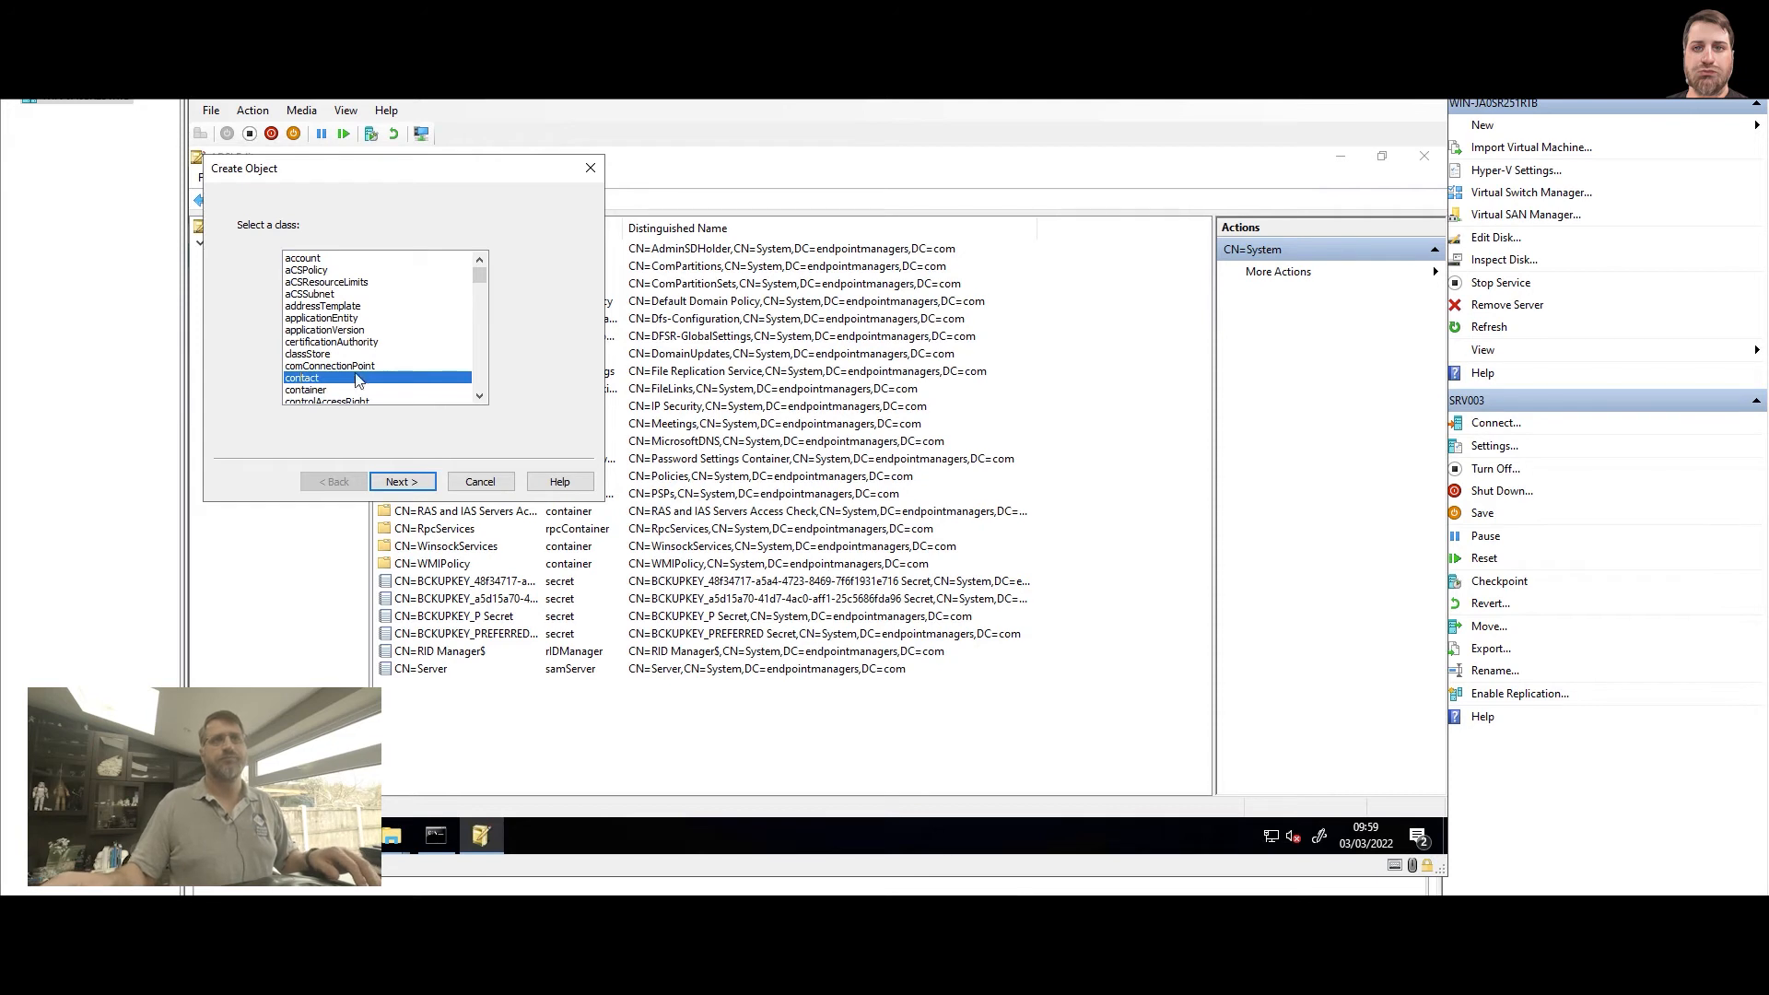
pyautogui.click(299, 391)
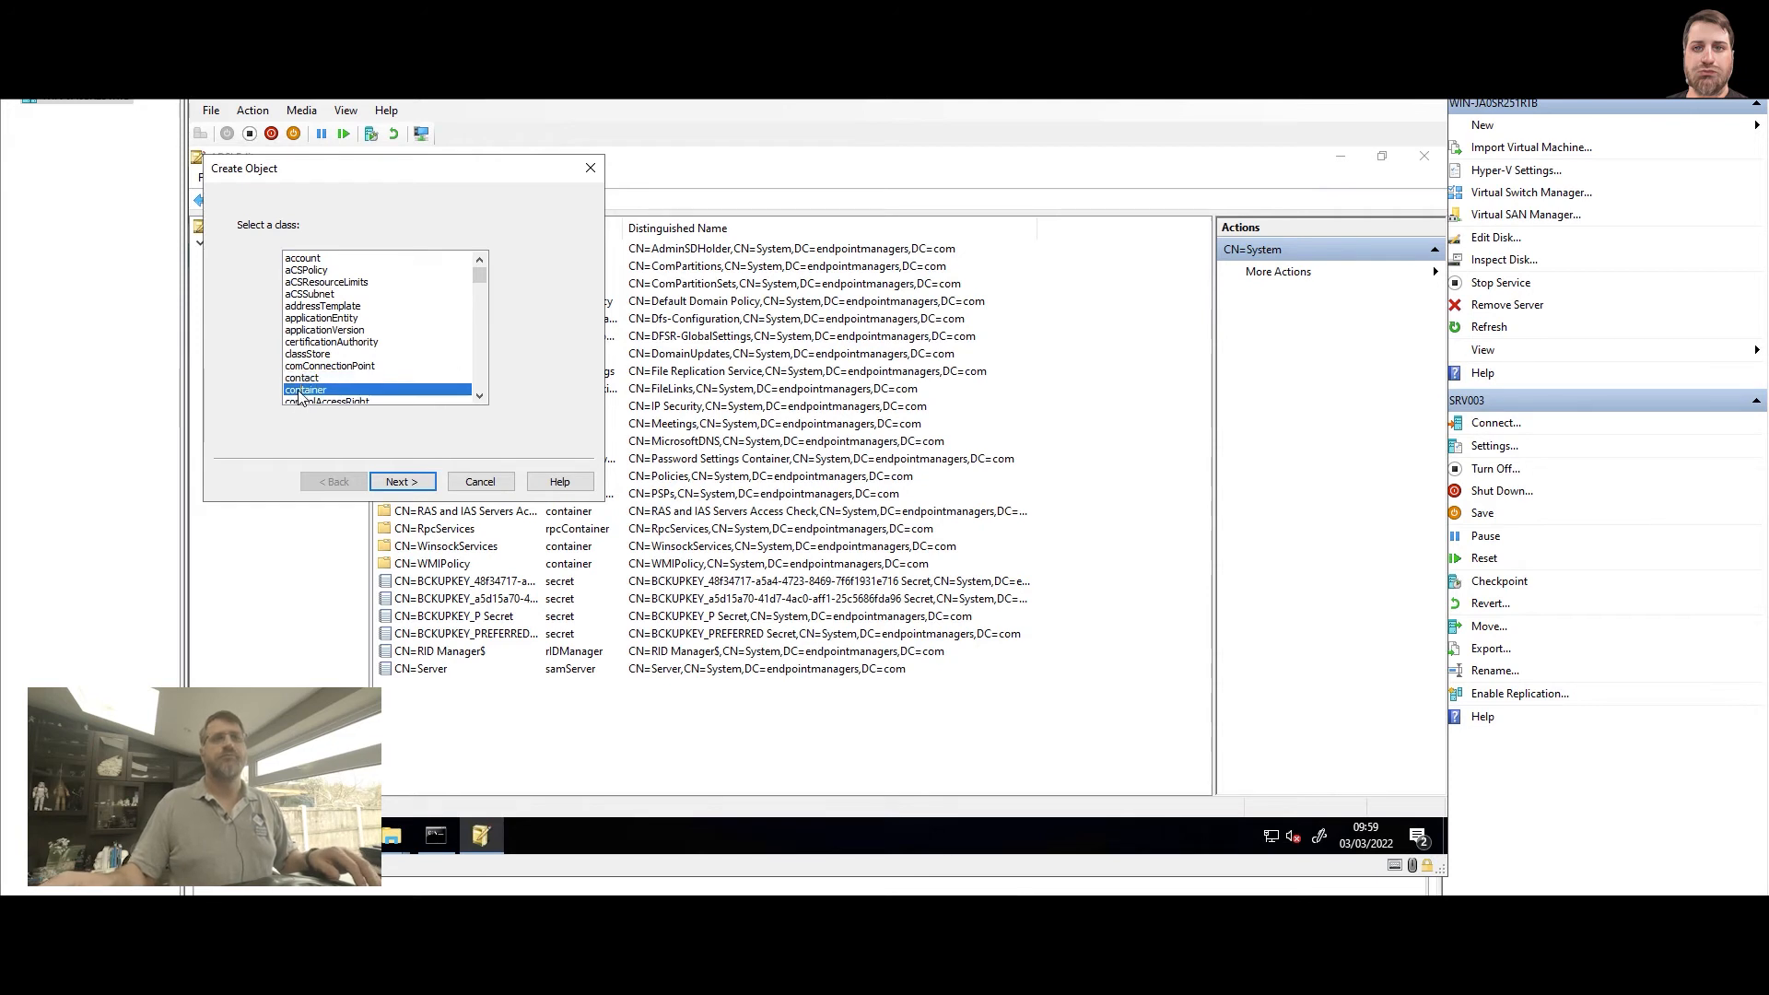
pyautogui.click(424, 482)
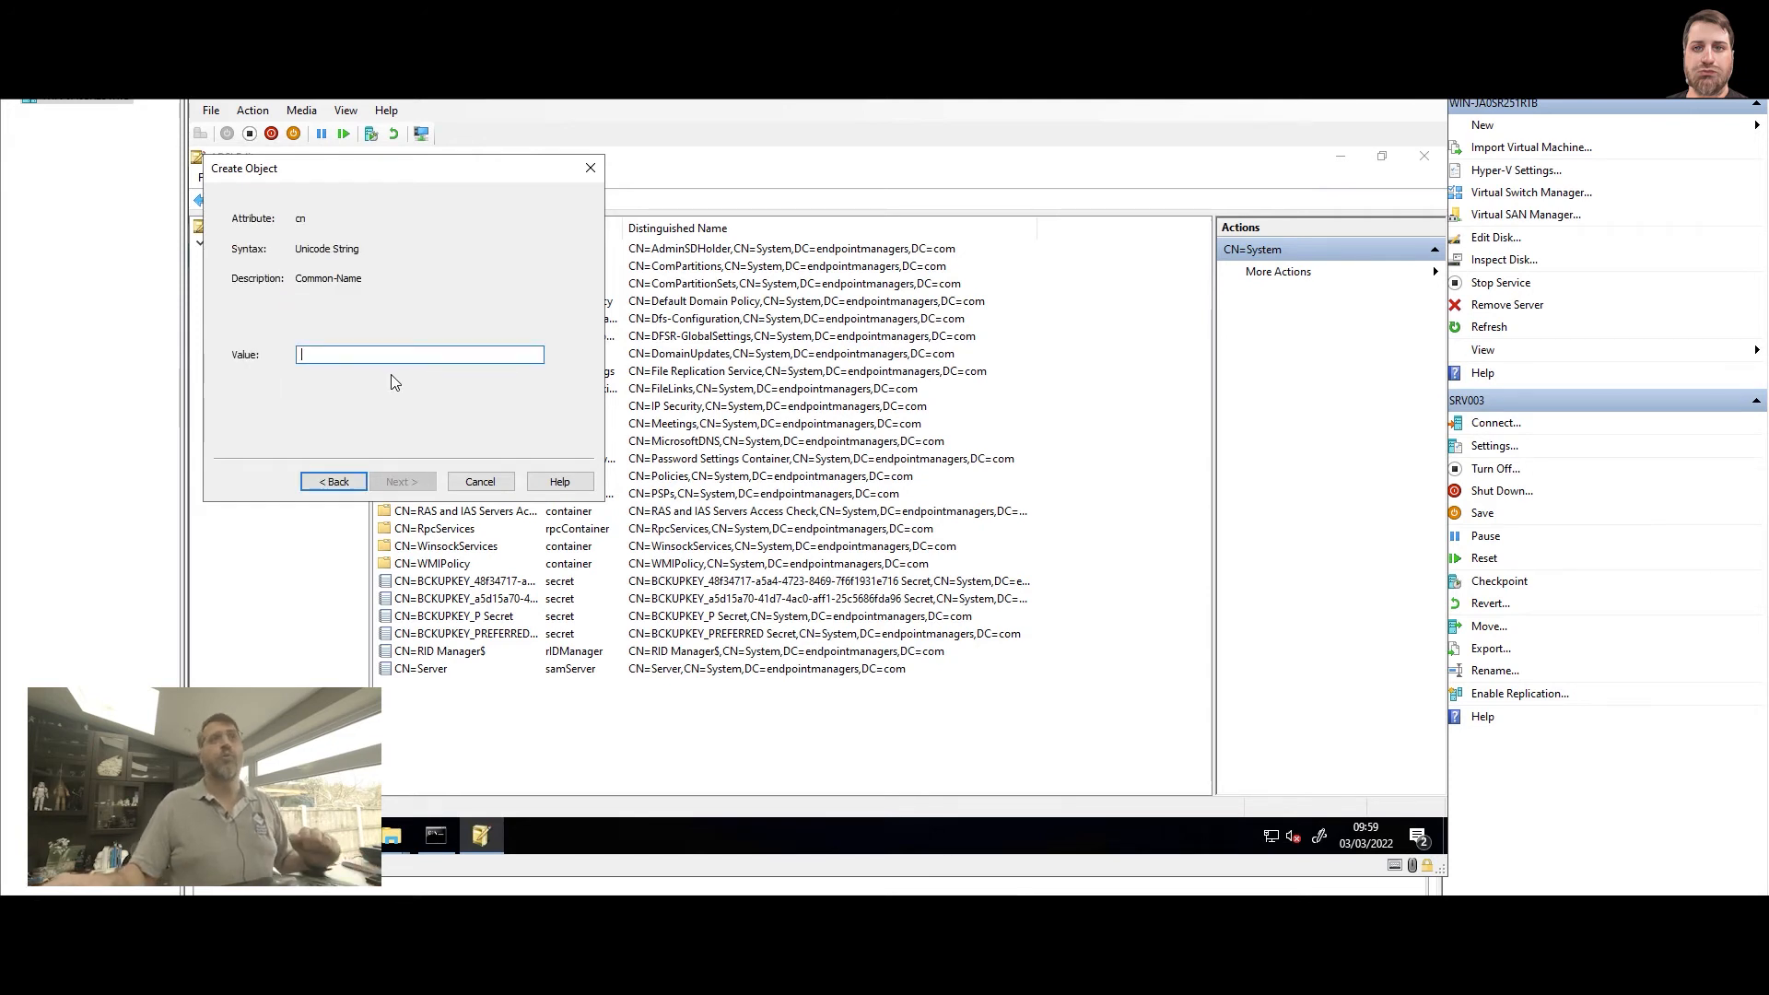
pyautogui.hotkey('ctrl', 'v')
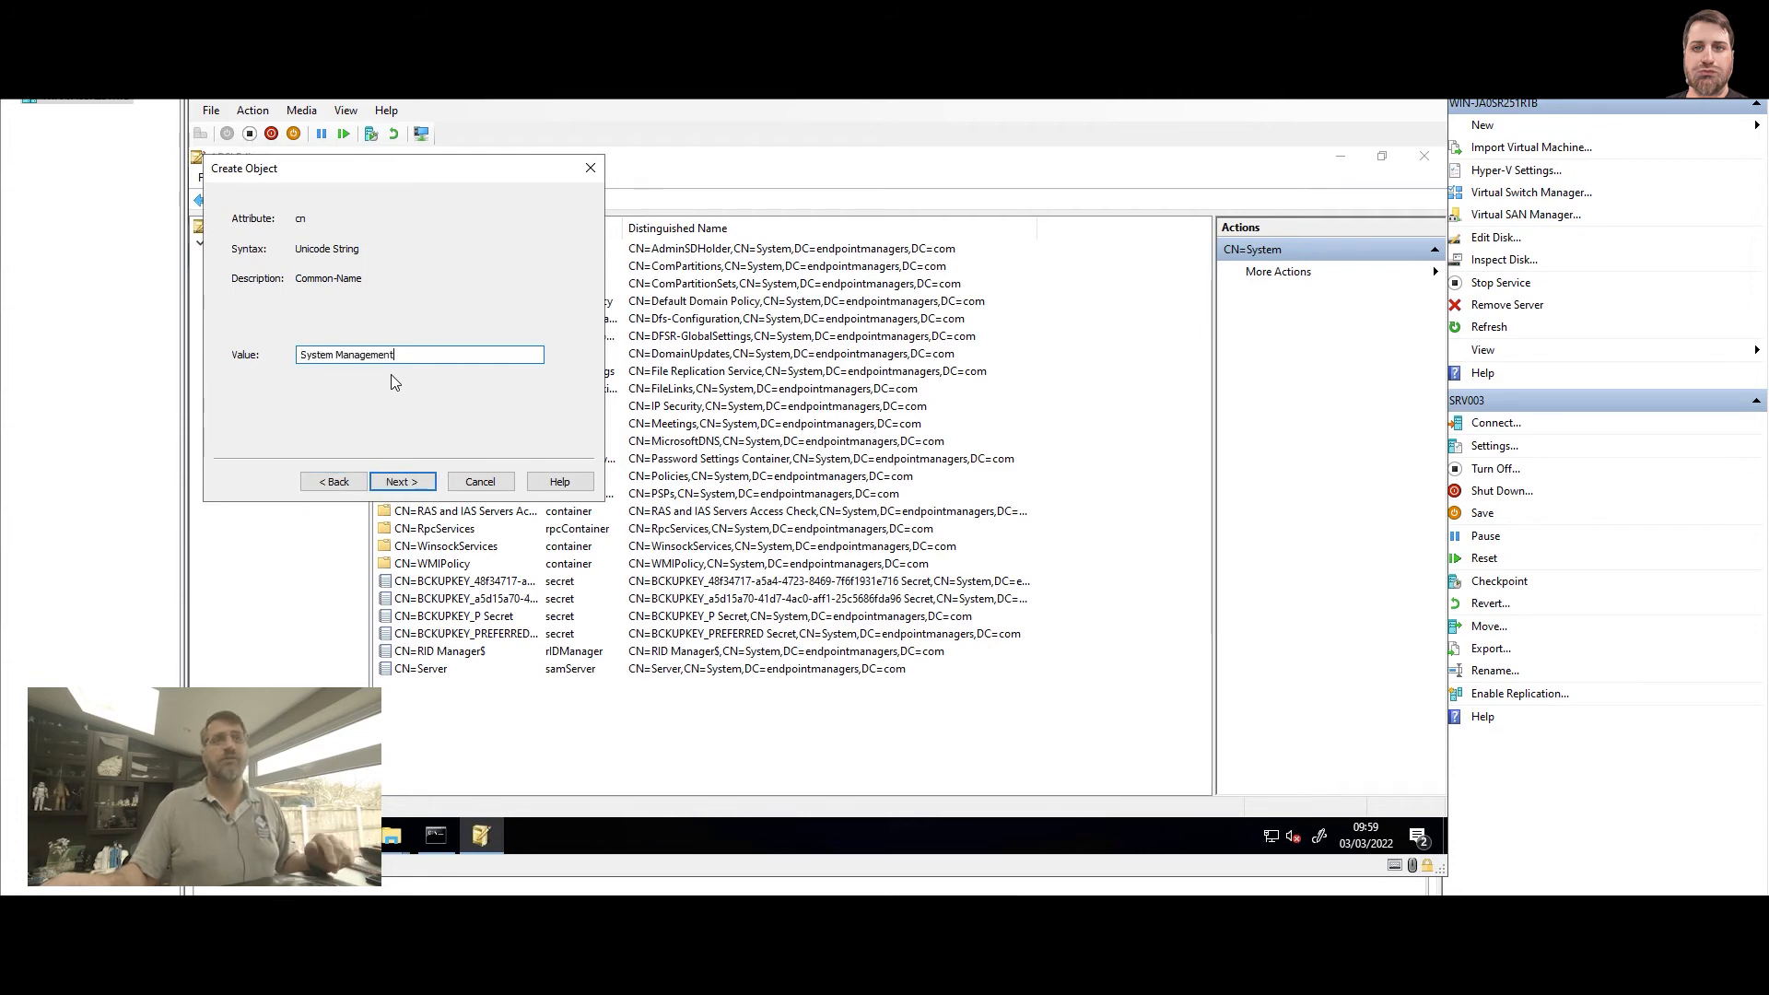
pyautogui.click(413, 484)
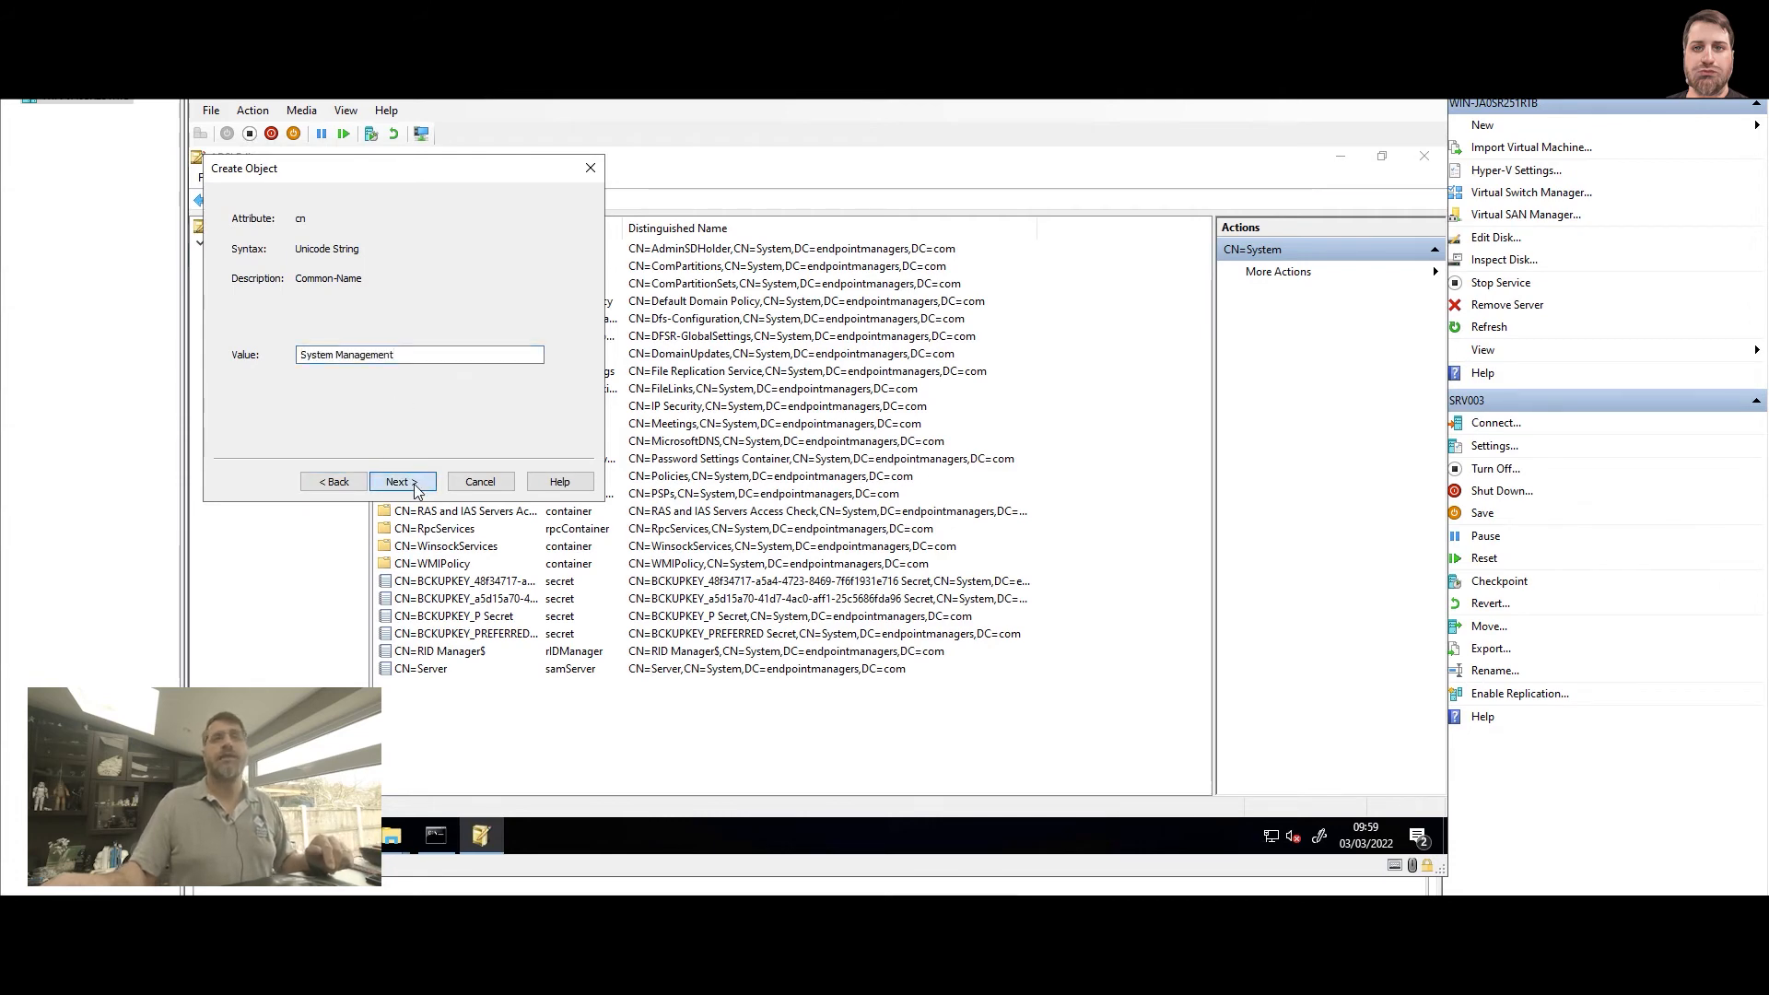
pyautogui.click(414, 483)
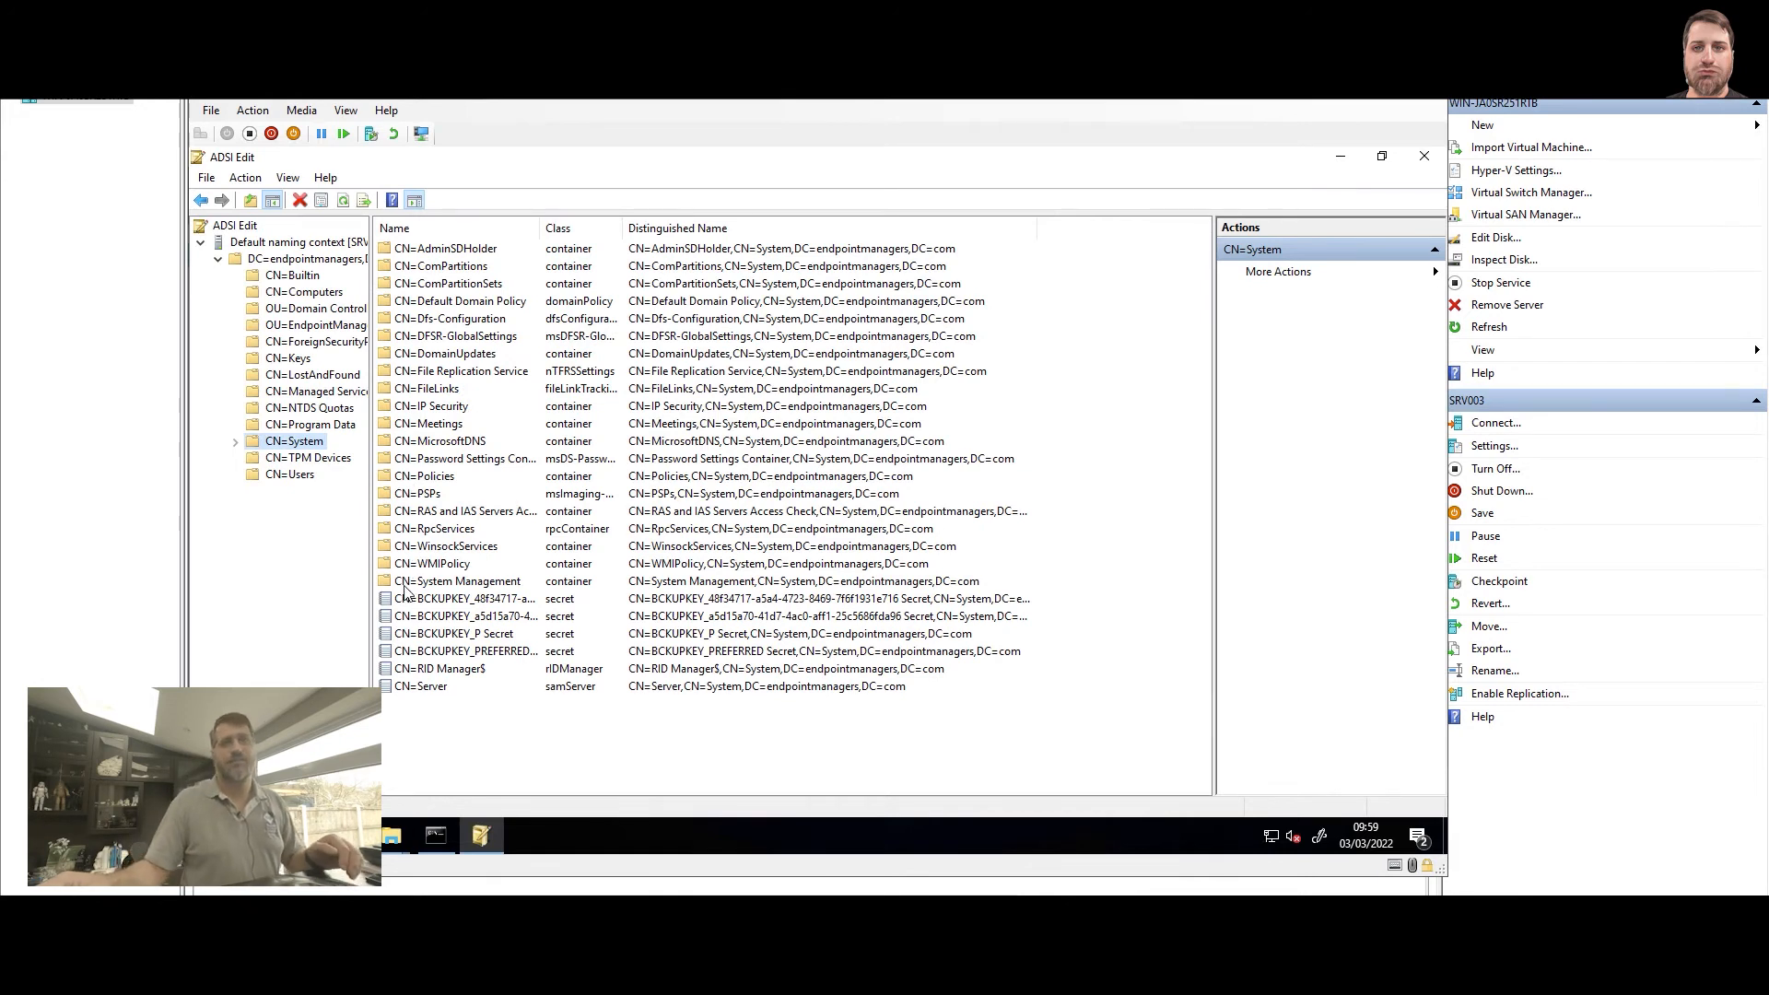
# Step: Open the advanced security settings of the CN=System Management container from its properties
pyautogui.click(495, 587)
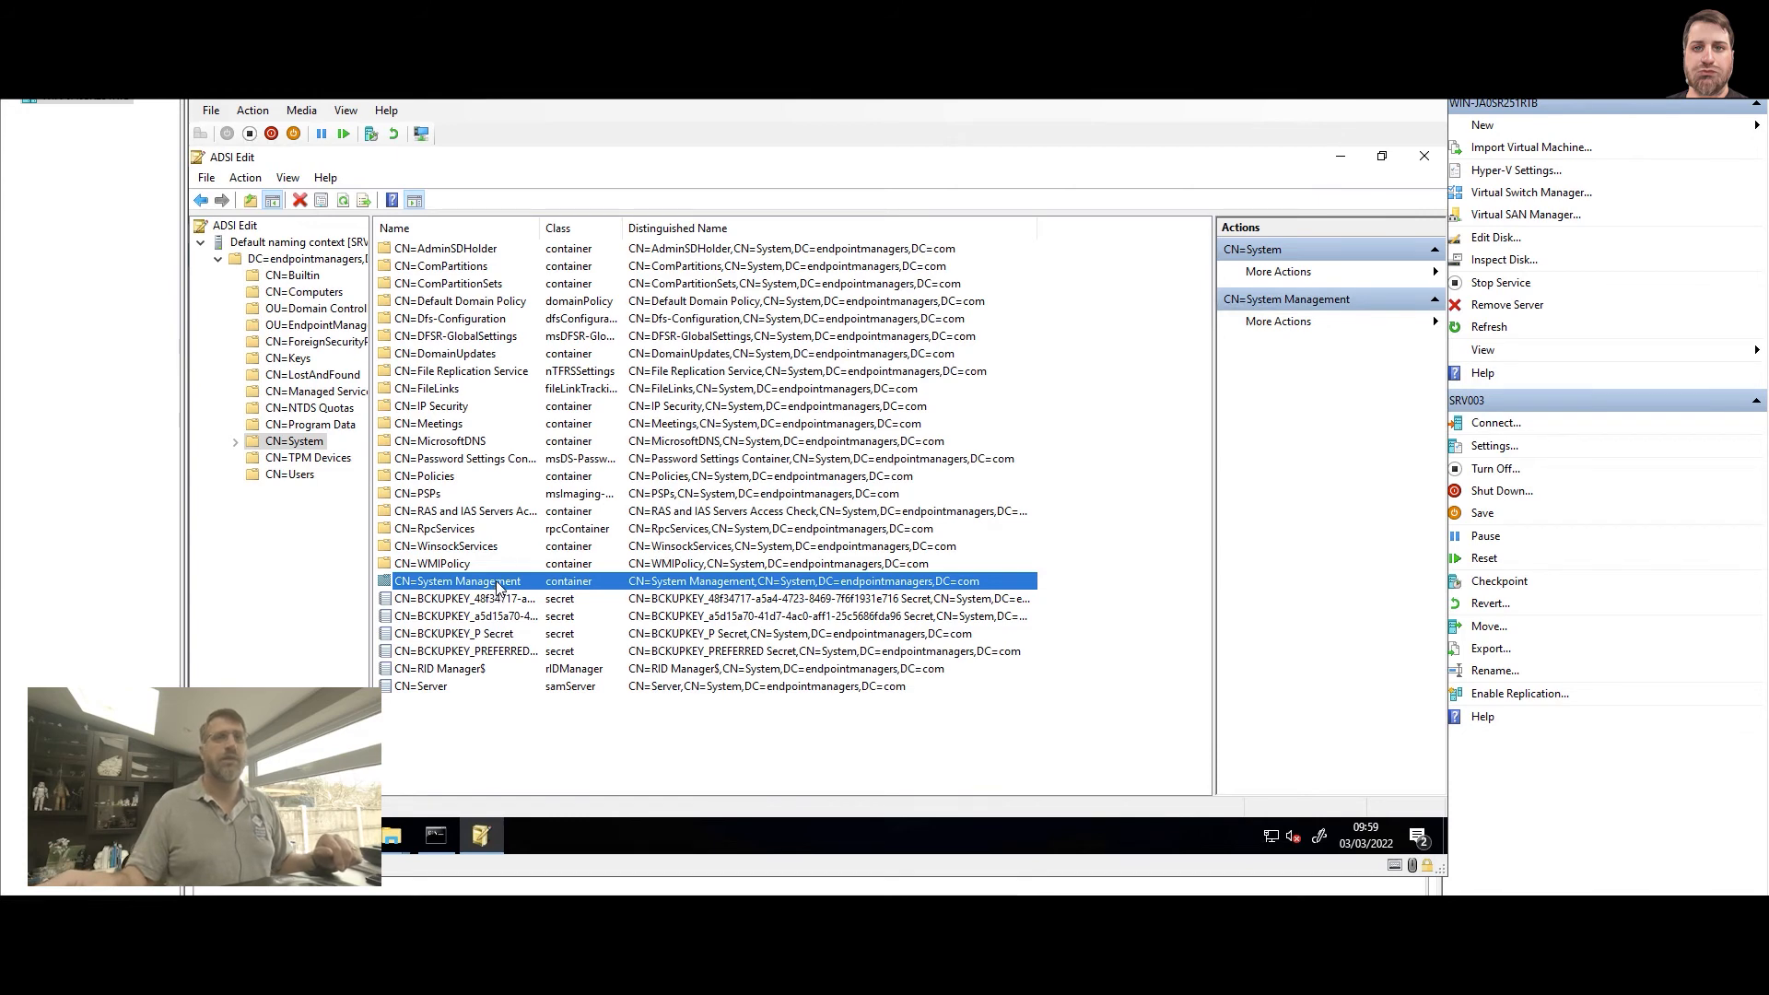
pyautogui.rightClick(498, 586)
pyautogui.click(541, 732)
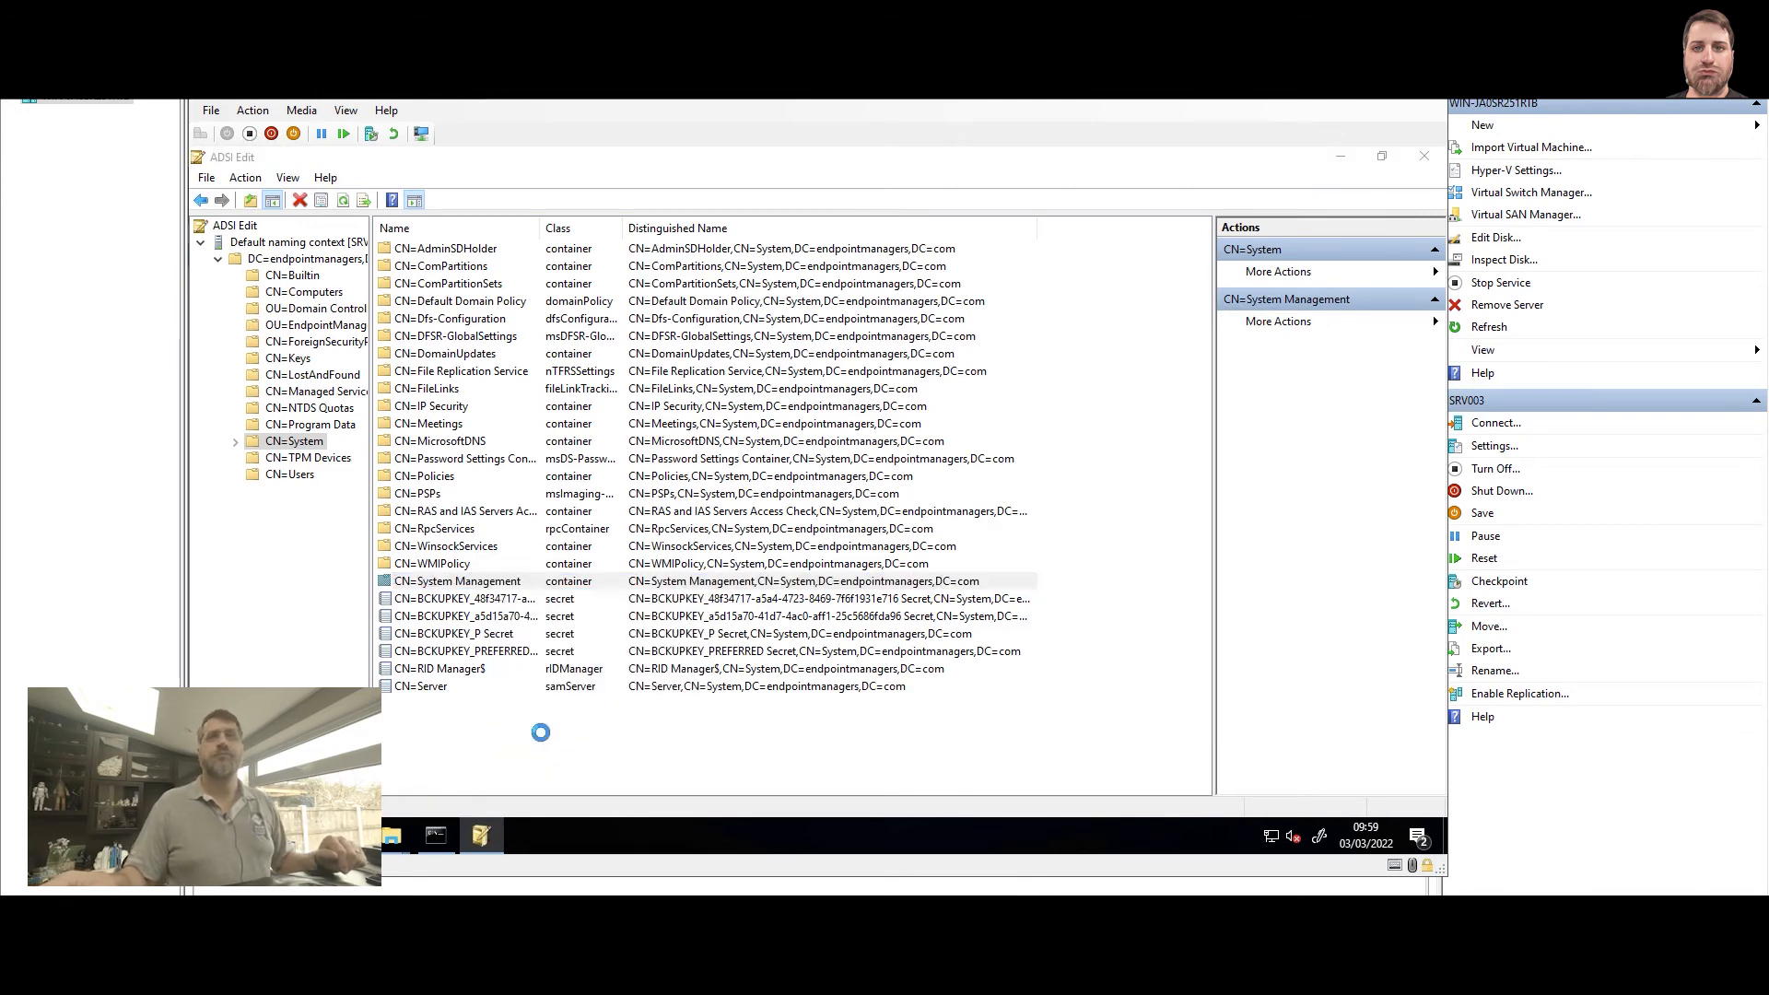
pyautogui.click(738, 315)
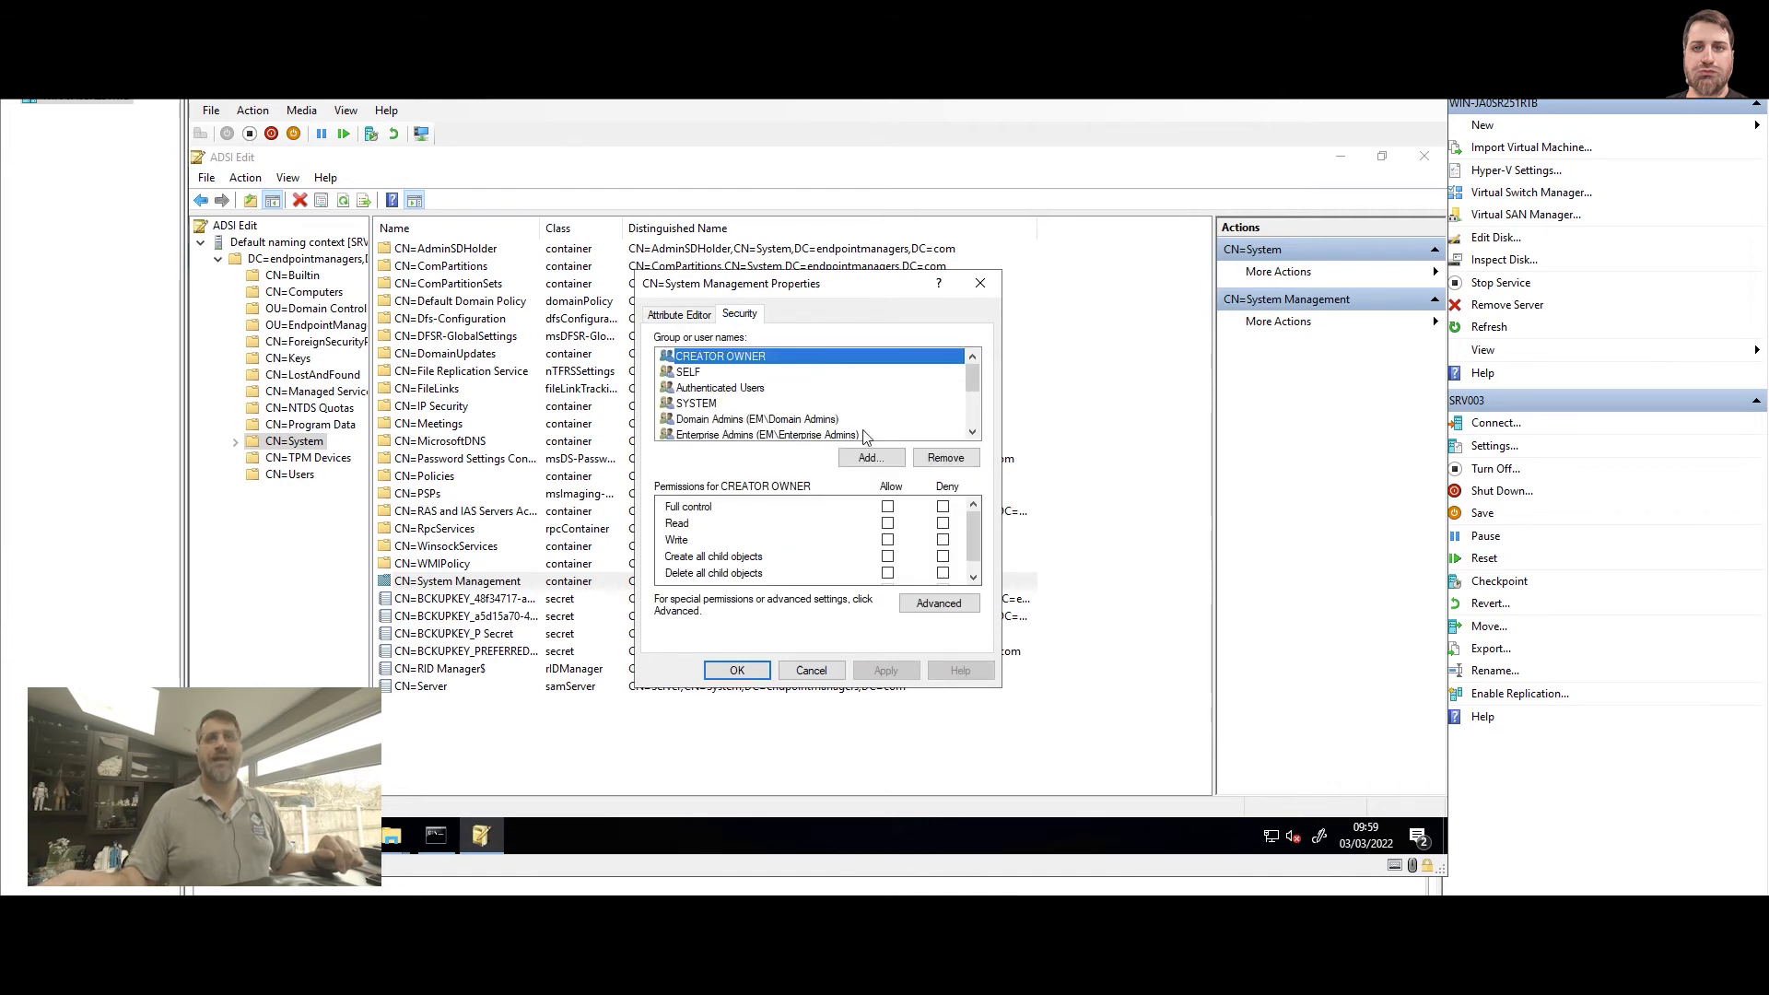
pyautogui.click(932, 605)
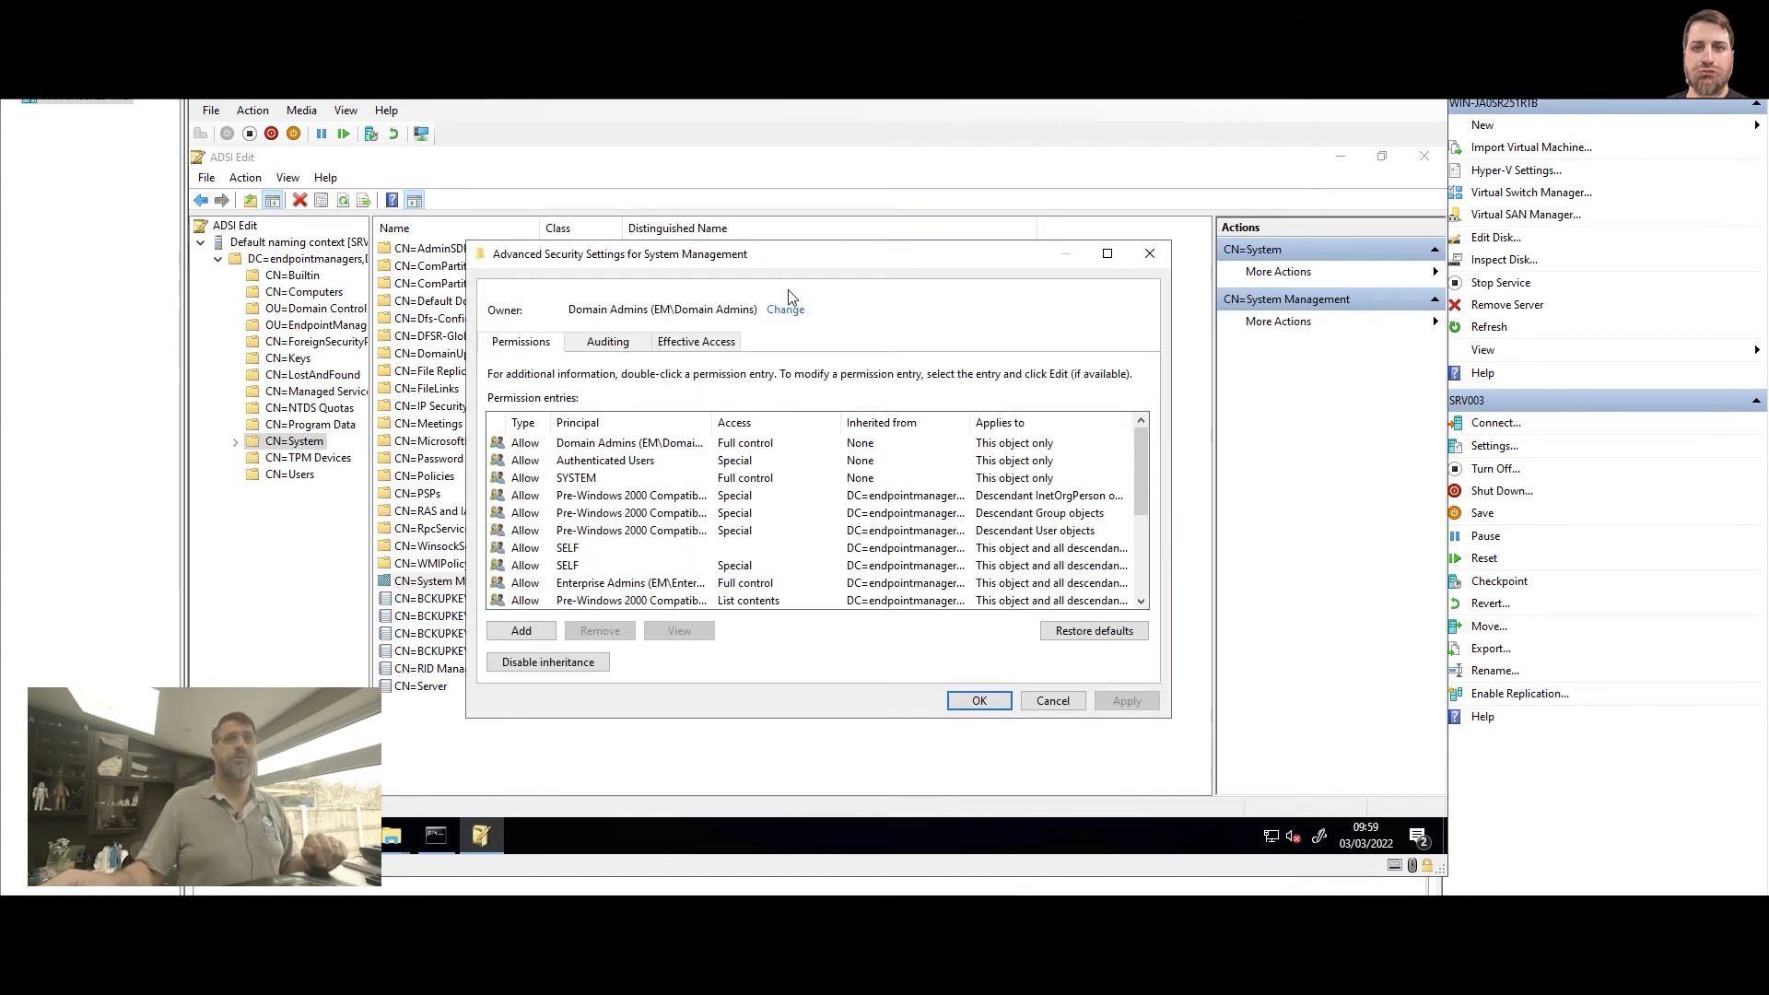
# Step: Add and apply an Allow entry granting the SCCM Site Servers group Full control over this object and all descendant objects
pyautogui.click(541, 638)
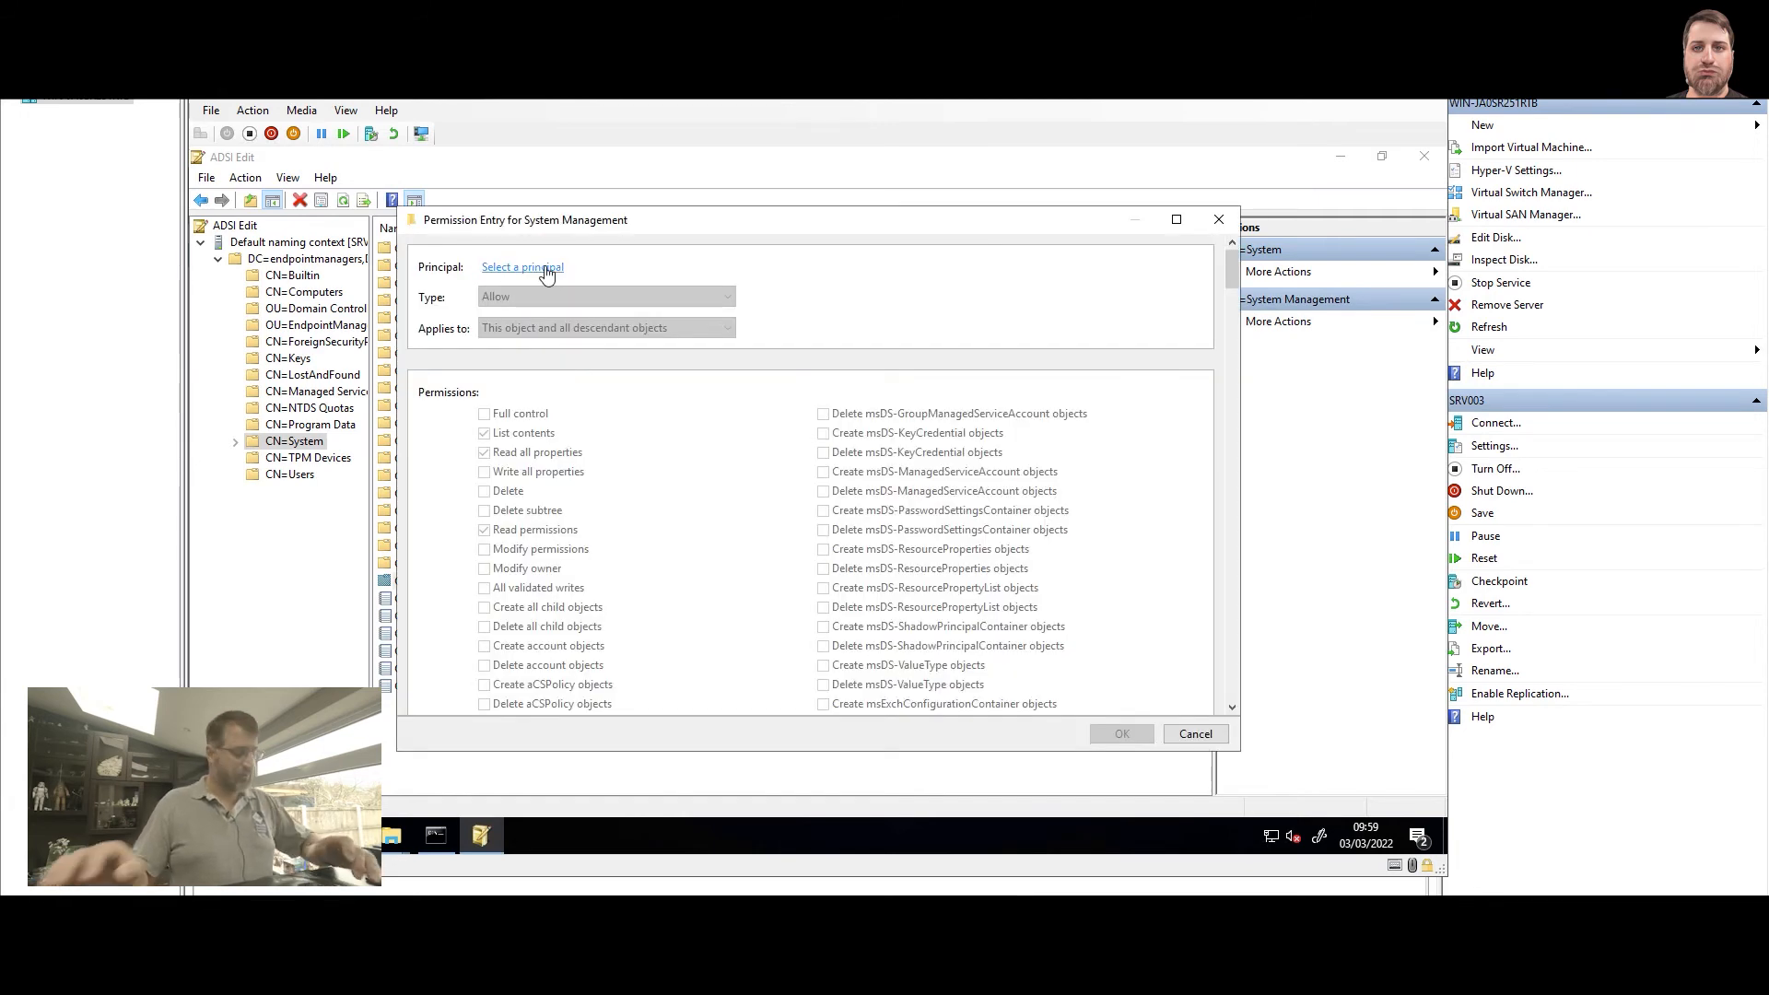
pyautogui.click(546, 269)
pyautogui.write('sccm site')
pyautogui.click(964, 516)
pyautogui.click(912, 574)
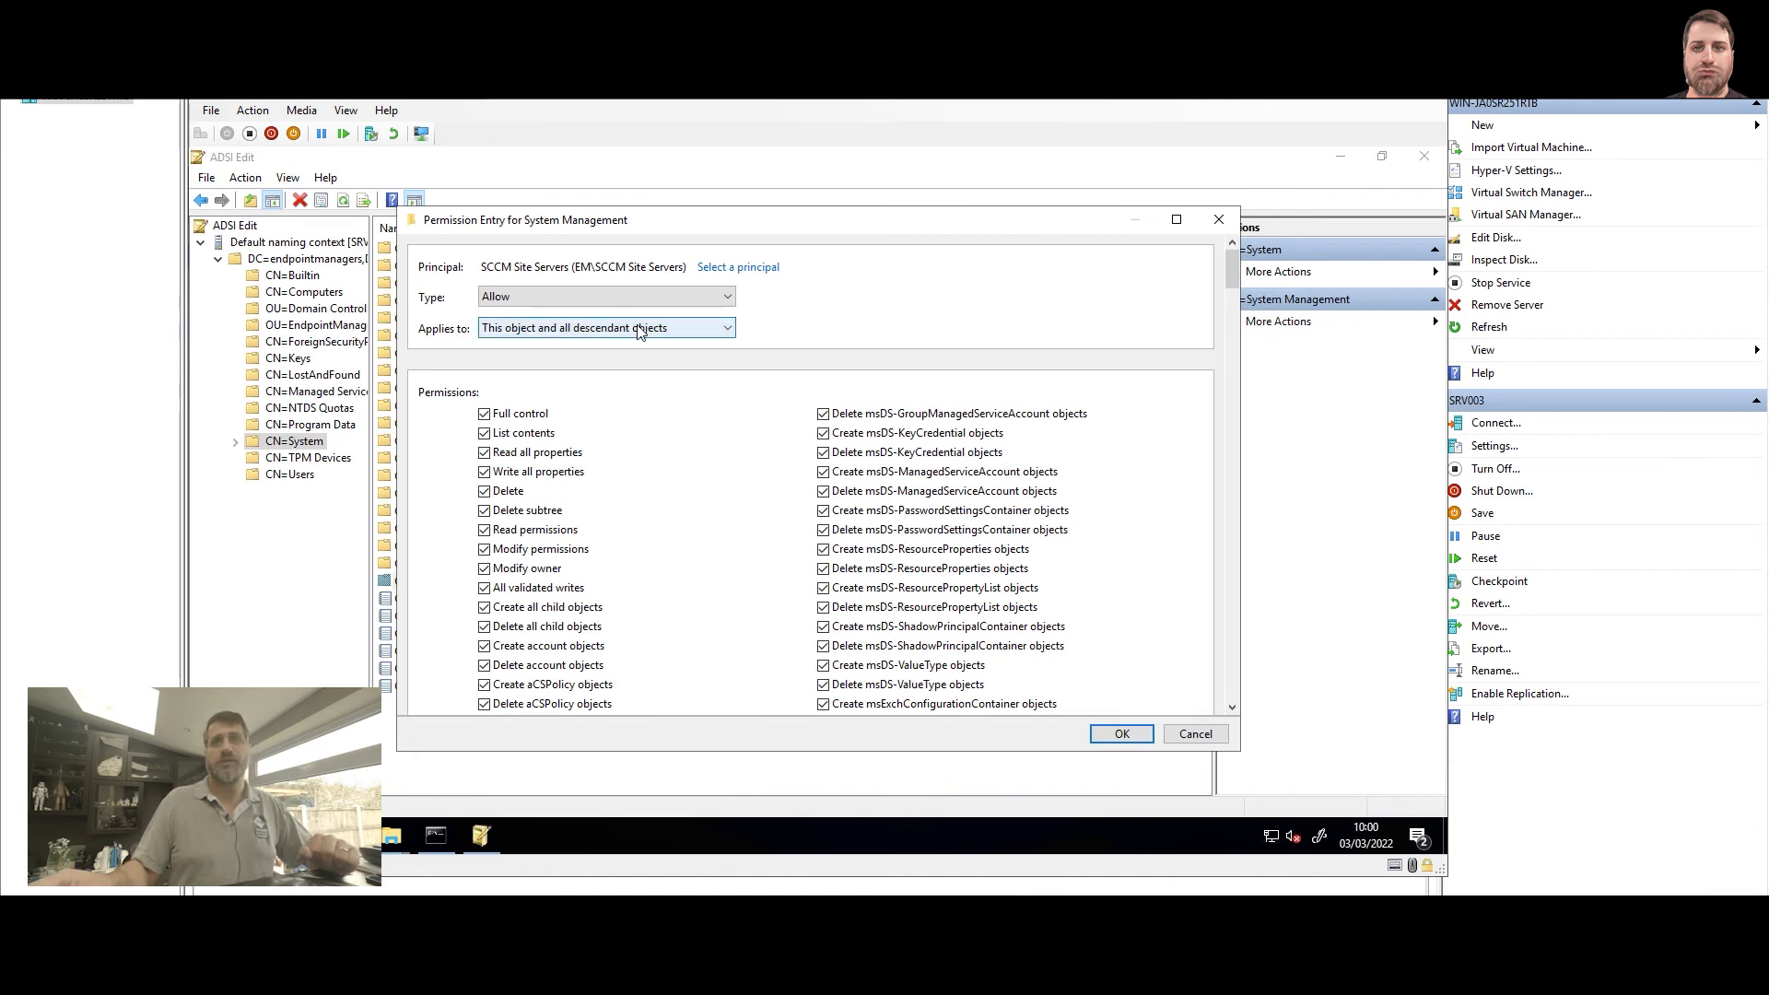
pyautogui.click(1123, 735)
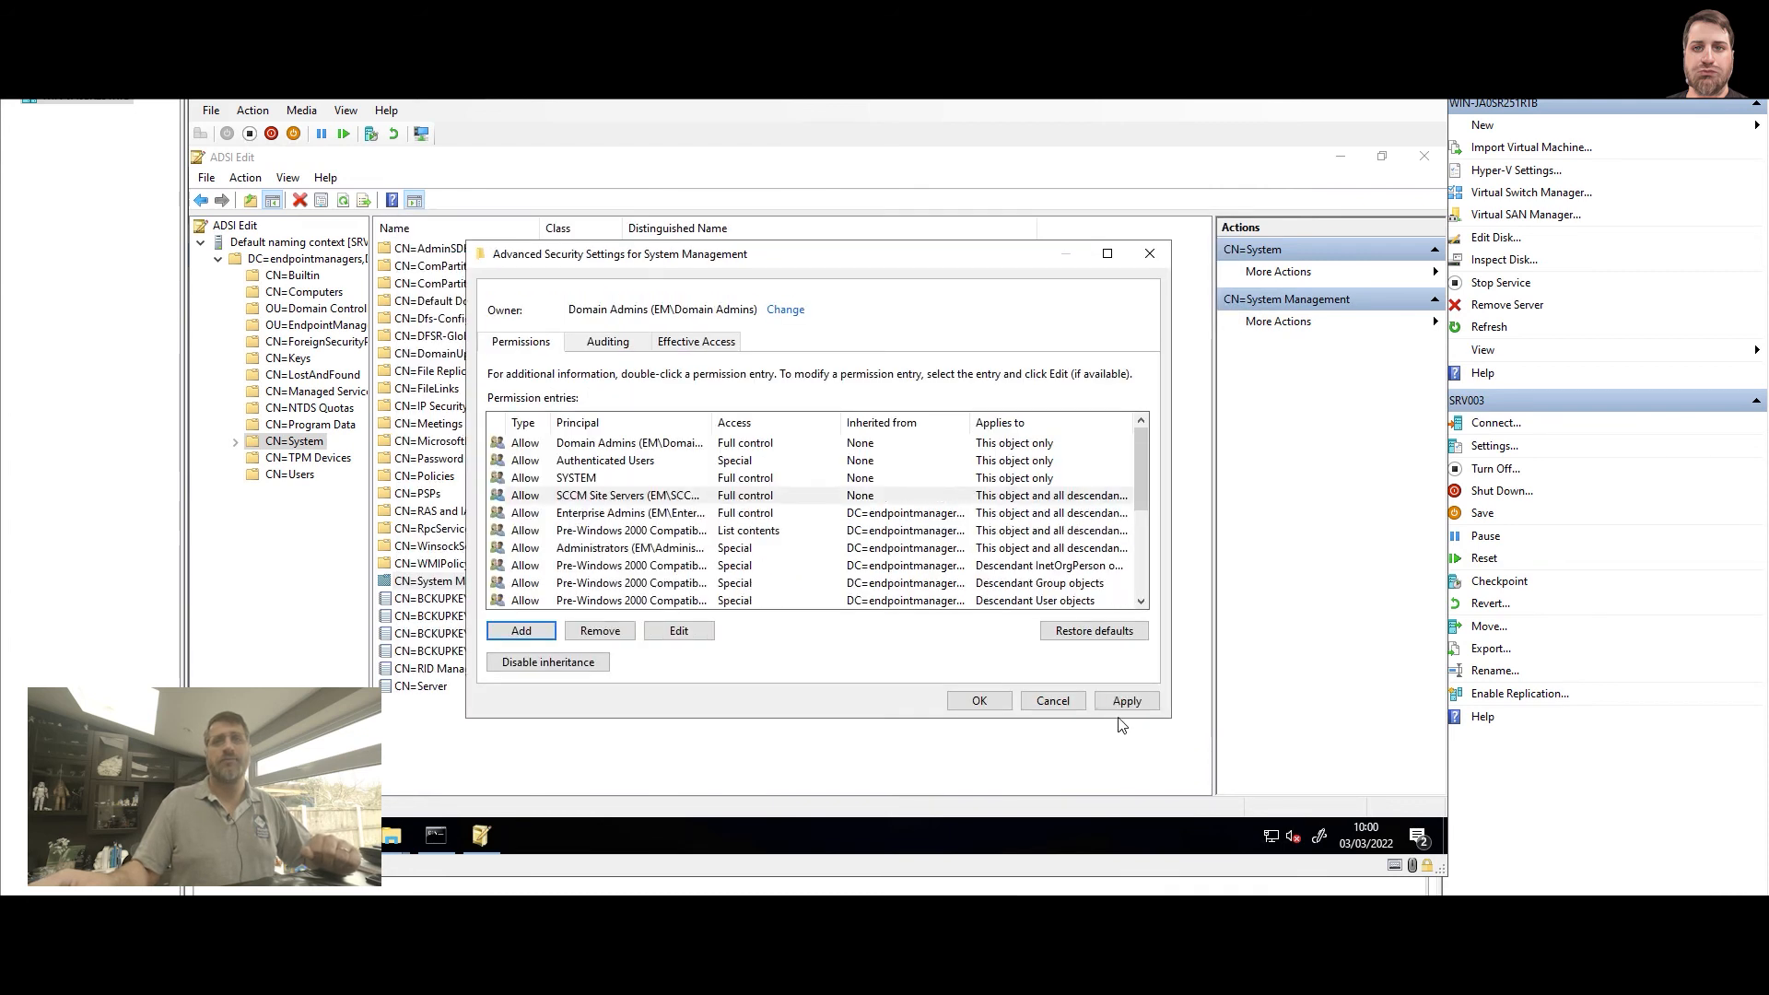
pyautogui.click(1115, 701)
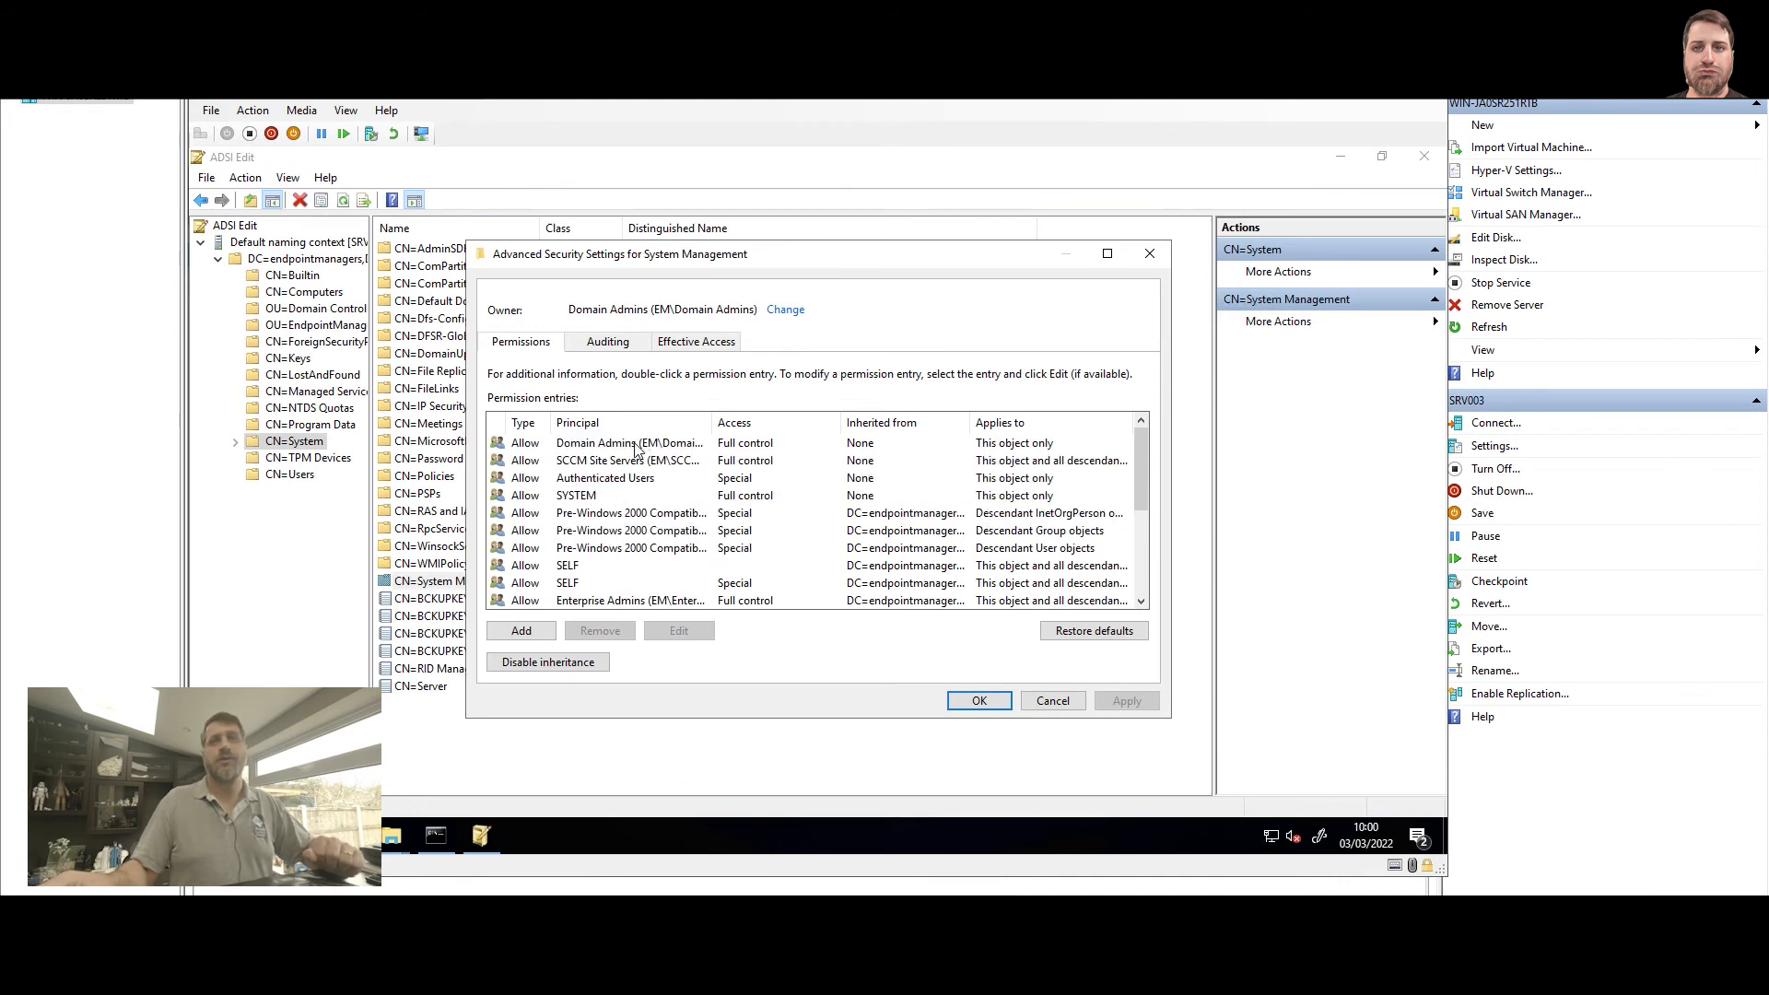
# Step: Check the SCCM Site Servers permission entry, then close the container's security and properties dialogs and ADSI Edit
pyautogui.click(616, 460)
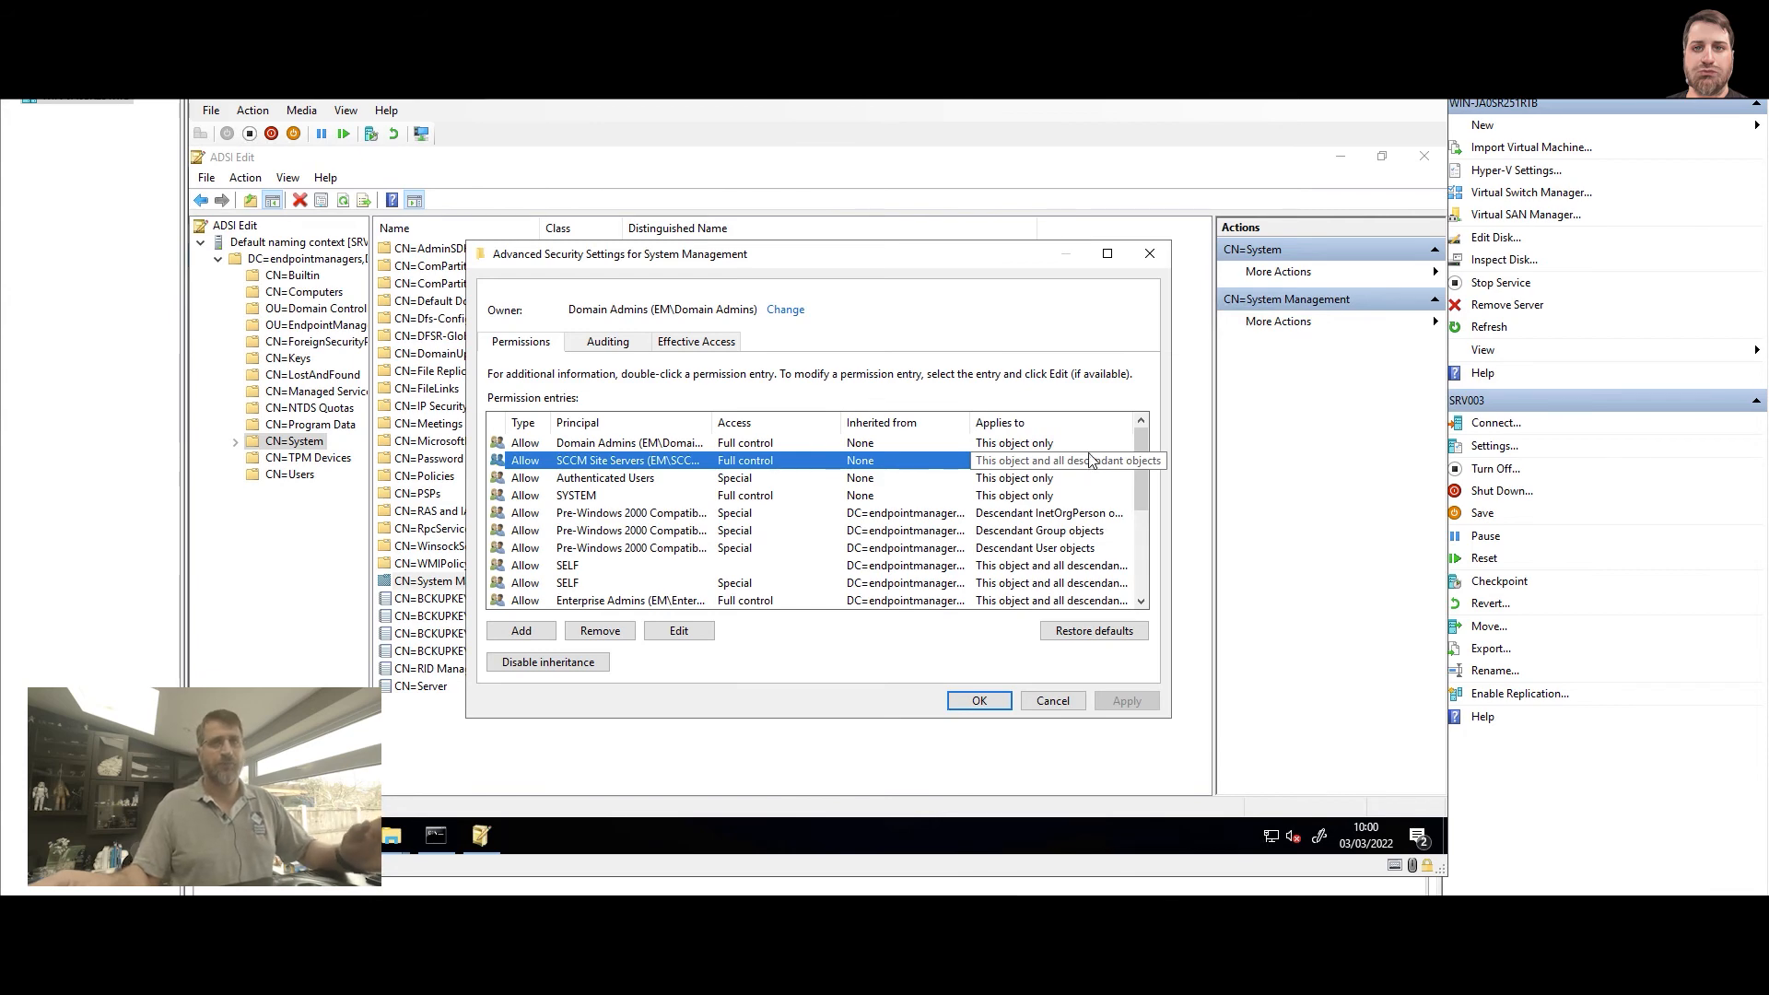
pyautogui.click(979, 701)
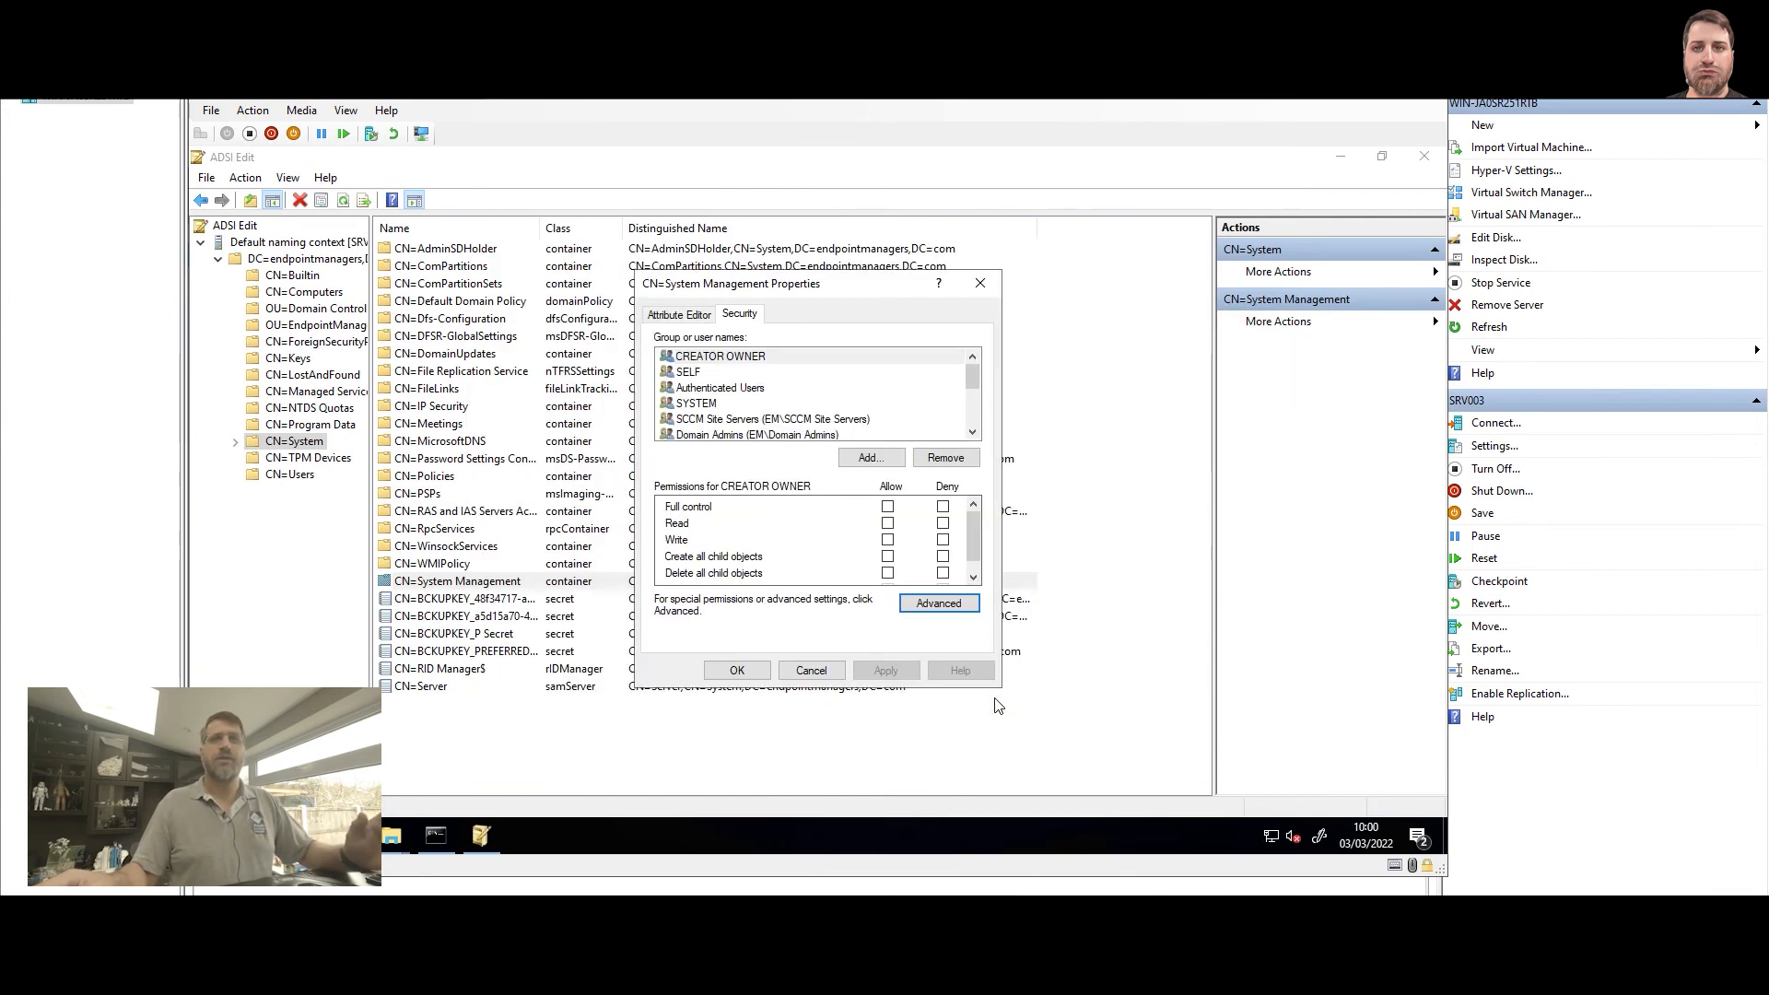
pyautogui.click(829, 671)
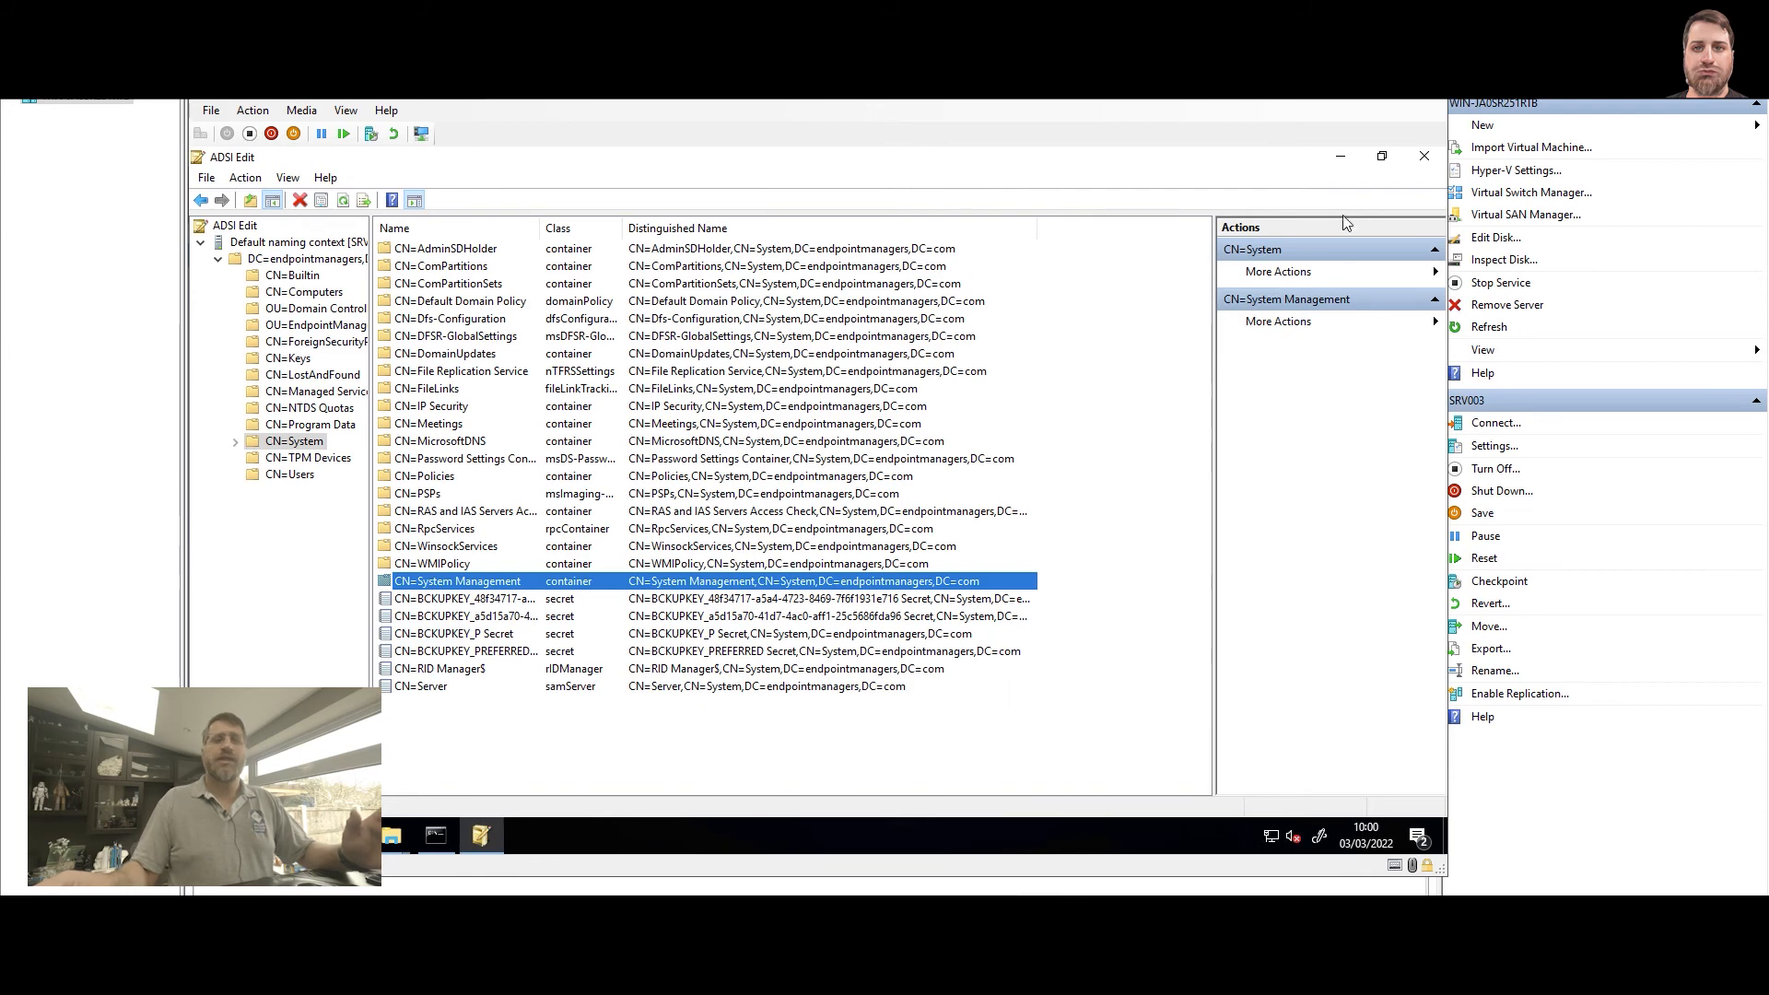
pyautogui.click(1423, 157)
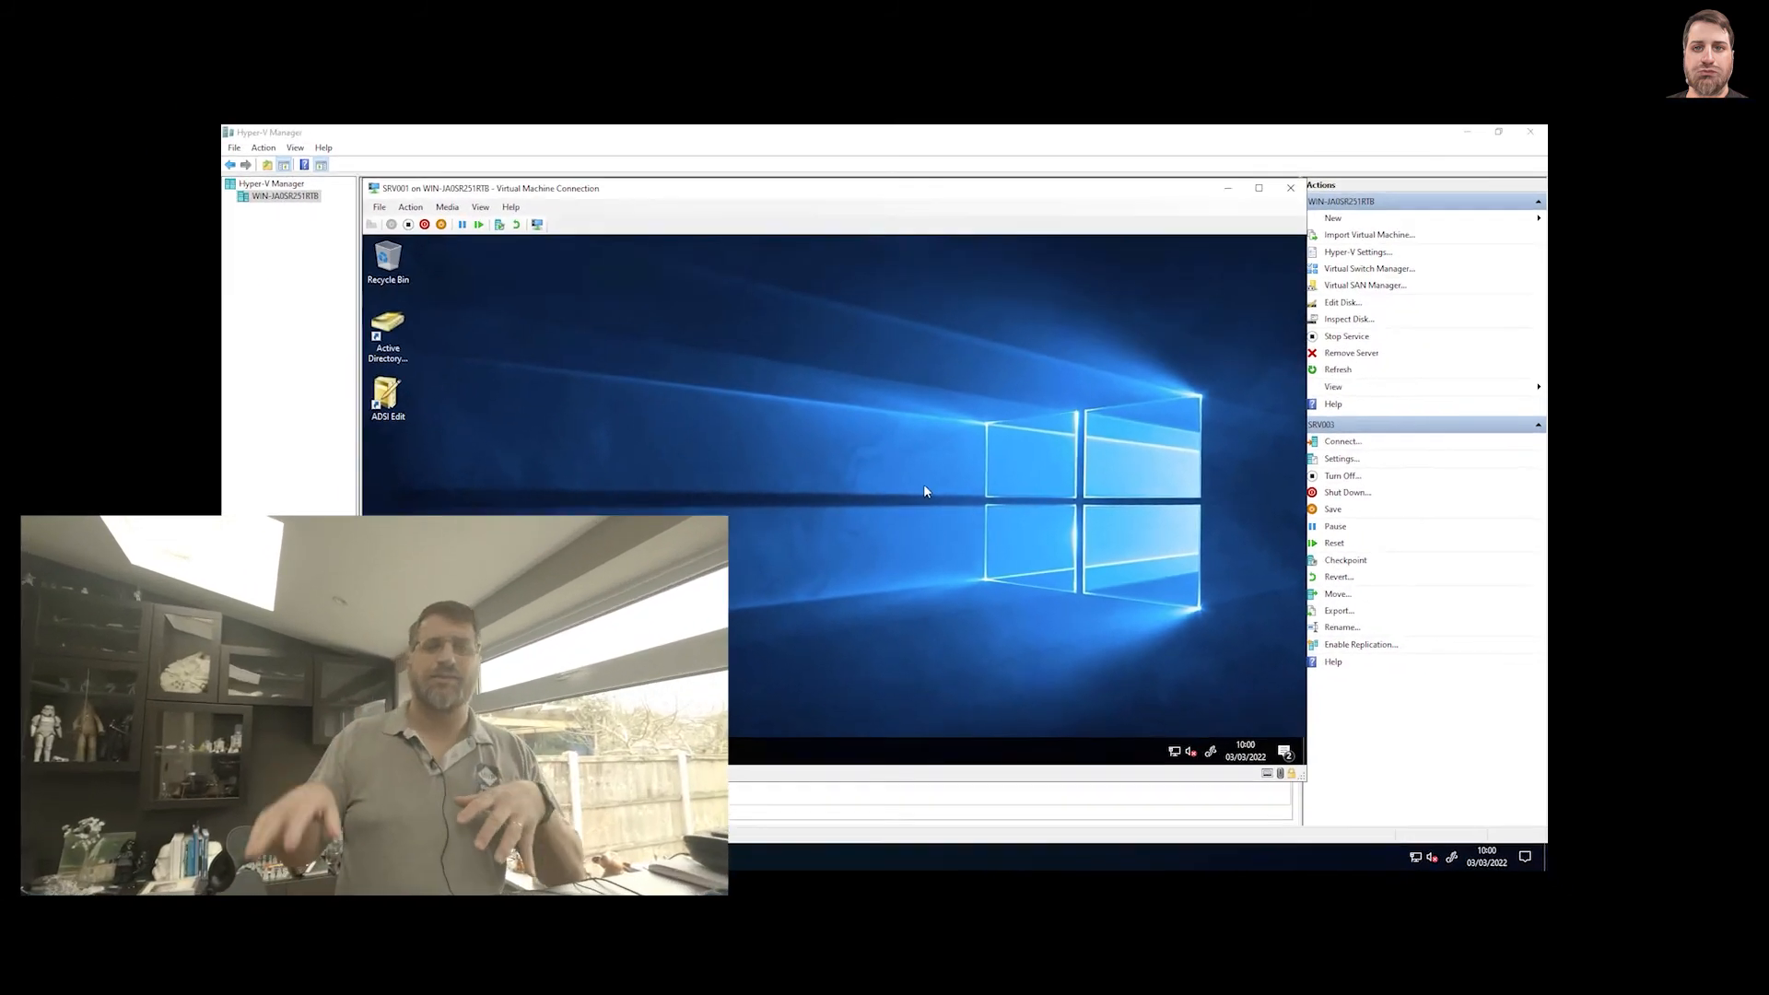